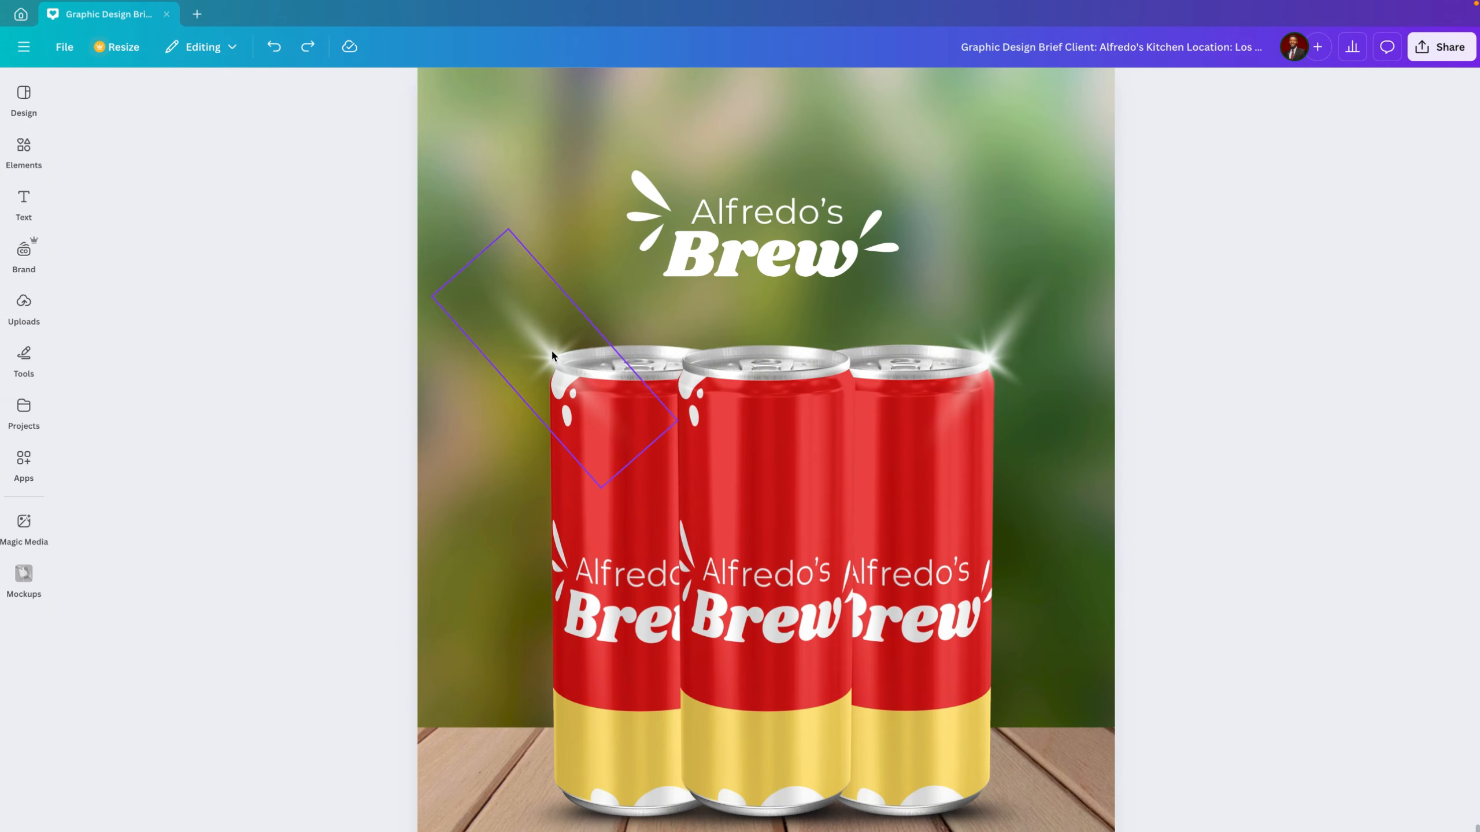
mouse_move(551, 353)
left_mouse_down()
mouse_move(493, 353)
mouse_move(530, 349)
left_mouse_up()
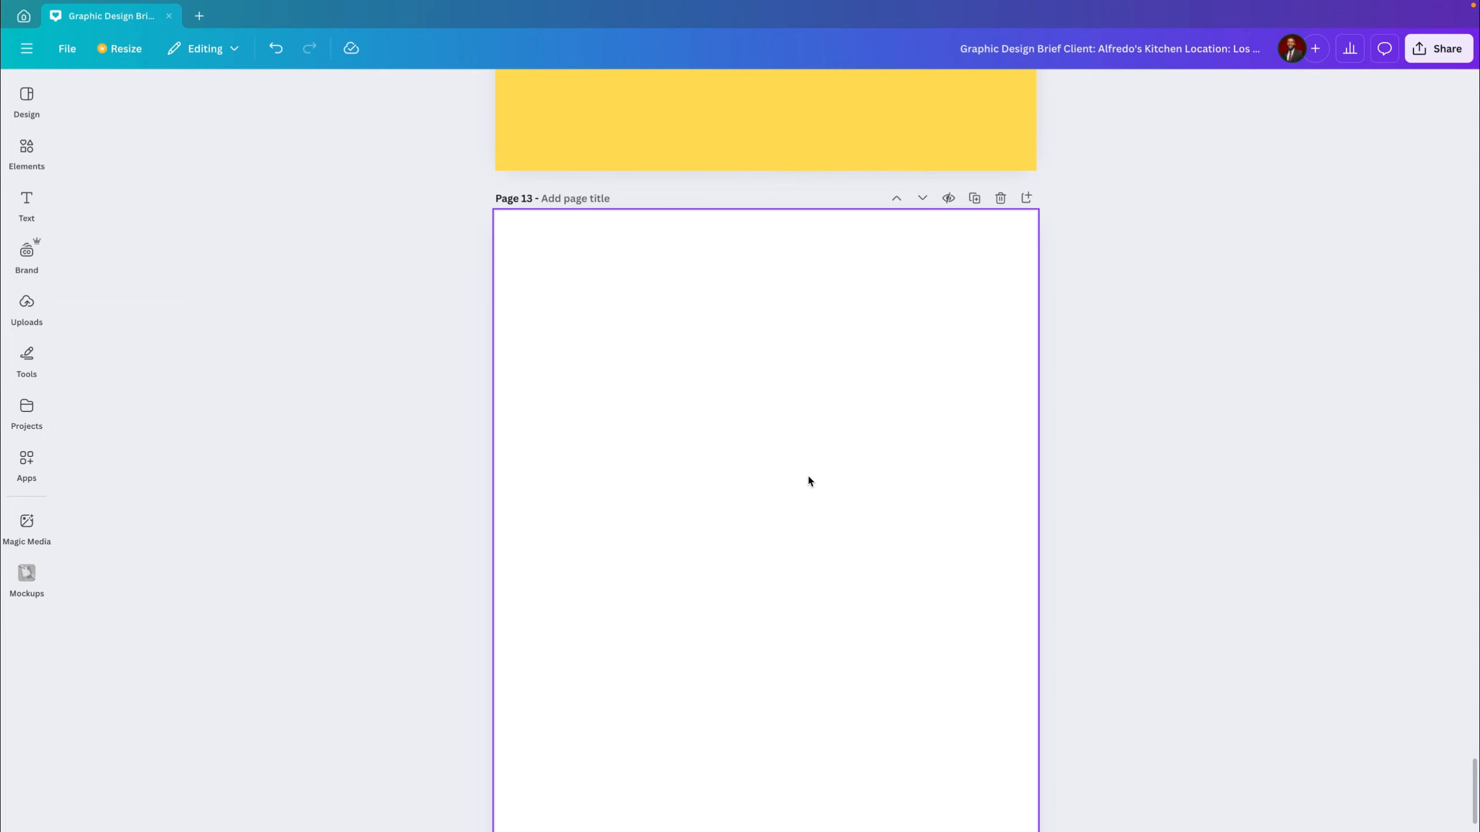
scroll(802, 404, "down", 2)
scroll(802, 404, "up", 2)
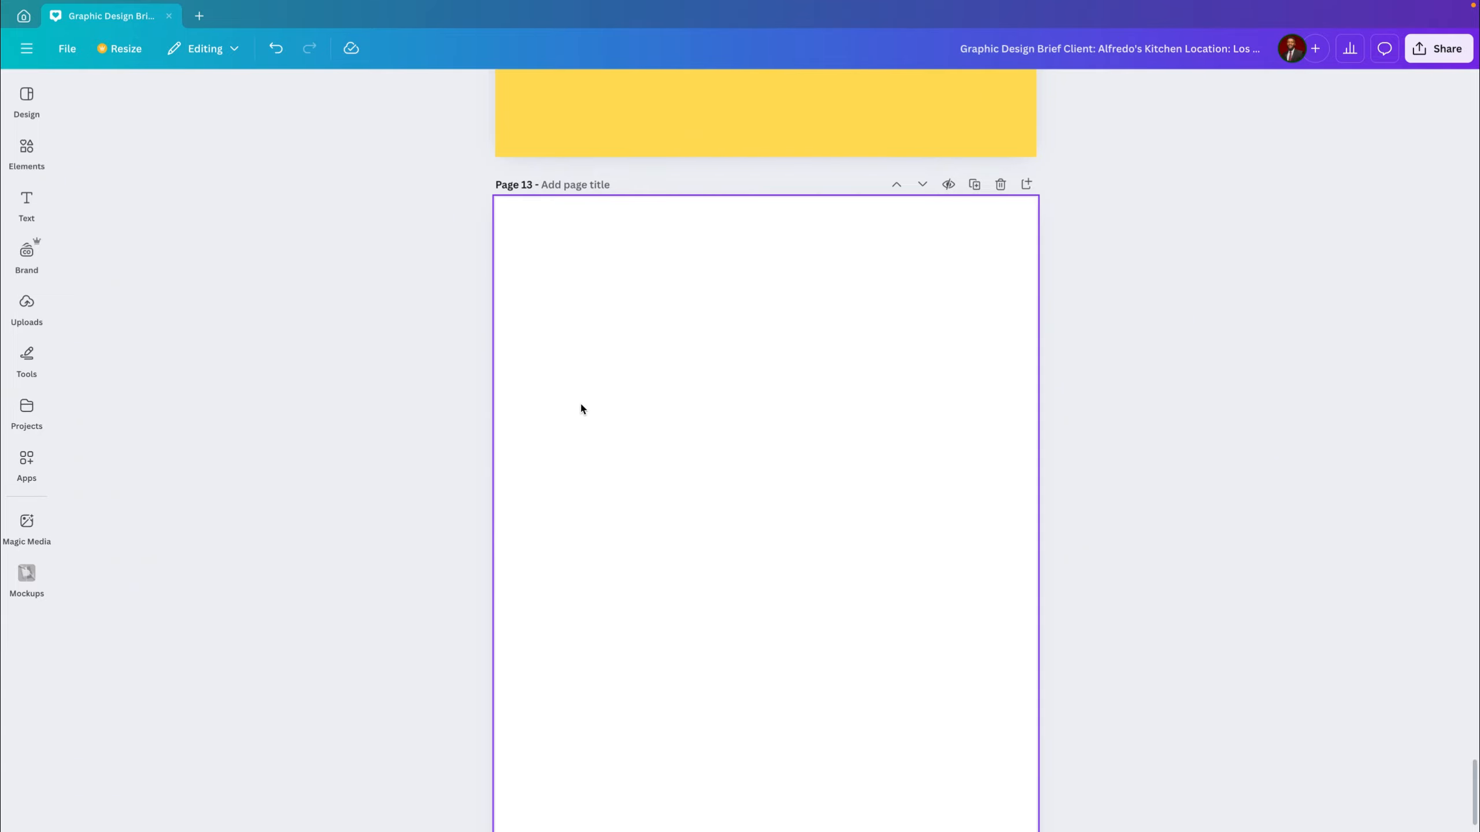
left_click(42, 292)
left_click(42, 282)
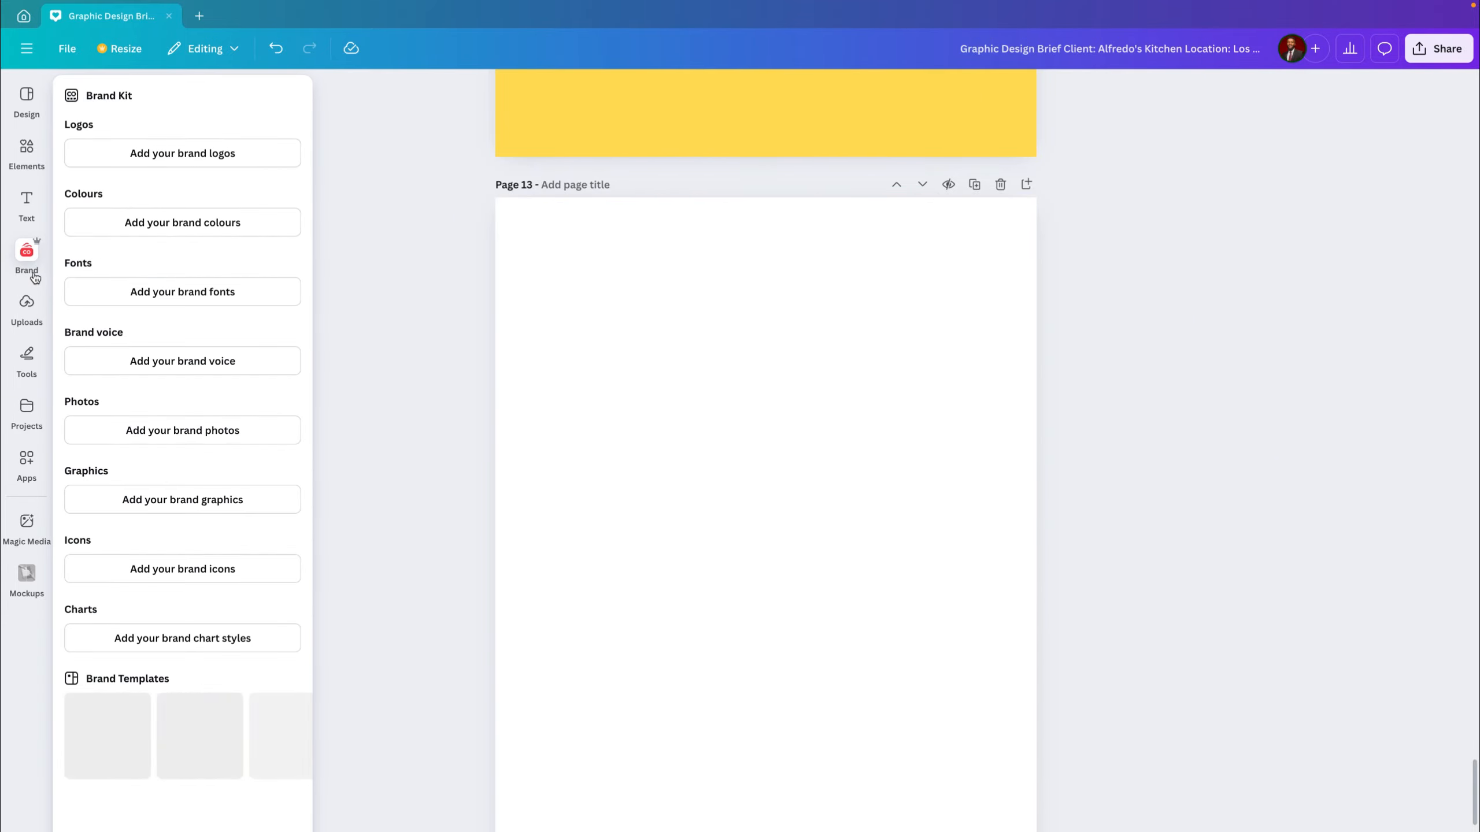
left_click(442, 333)
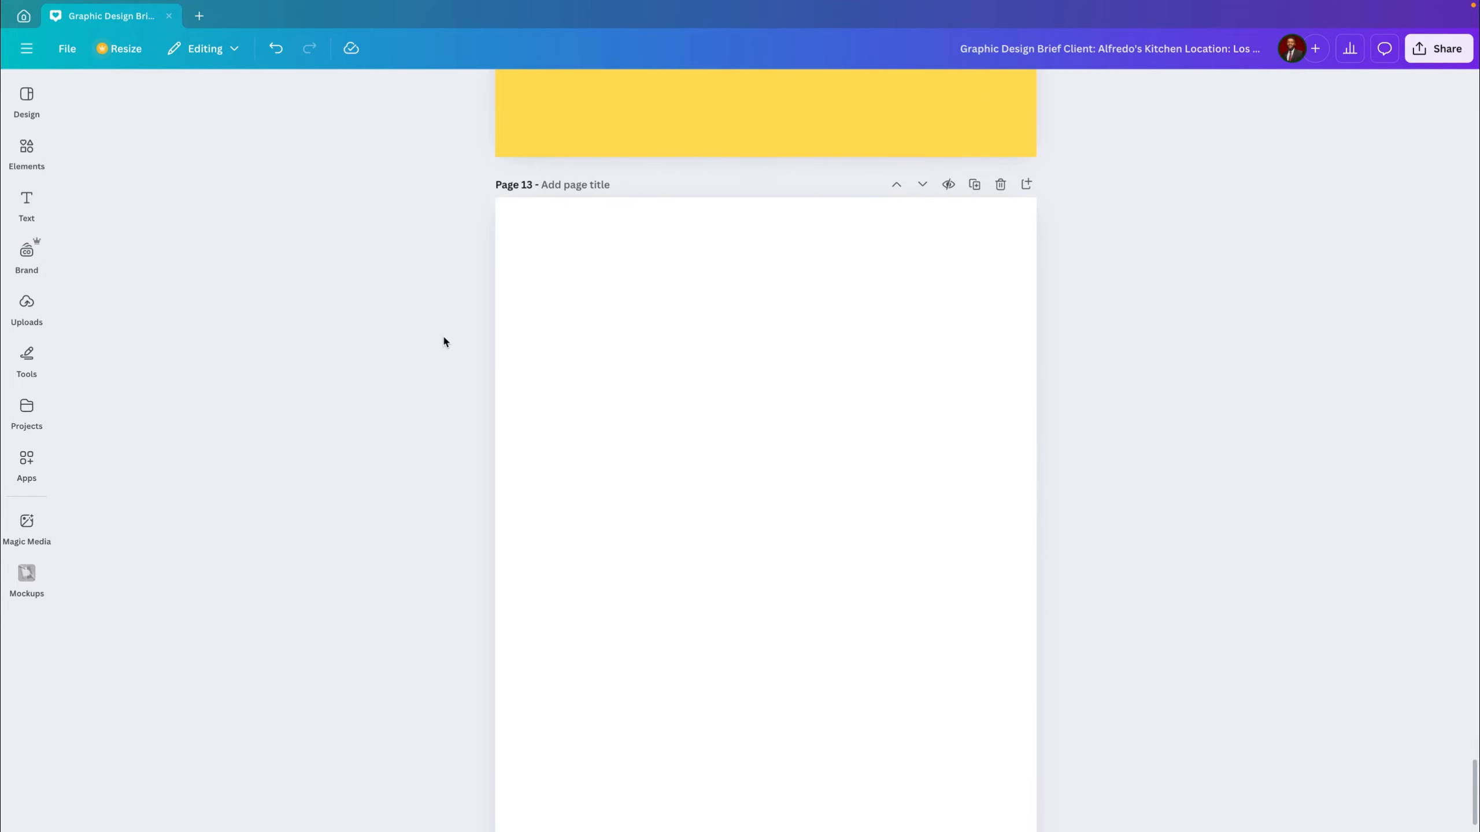
Step: Clear the old "frost" search from the elements library and open the full Mockups collection
left_click(9, 265)
left_click(9, 217)
left_click(26, 167)
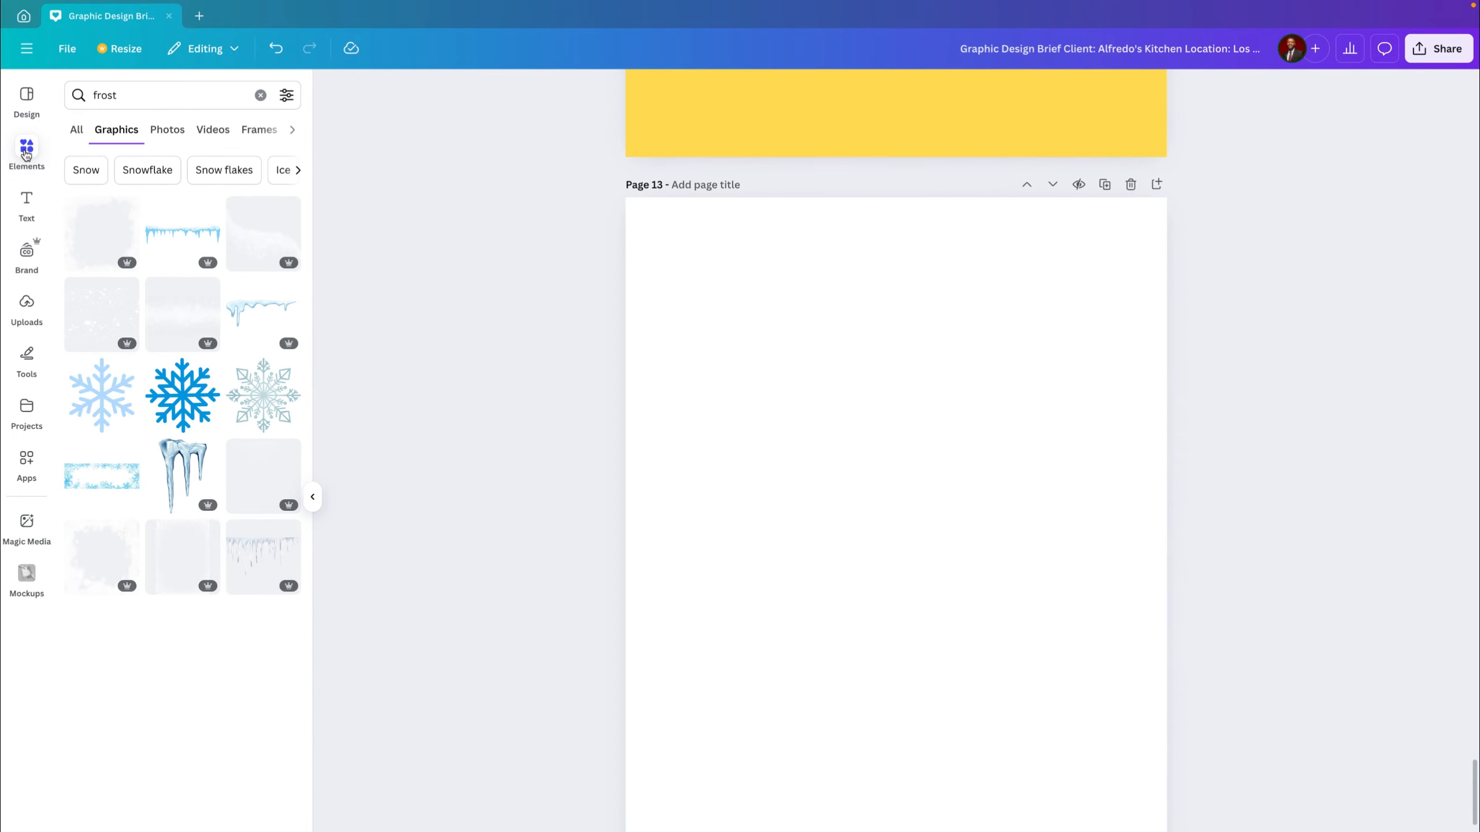
left_click(128, 96)
left_click(260, 95)
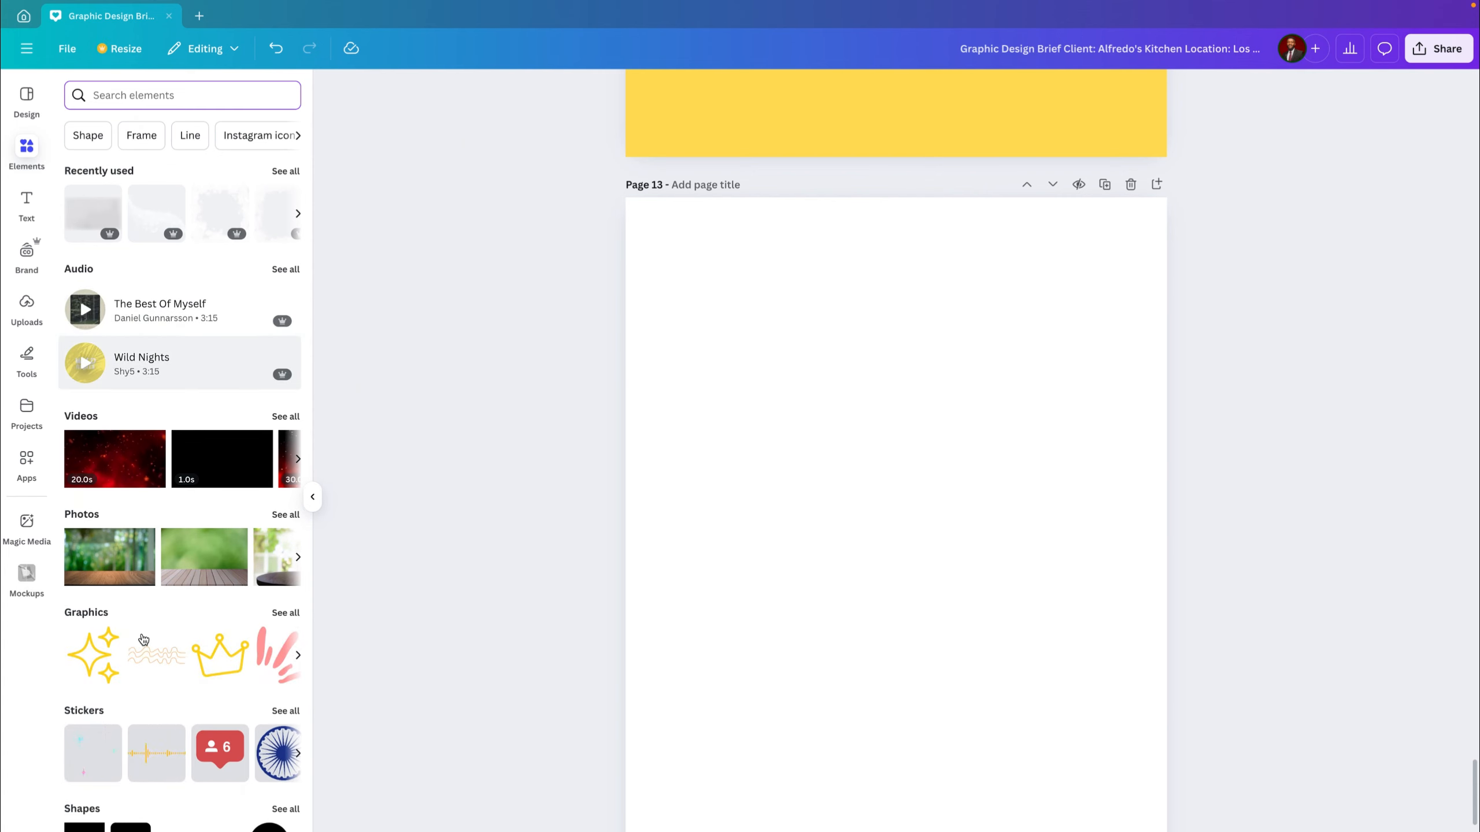
scroll(142, 633, "down", 4)
scroll(142, 633, "down", 8)
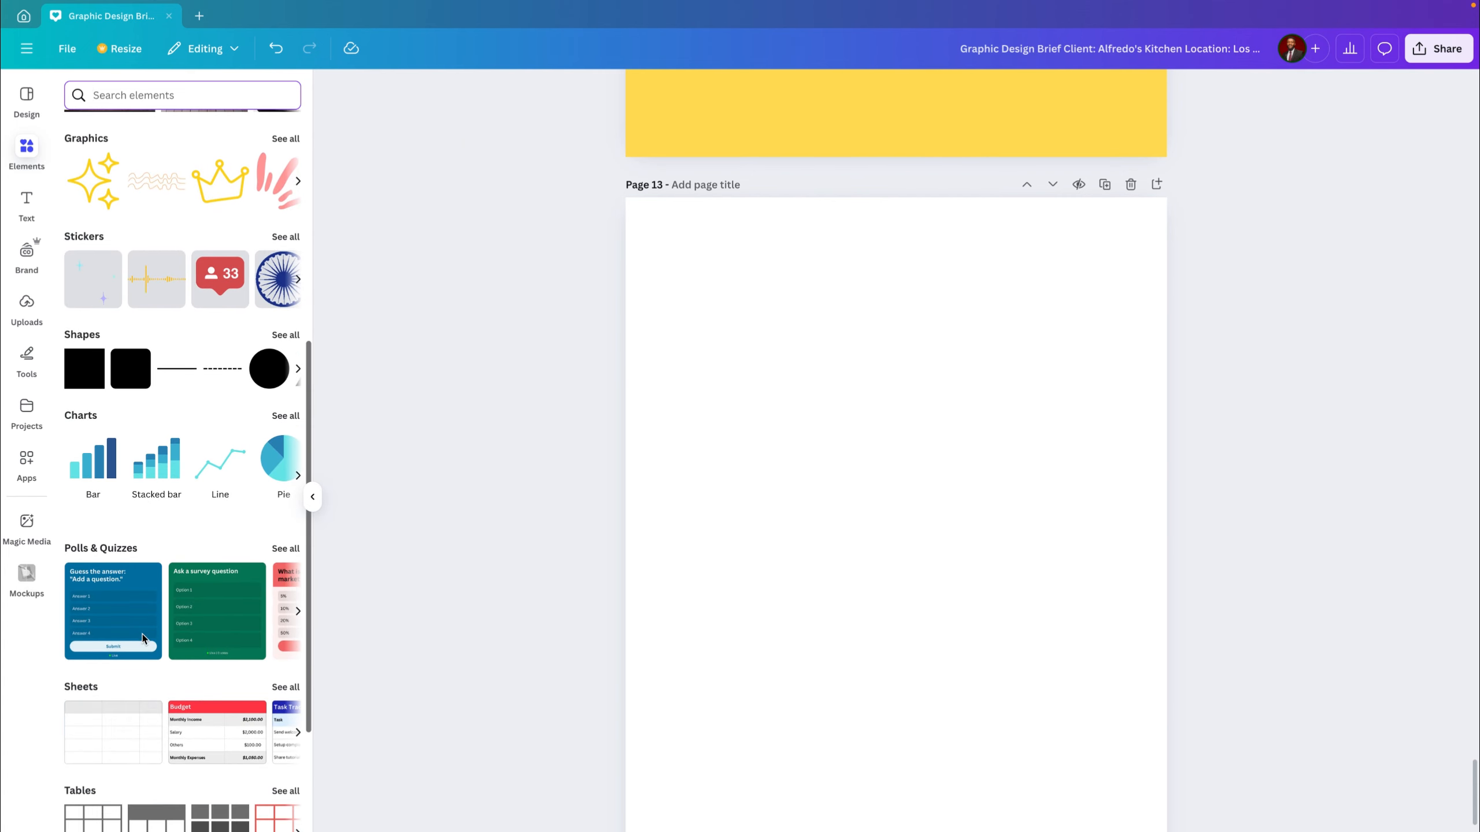
scroll(137, 636, "down", 3)
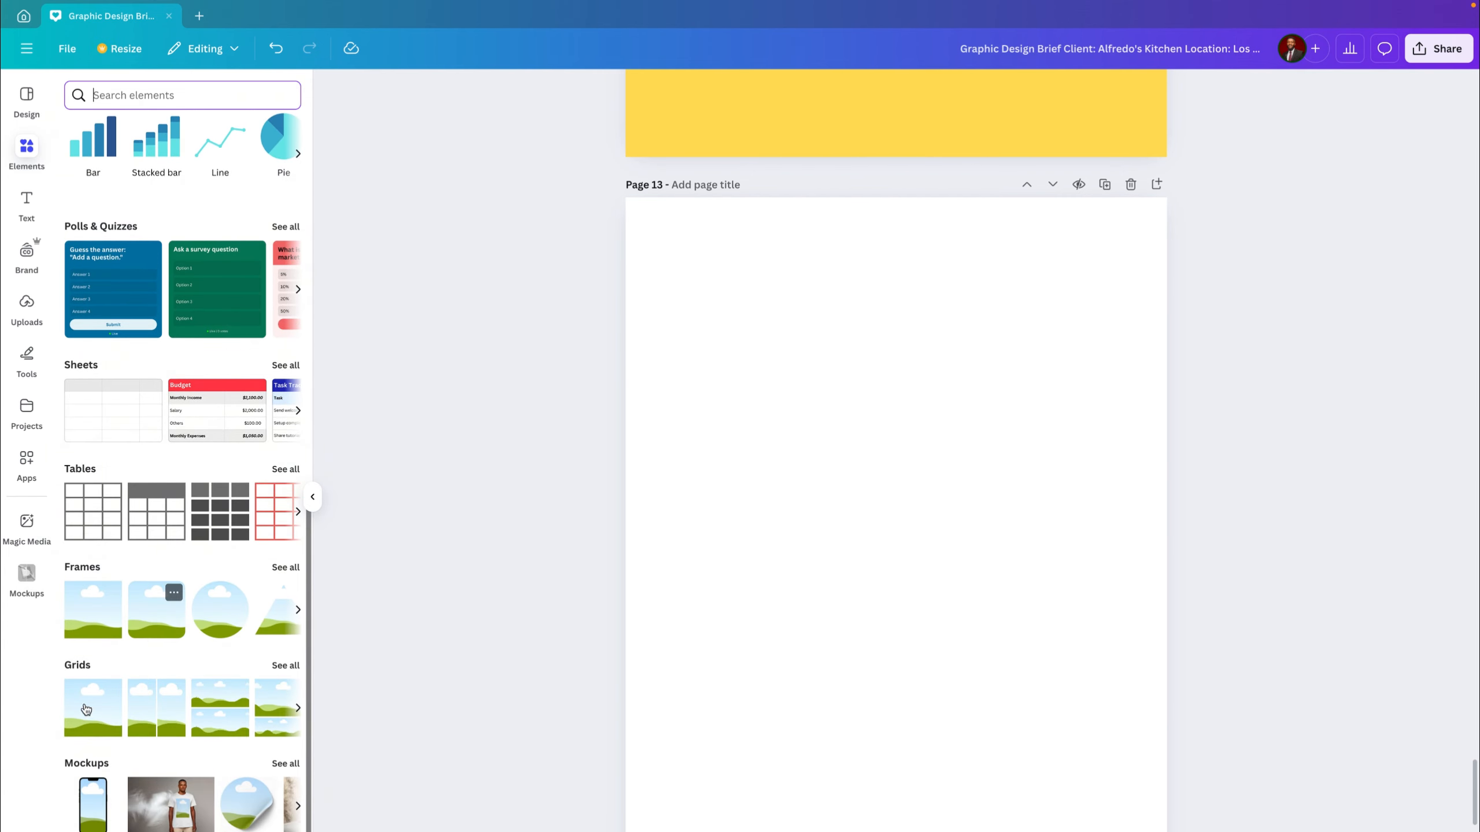
scroll(108, 740, "down", 1)
left_click(284, 695)
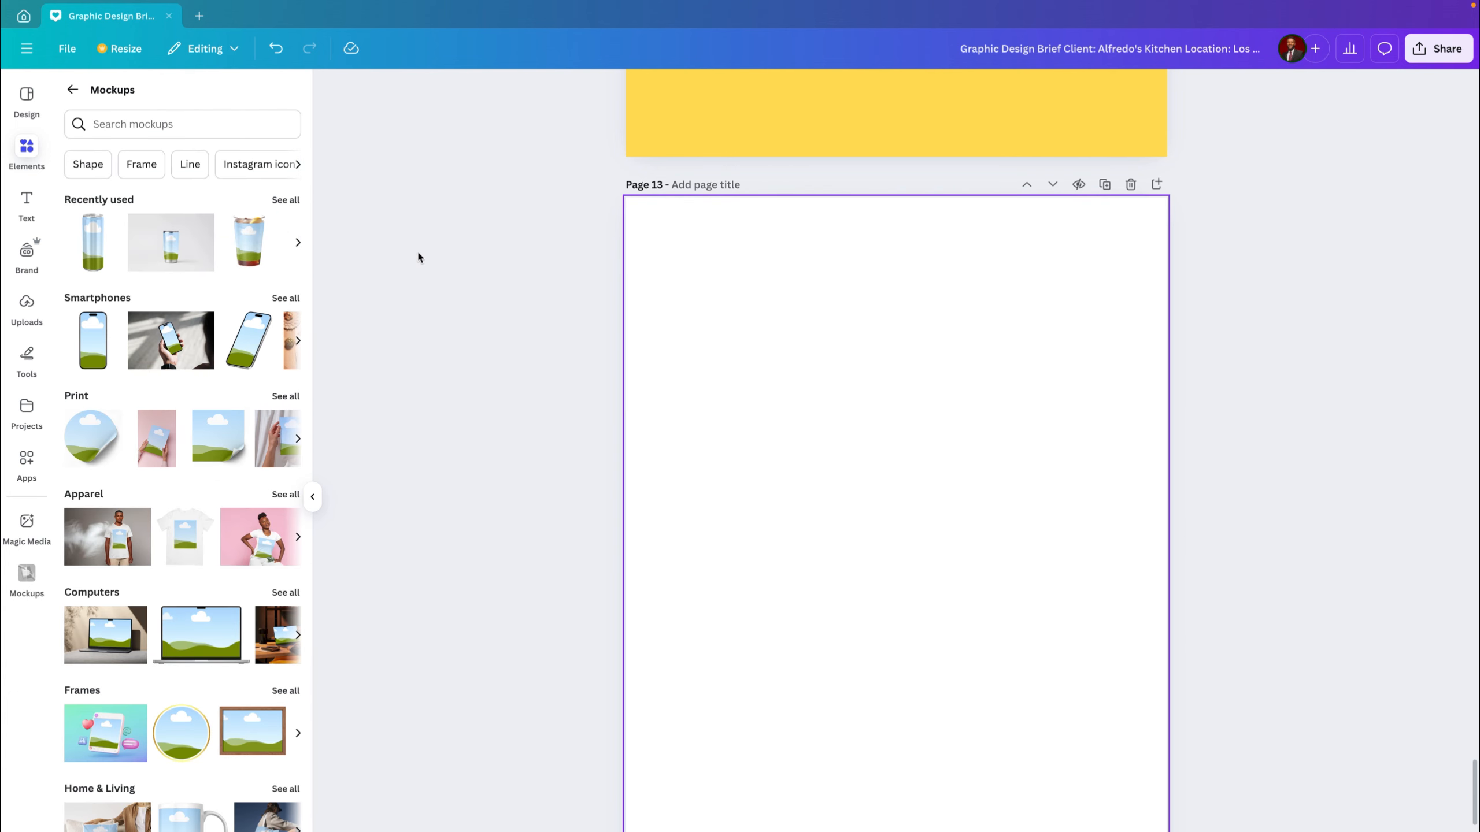
Step: Add the Can 250ml mockup to blank page 13 and move it near the page's right edge
left_click(89, 249)
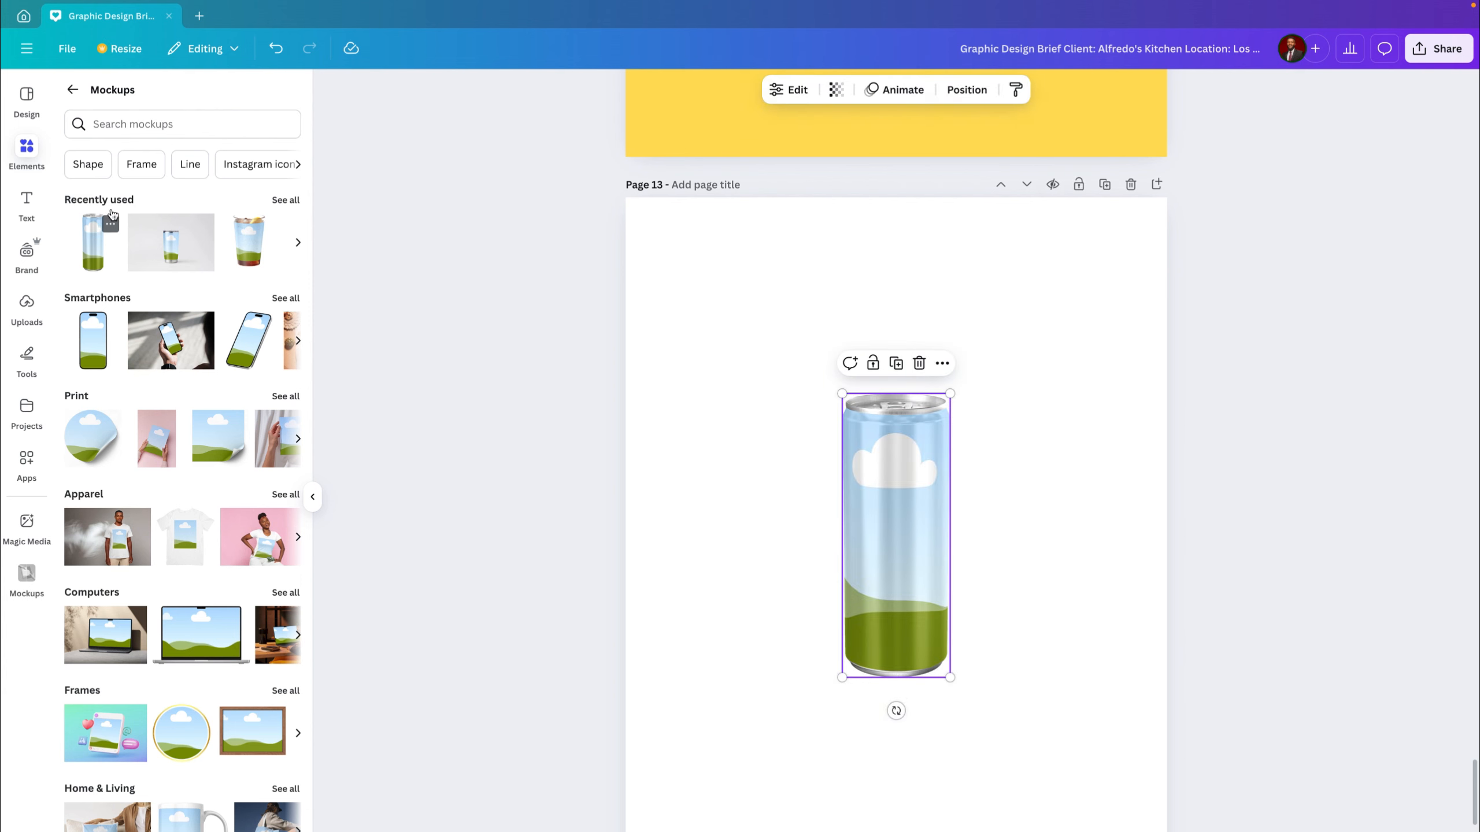
left_click(110, 225)
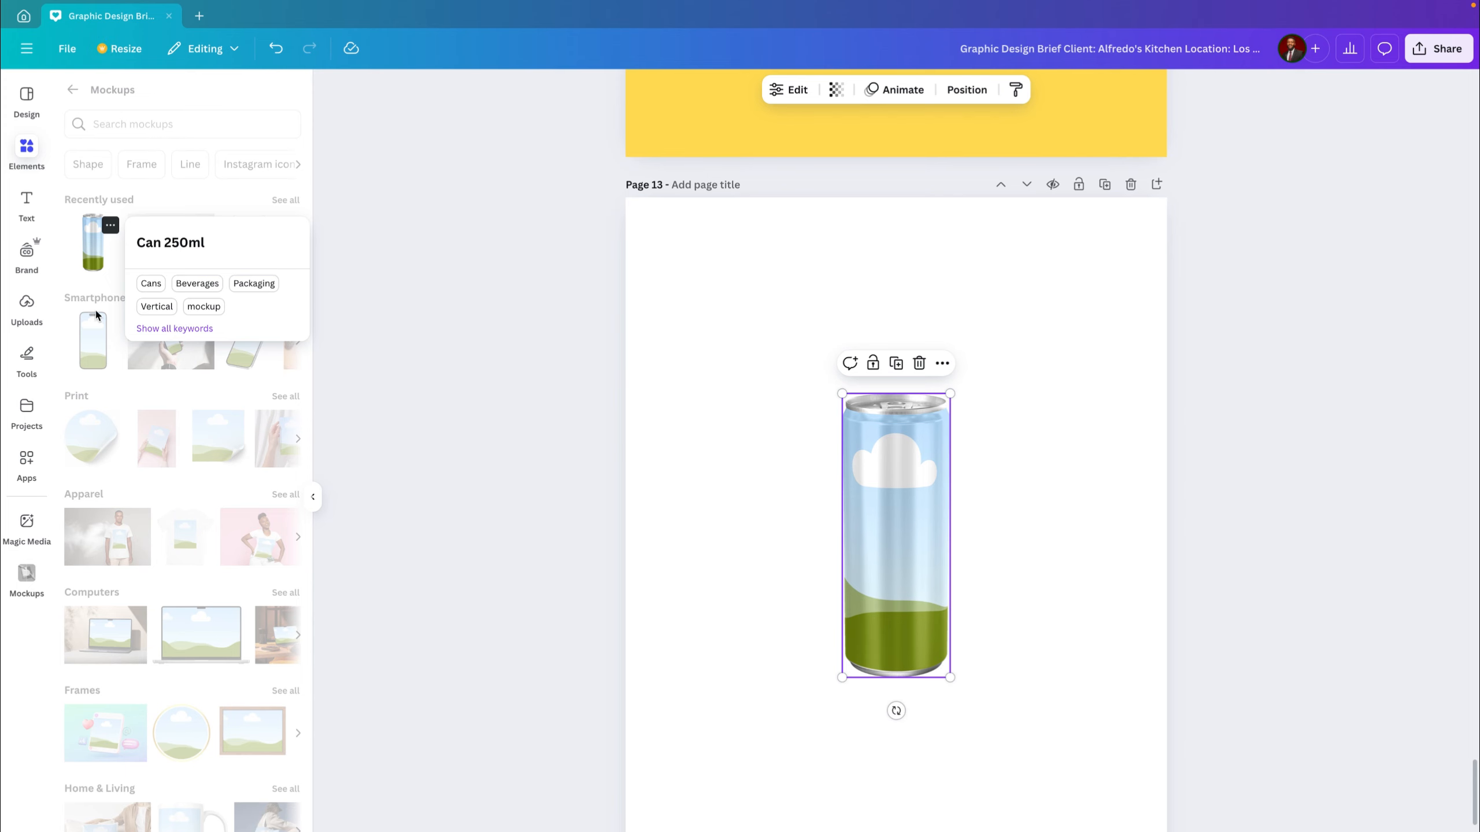
left_click(185, 192)
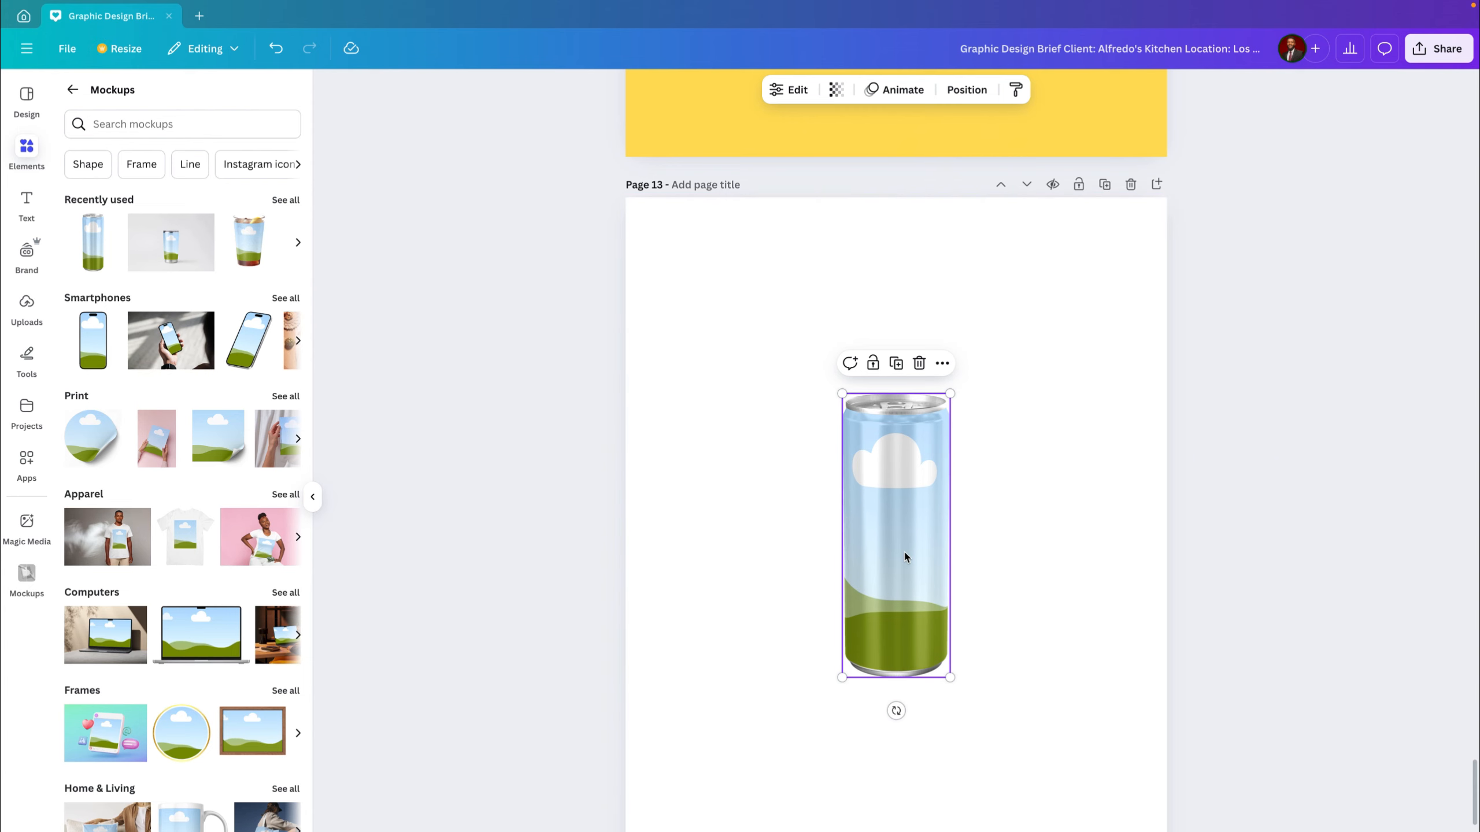
left_click_drag(905, 557, 1084, 609)
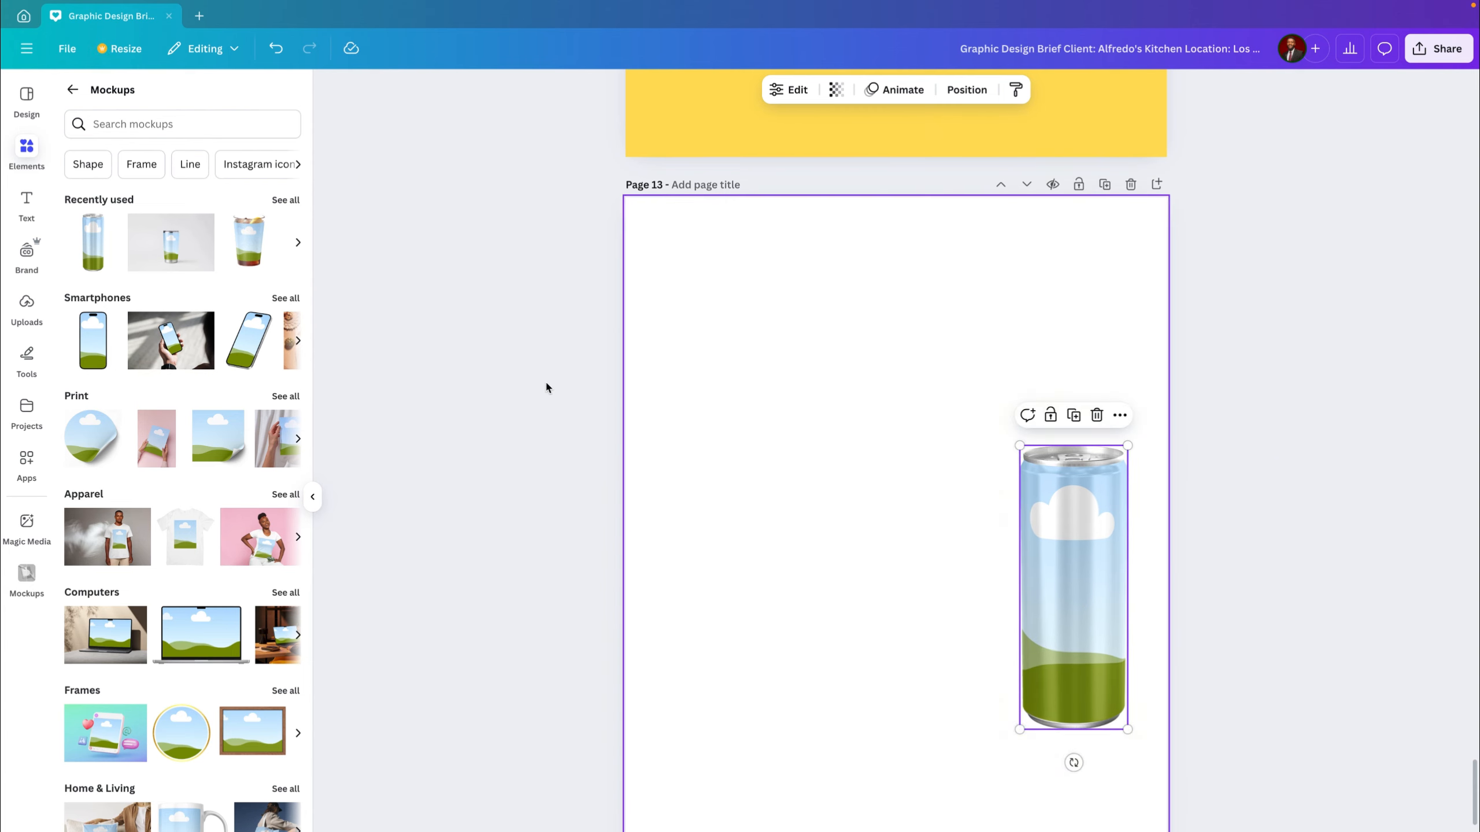
Step: Search the elements library for "natural background" and show all matching photos
left_click(67, 91)
left_click(125, 106)
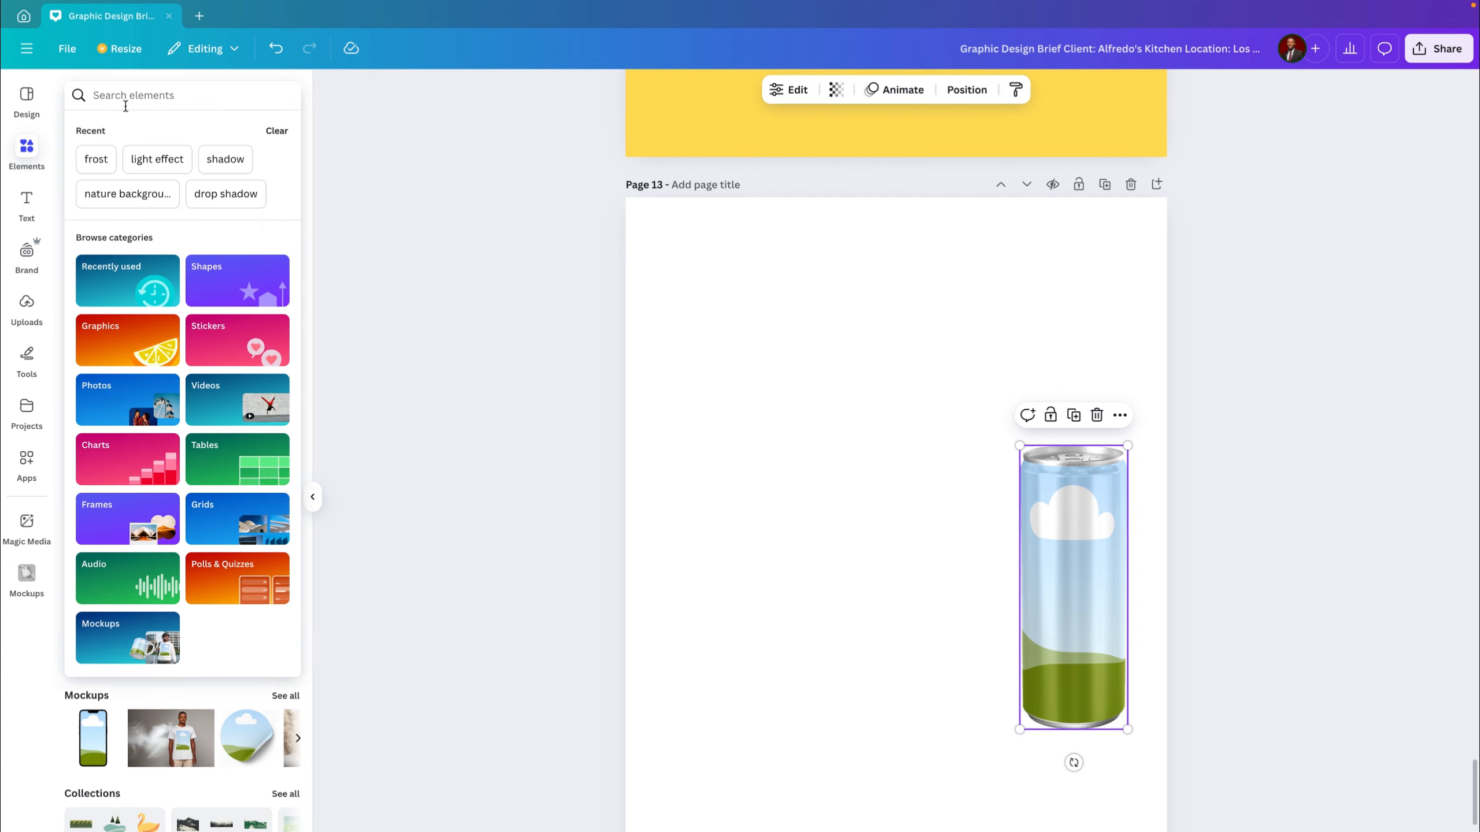
type("natura")
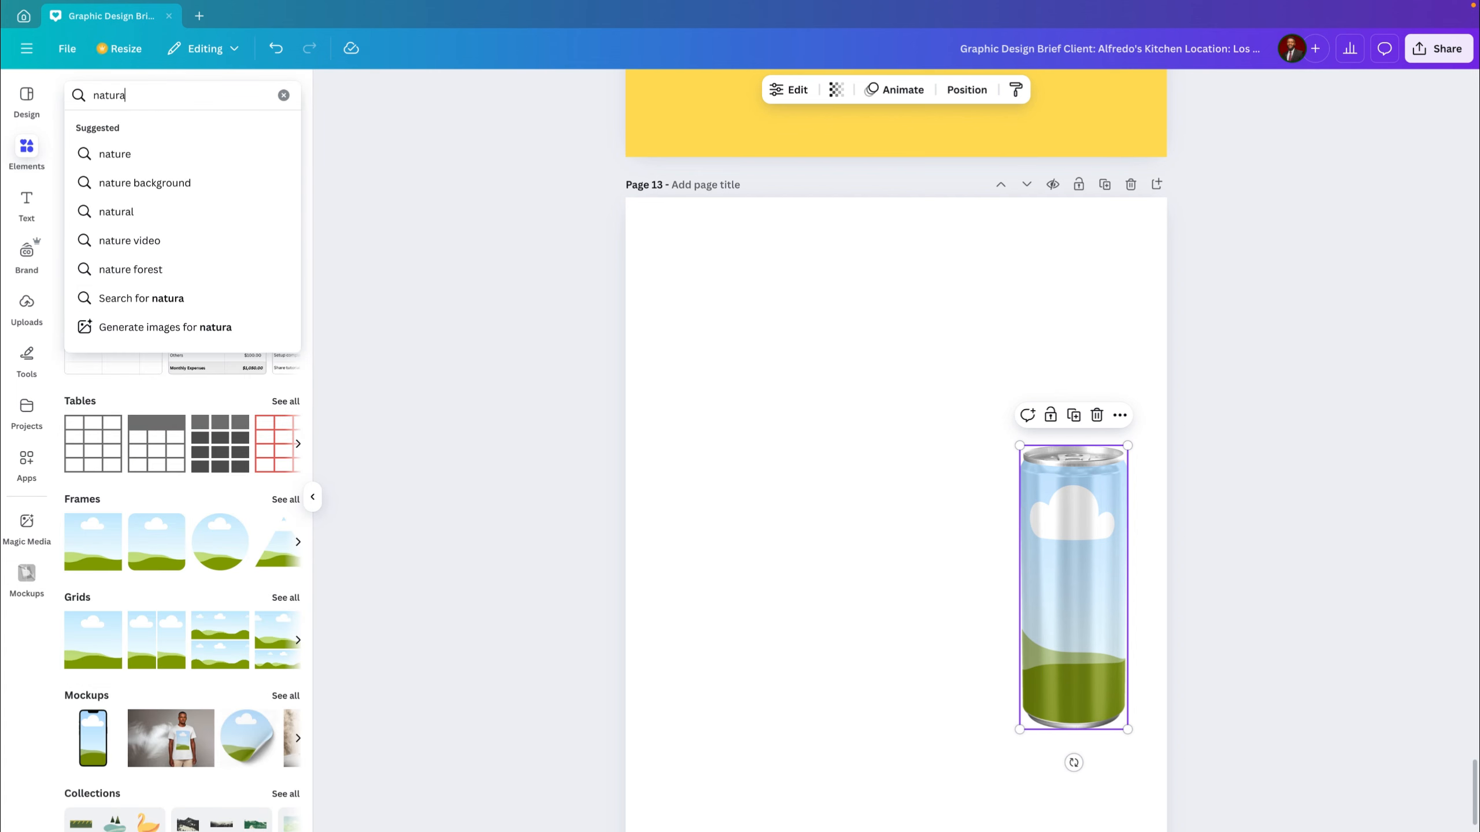
type("l backgr")
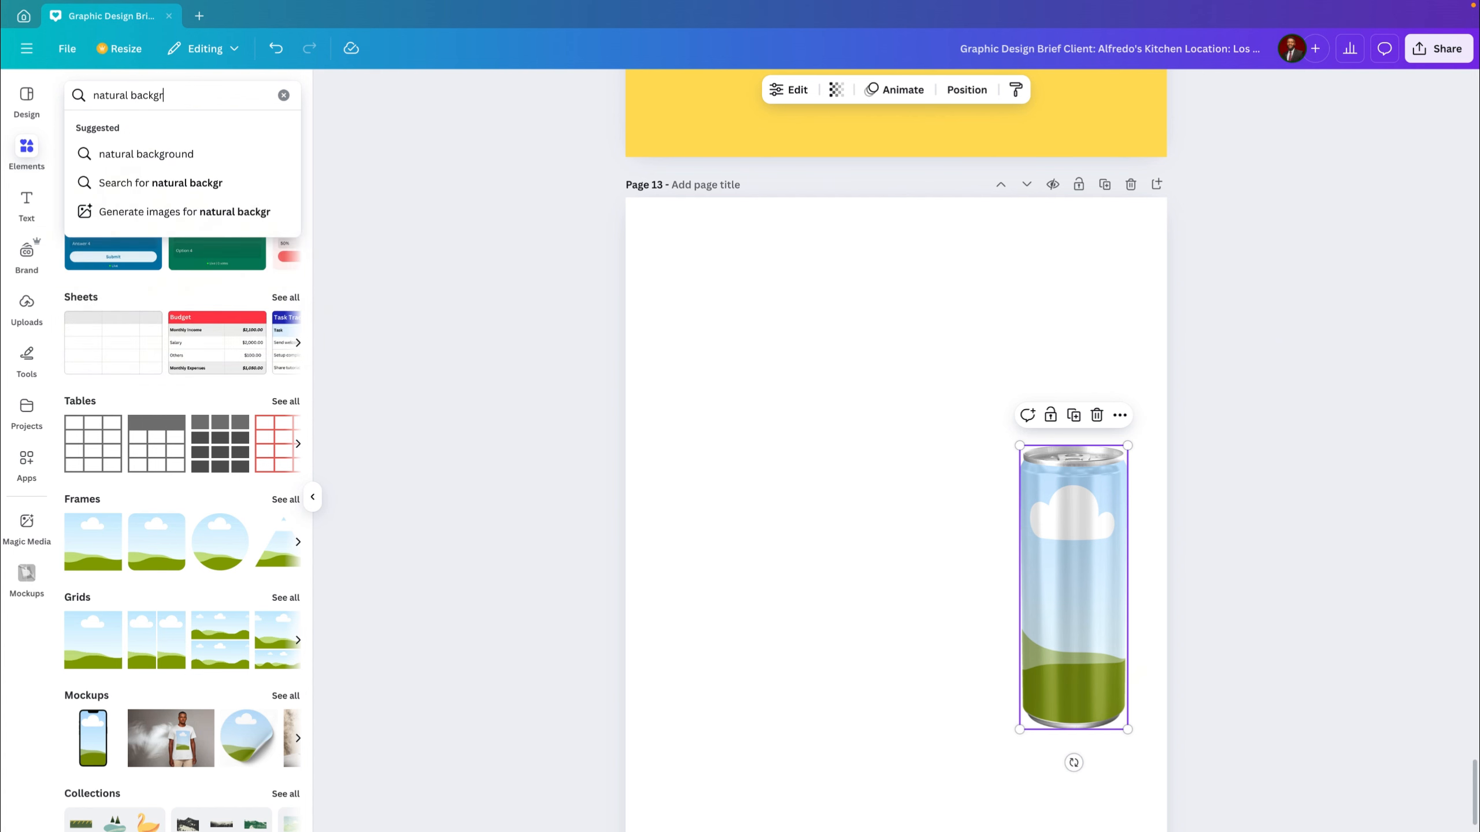
type("ound")
key("Return")
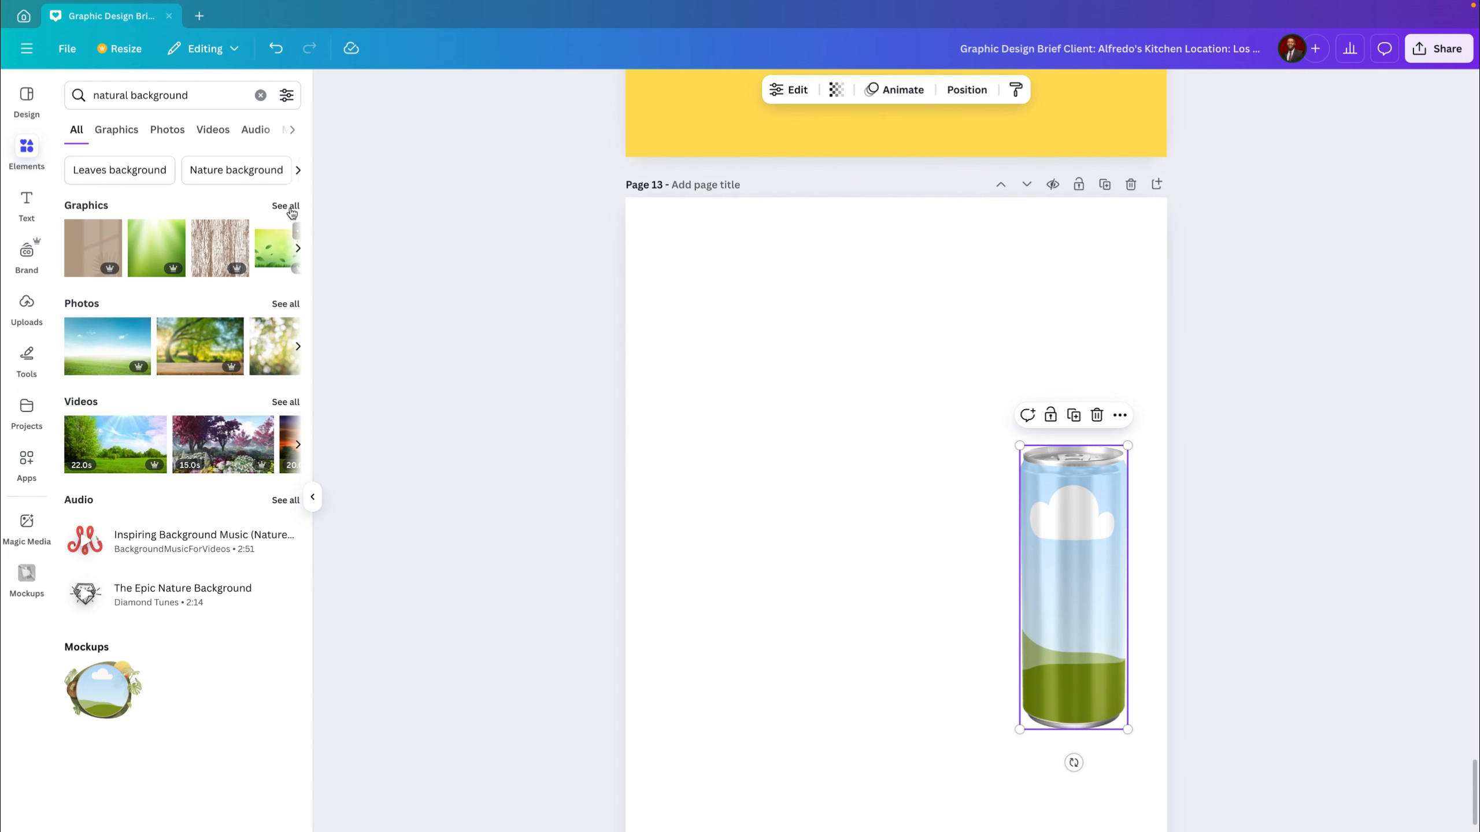
left_click(295, 304)
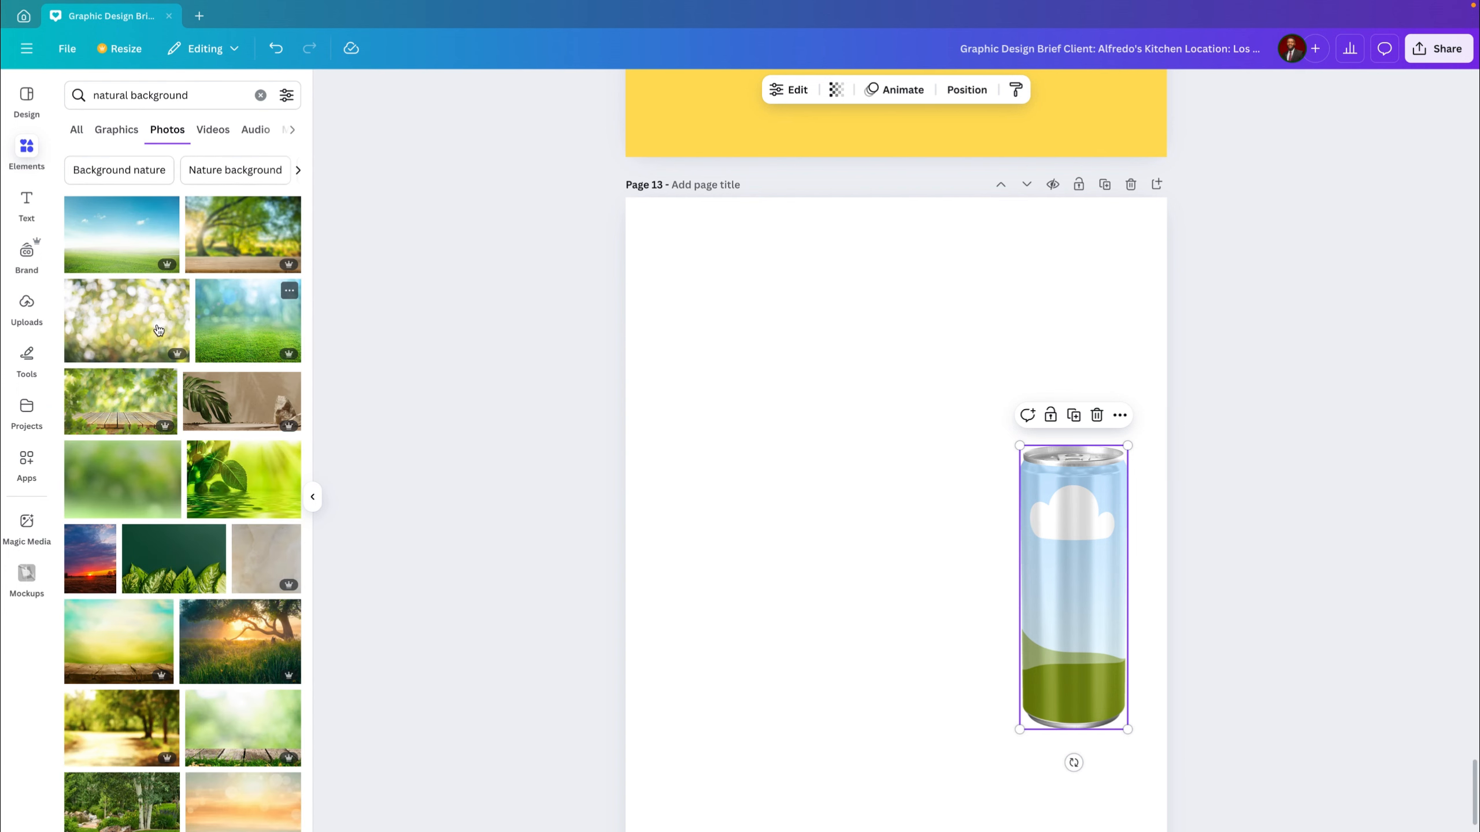
Step: Add the photo of blurred green foliage above a grey-brown wooden plank table to page 13
scroll(191, 480, "down", 2)
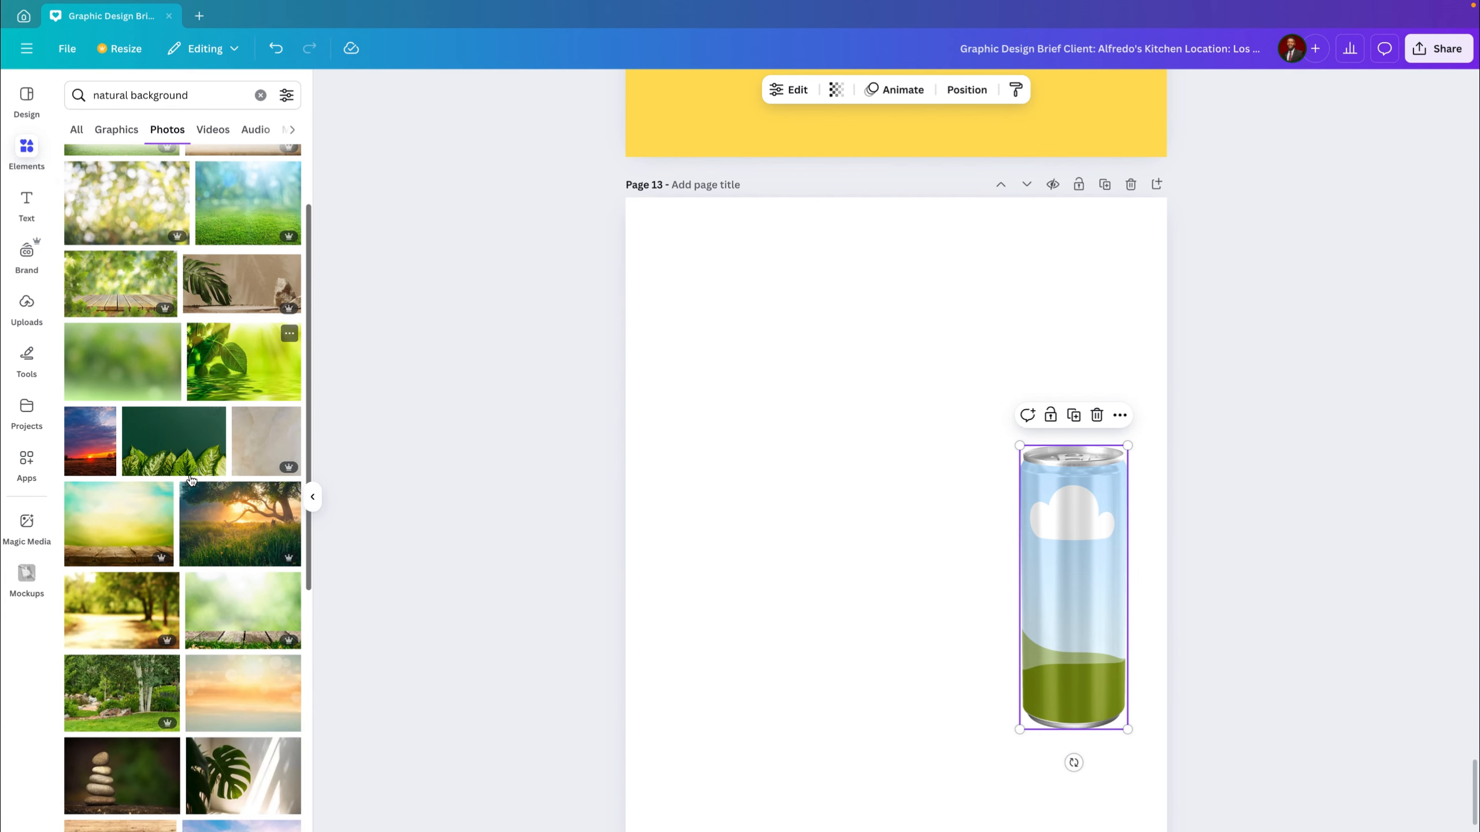
scroll(191, 480, "down", 2)
scroll(192, 480, "down", 4)
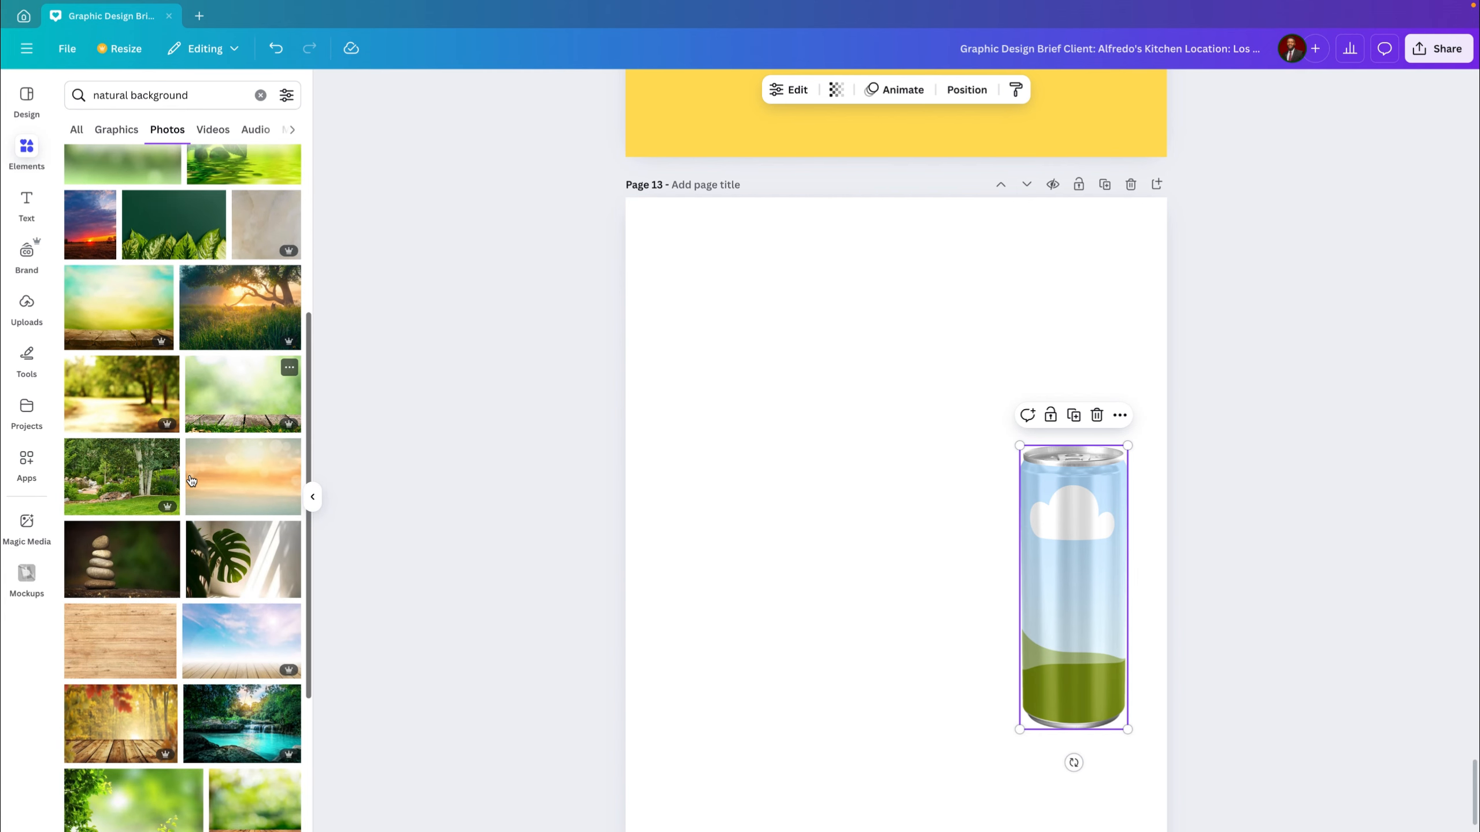
scroll(192, 480, "down", 2)
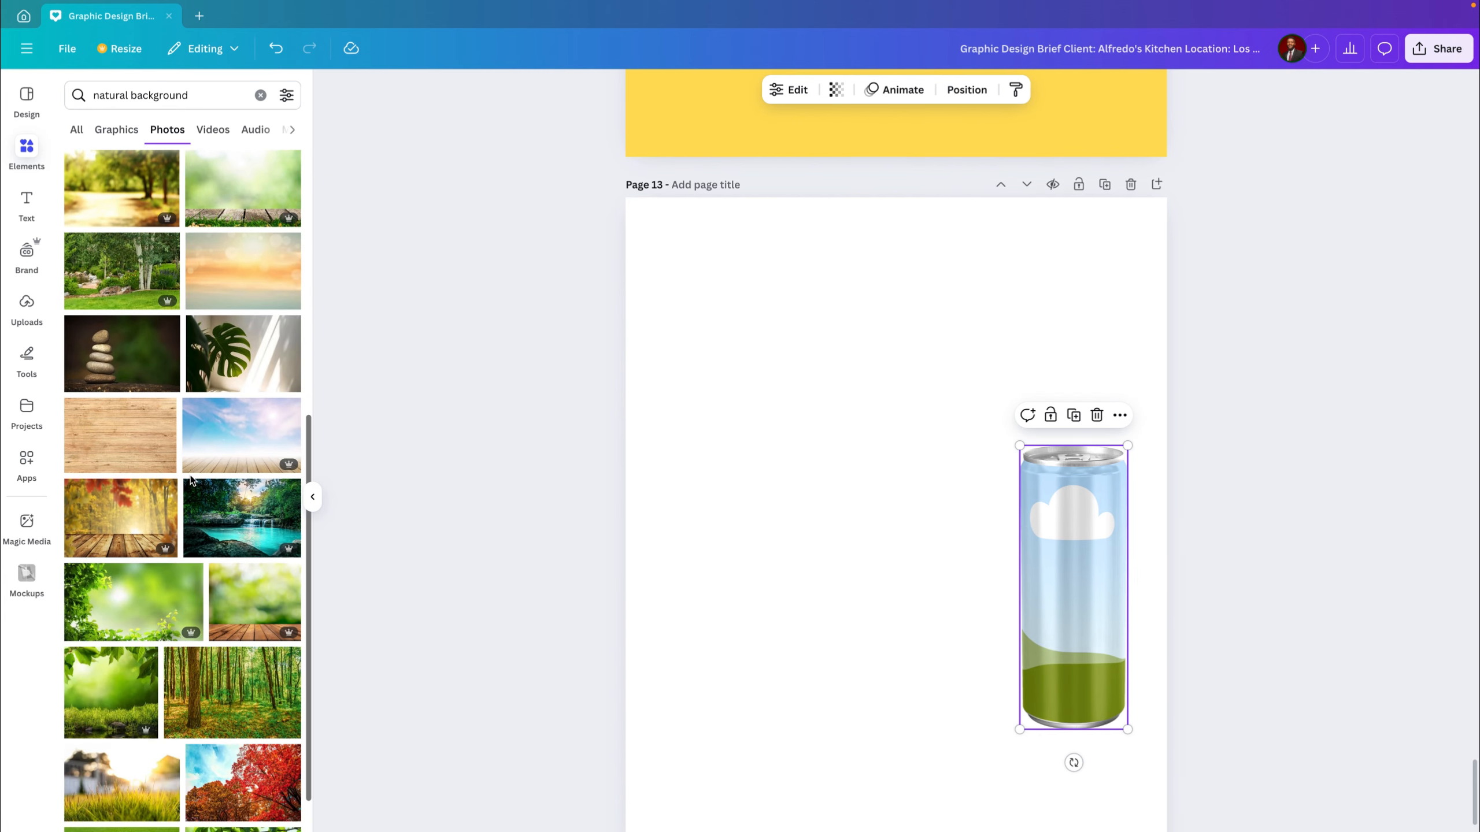
scroll(192, 480, "down", 2)
scroll(191, 479, "down", 3)
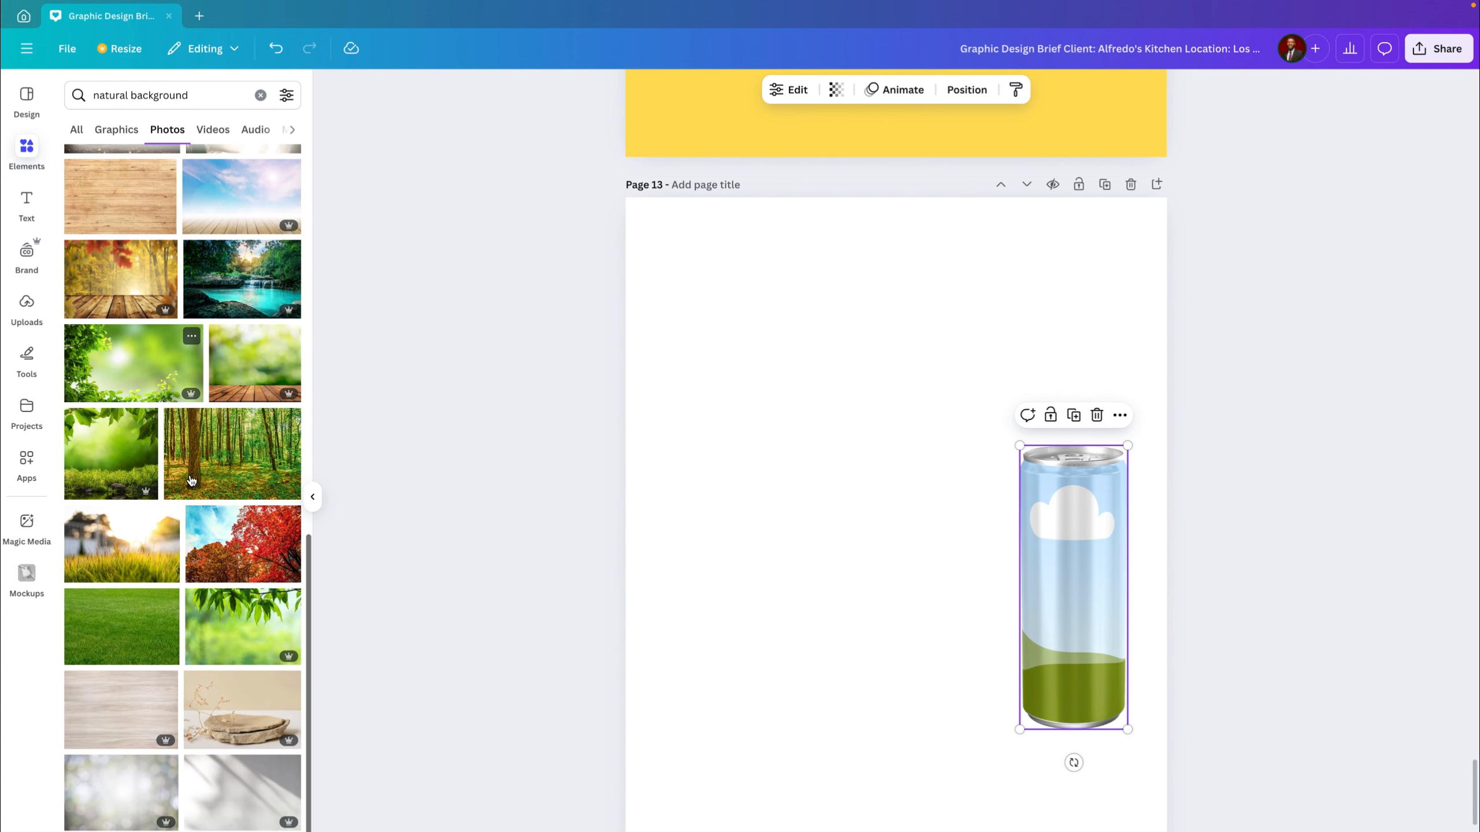
scroll(191, 480, "down", 3)
scroll(192, 479, "down", 3)
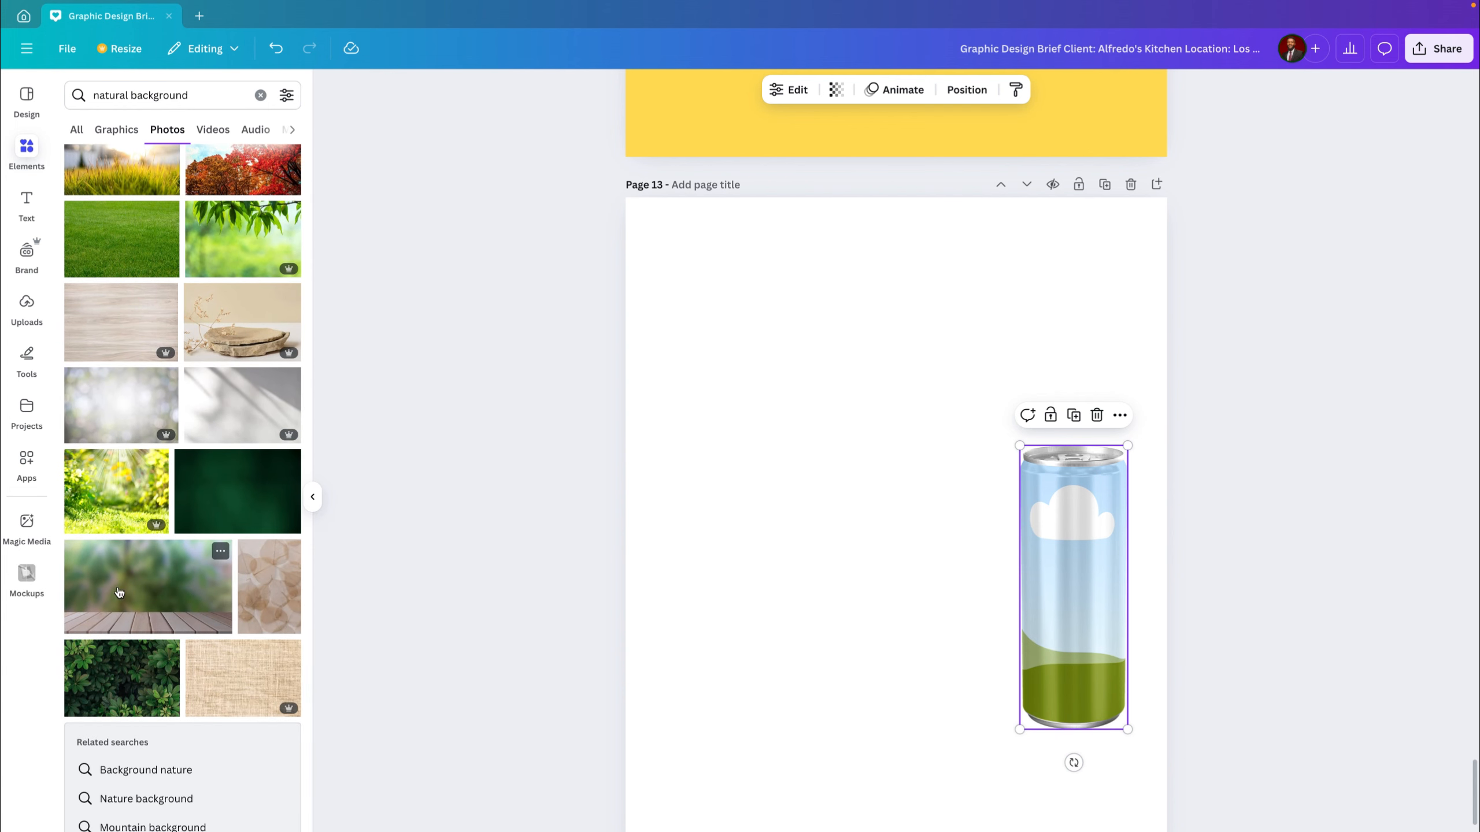
left_click(148, 599)
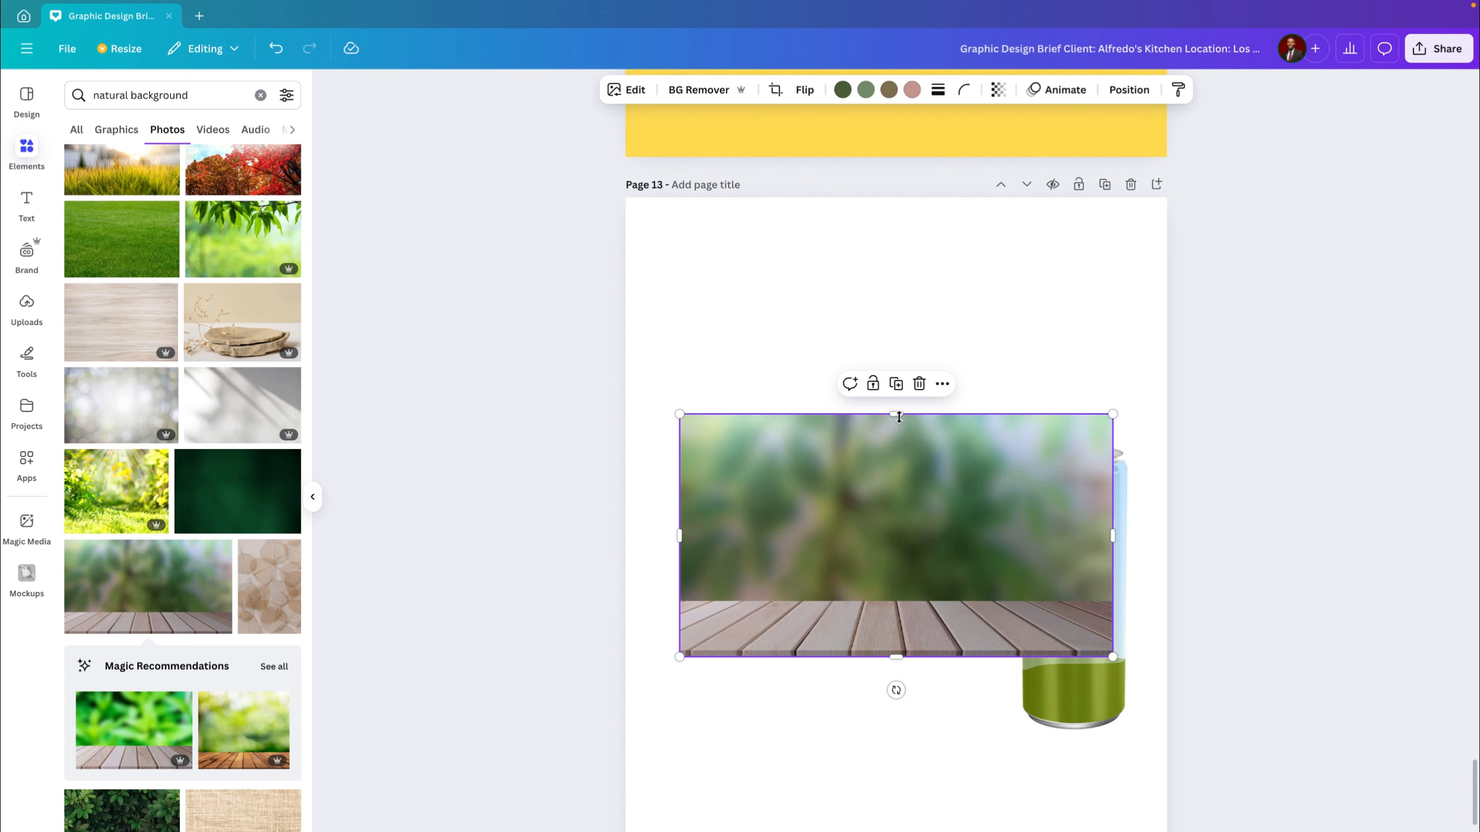
Step: Stretch the foliage photo past the page edges so it covers all of page 13, and hide the elements library
left_click_drag(899, 417, 892, 198)
left_click_drag(683, 404, 609, 408)
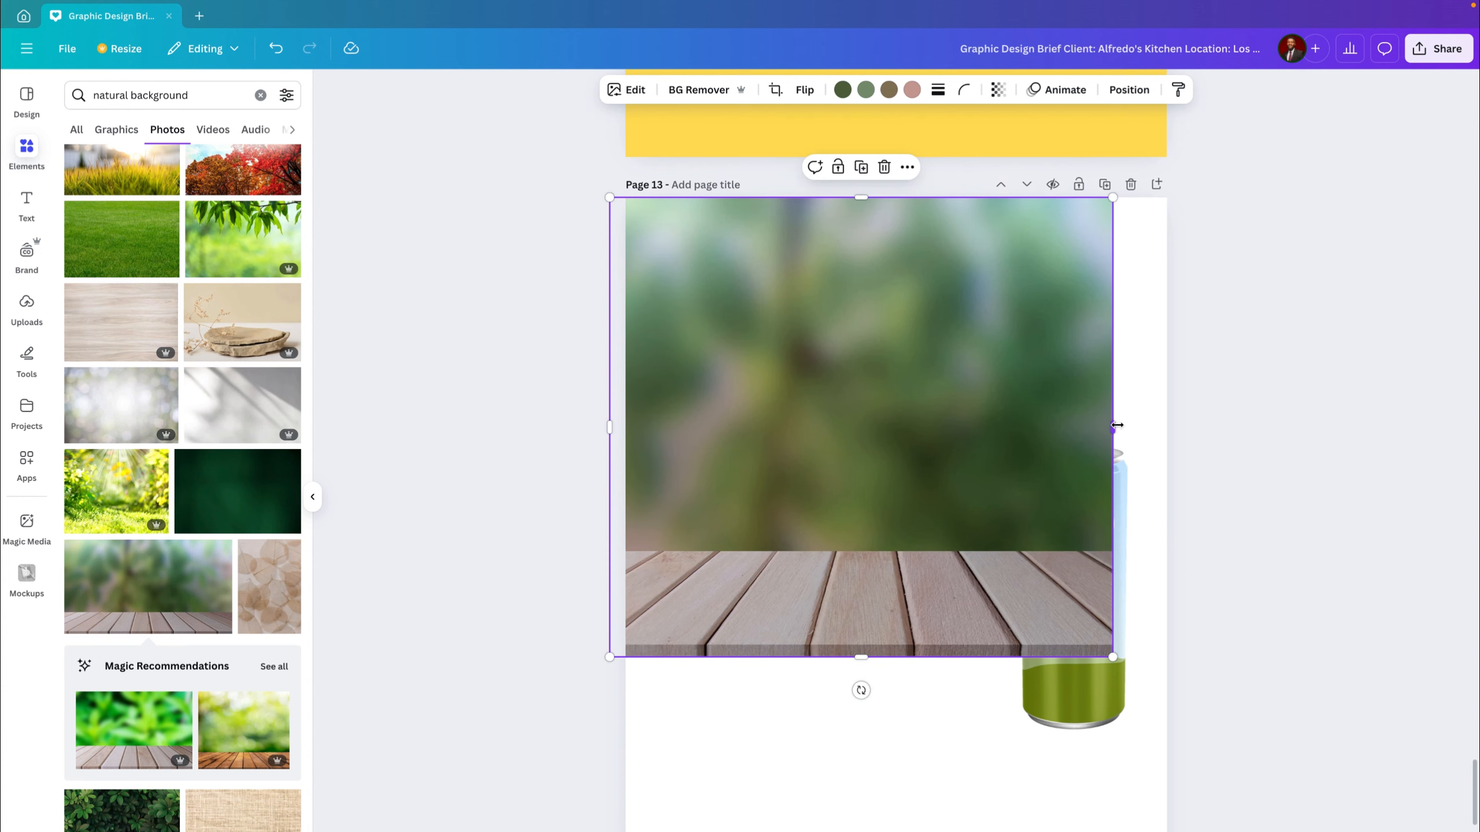
left_click_drag(1113, 427, 1191, 421)
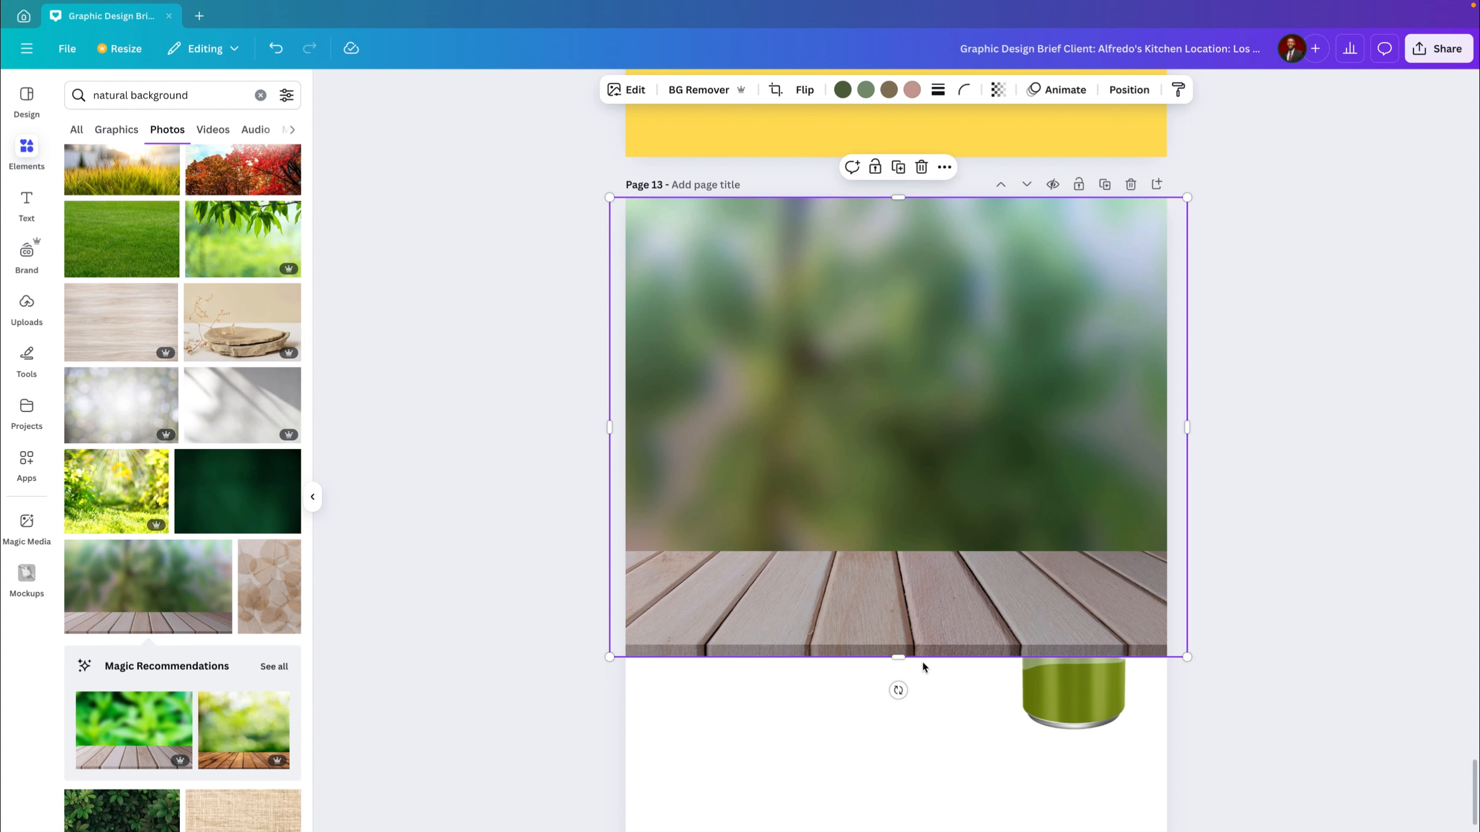
left_click_drag(898, 659, 900, 831)
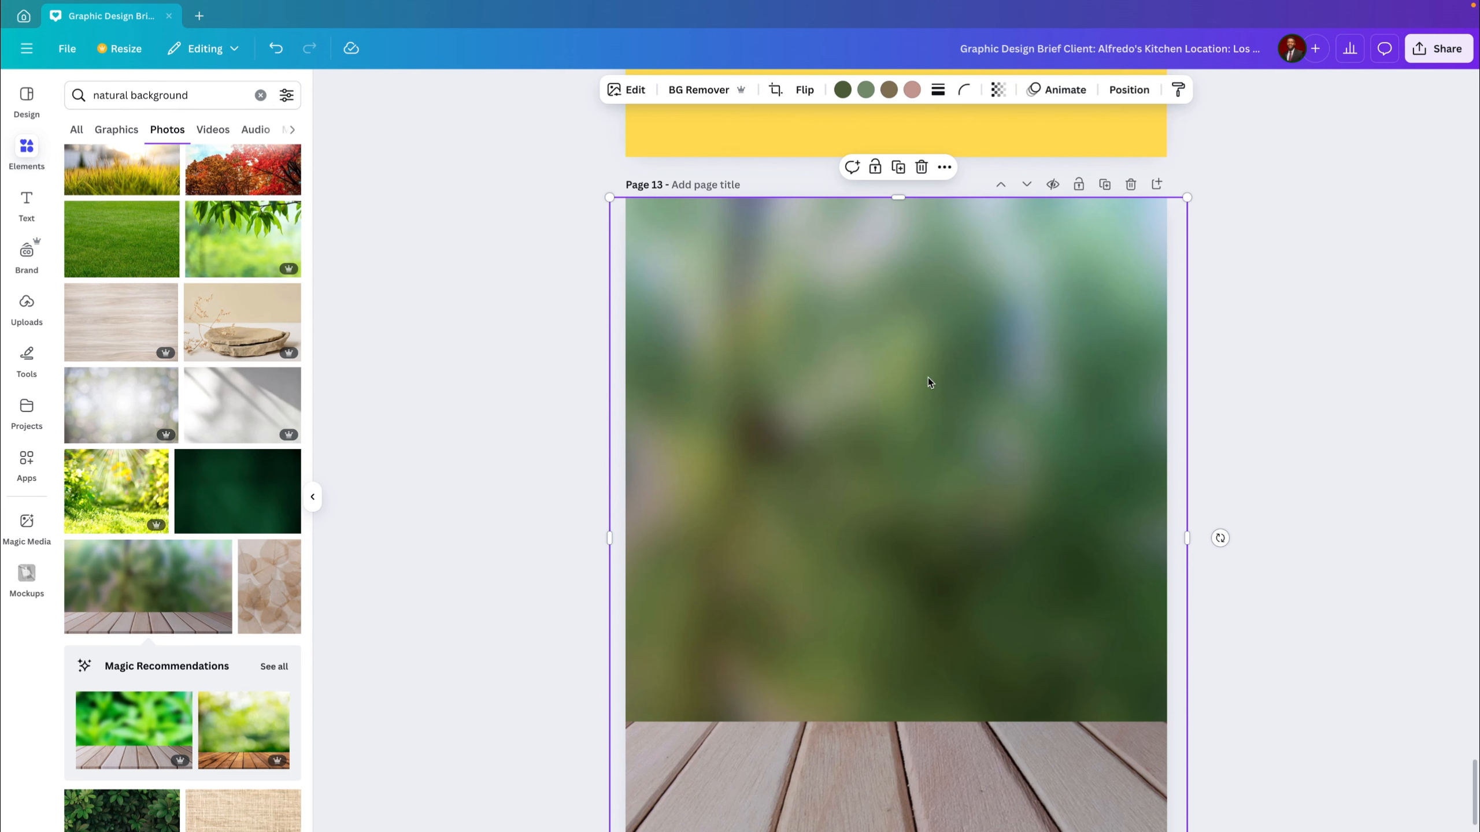
left_click(313, 502)
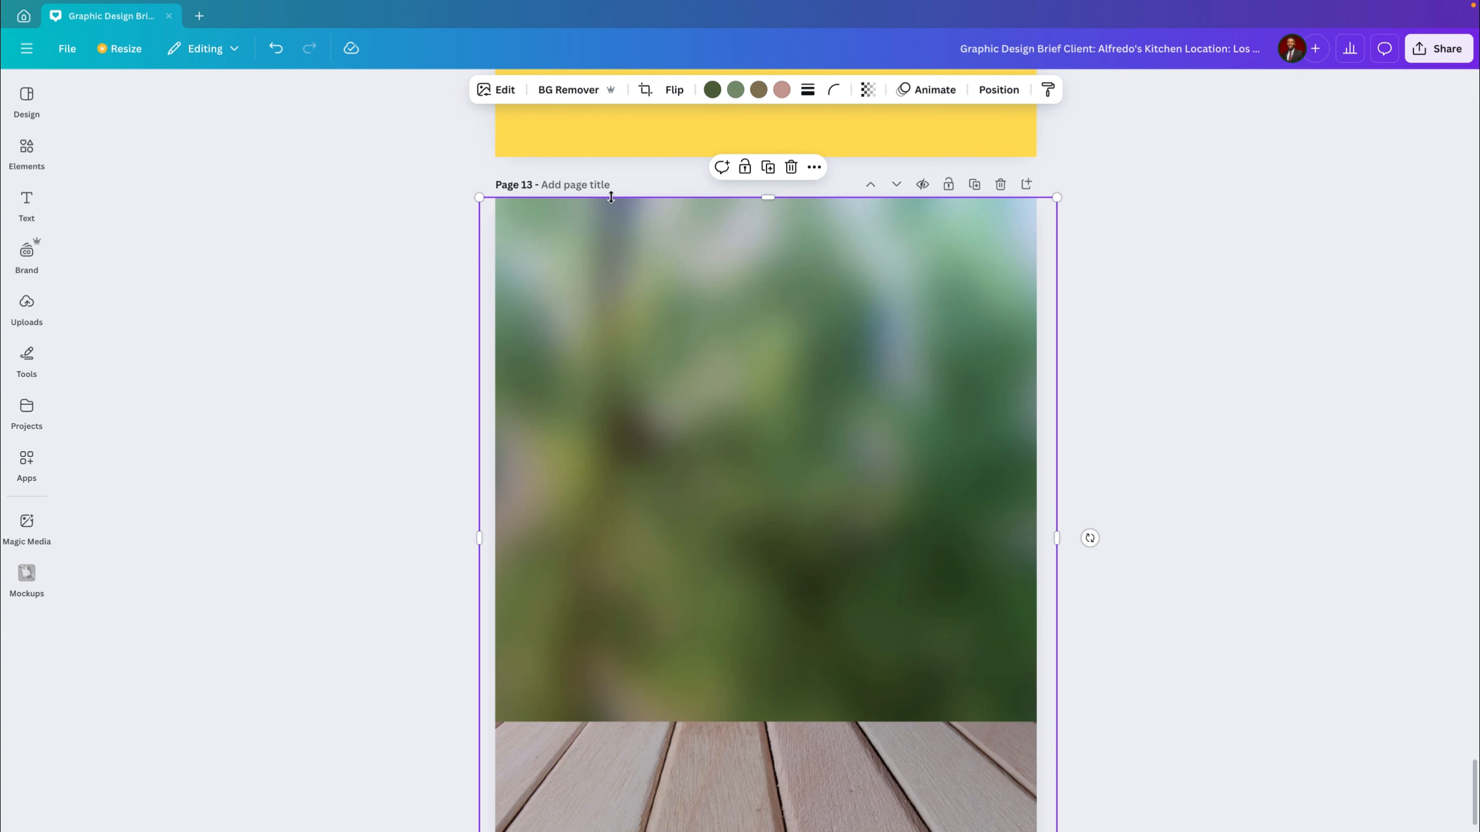
Step: Adjust the background photo's colours with temperature 14, saturation 3 and vibrance 15
left_click(499, 91)
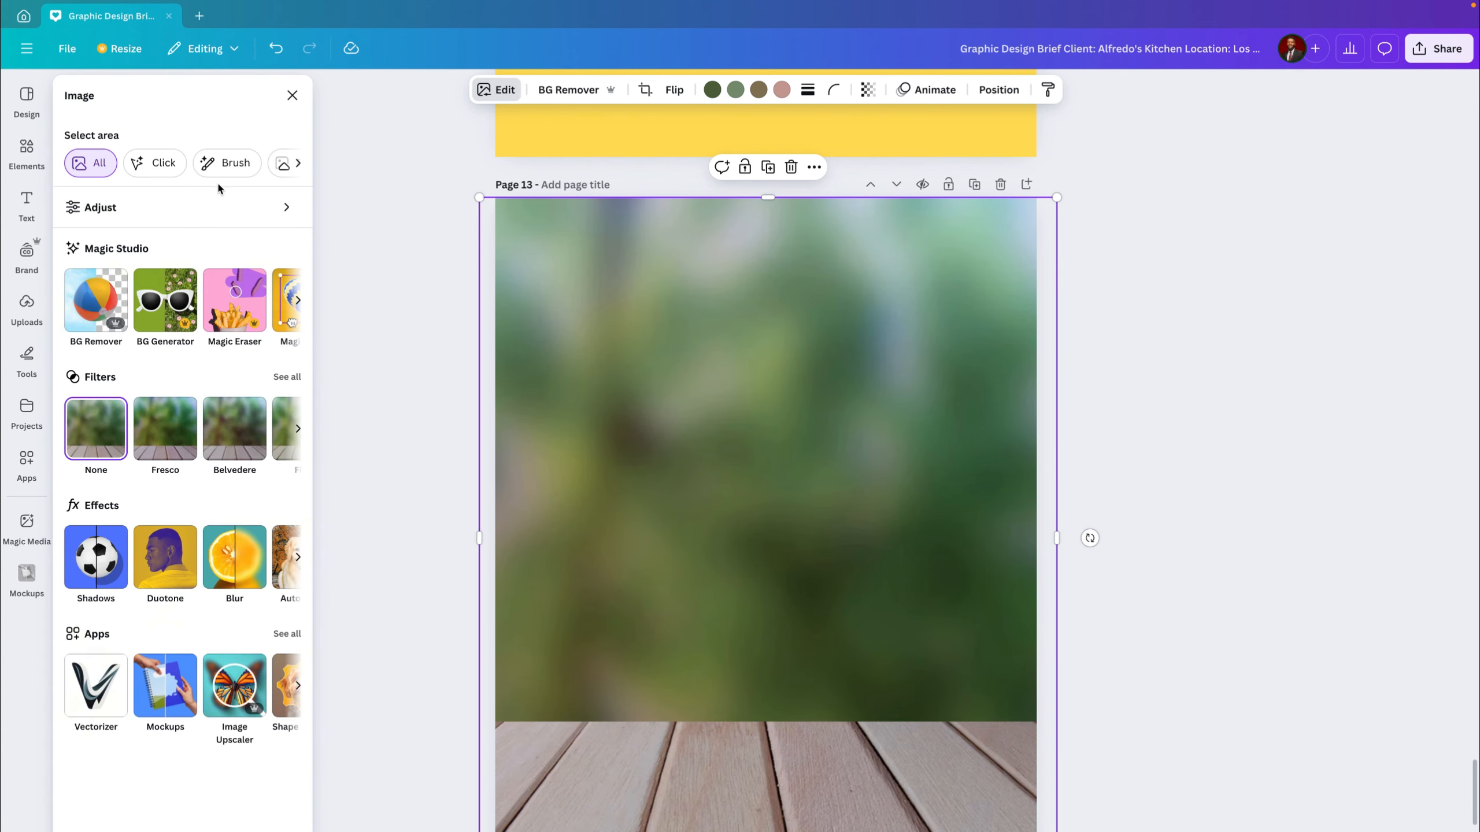
left_click(285, 208)
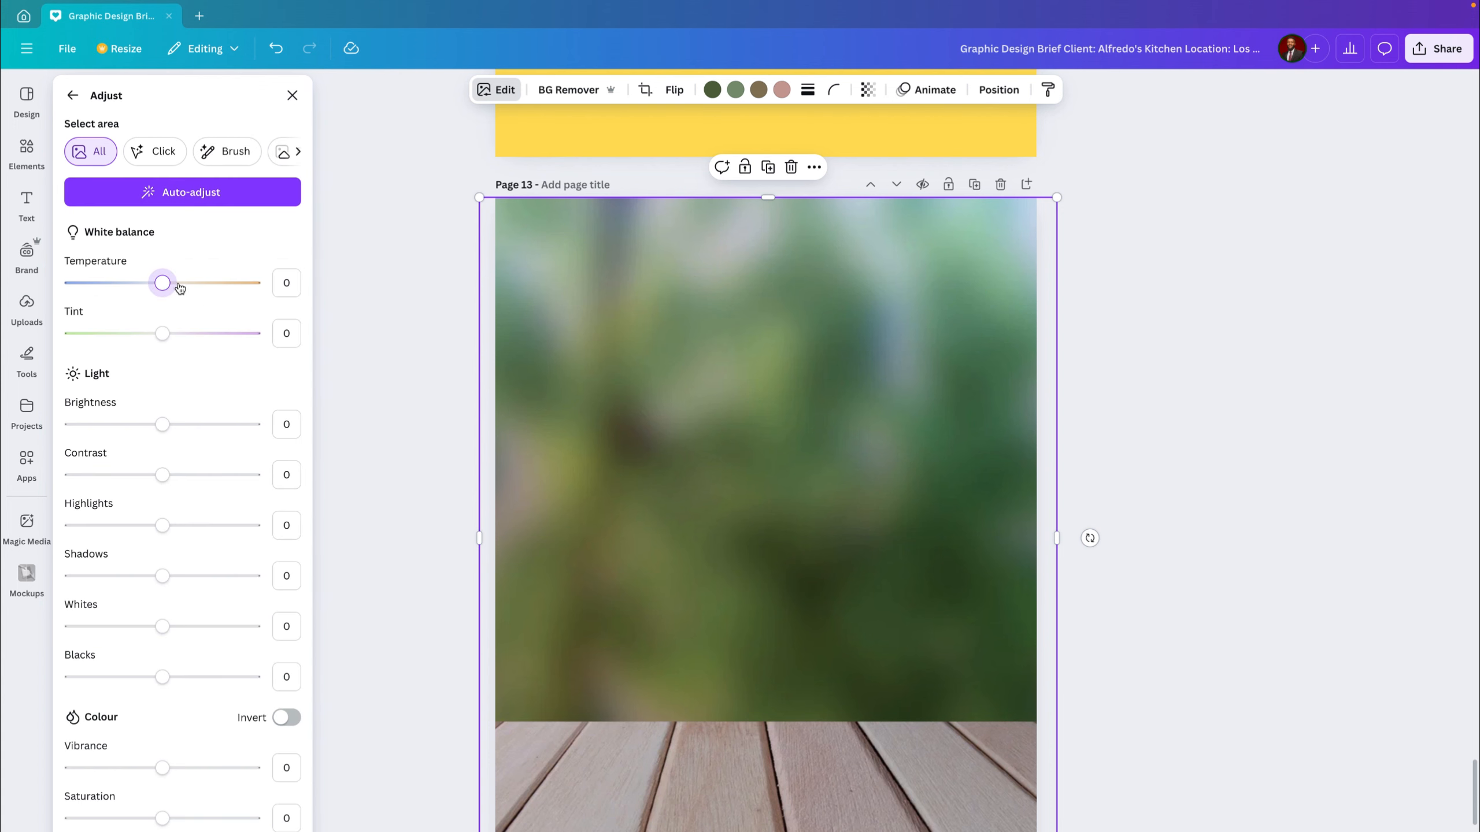
left_click_drag(190, 287, 193, 287)
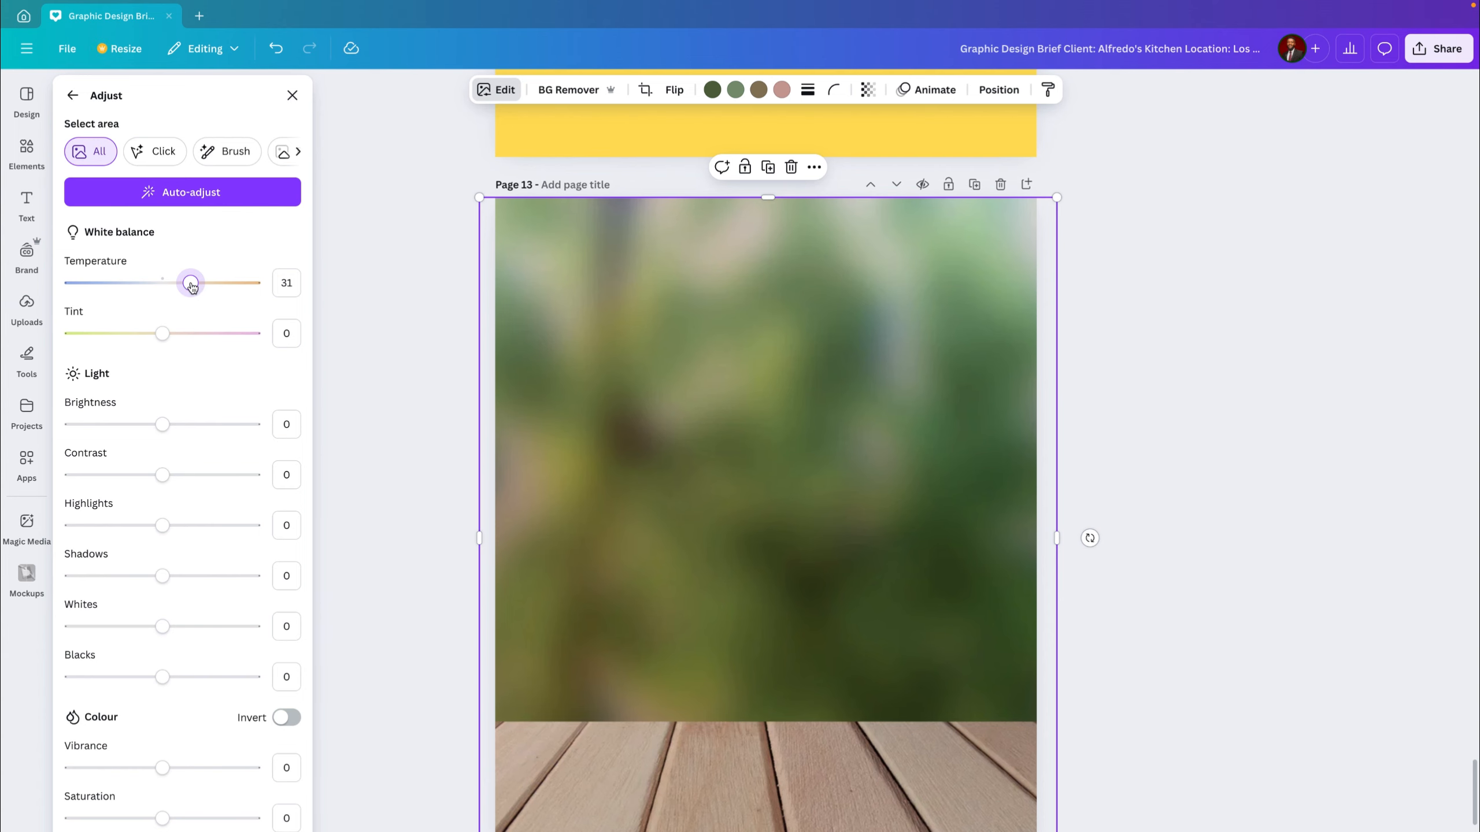
left_click_drag(186, 285, 113, 284)
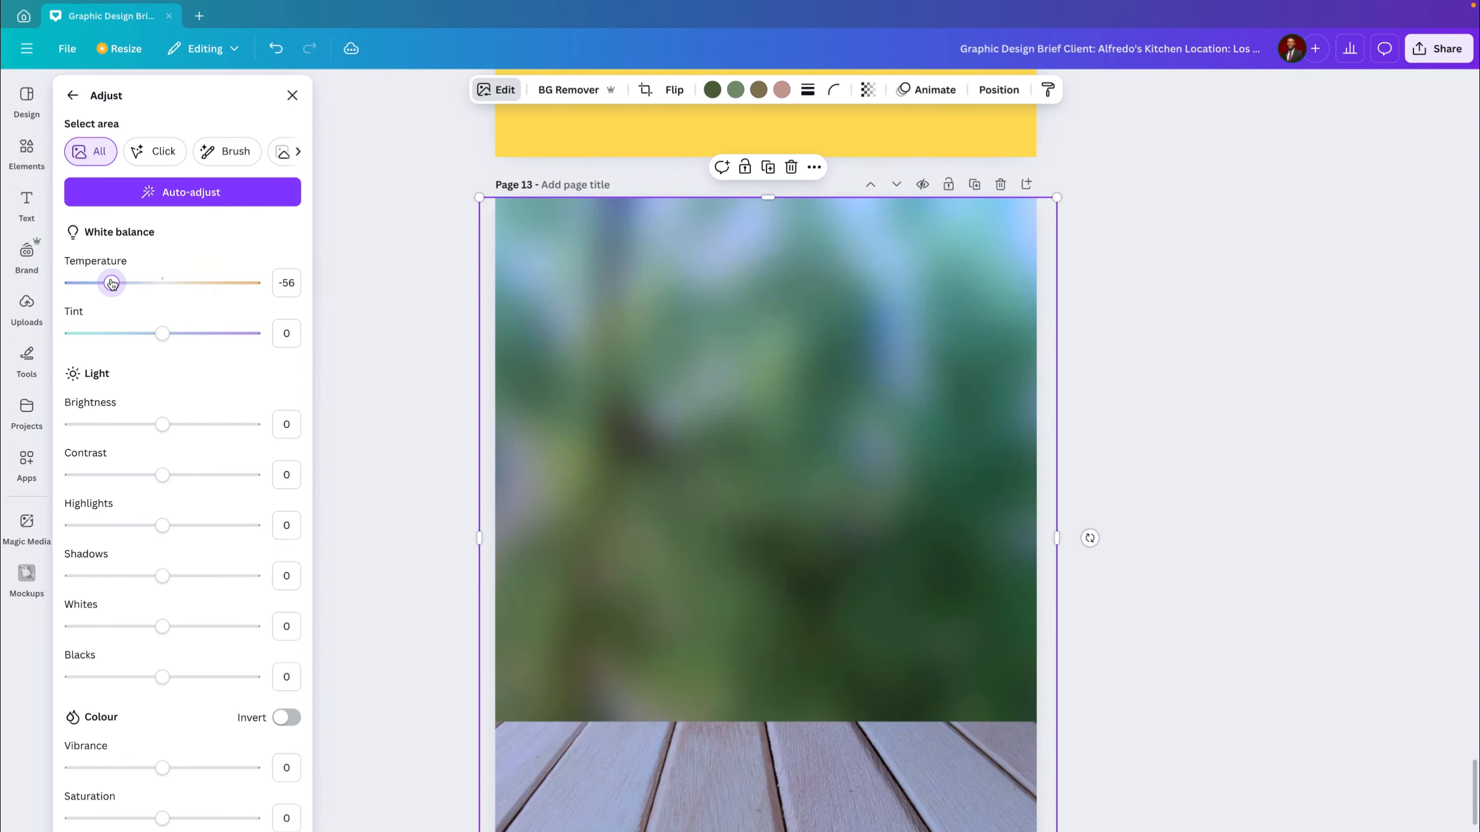
left_click_drag(112, 284, 176, 283)
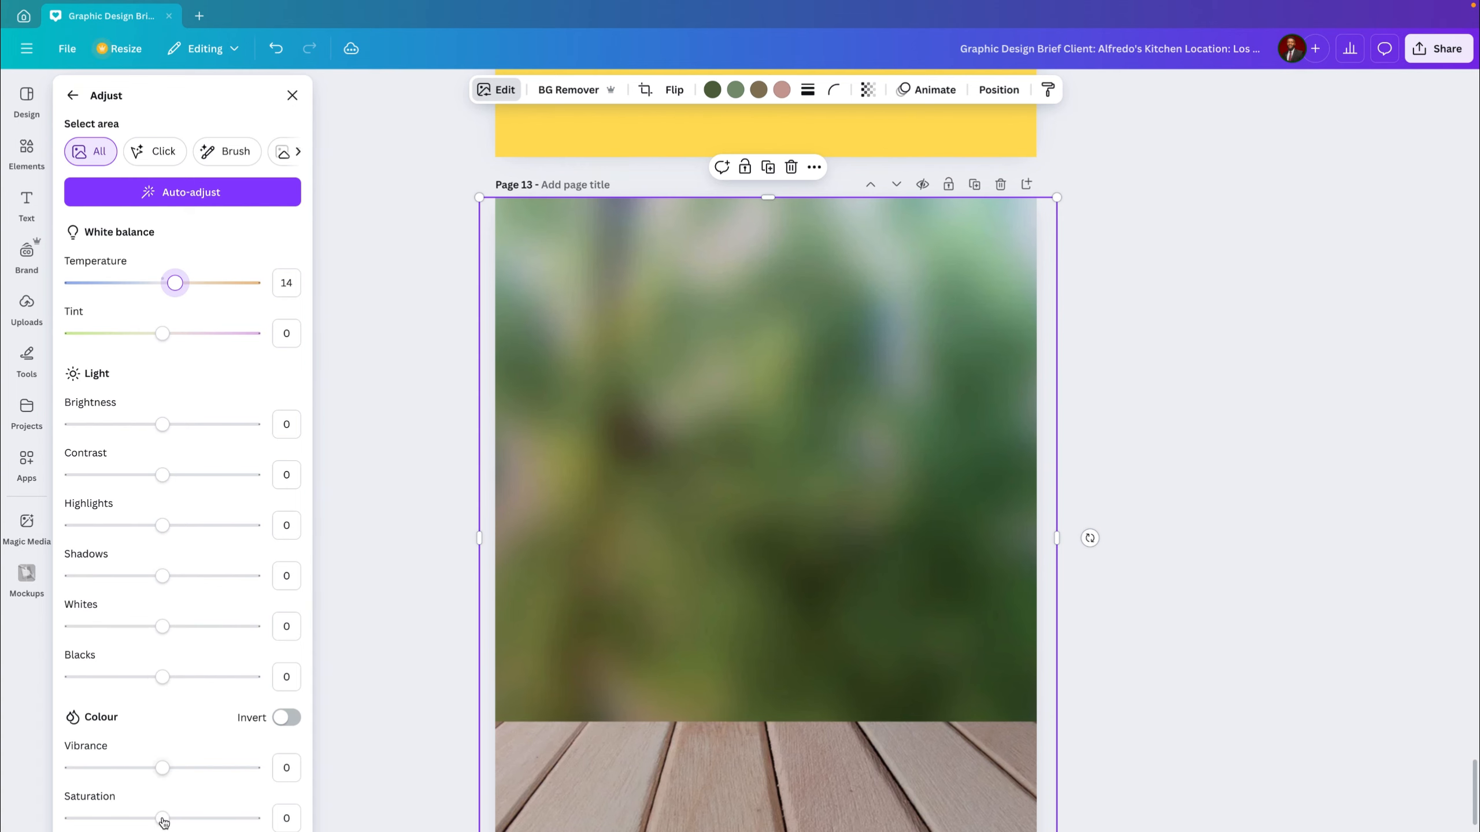
left_click_drag(164, 822, 165, 821)
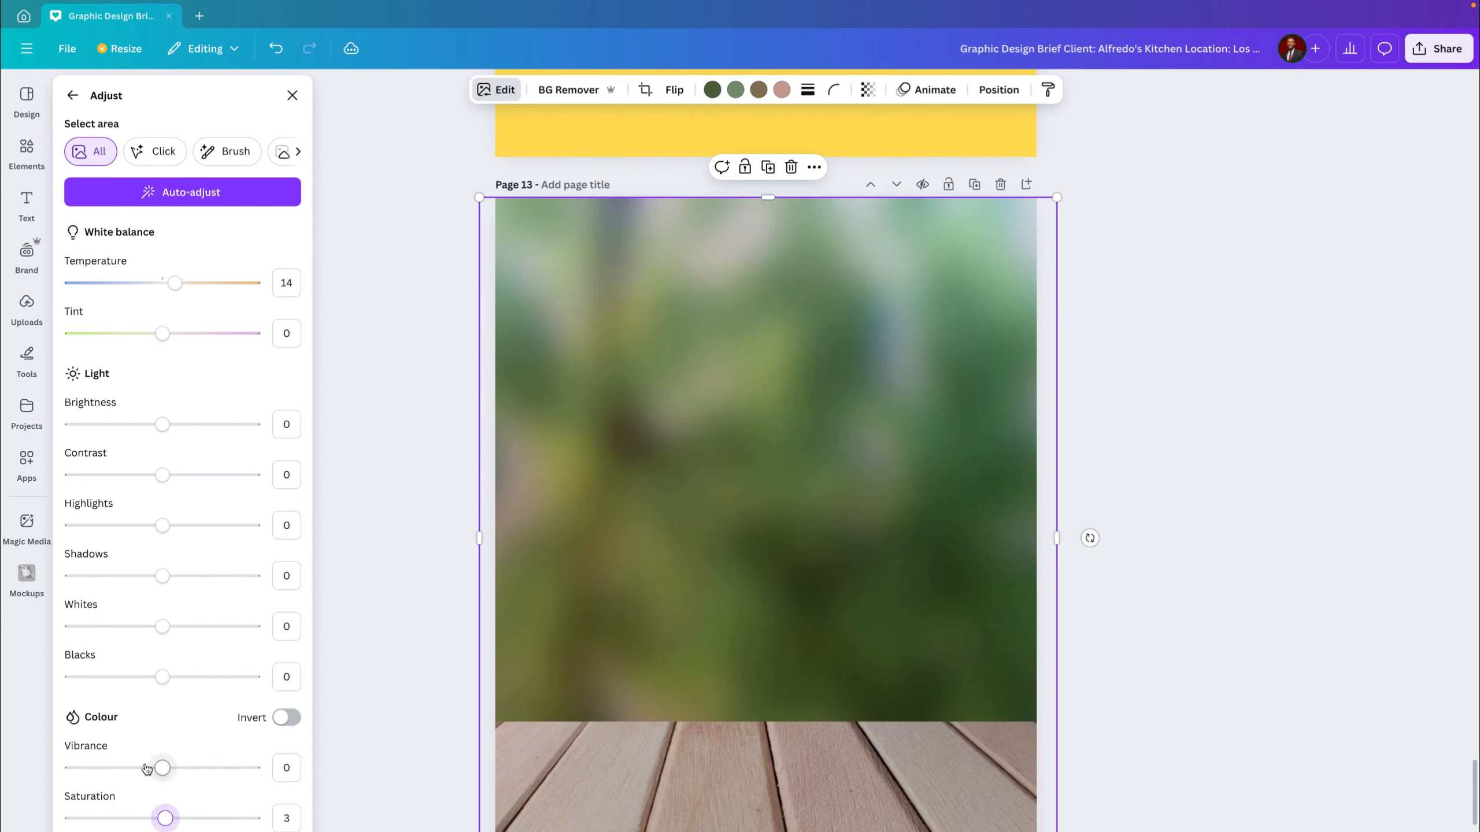
left_click_drag(171, 768, 178, 771)
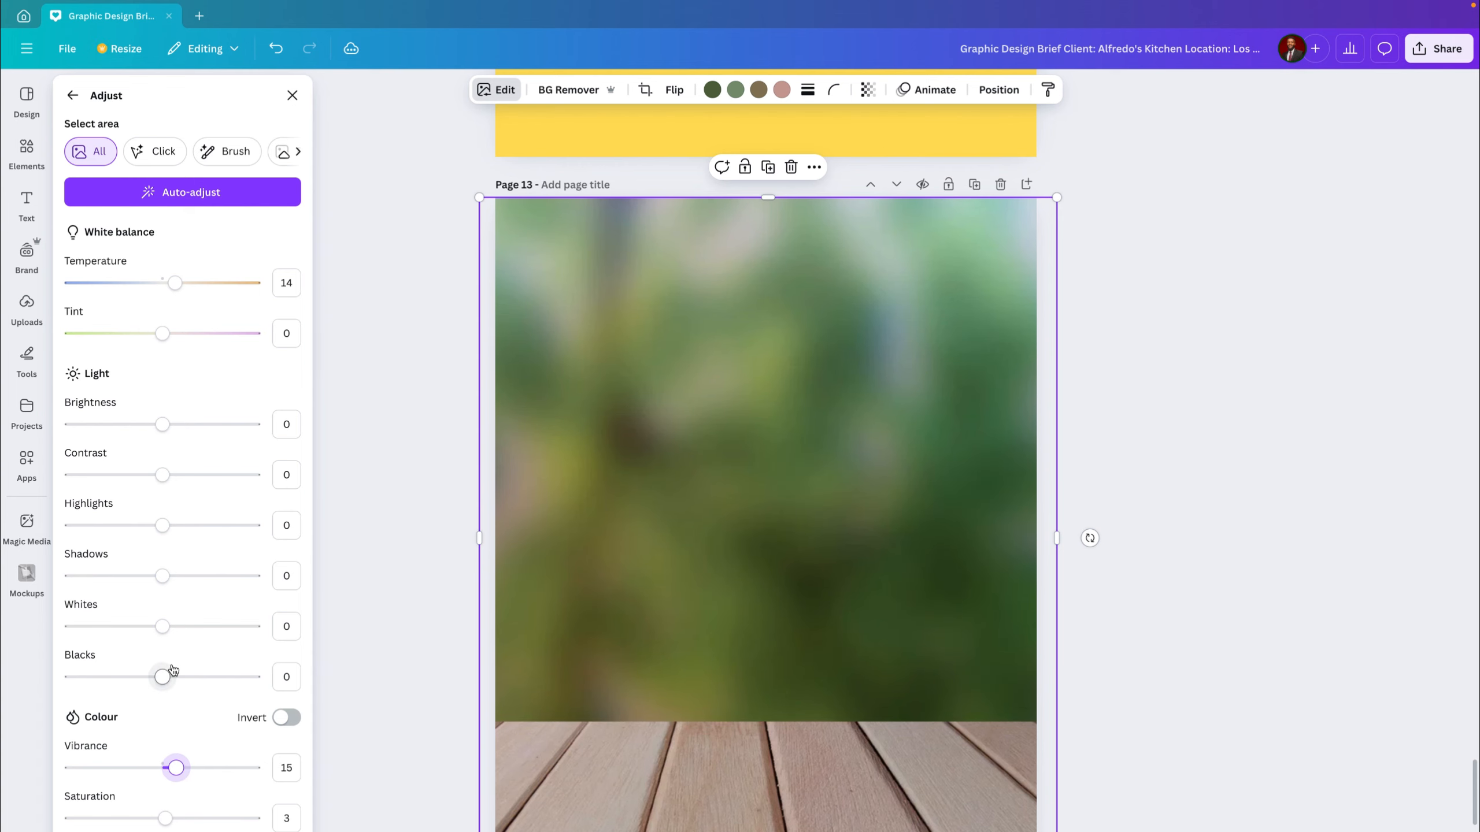
Step: Close the photo adjustments and send the blurred foliage photo to the back of page 13
scroll(173, 671, "down", 3)
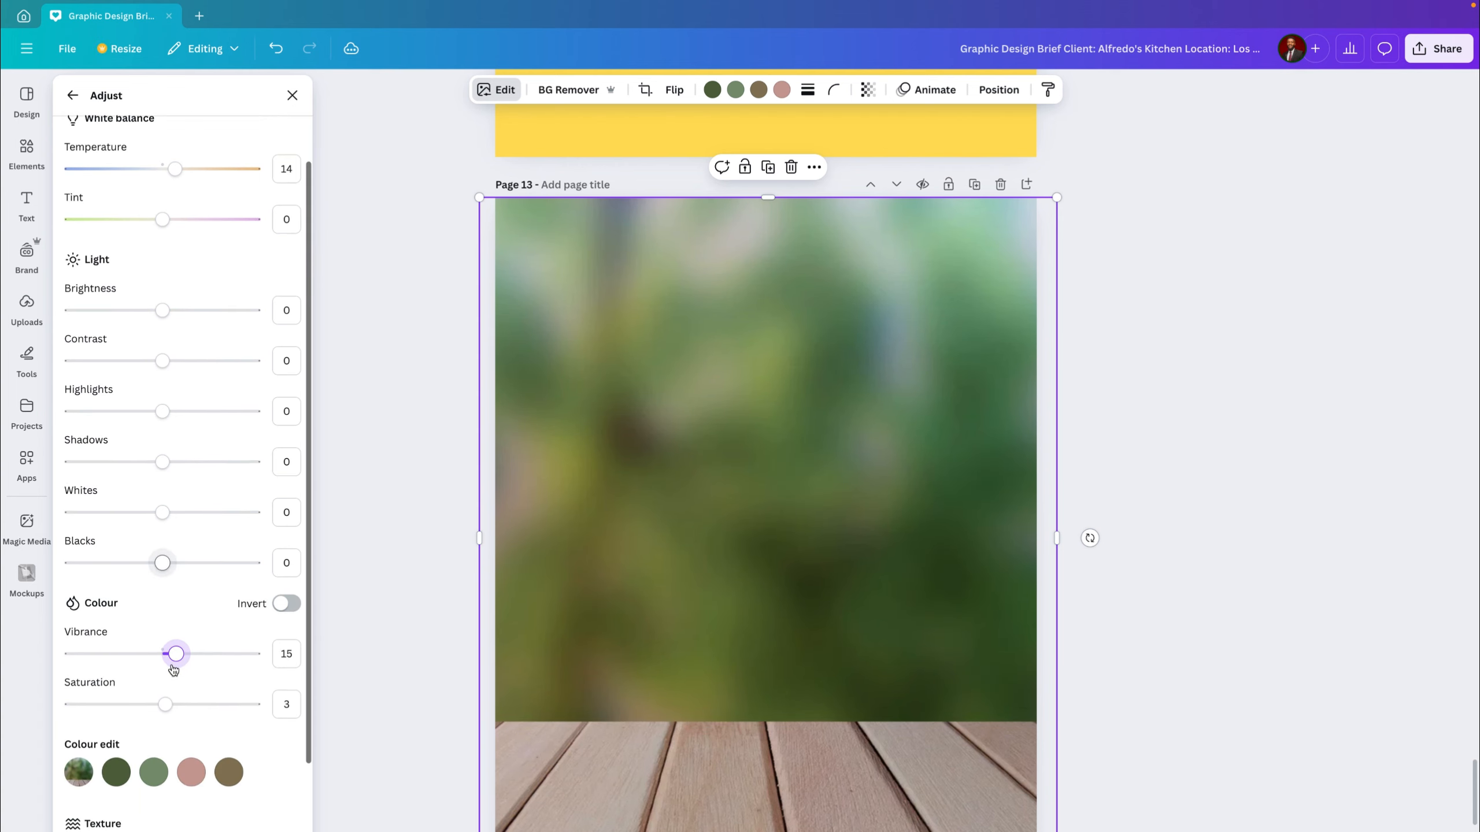
scroll(172, 670, "up", 3)
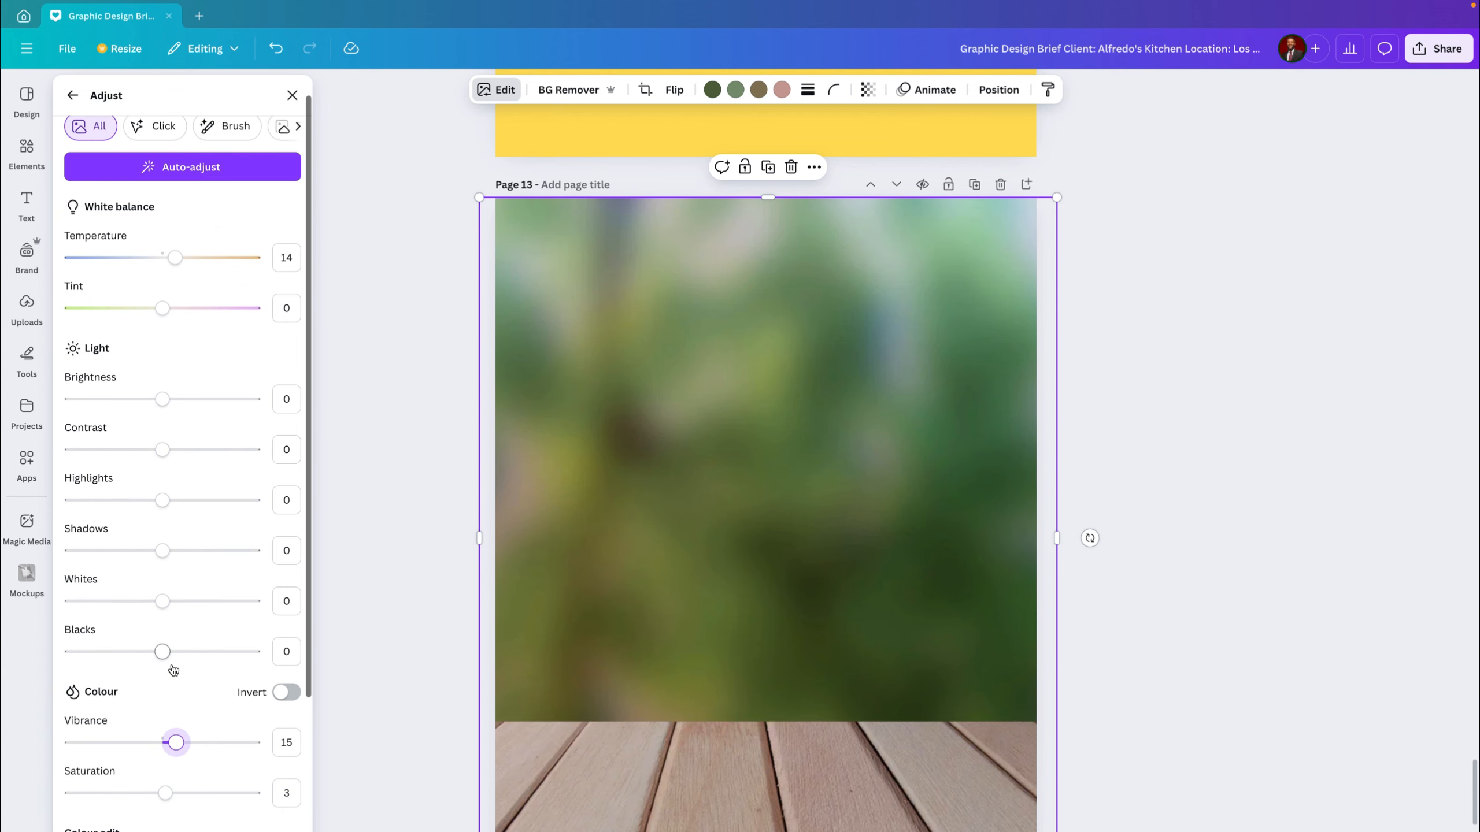
scroll(173, 671, "up", 1)
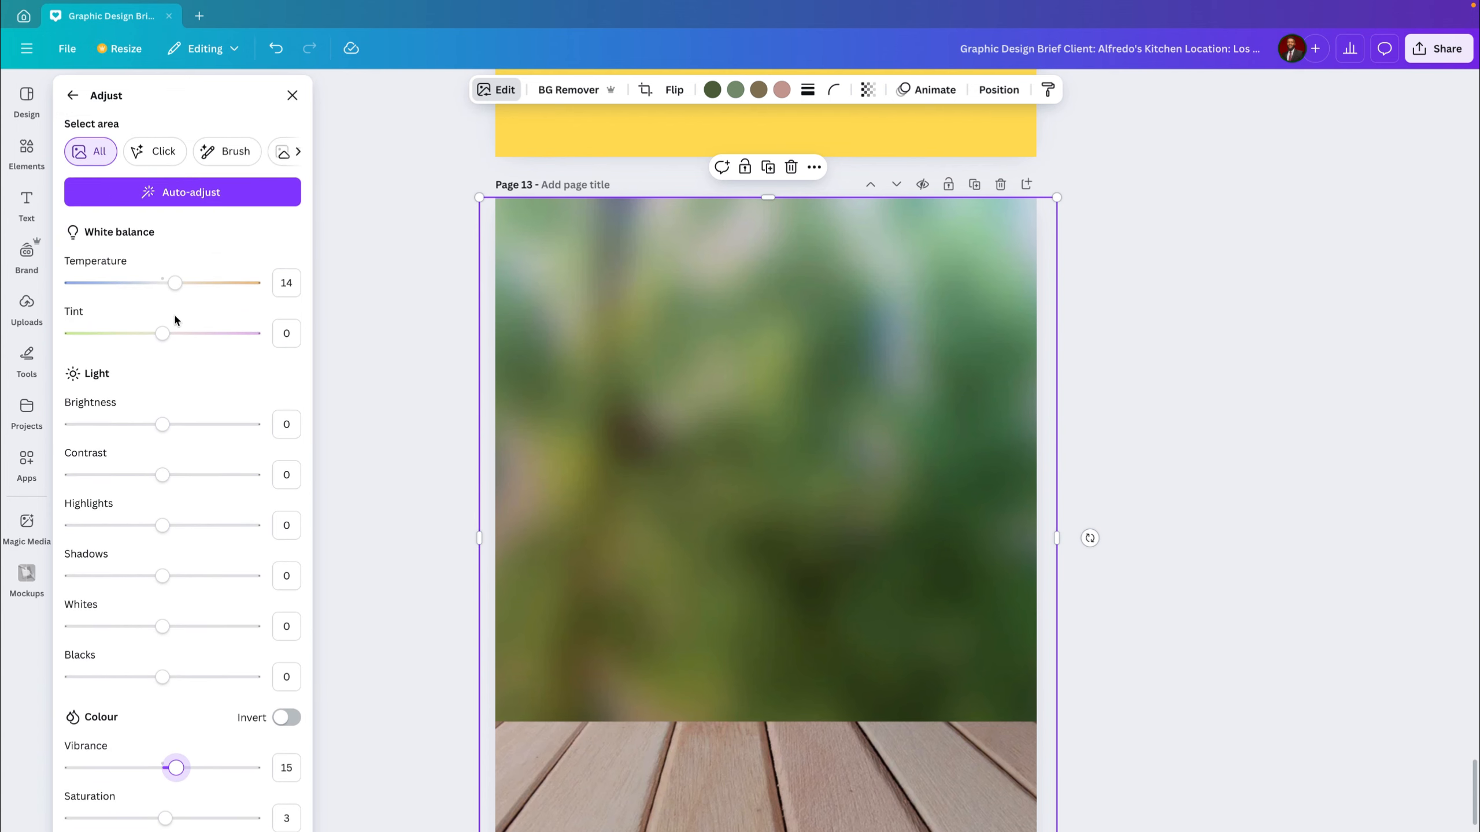
left_click(292, 95)
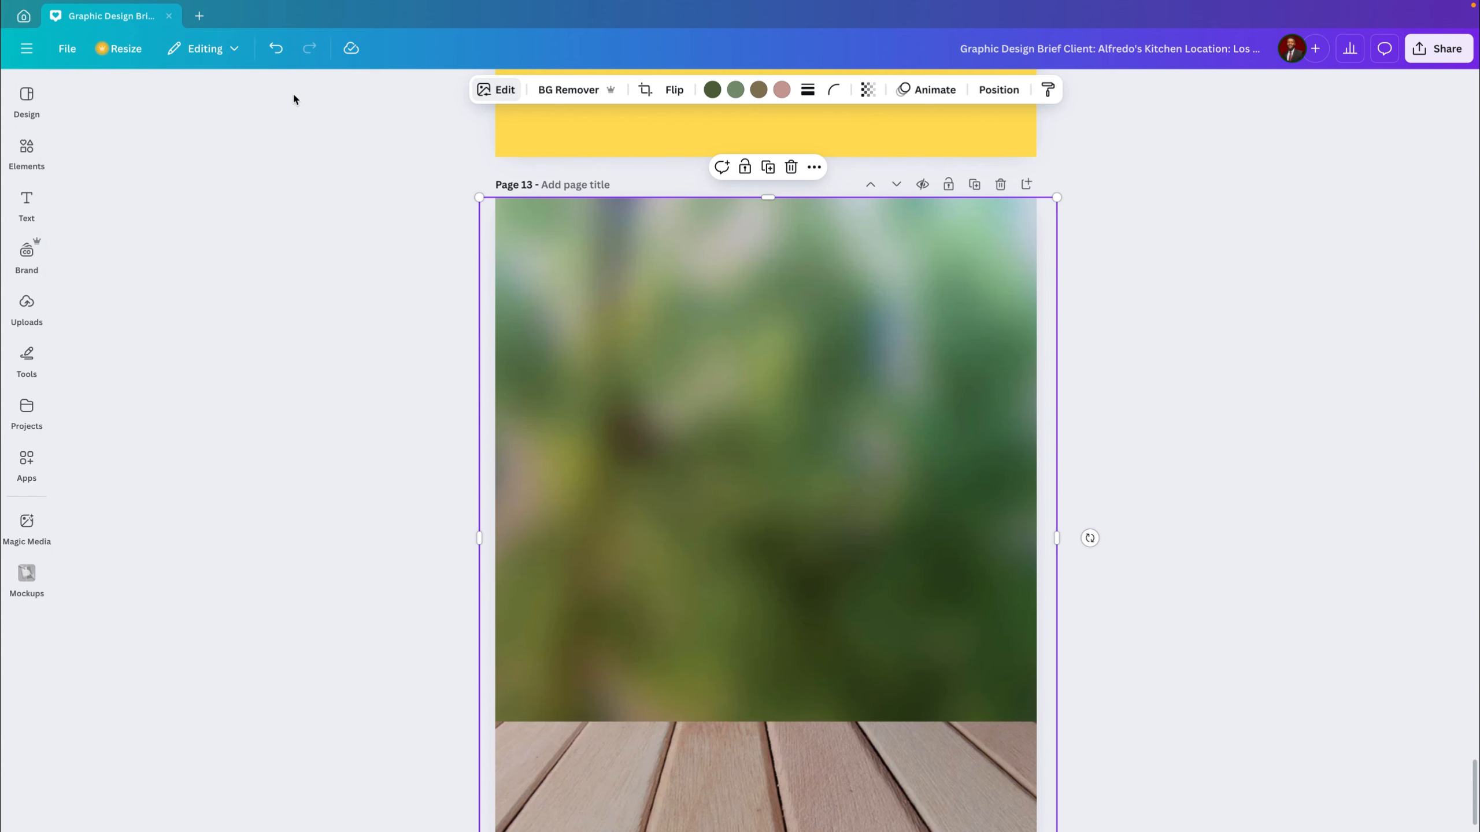
right_click(841, 371)
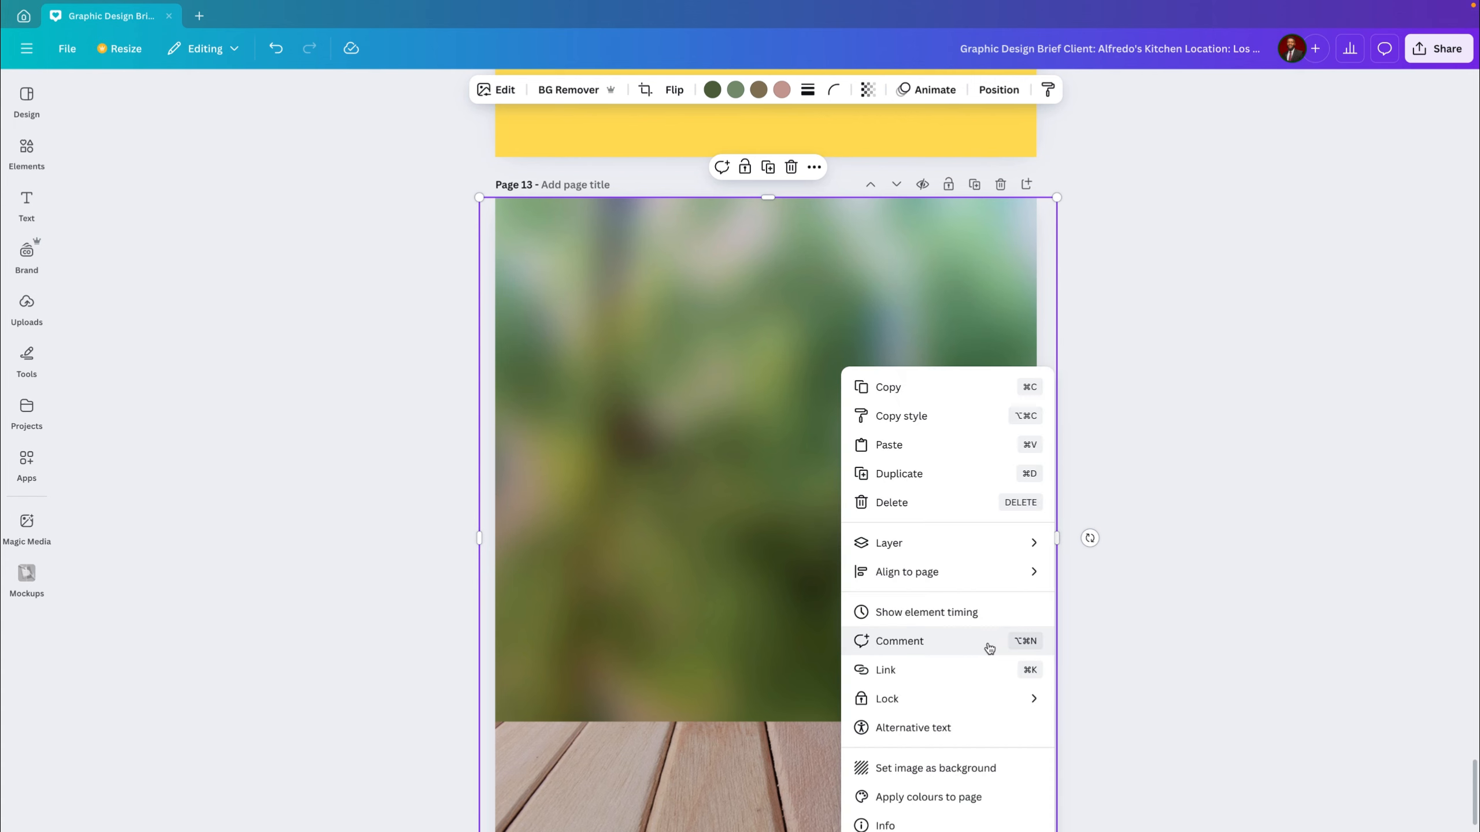
mouse_move(984, 545)
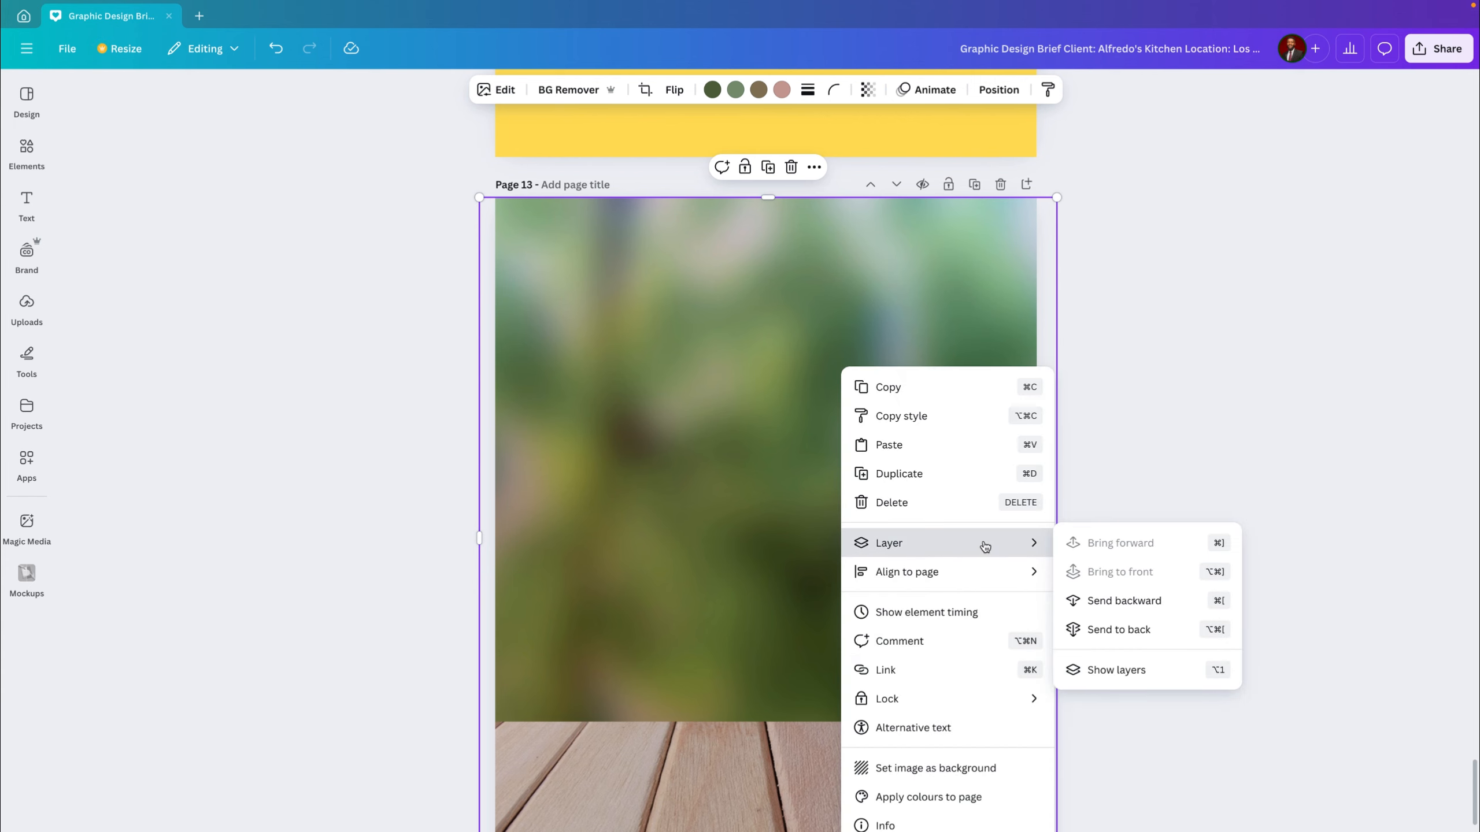
left_click(1102, 630)
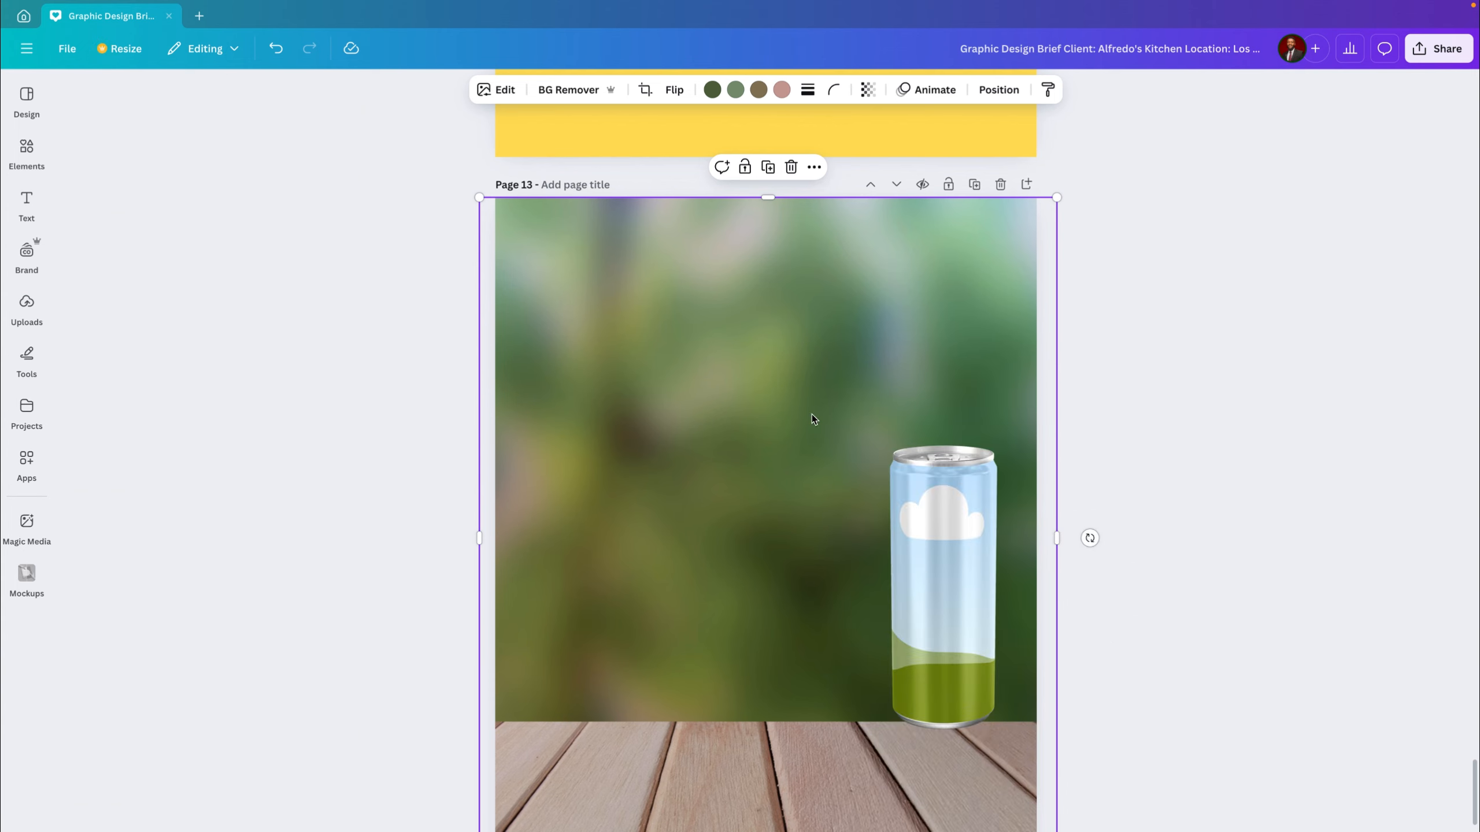
Step: Fully lock the background photo on page 13 so it can be neither moved nor edited
right_click(825, 323)
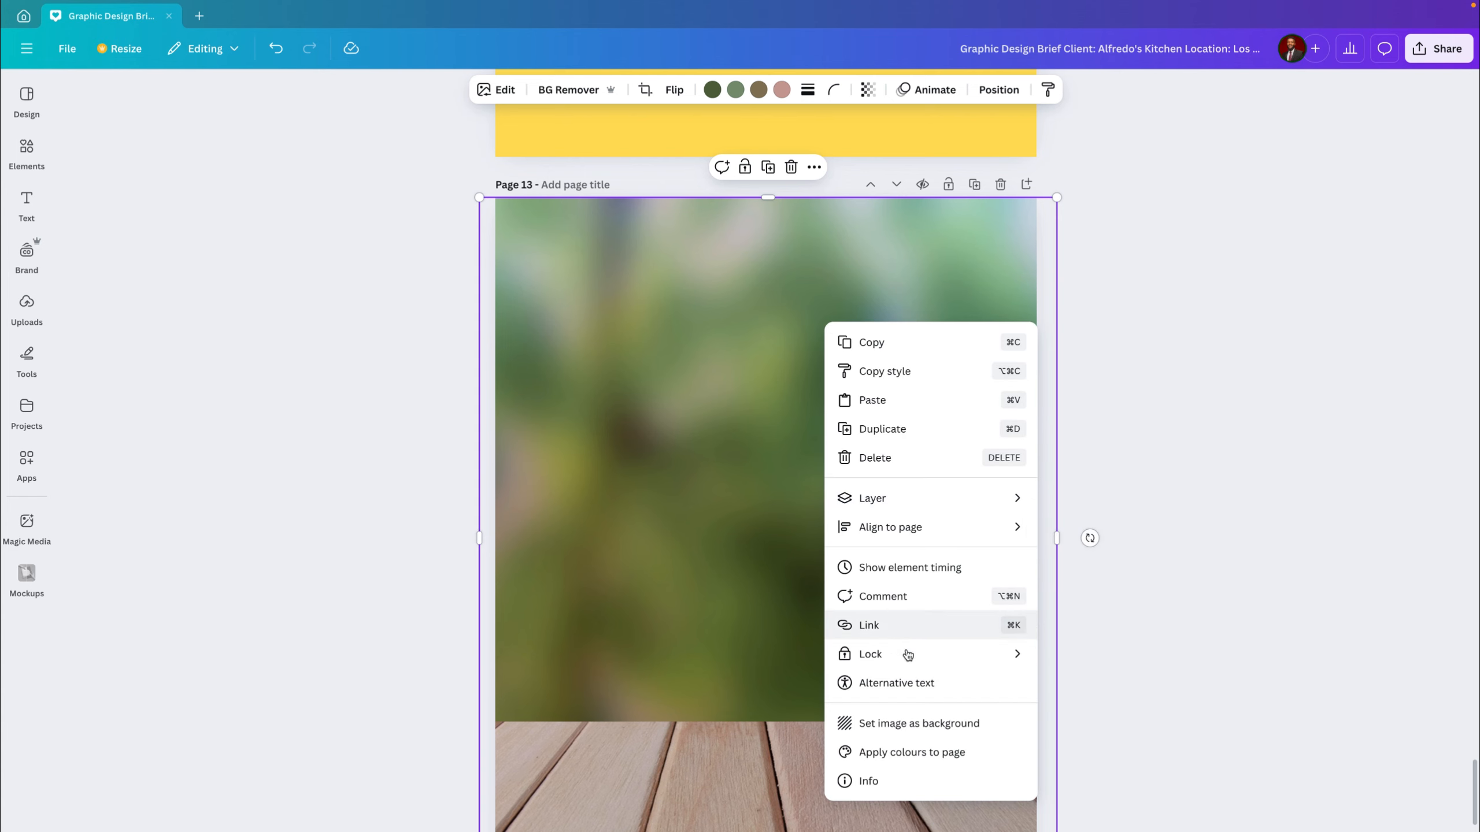
mouse_move(906, 654)
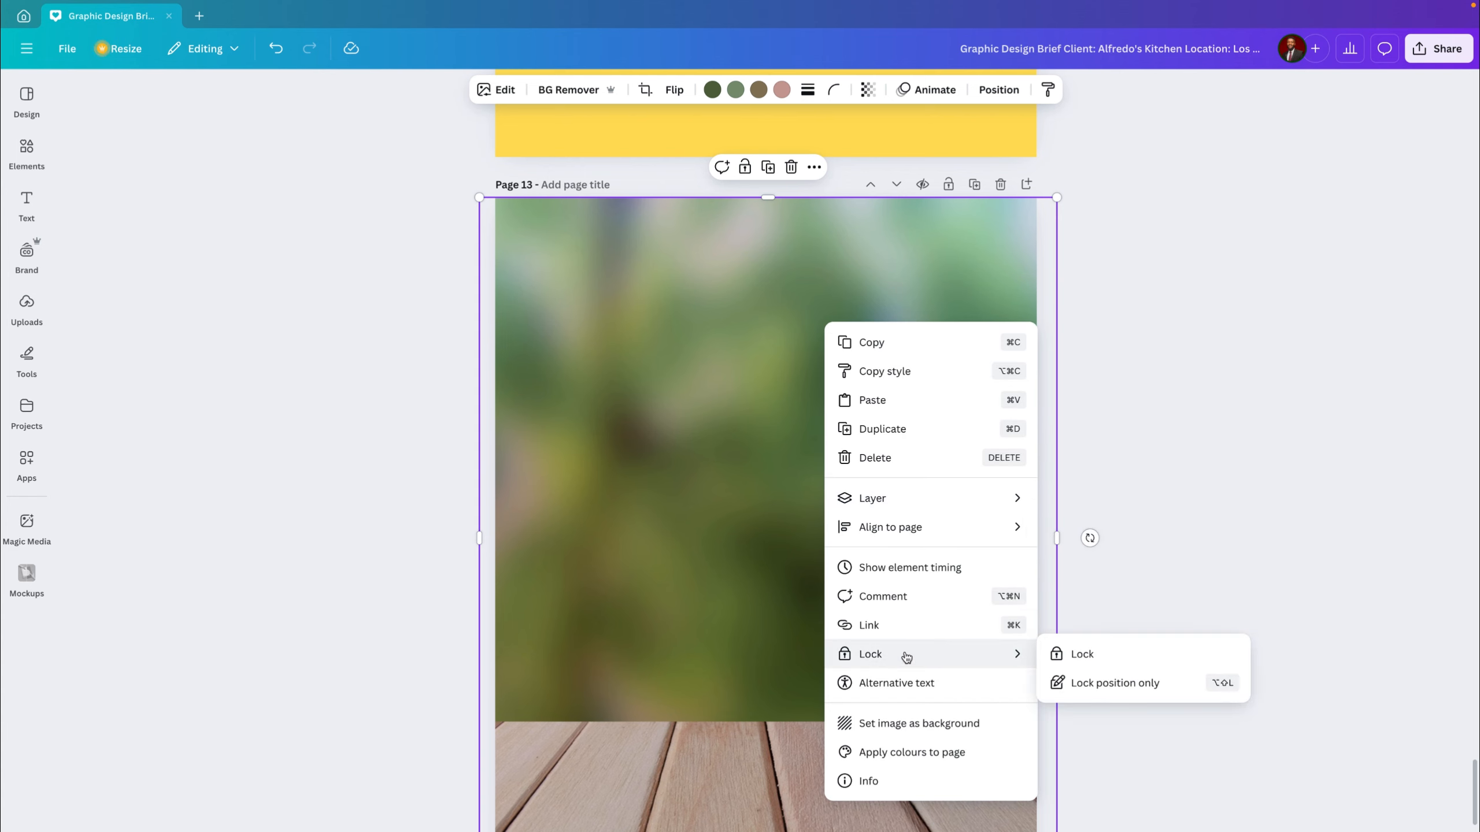
left_click(1080, 655)
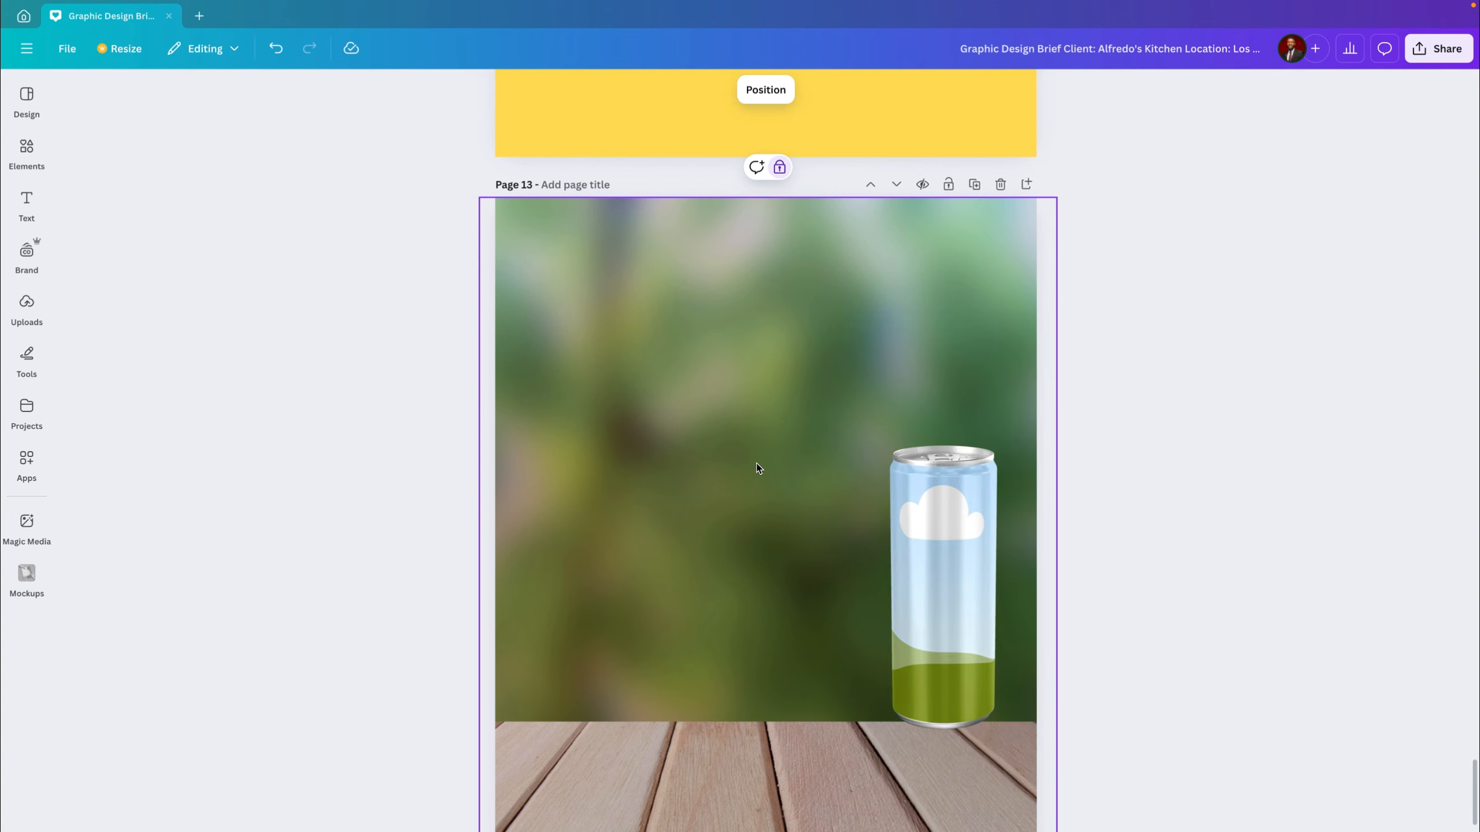
mouse_move(673, 425)
left_mouse_down()
mouse_move(661, 407)
mouse_move(706, 380)
left_mouse_up()
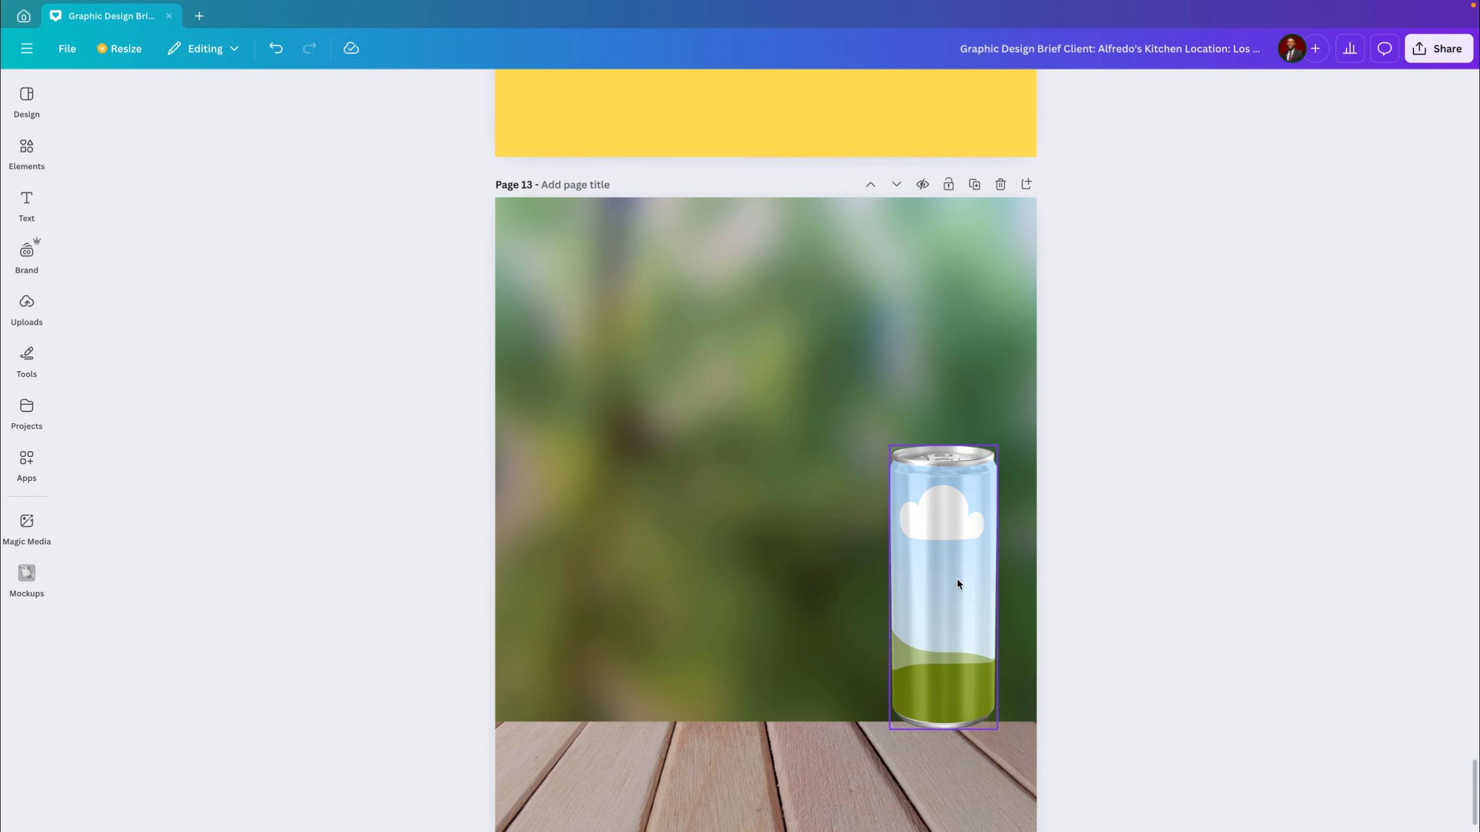
Step: Move the can mockup onto the wooden table, enlarge it to about half the page height and centre it horizontally
left_click_drag(941, 565, 736, 634)
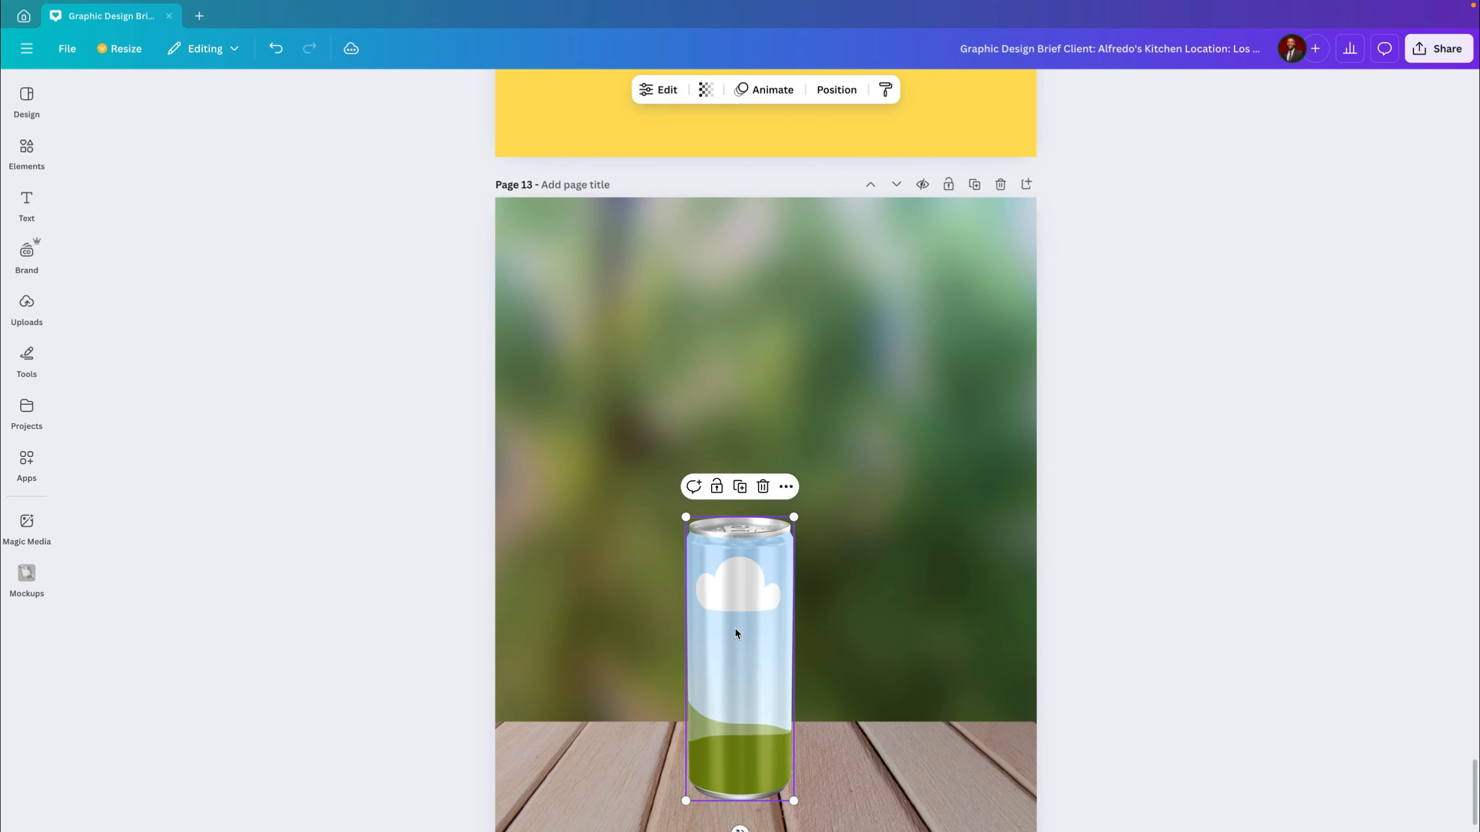
left_click_drag(794, 518, 865, 445)
left_click_drag(768, 555, 784, 556)
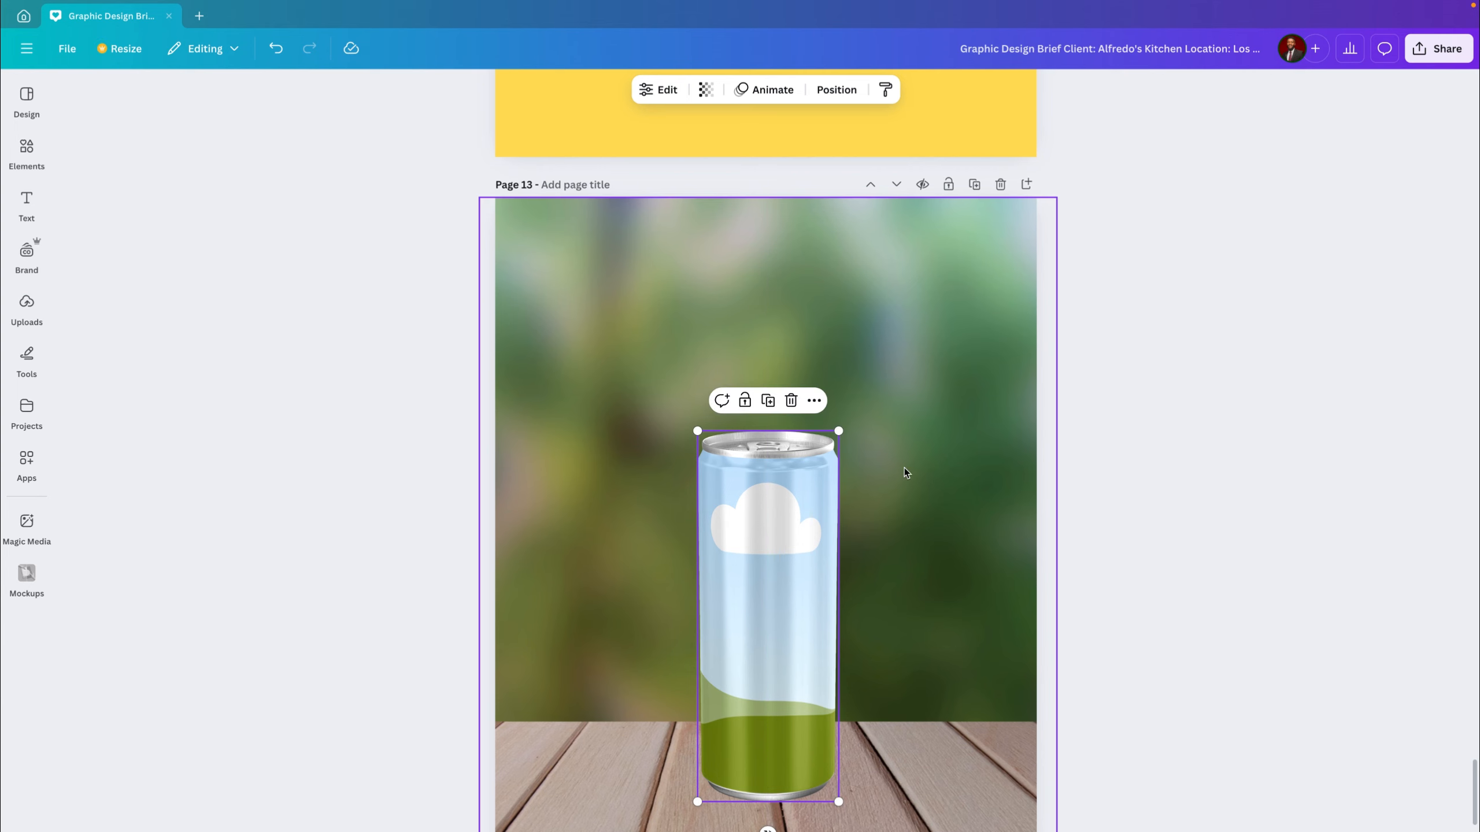
left_click(904, 463)
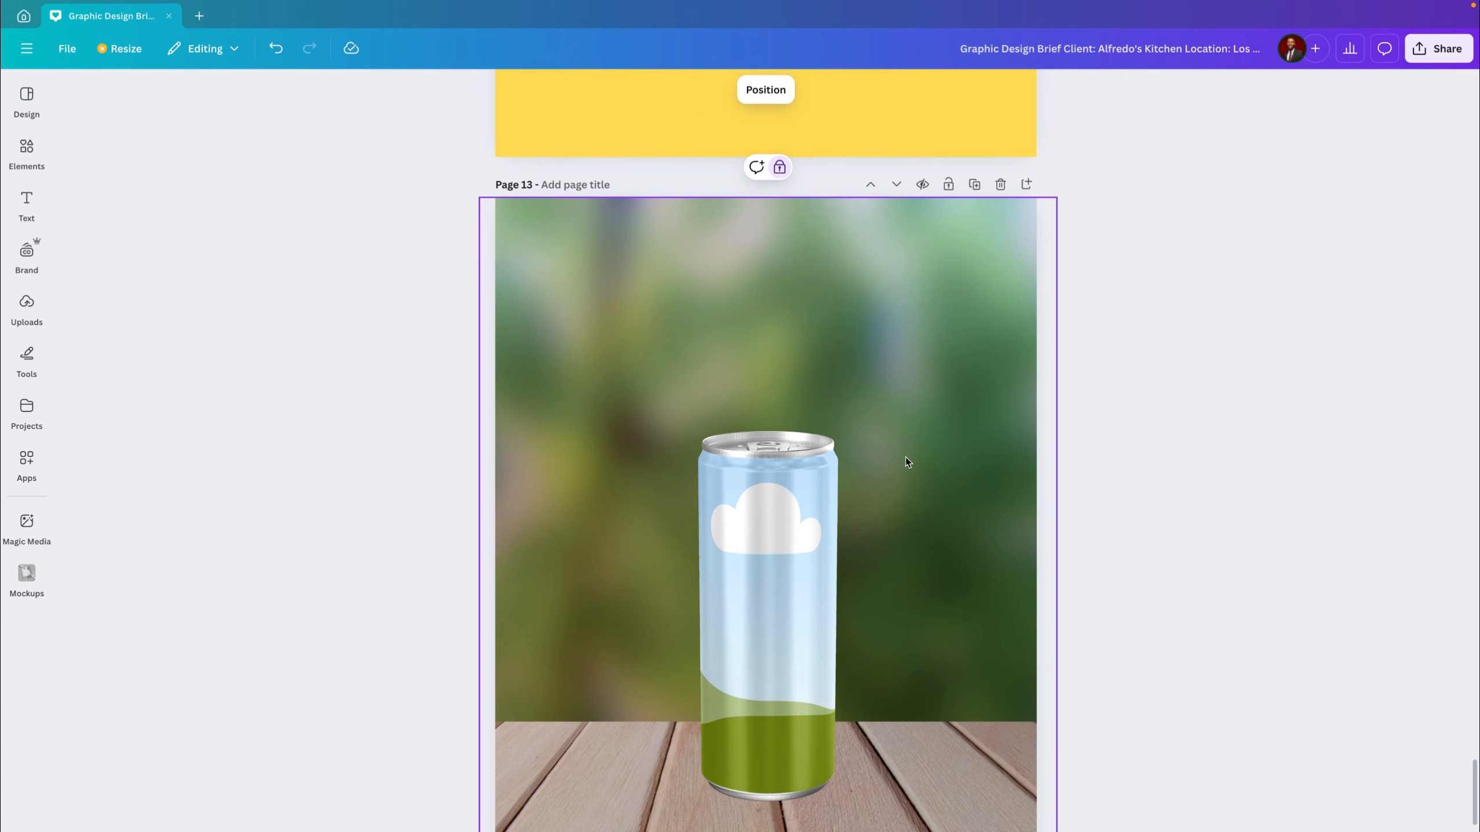
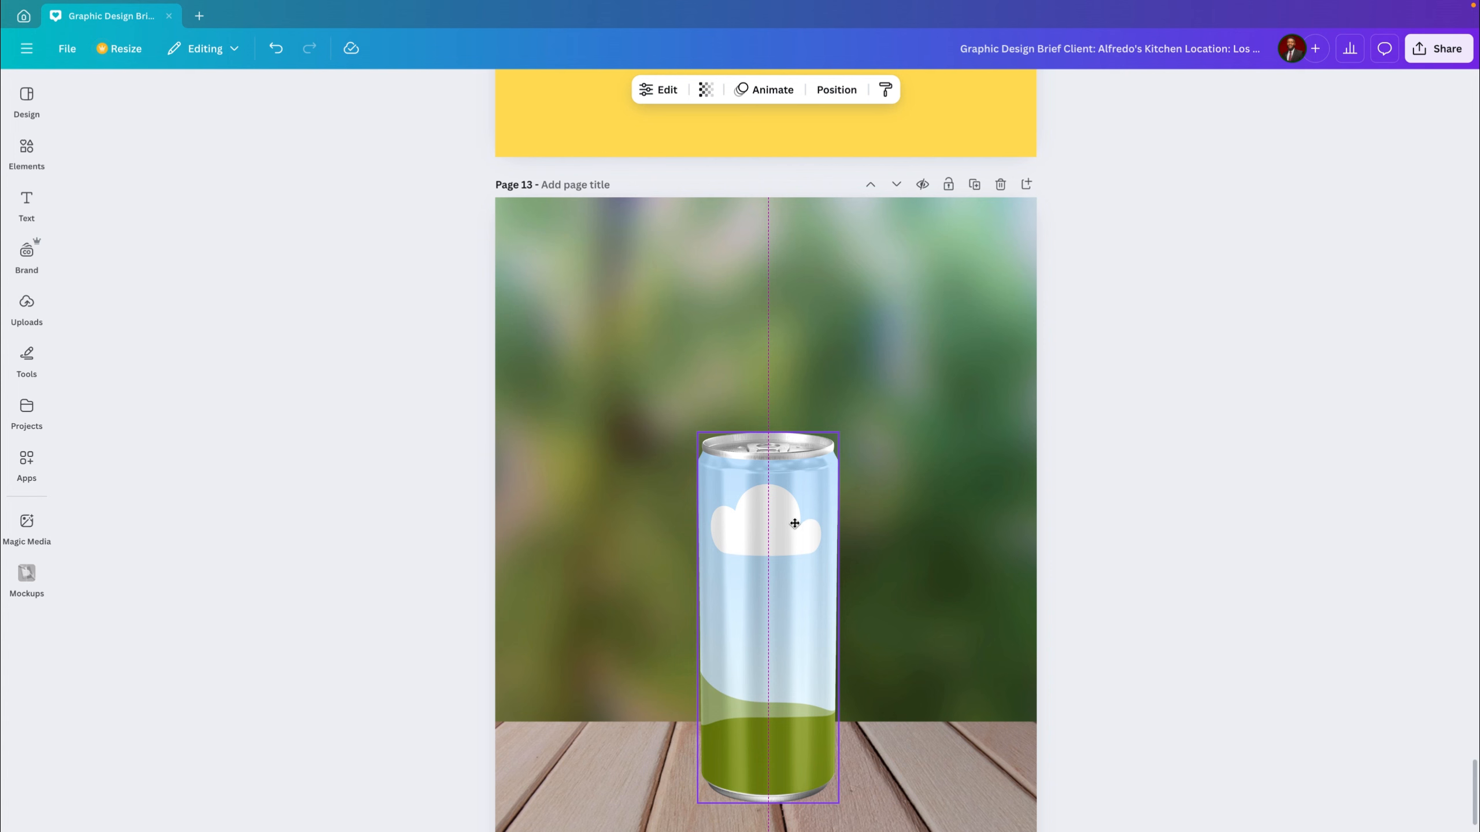
left_click_drag(794, 524, 794, 523)
Step: Fill the can mockup with the uploaded red and yellow Alfredo's Brew label design
left_click(26, 305)
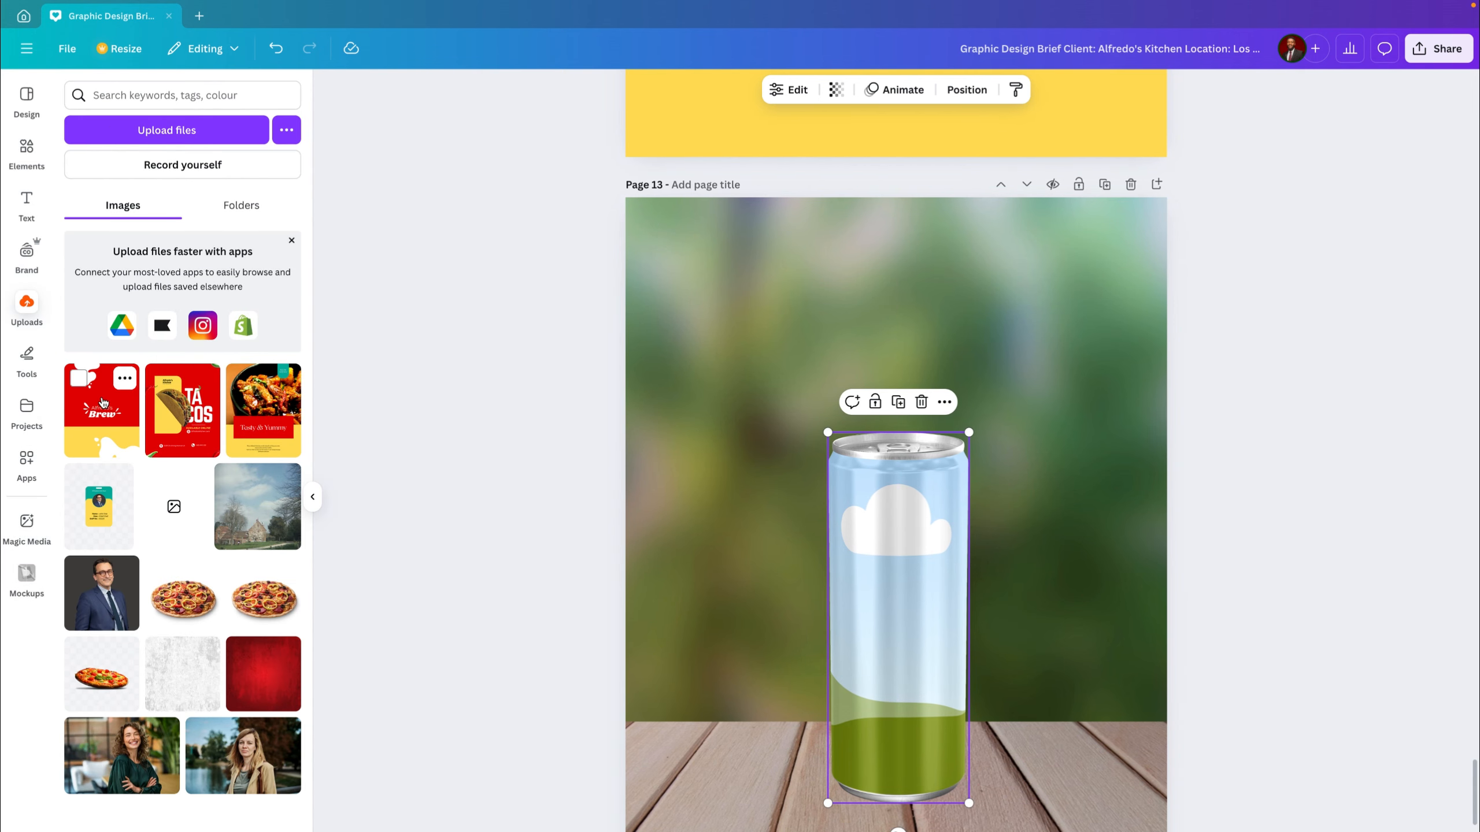
left_click(105, 419)
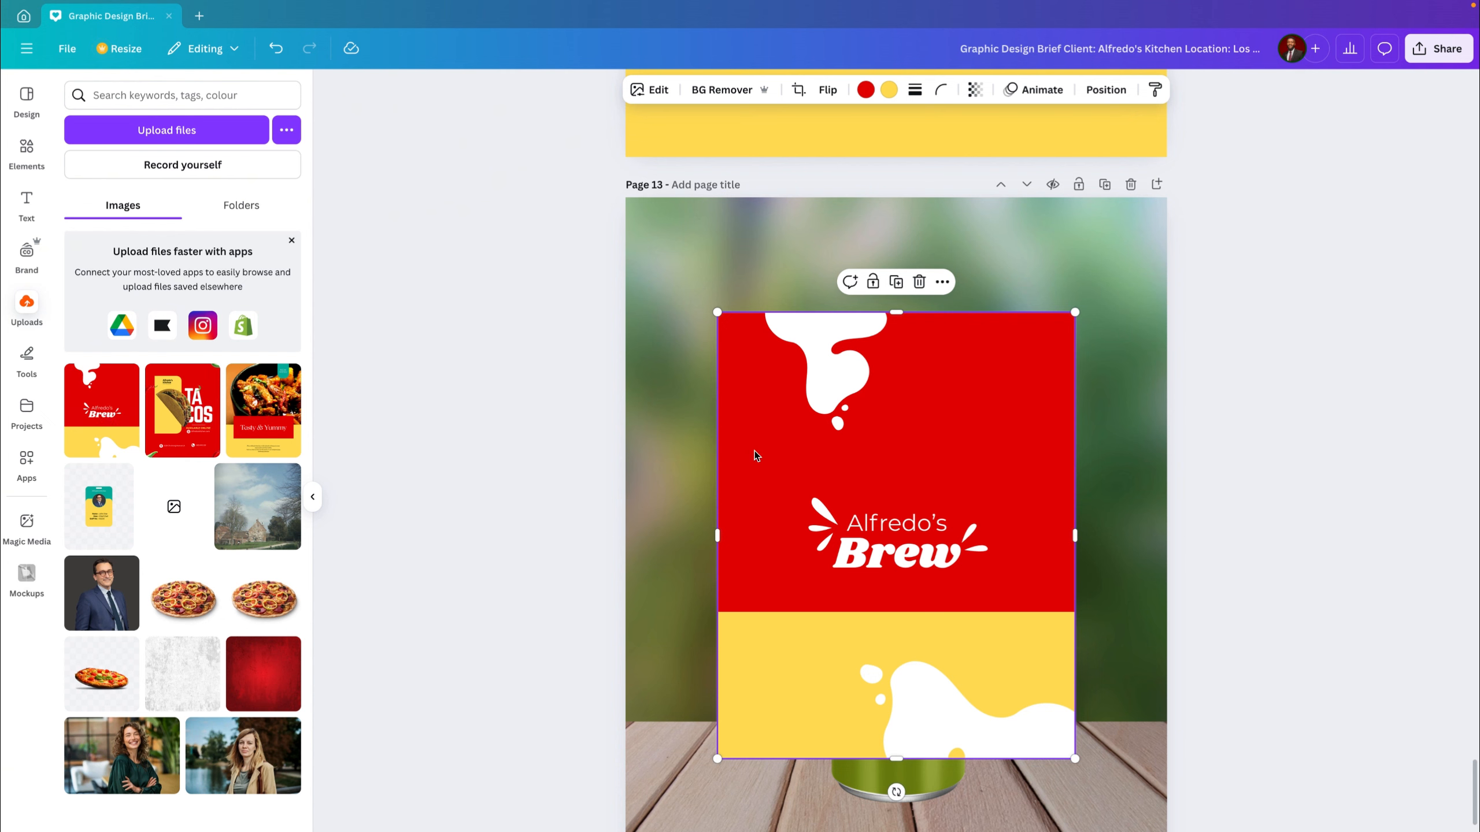
left_click_drag(924, 426, 917, 529)
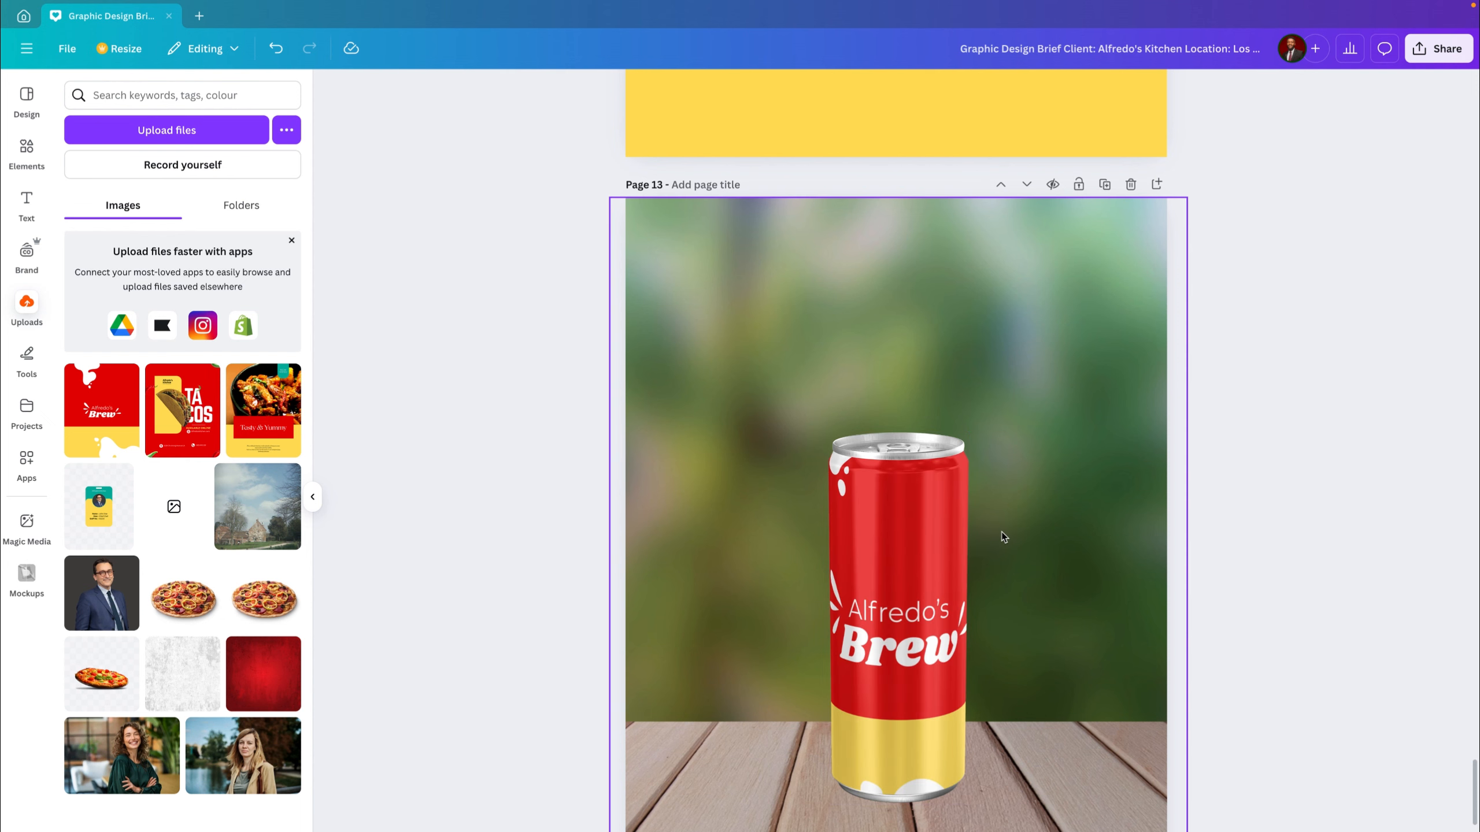
Step: Duplicate the branded can twice, placing one copy slightly lower on each side so both overlap the centre can
left_click(930, 558)
left_click_drag(929, 558, 1042, 563)
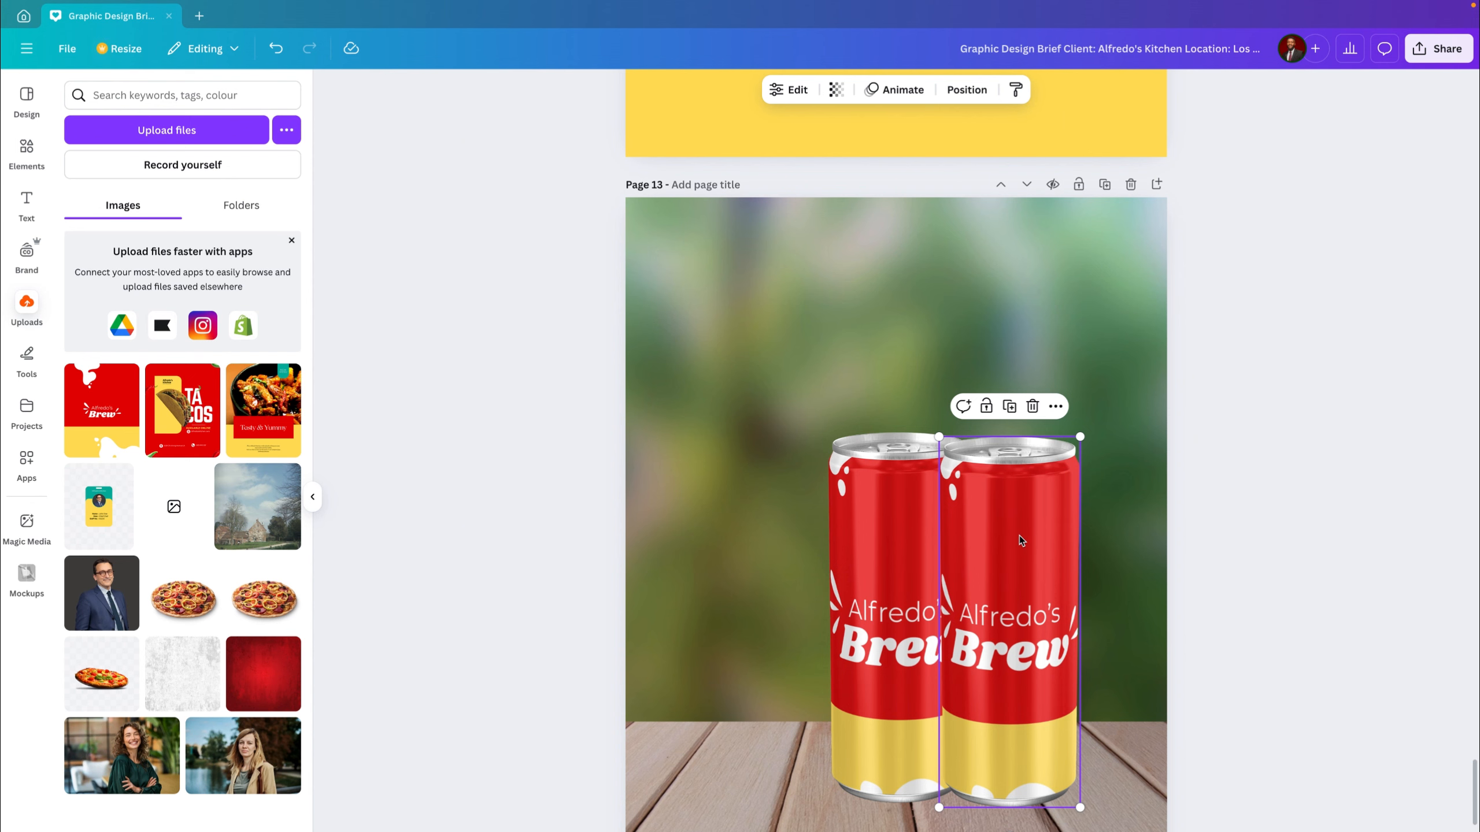
left_click_drag(978, 535, 797, 537)
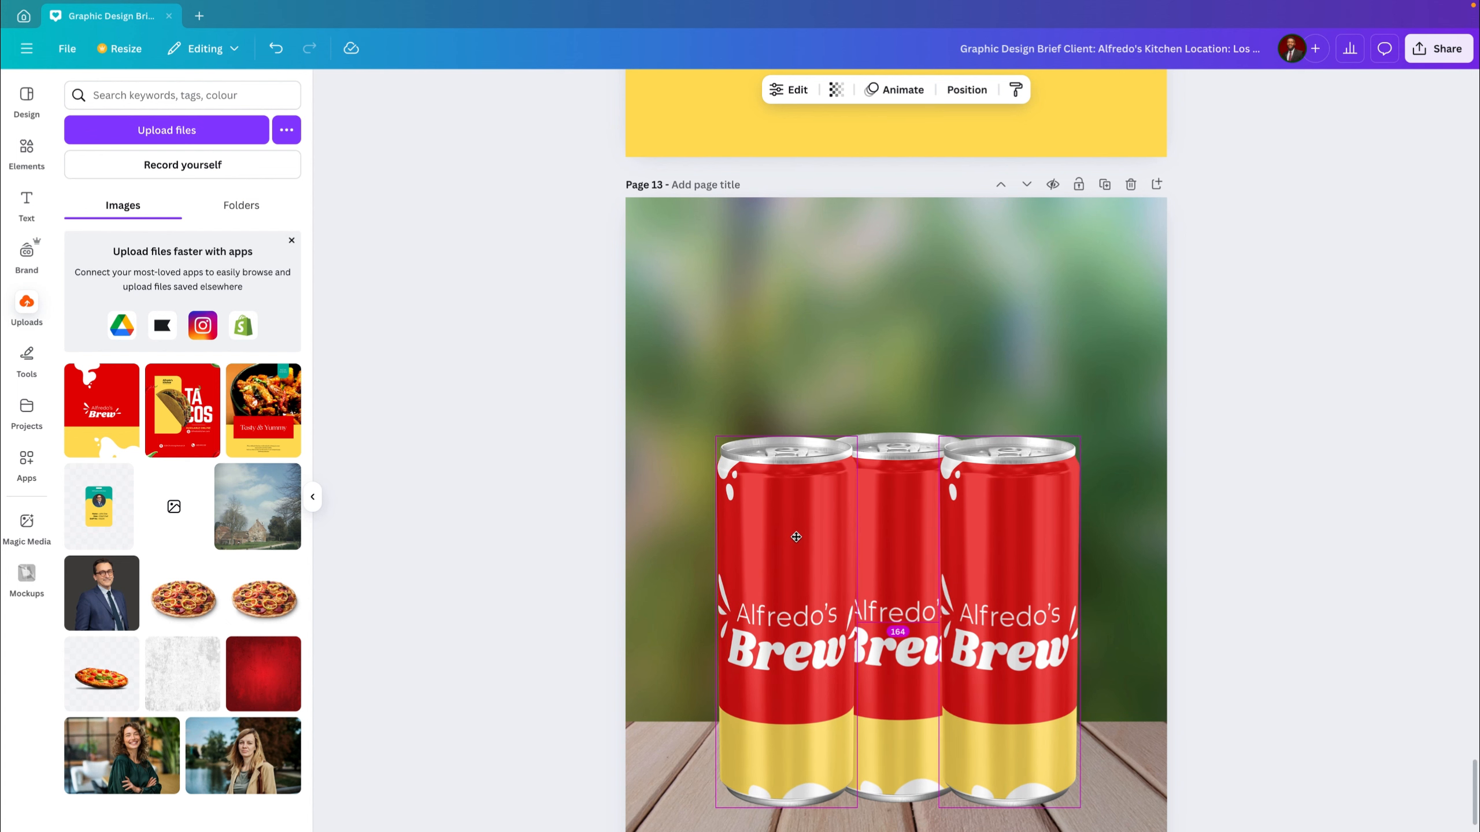
Step: Send the two outer cans backward together so they sit behind the centre can
left_click(1053, 522, "shift")
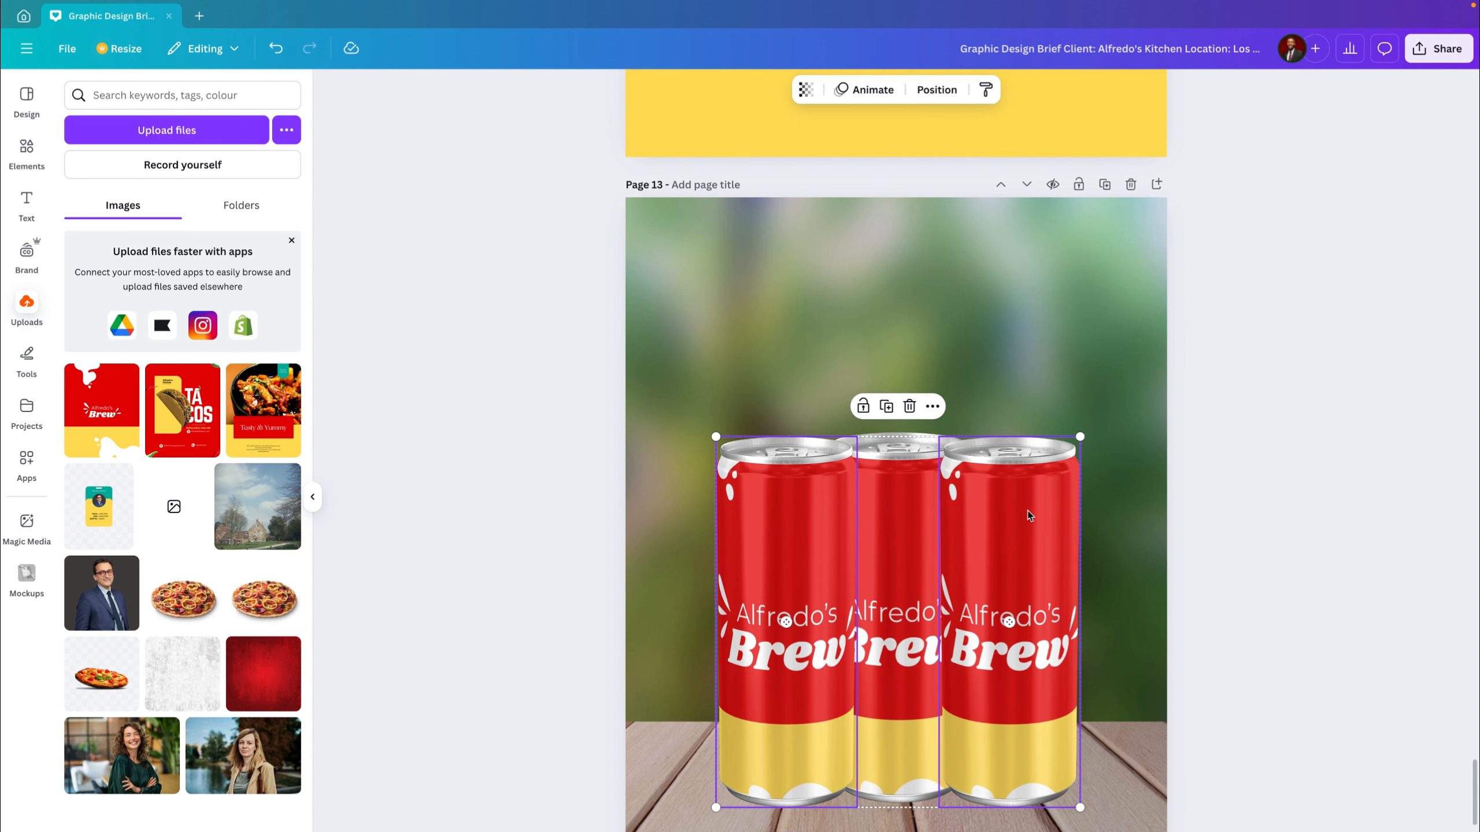
right_click(1026, 511)
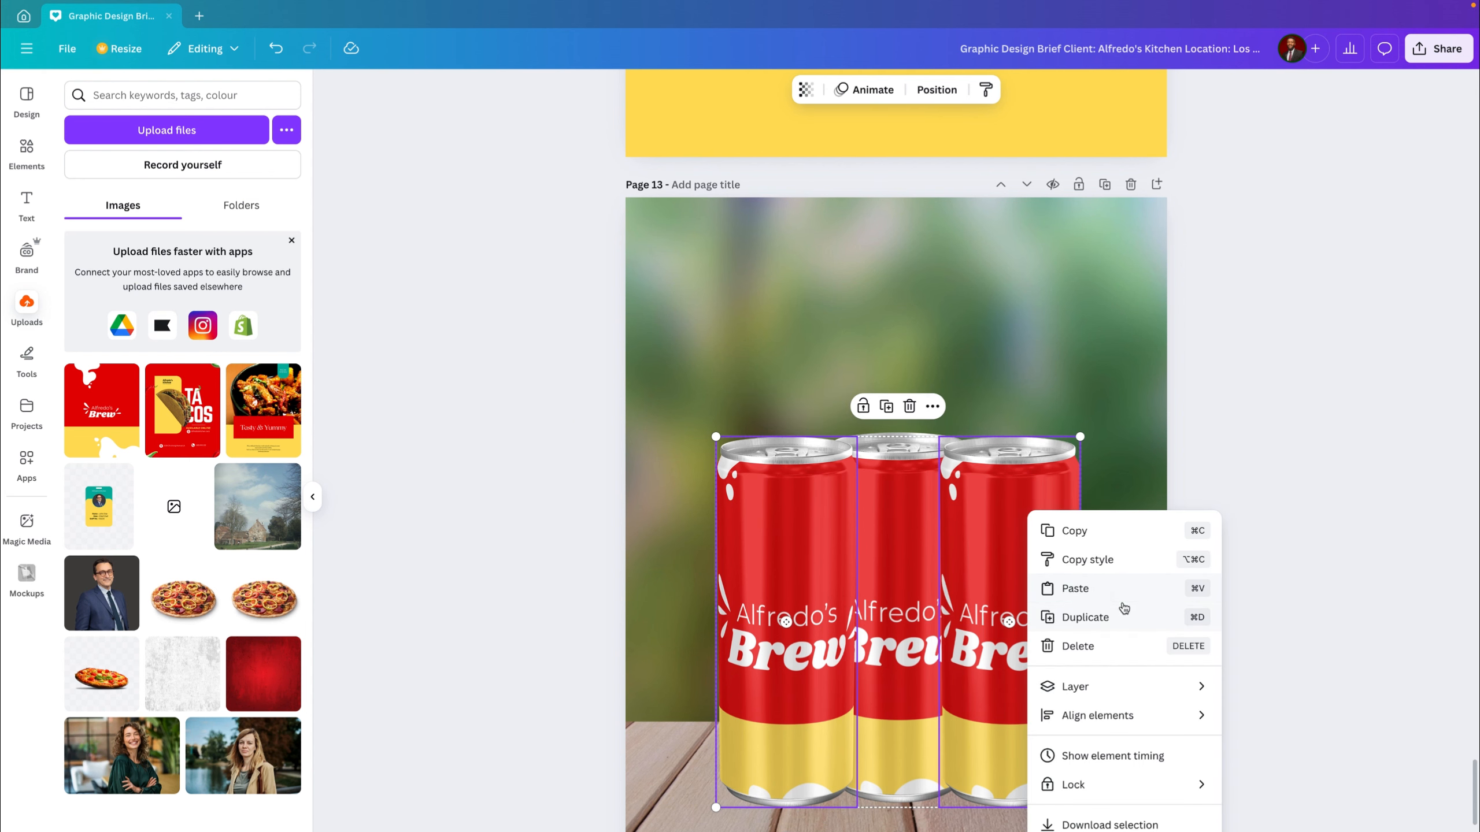
mouse_move(1130, 690)
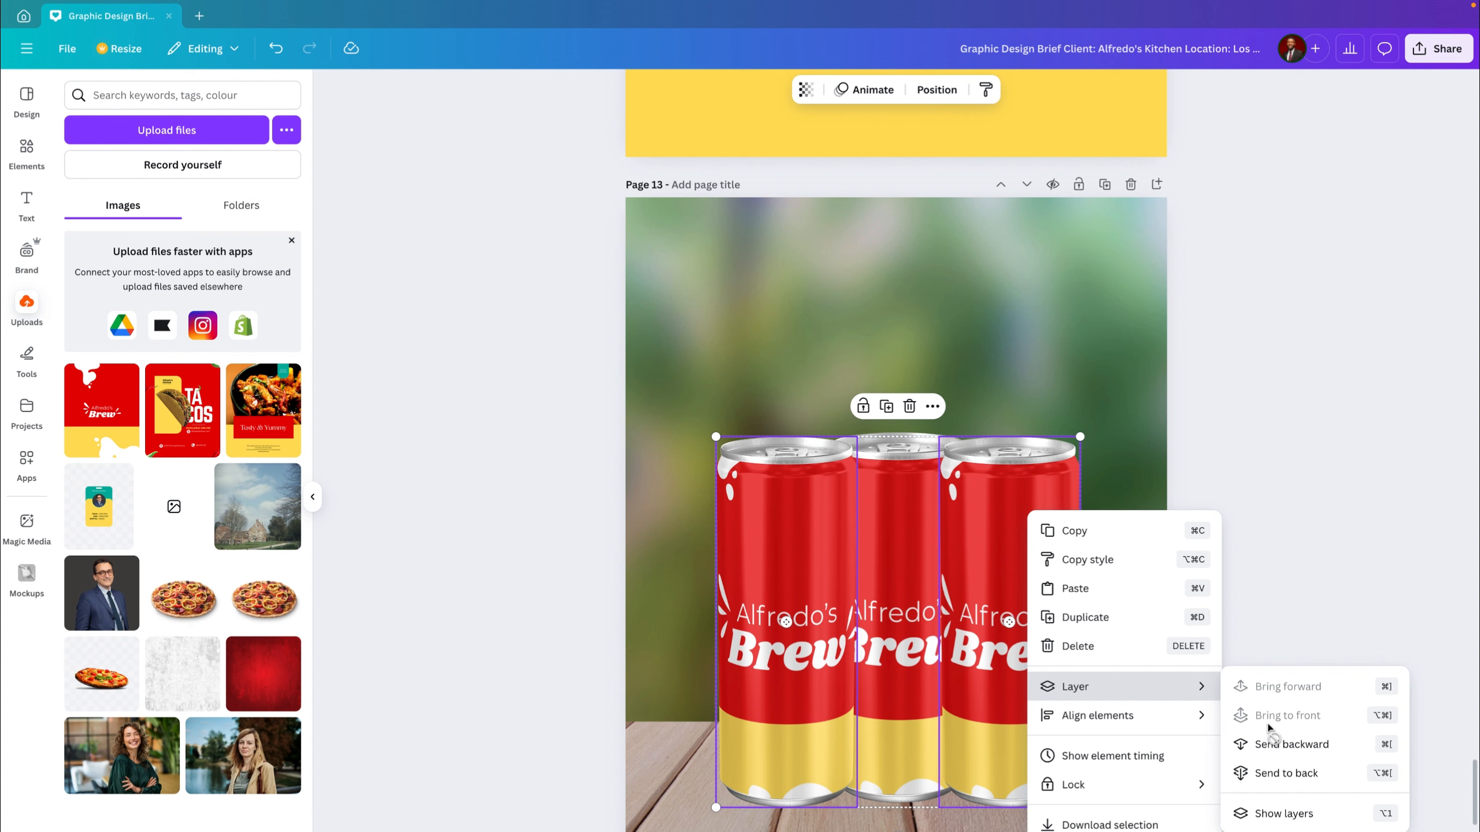
left_click(1273, 744)
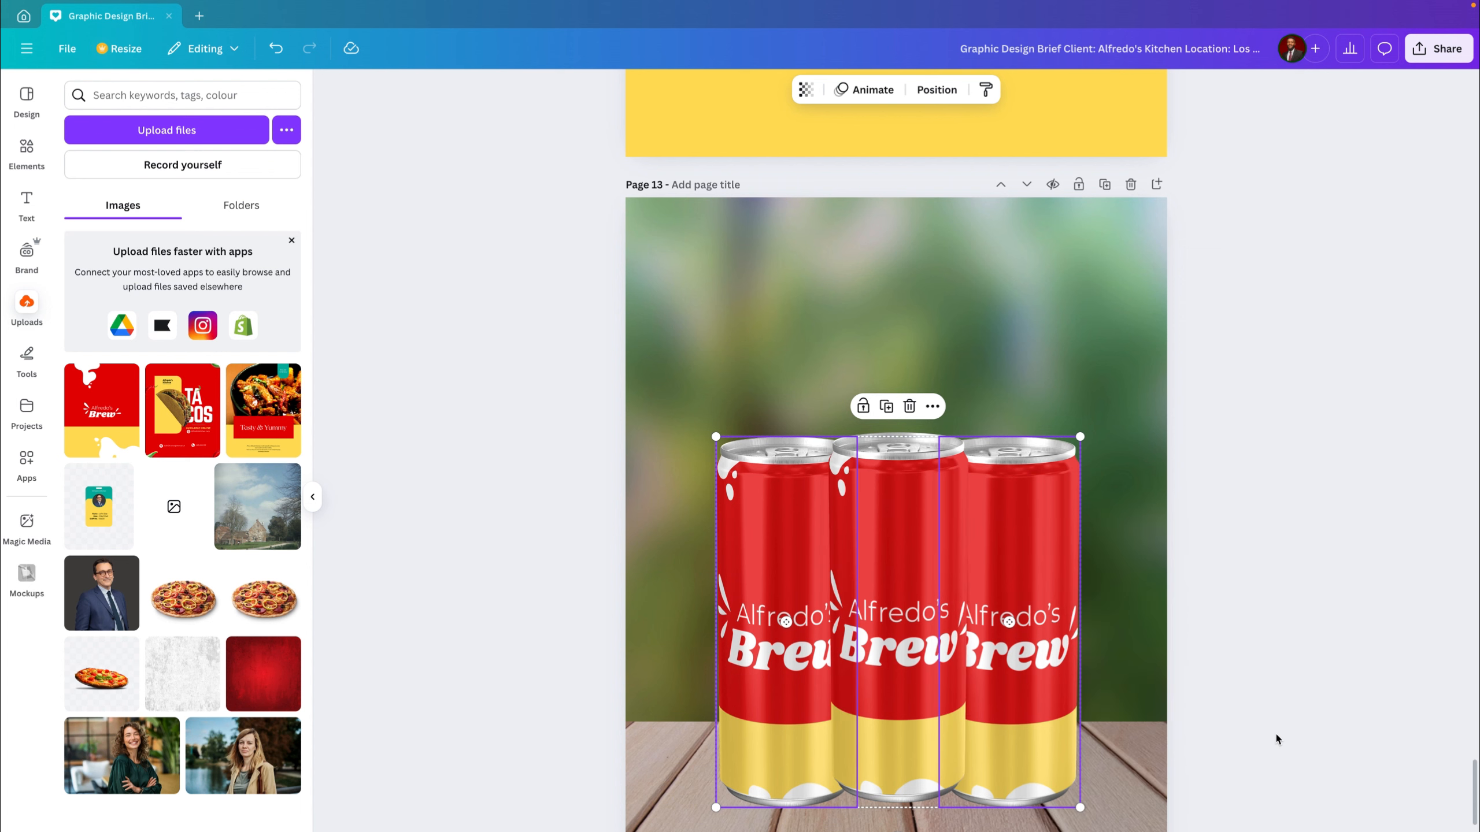
left_click(1031, 365)
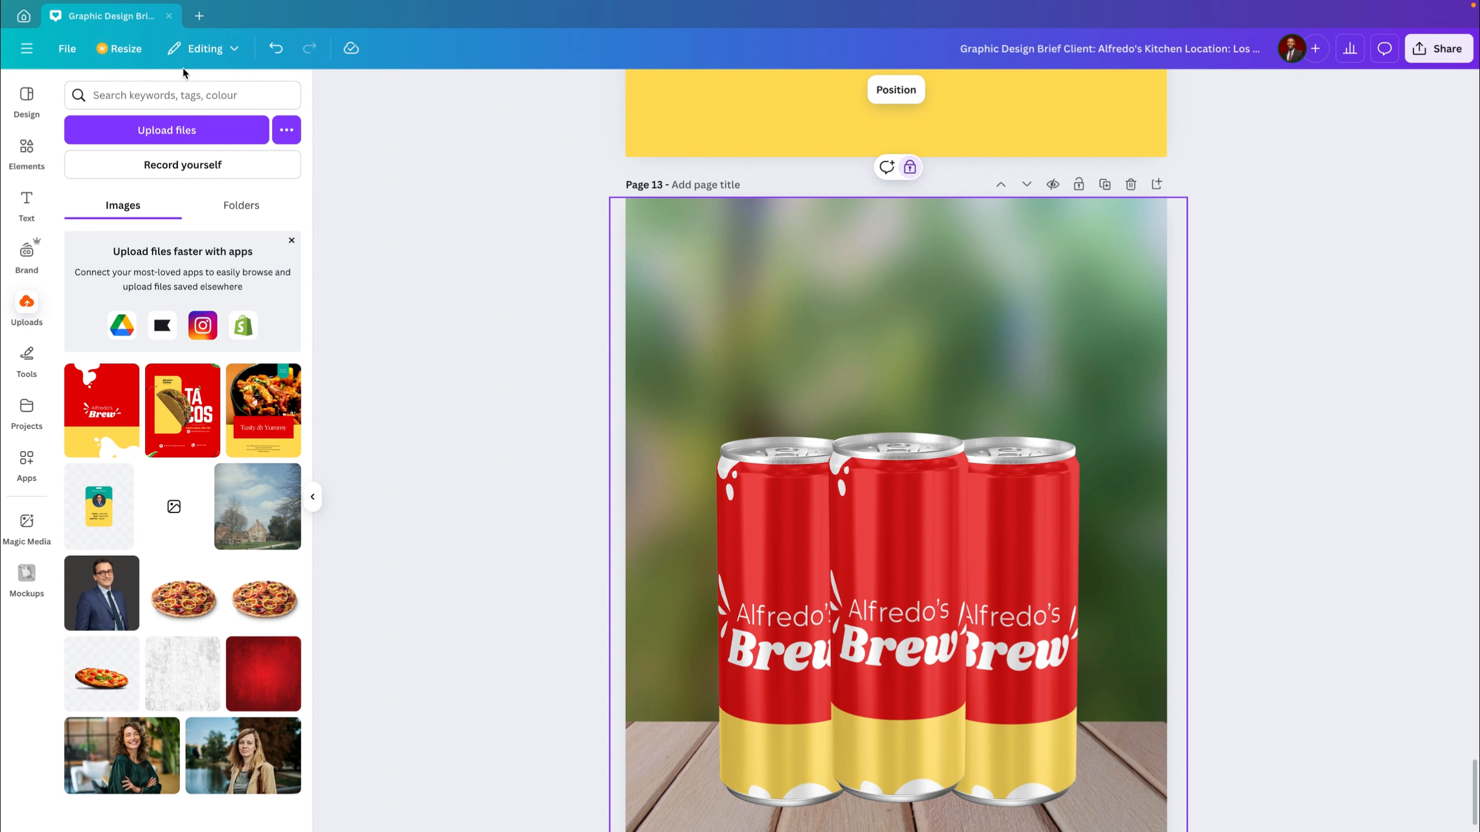
Step: Search the elements library for "shadow" and restrict the results to graphics
left_click(160, 91)
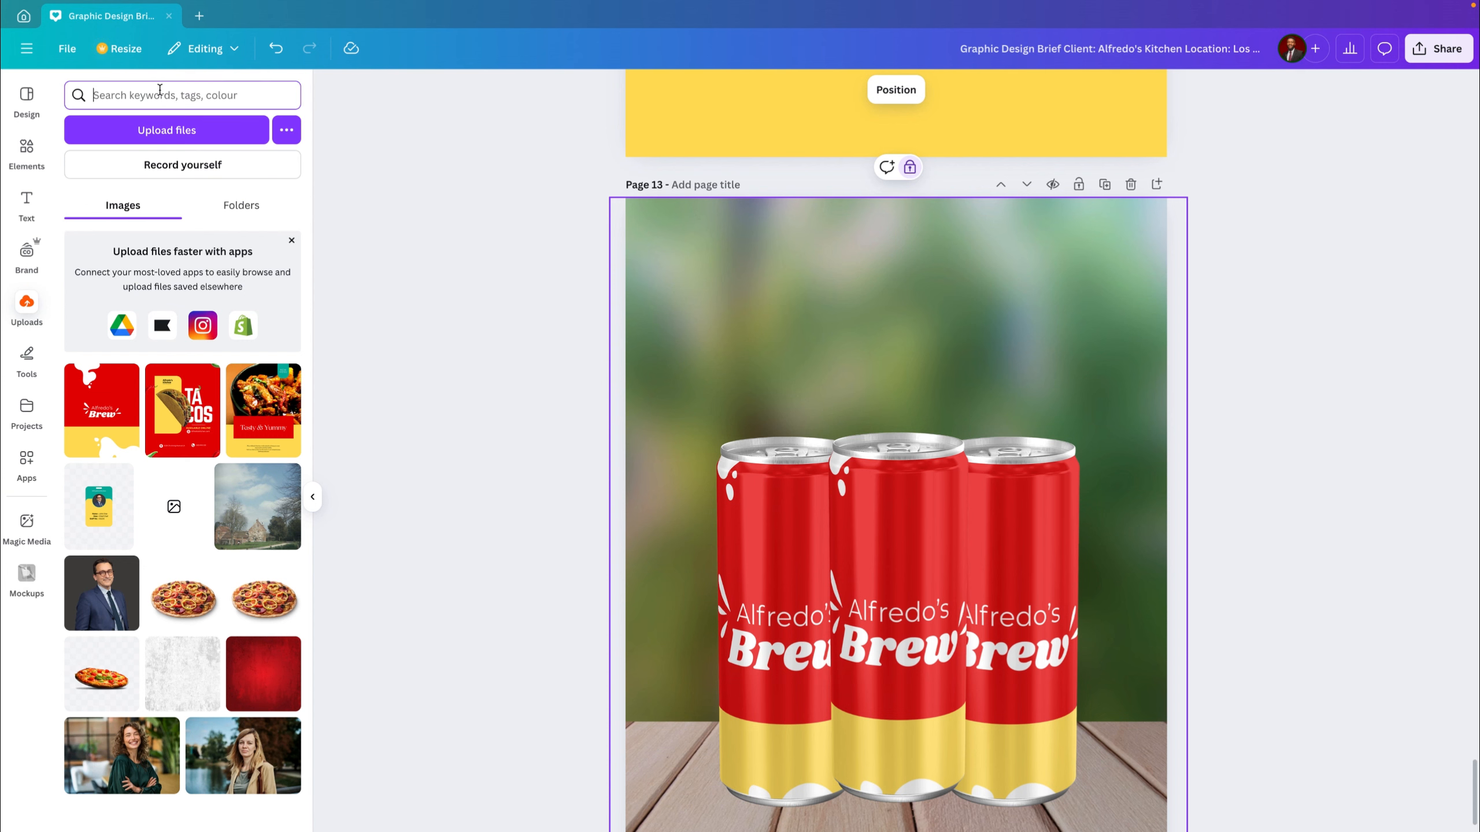
left_click(27, 148)
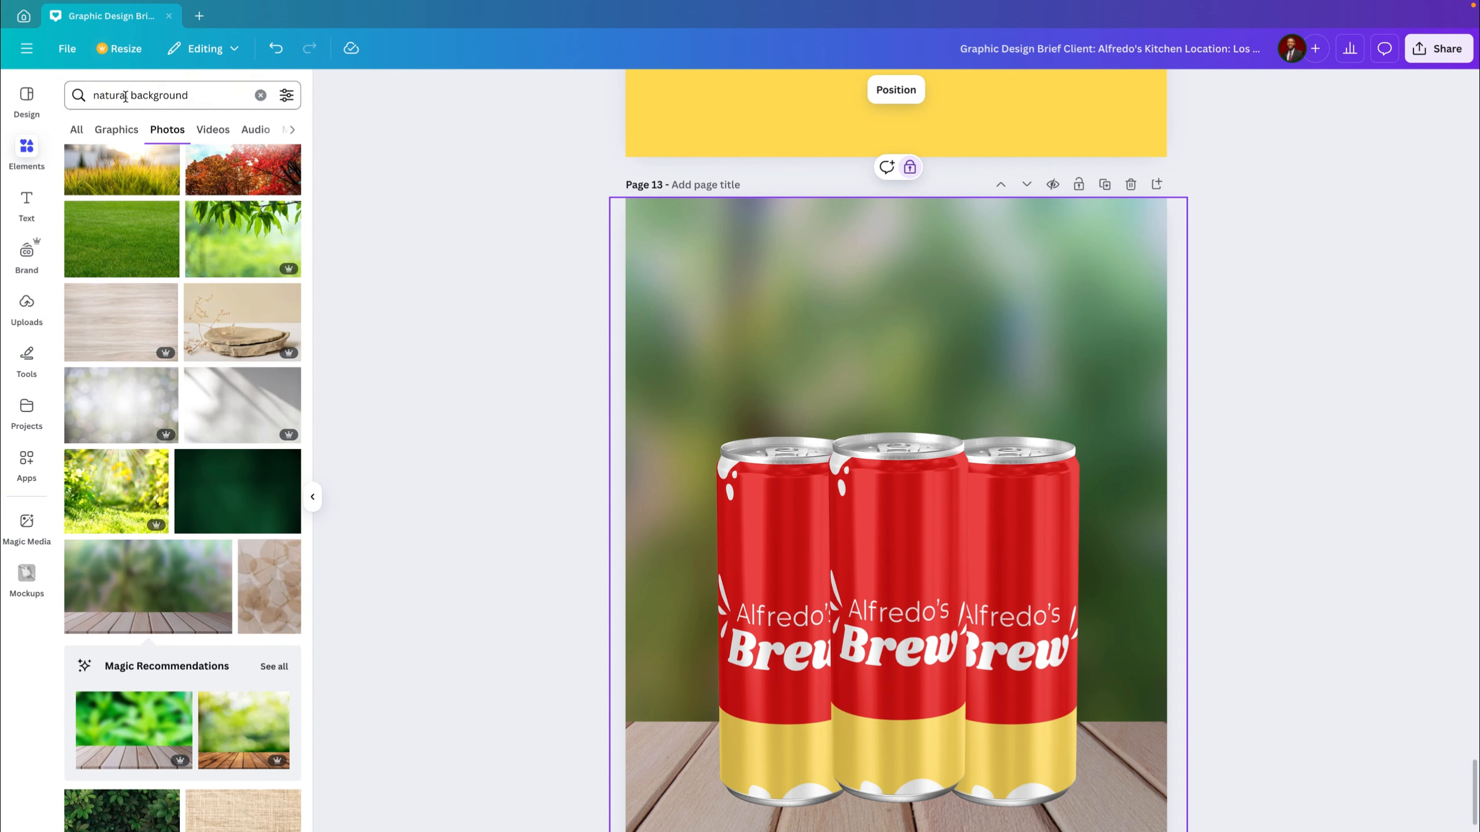
left_click(125, 96)
key("Return")
key("ctrl+a")
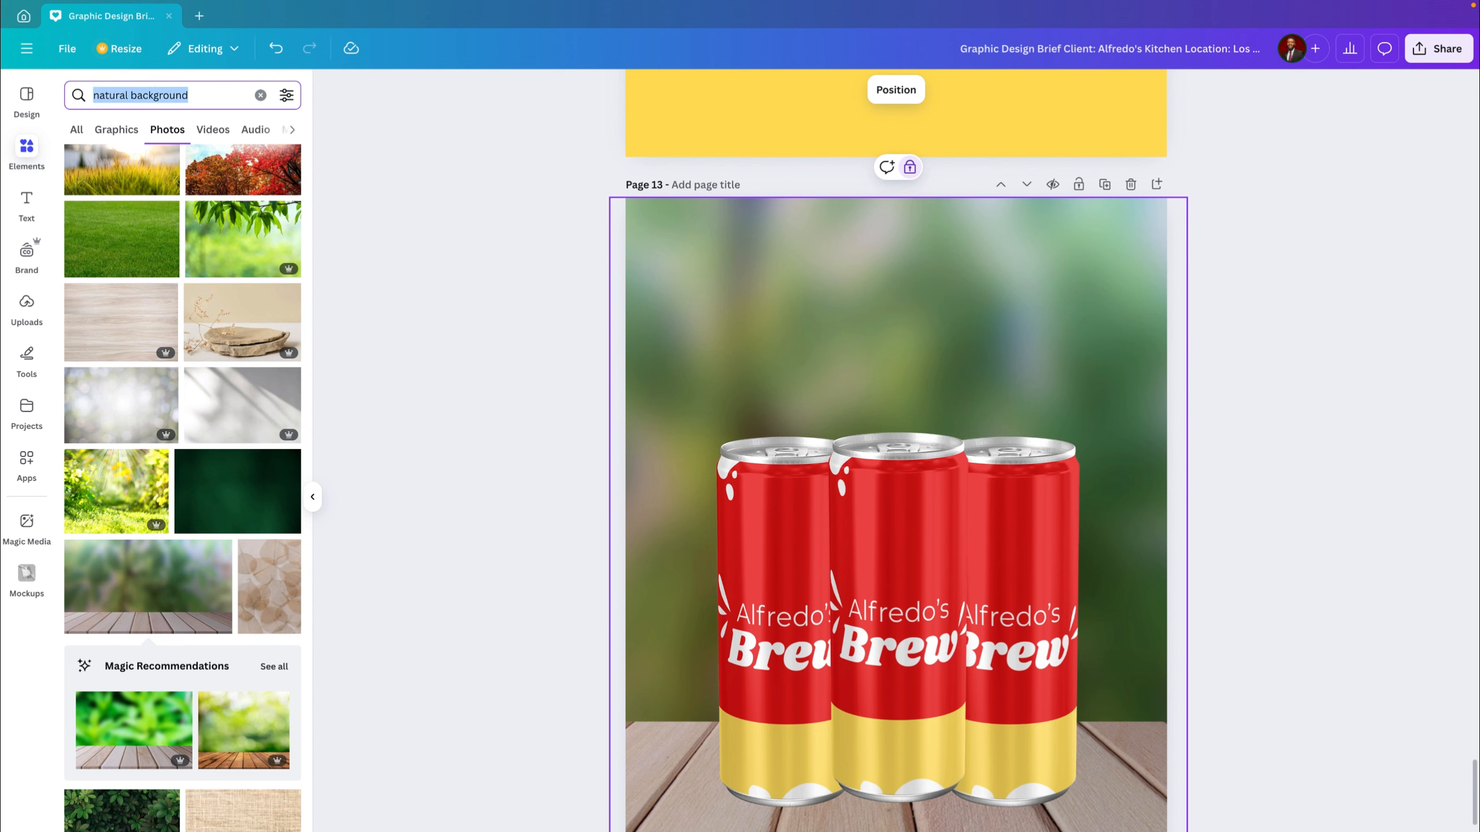
type("shadow")
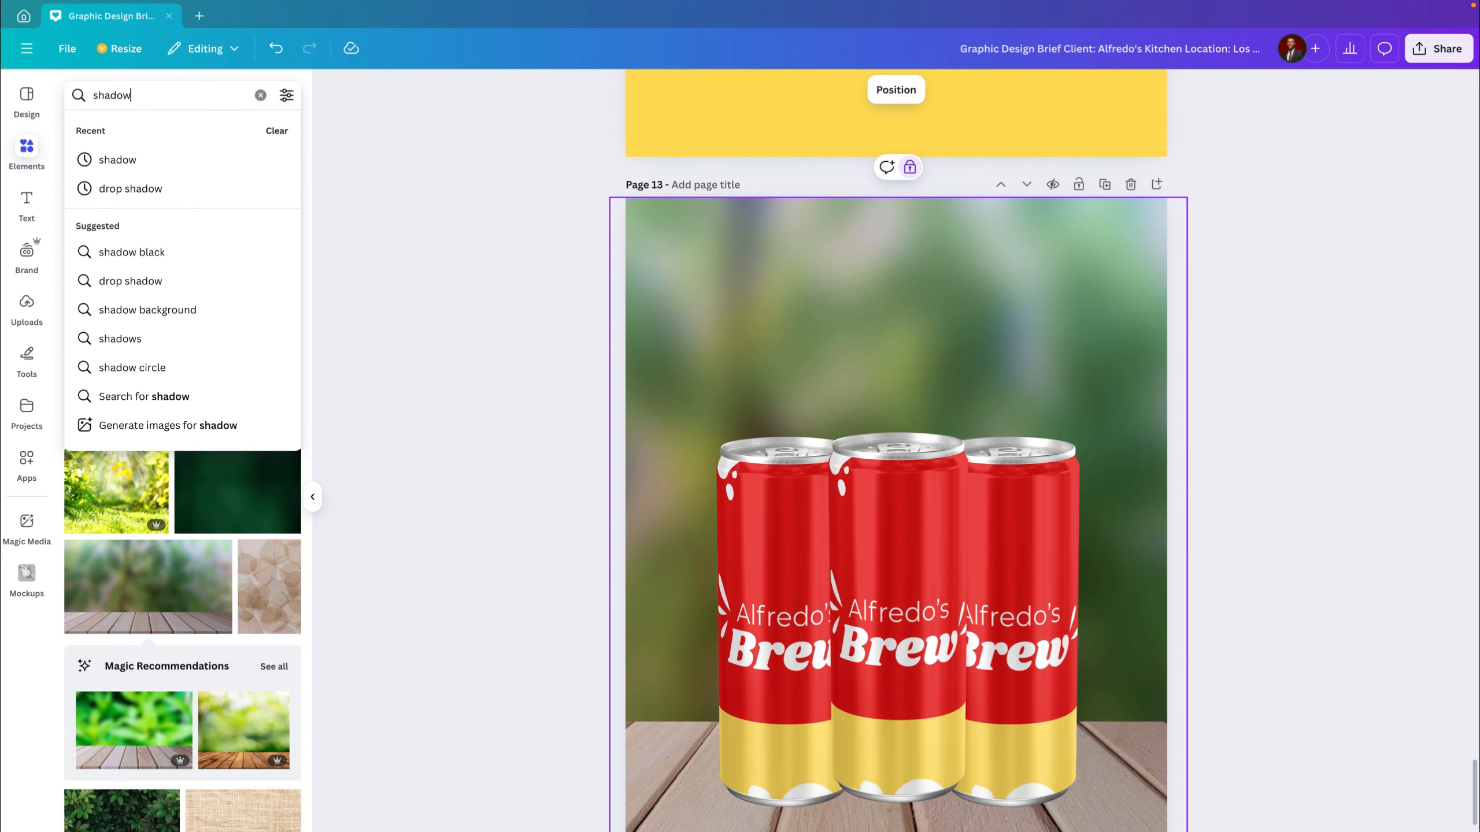
key("Return")
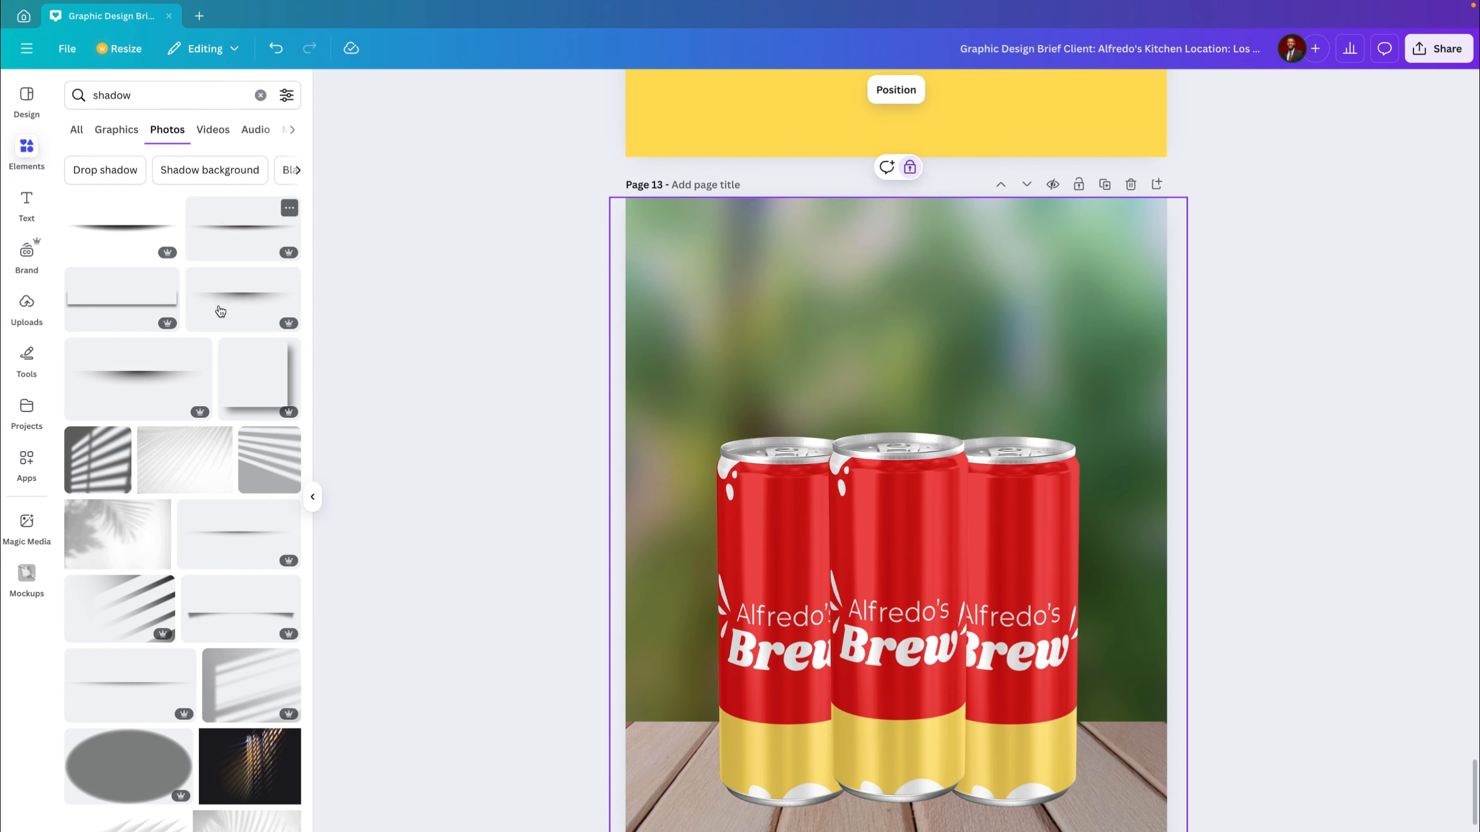
left_click(119, 131)
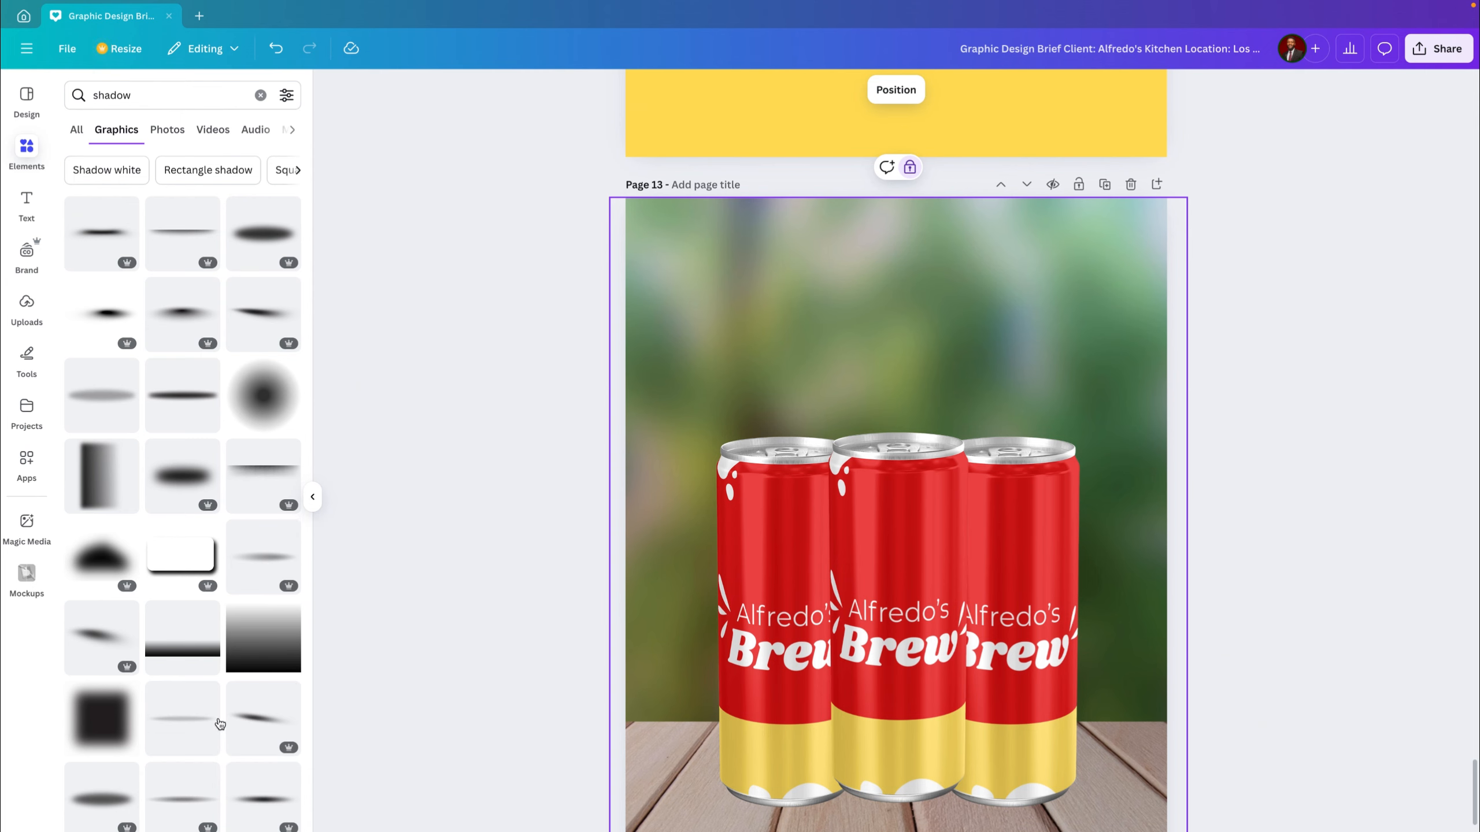
Step: Browse the shadow graphics for a soft, flat shadow that suits the base of the cans
scroll(217, 717, "down", 4)
scroll(216, 713, "down", 3)
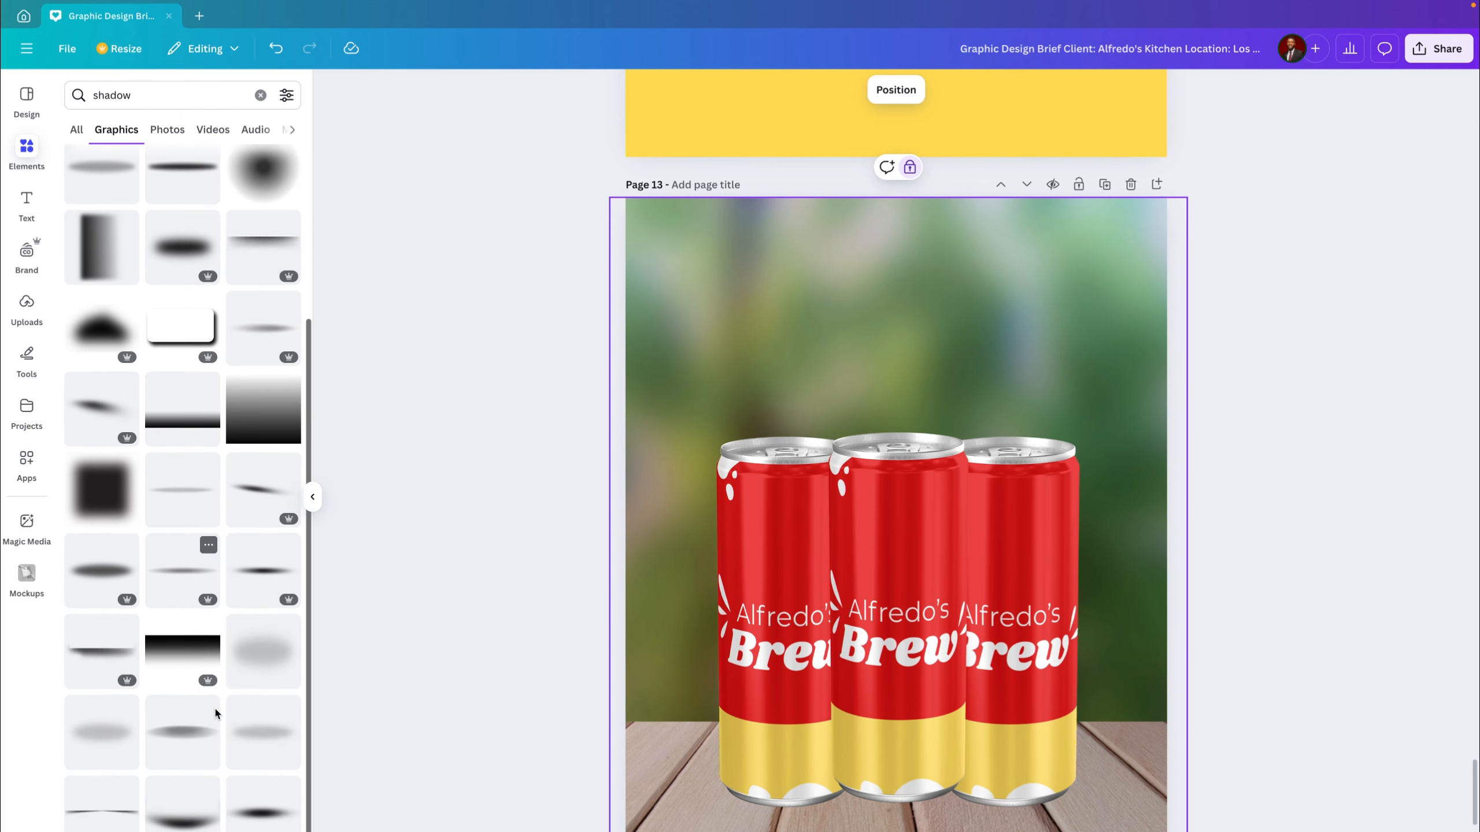
scroll(215, 715, "down", 6)
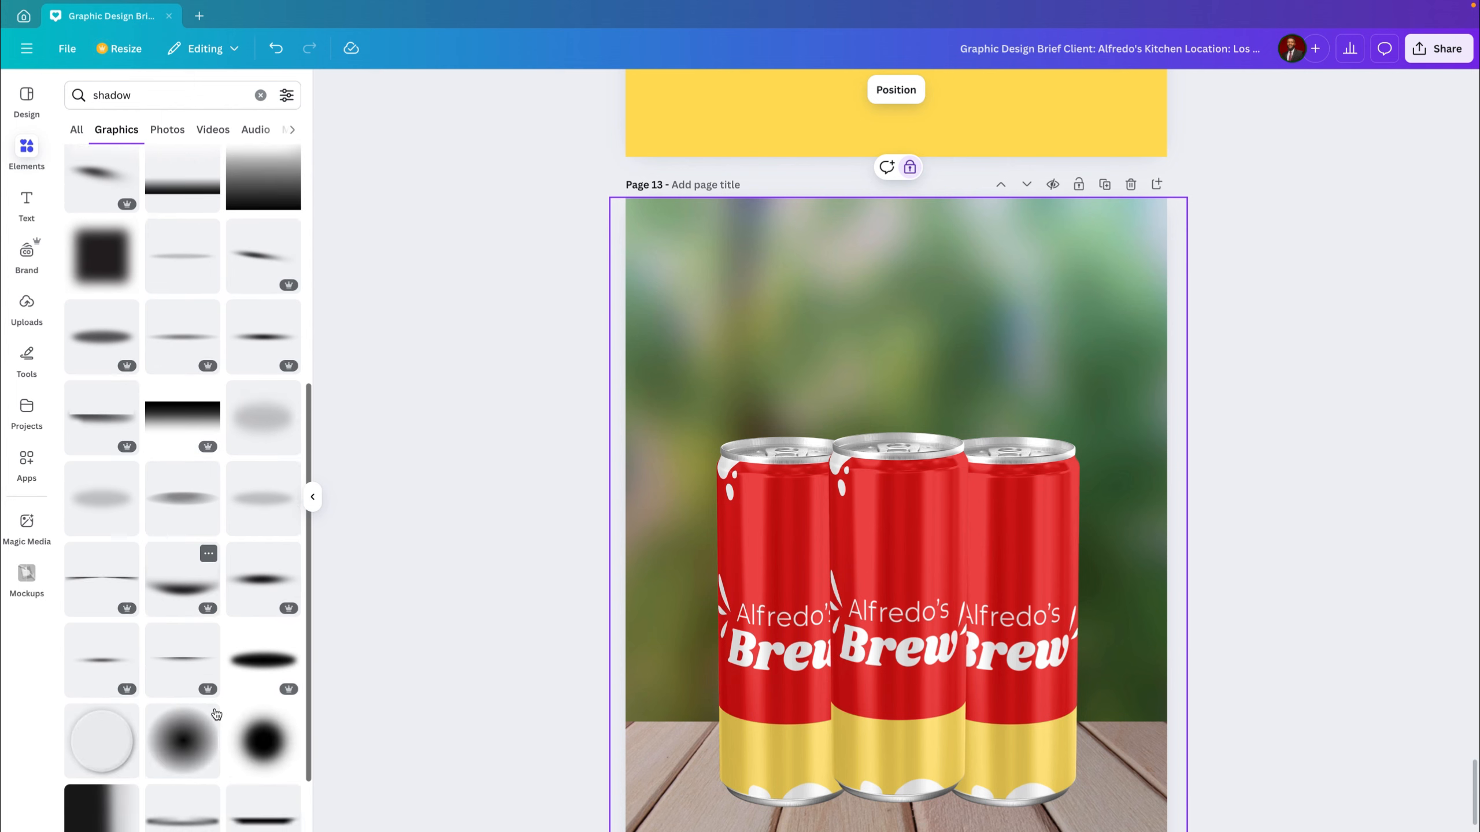
scroll(216, 712, "down", 5)
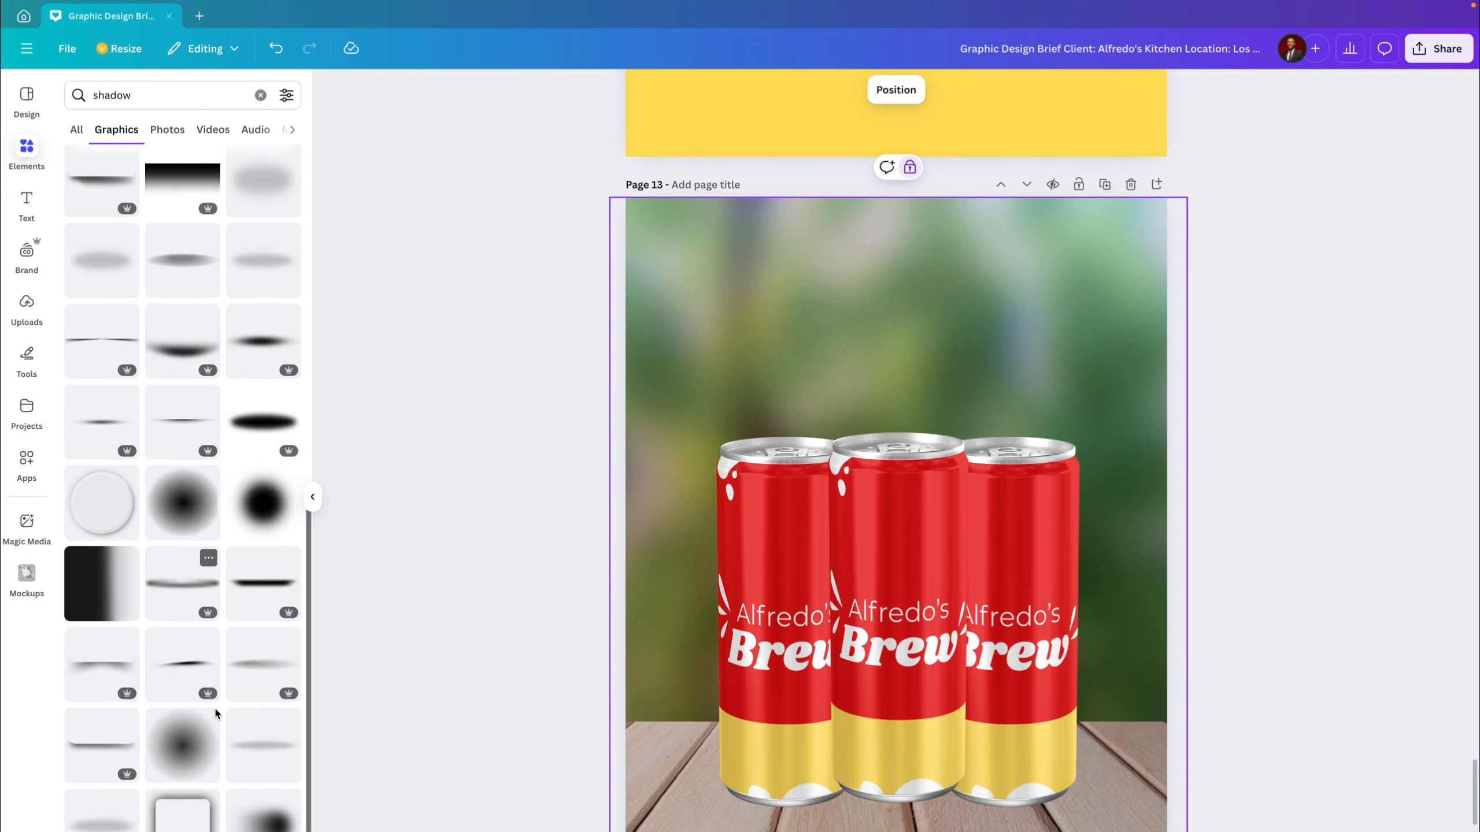
scroll(216, 714, "down", 3)
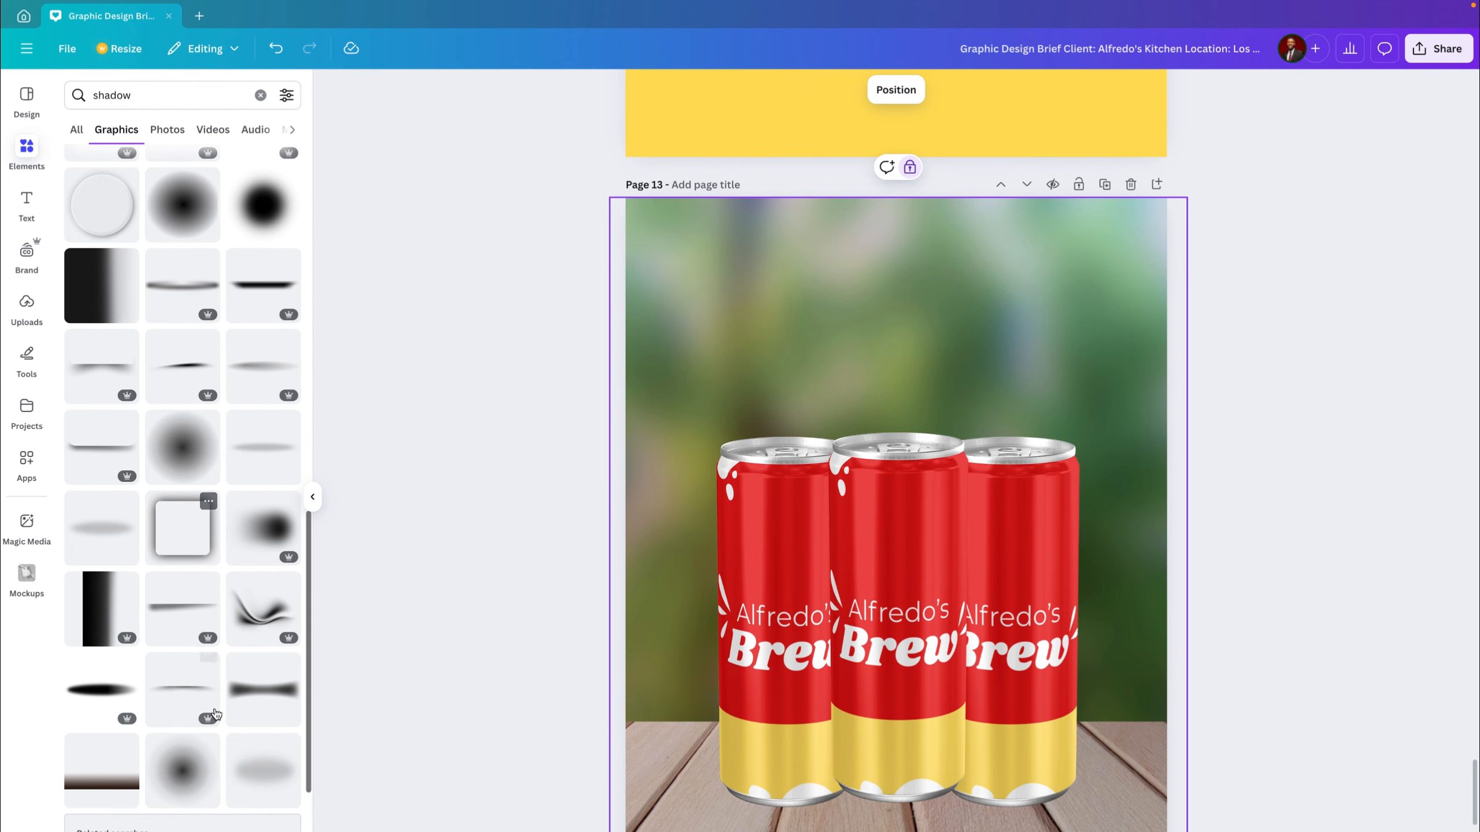
scroll(215, 715, "up", 4)
scroll(216, 714, "up", 6)
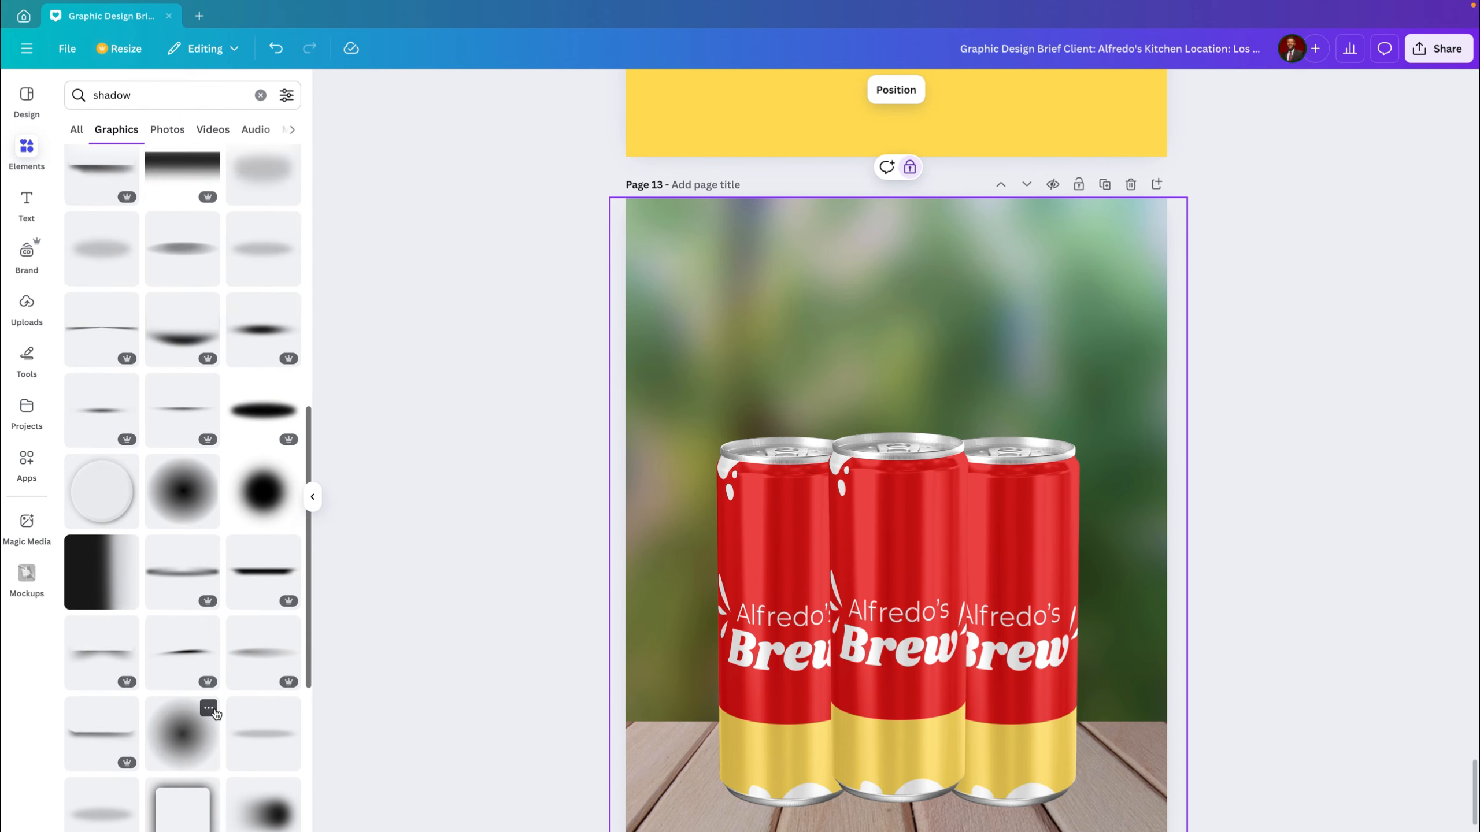
scroll(215, 714, "up", 5)
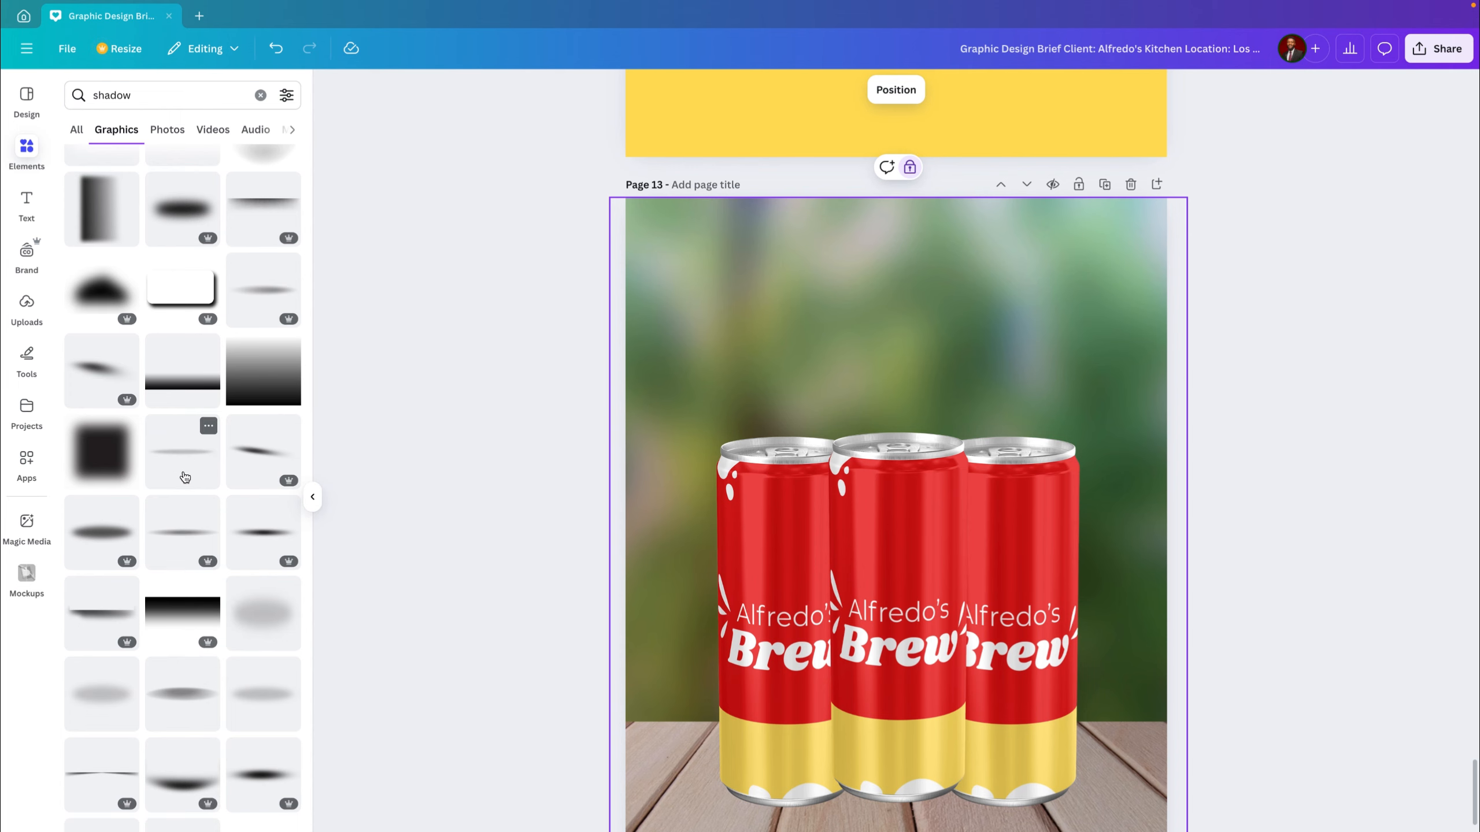
scroll(186, 467, "up", 2)
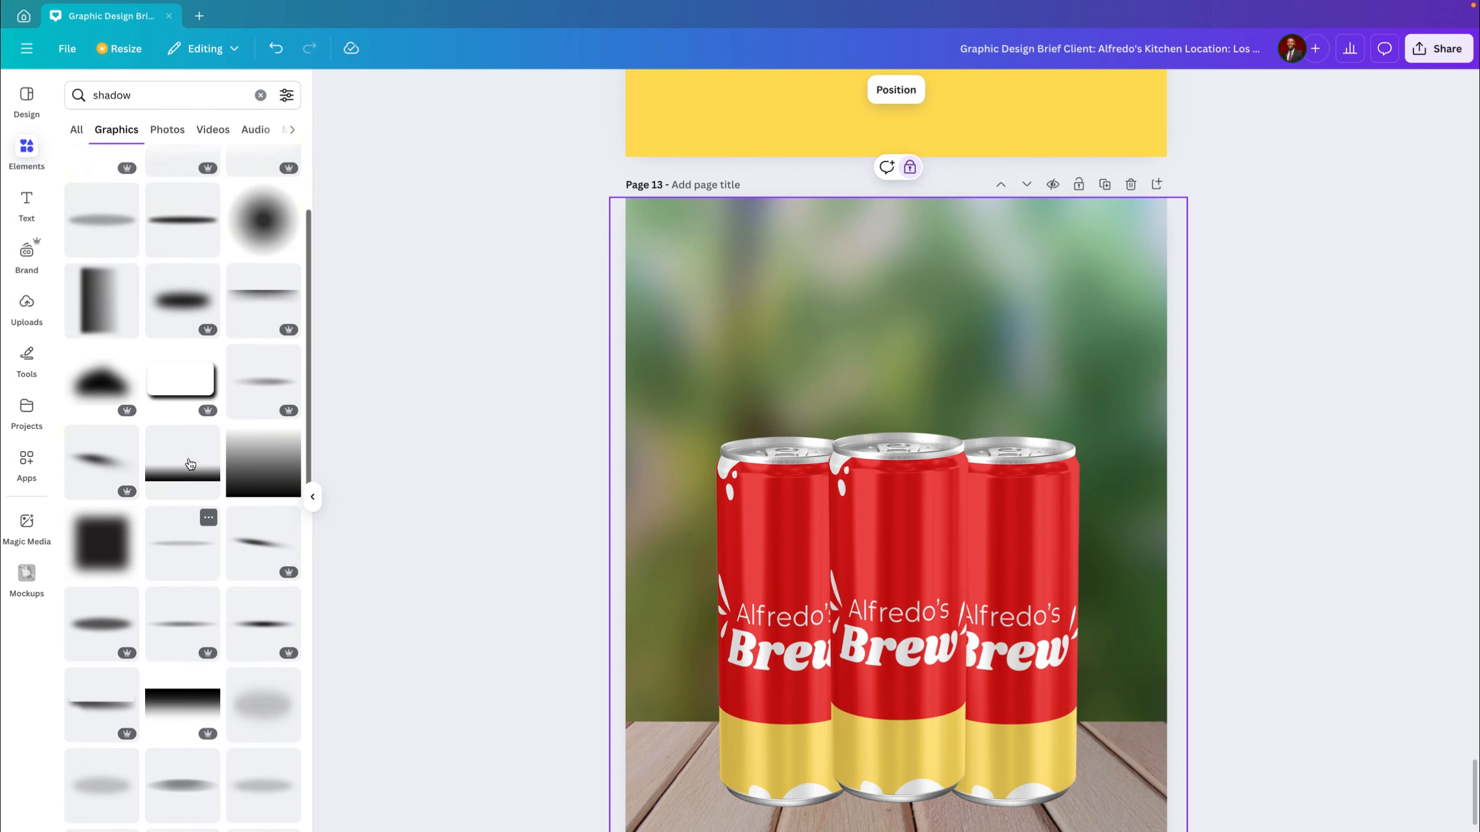
scroll(190, 464, "up", 3)
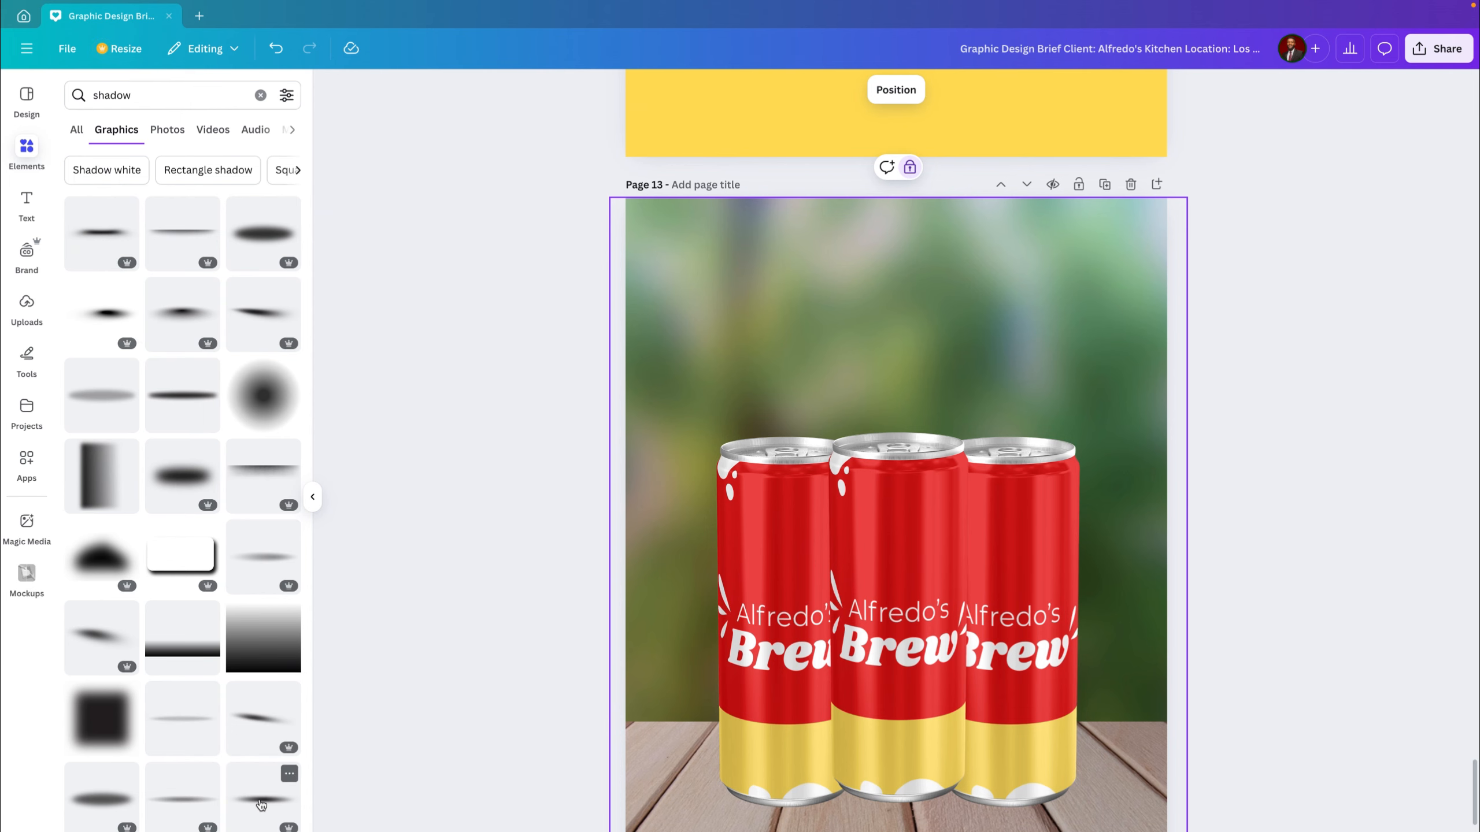
Step: Add a soft black oval shadow graphic, shrink it and centre it under the base of the middle can
left_click(261, 806)
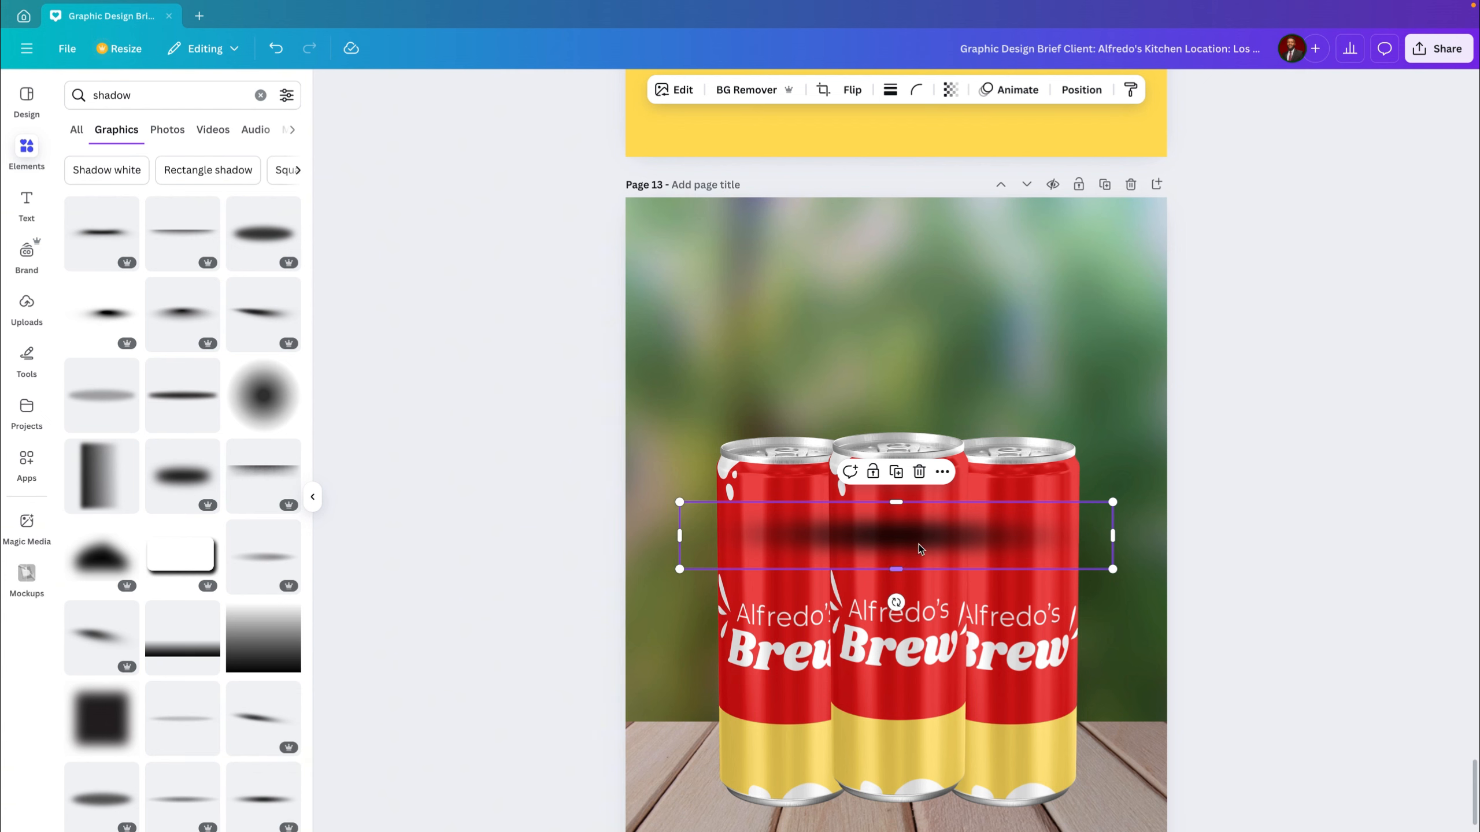
left_click_drag(932, 542, 869, 718)
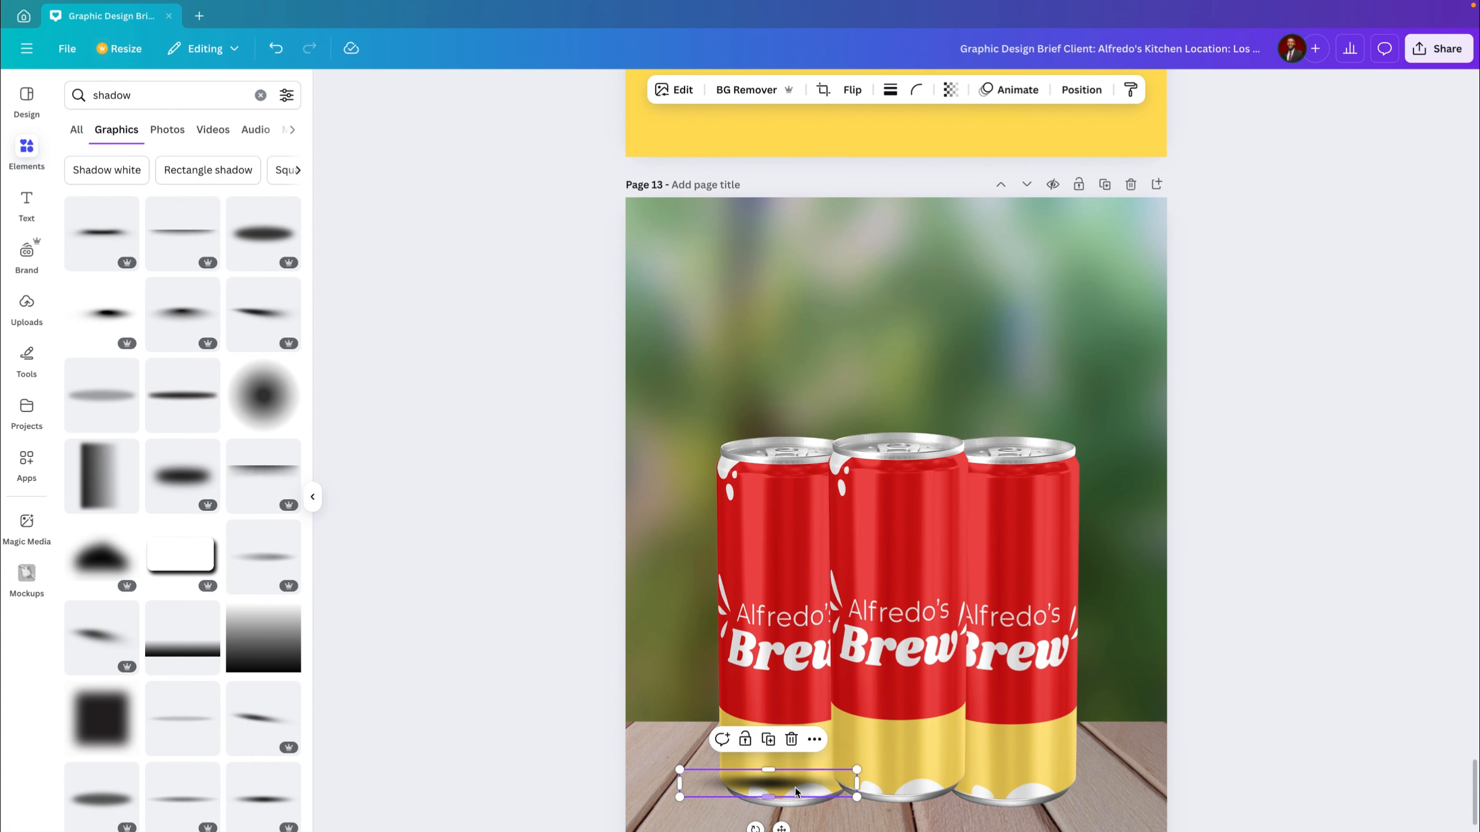
left_click_drag(802, 794, 1059, 809)
left_click_drag(956, 816, 918, 810)
scroll(988, 784, "up", 3, "ctrl")
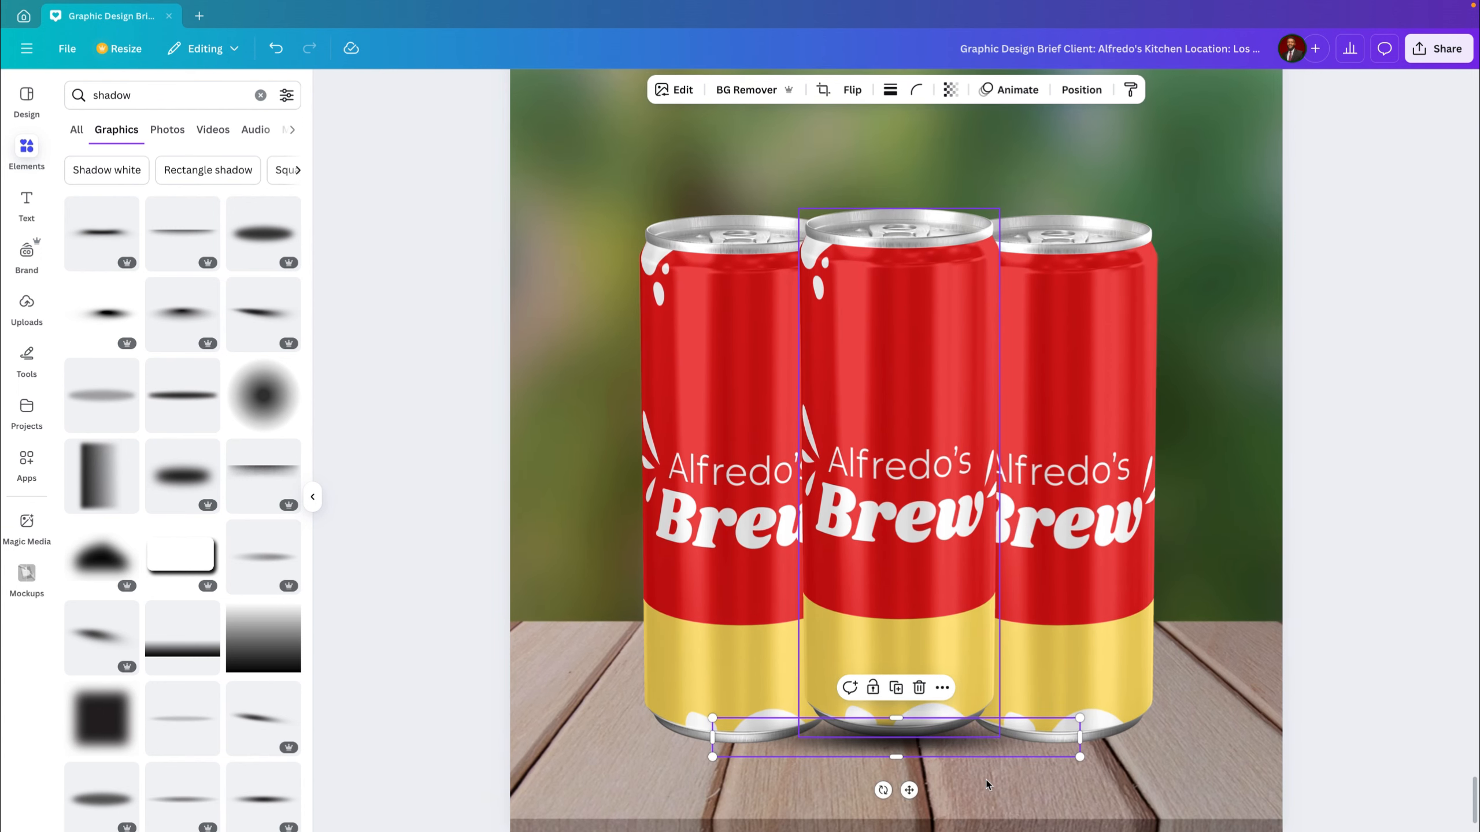
scroll(987, 784, "down", 1)
scroll(988, 784, "up", 3, "ctrl")
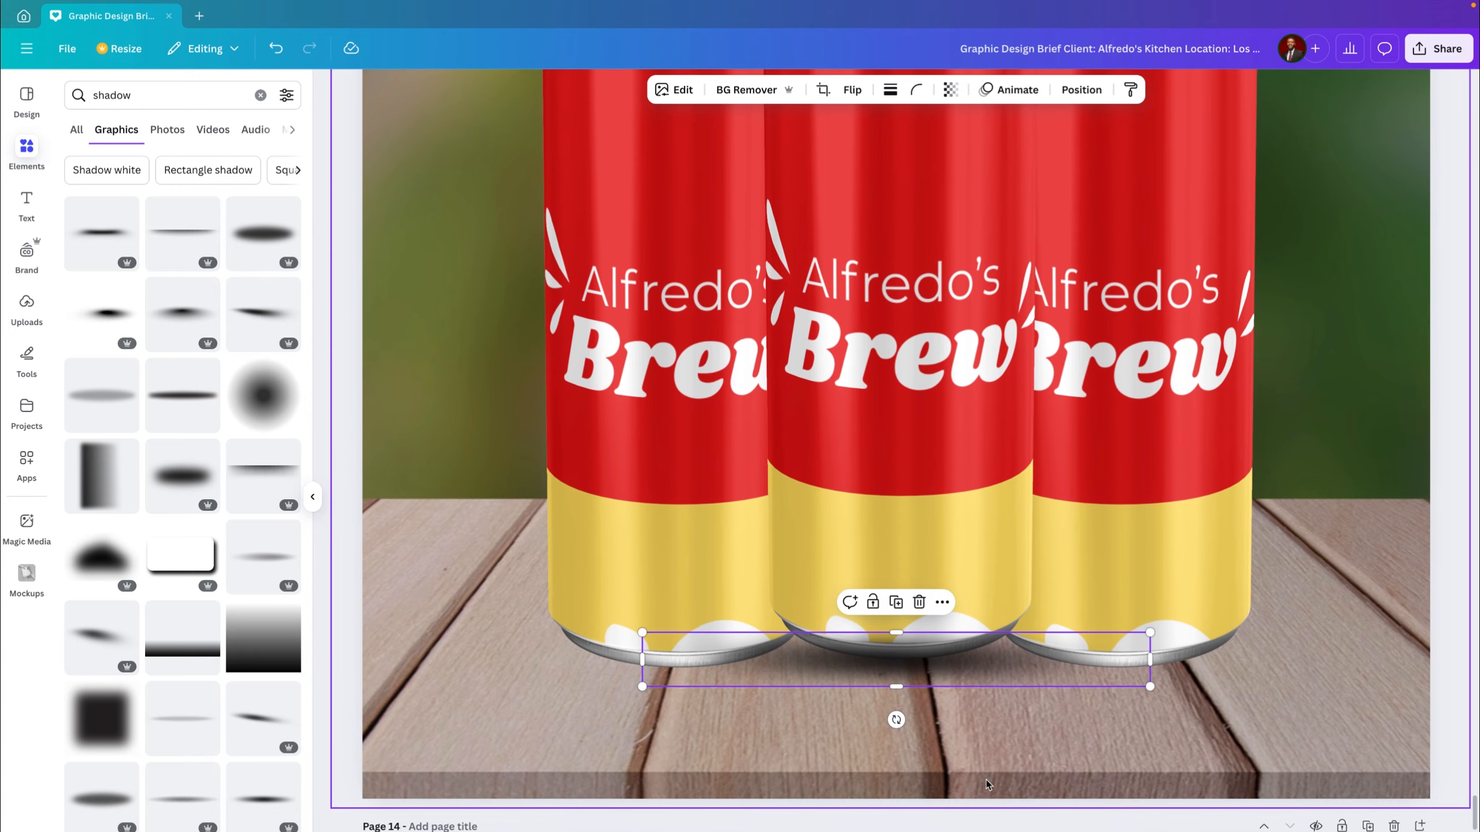
scroll(987, 784, "up", 1)
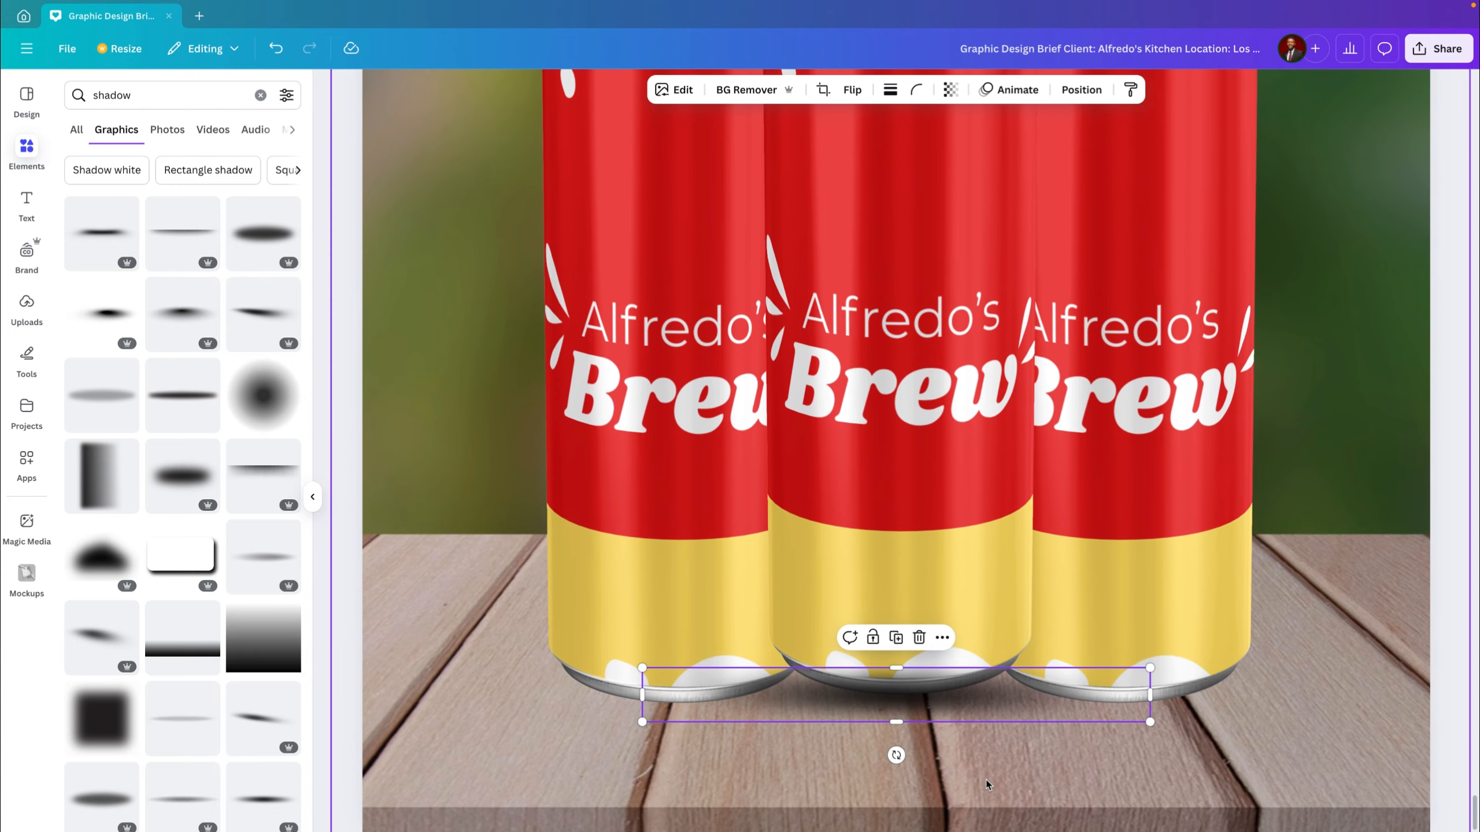
Step: Move the shadow in the layer order so it sits behind all three cans and directly above the background photo
right_click(937, 703)
mouse_move(1017, 615)
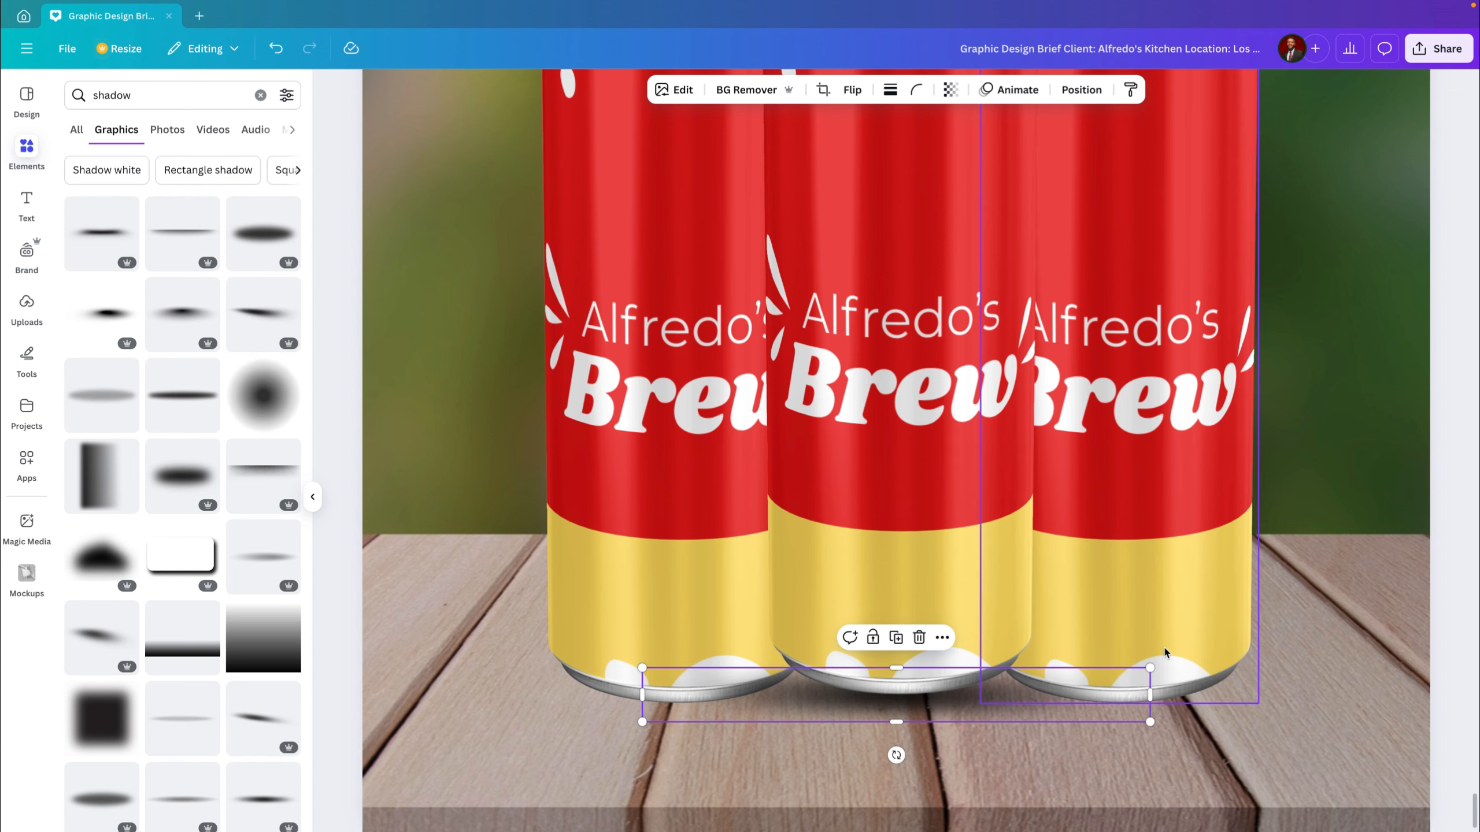
right_click(922, 710)
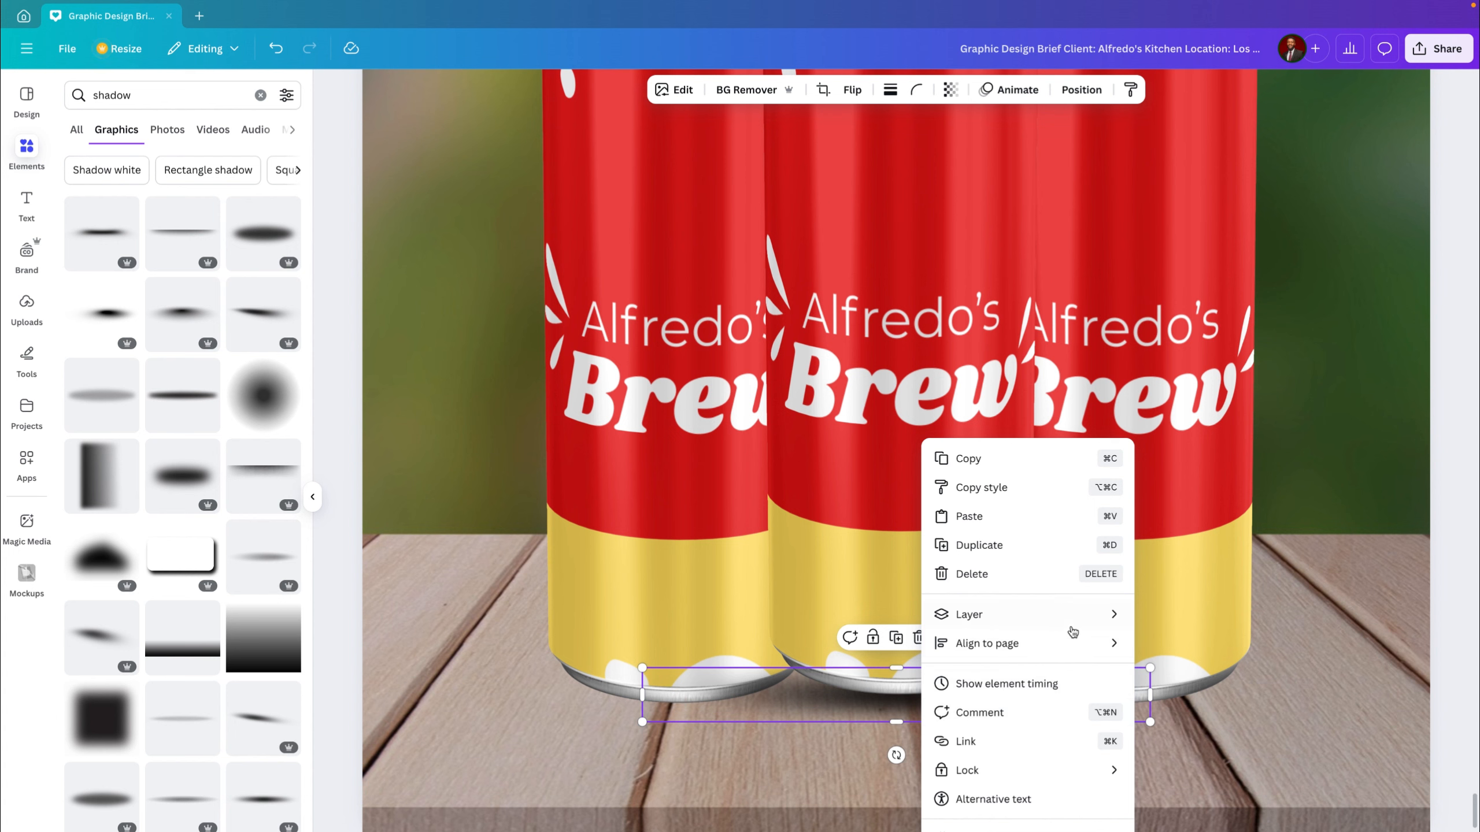
mouse_move(1088, 617)
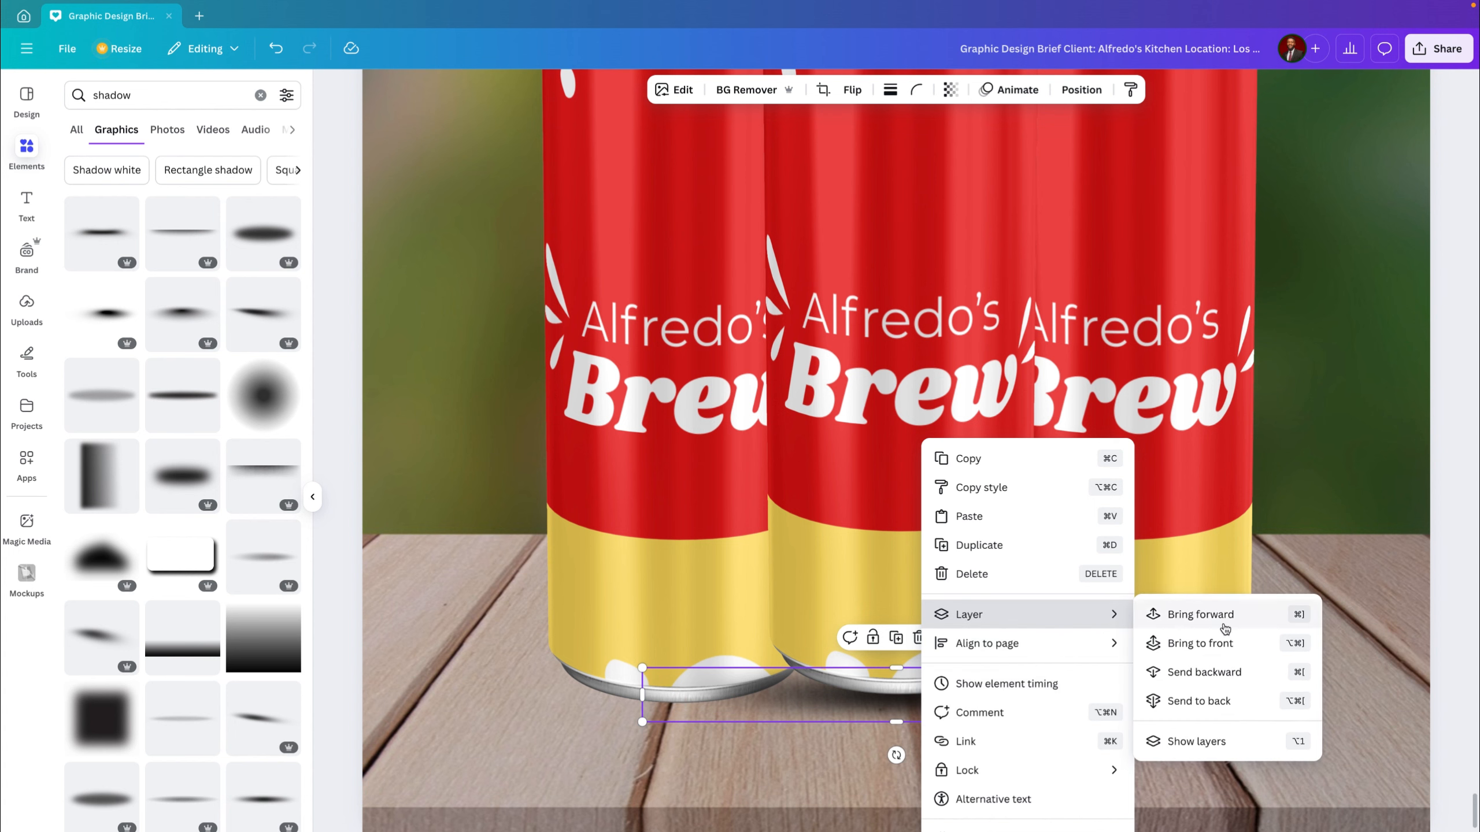
left_click(1219, 674)
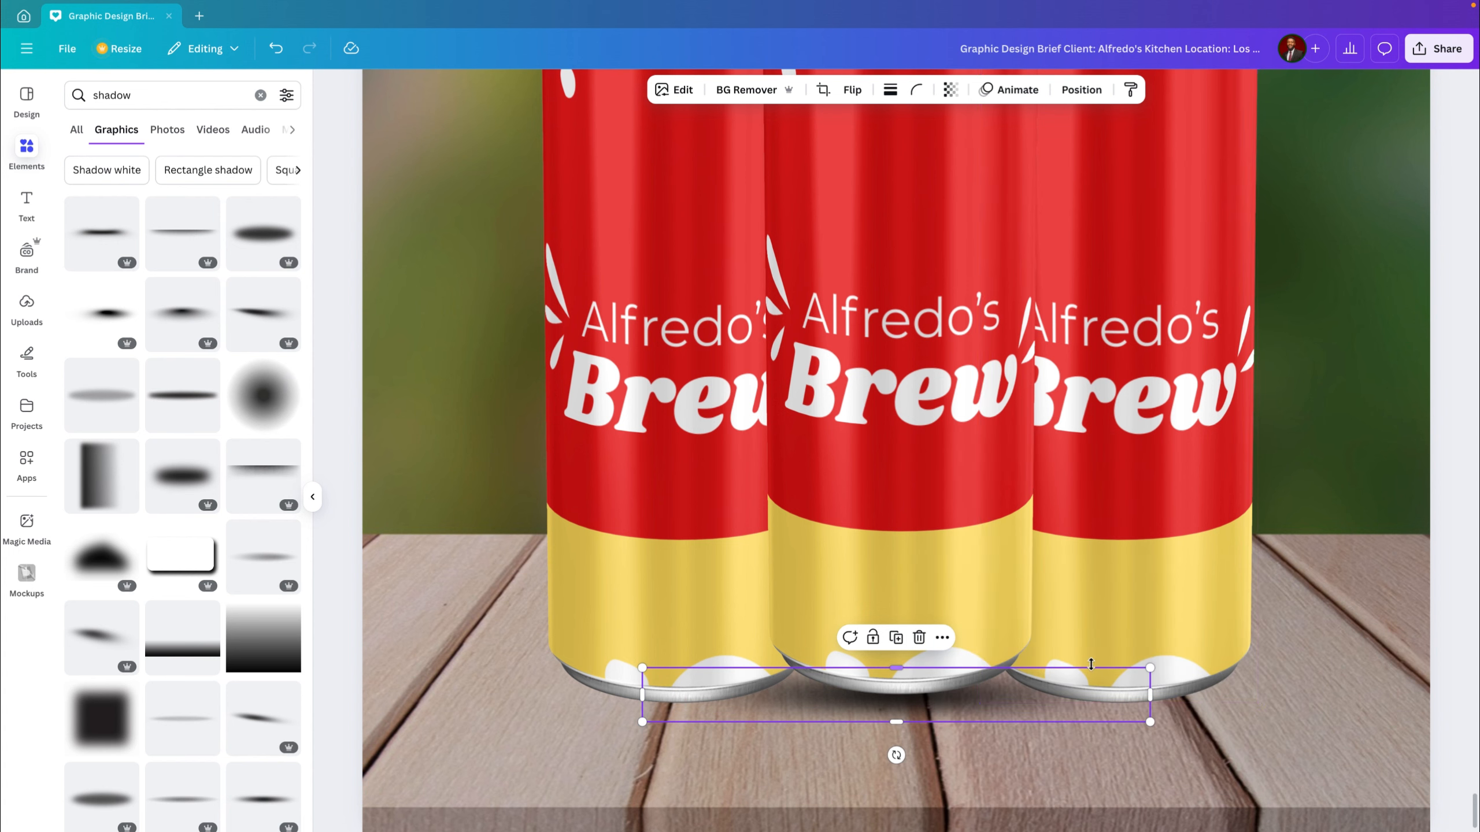
right_click(977, 698)
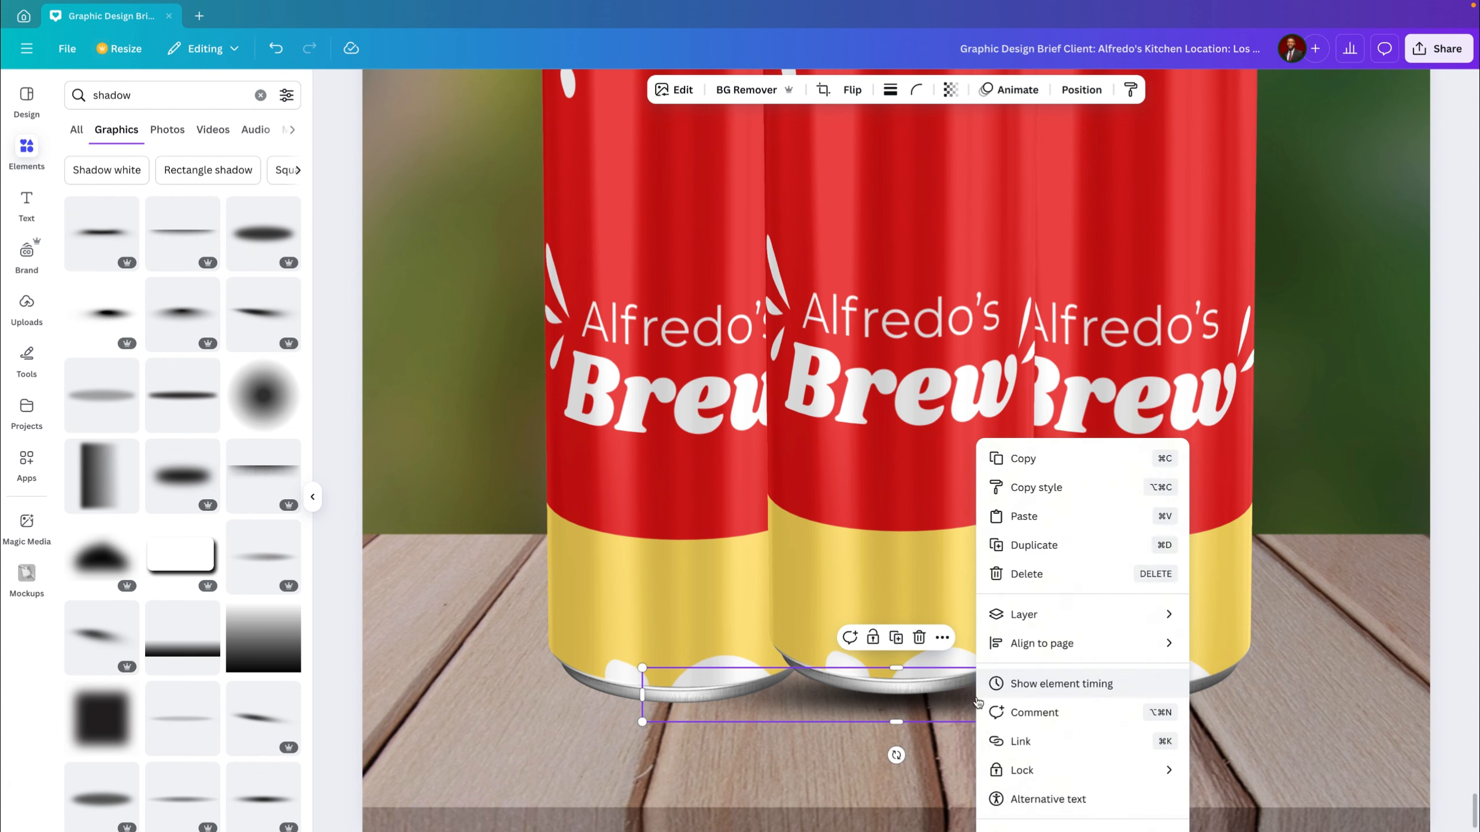
mouse_move(1150, 613)
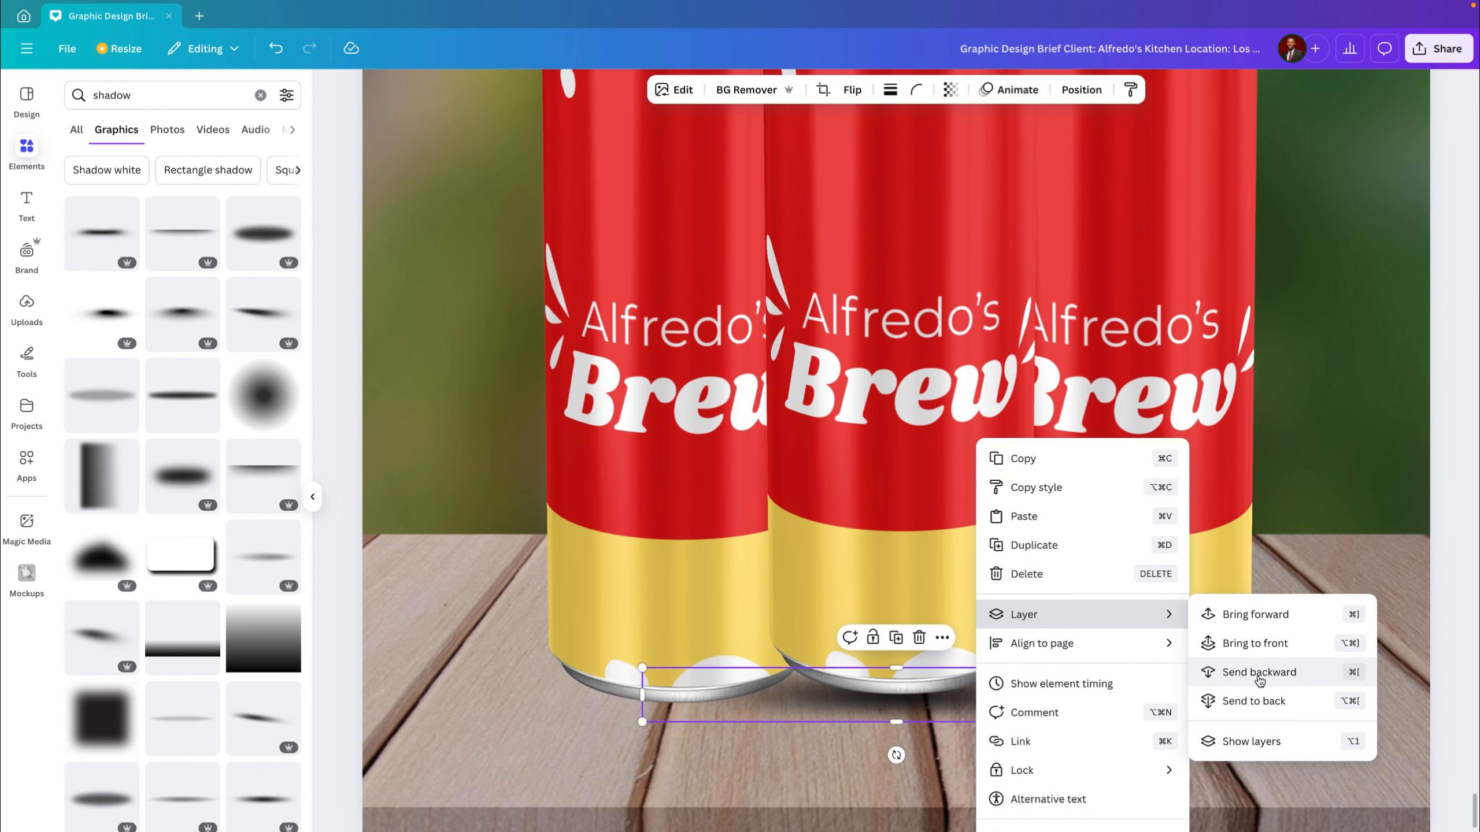
left_click(1249, 745)
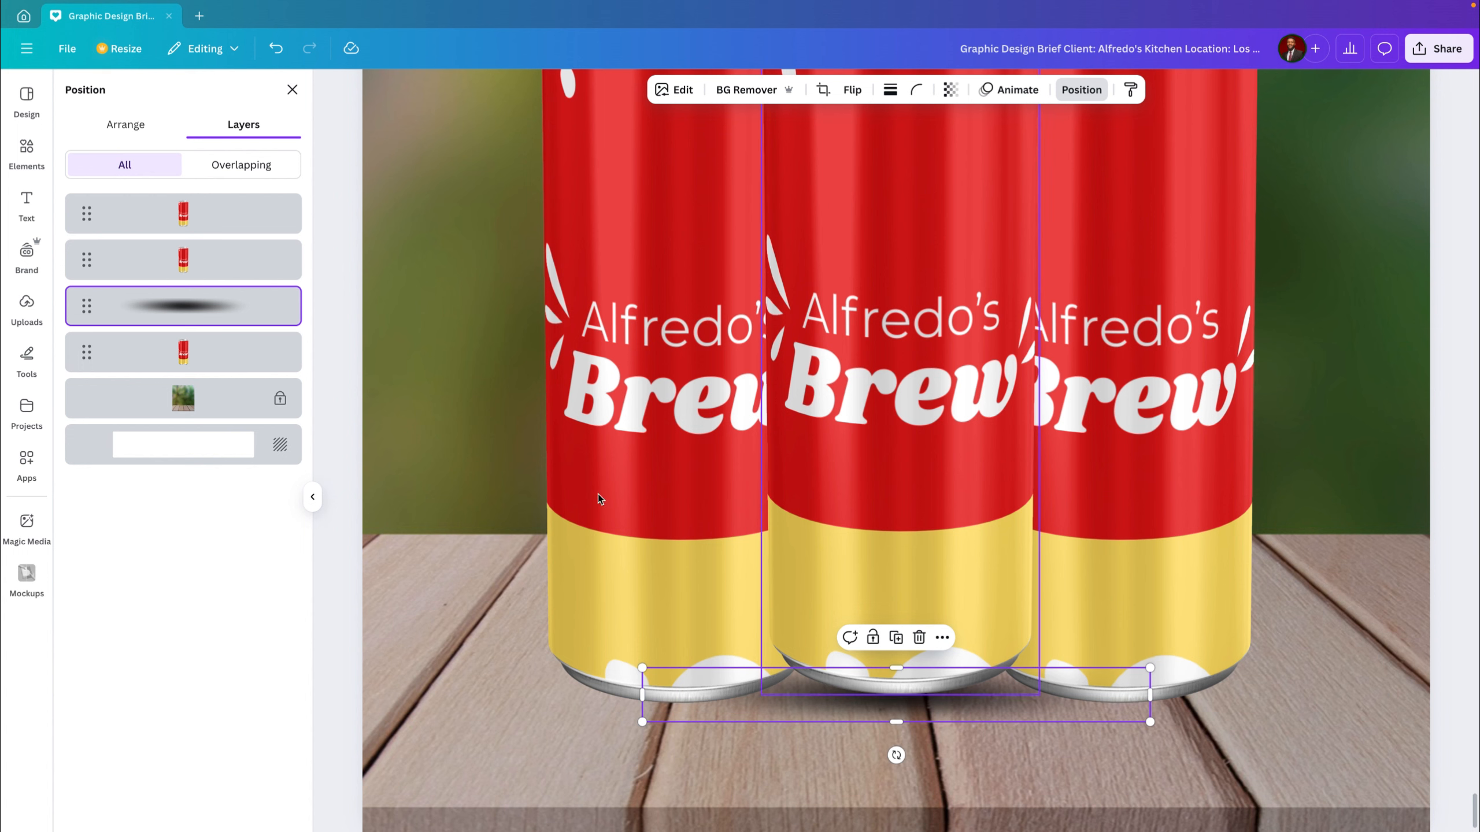
mouse_move(197, 303)
left_click_drag(197, 303, 197, 361)
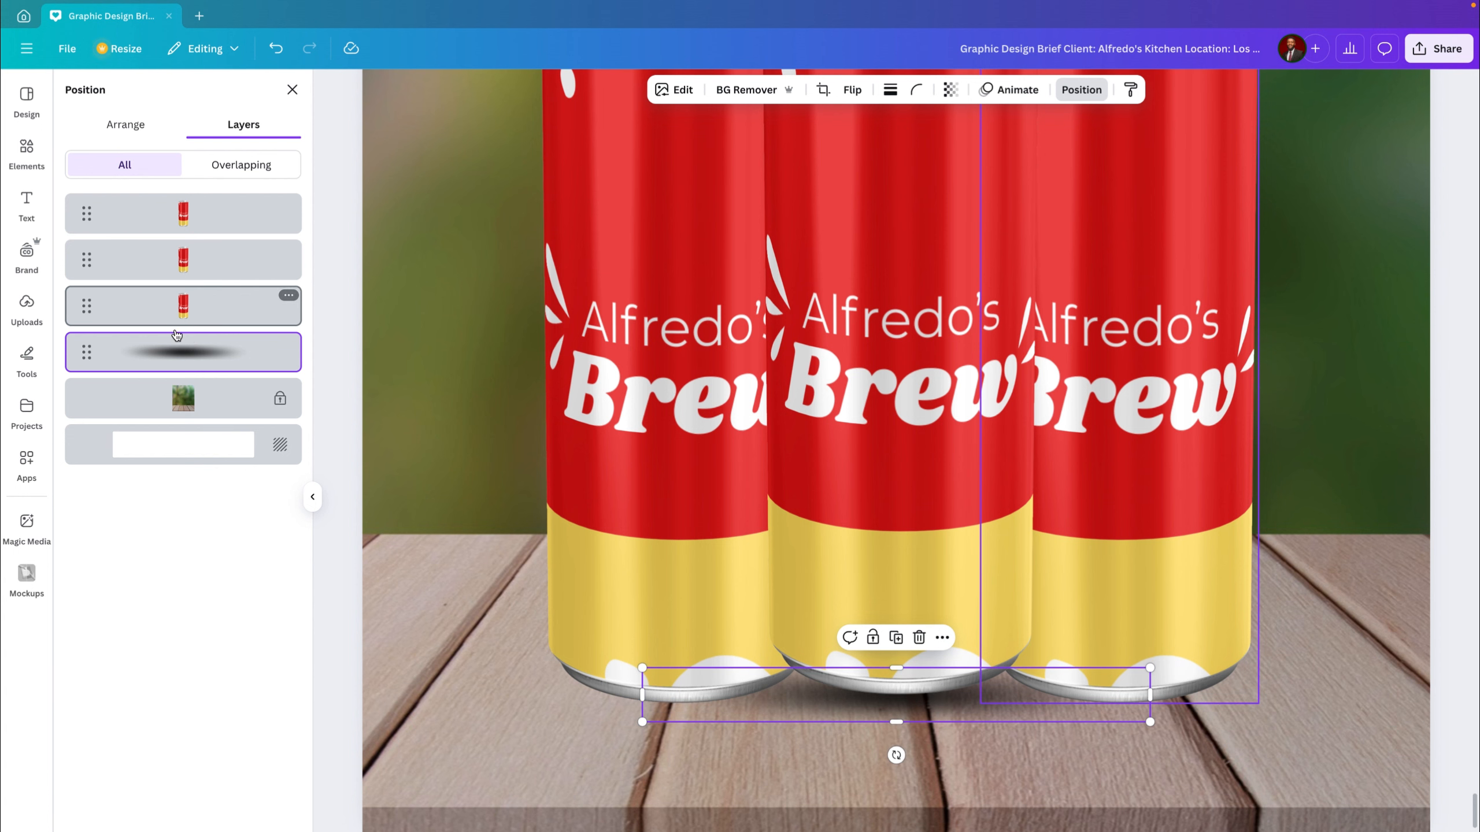
left_click(452, 361)
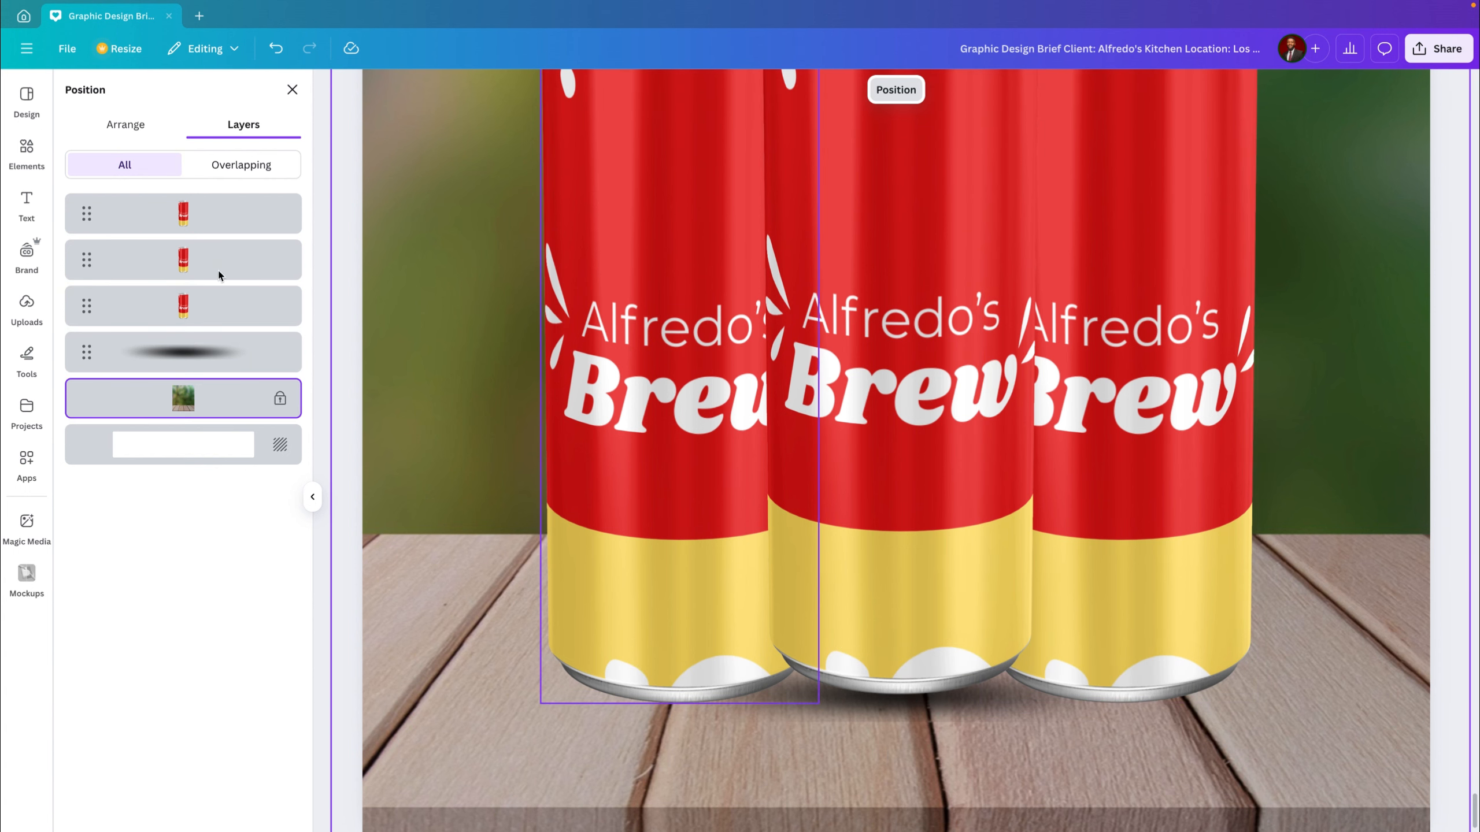
left_click(292, 91)
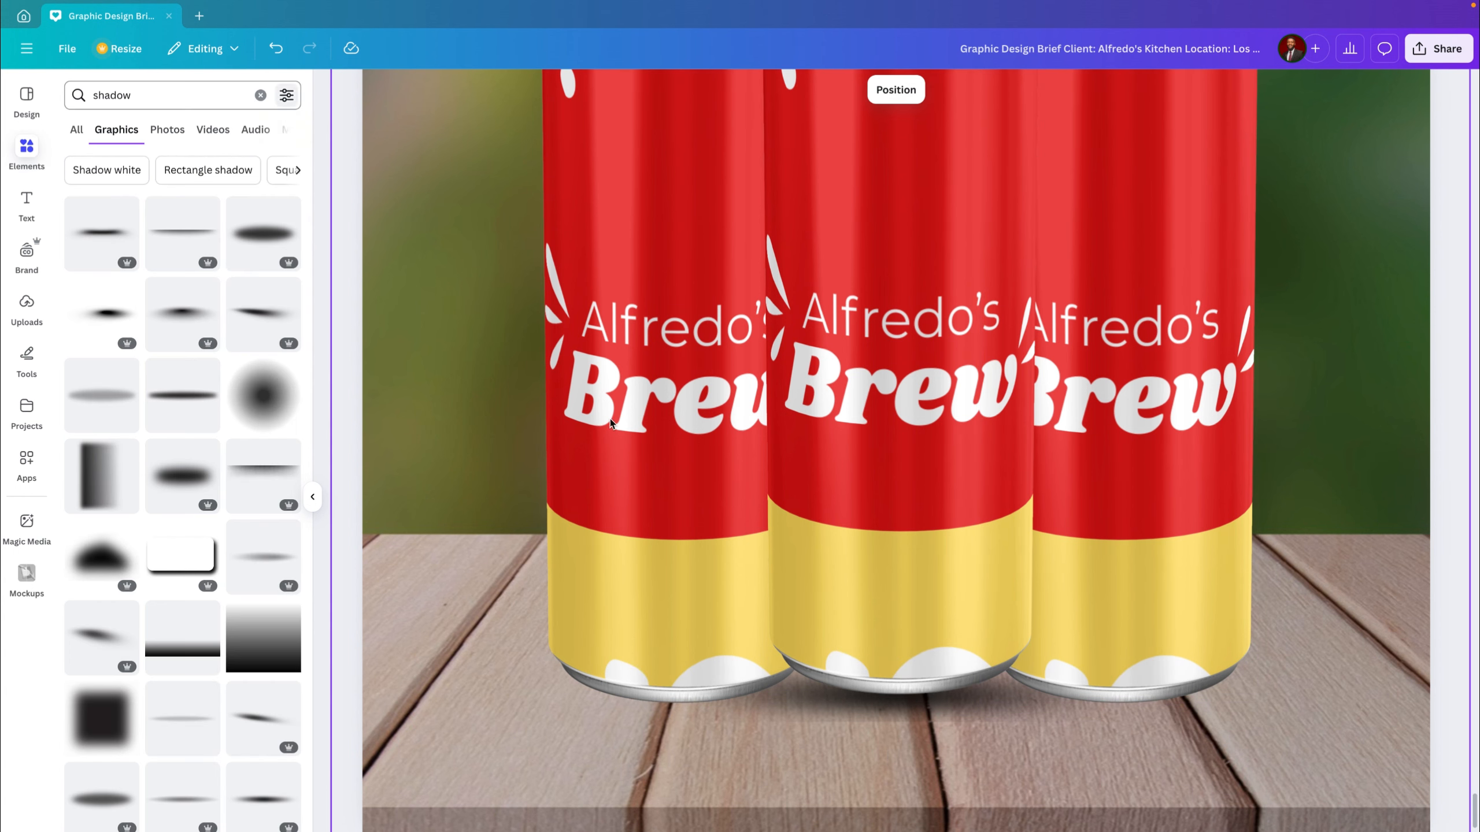
Step: Duplicate the shadow under the right can and reduce its size to fit that can's base
left_click(956, 717)
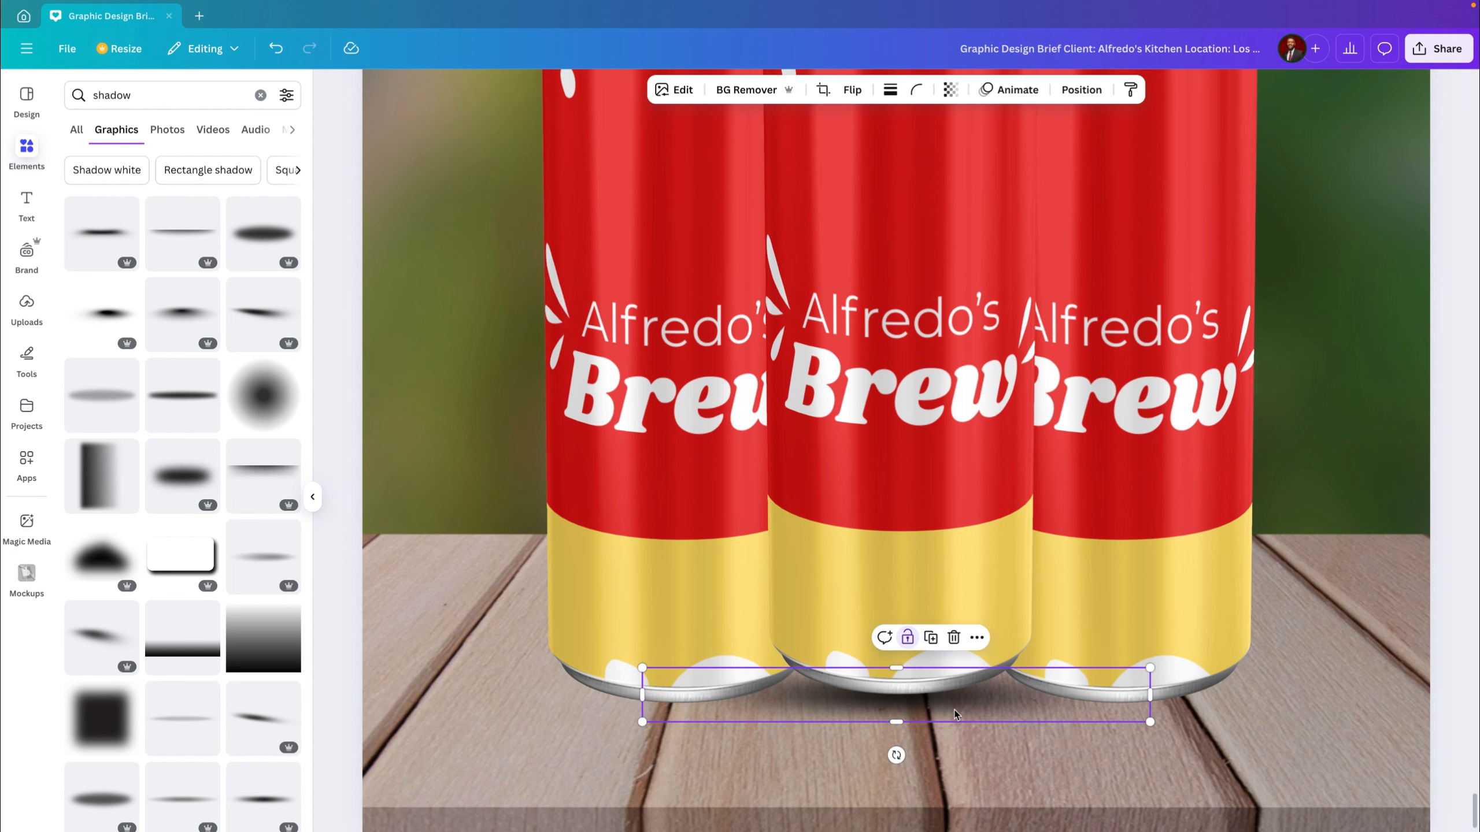
left_click_drag(955, 717, 946, 702)
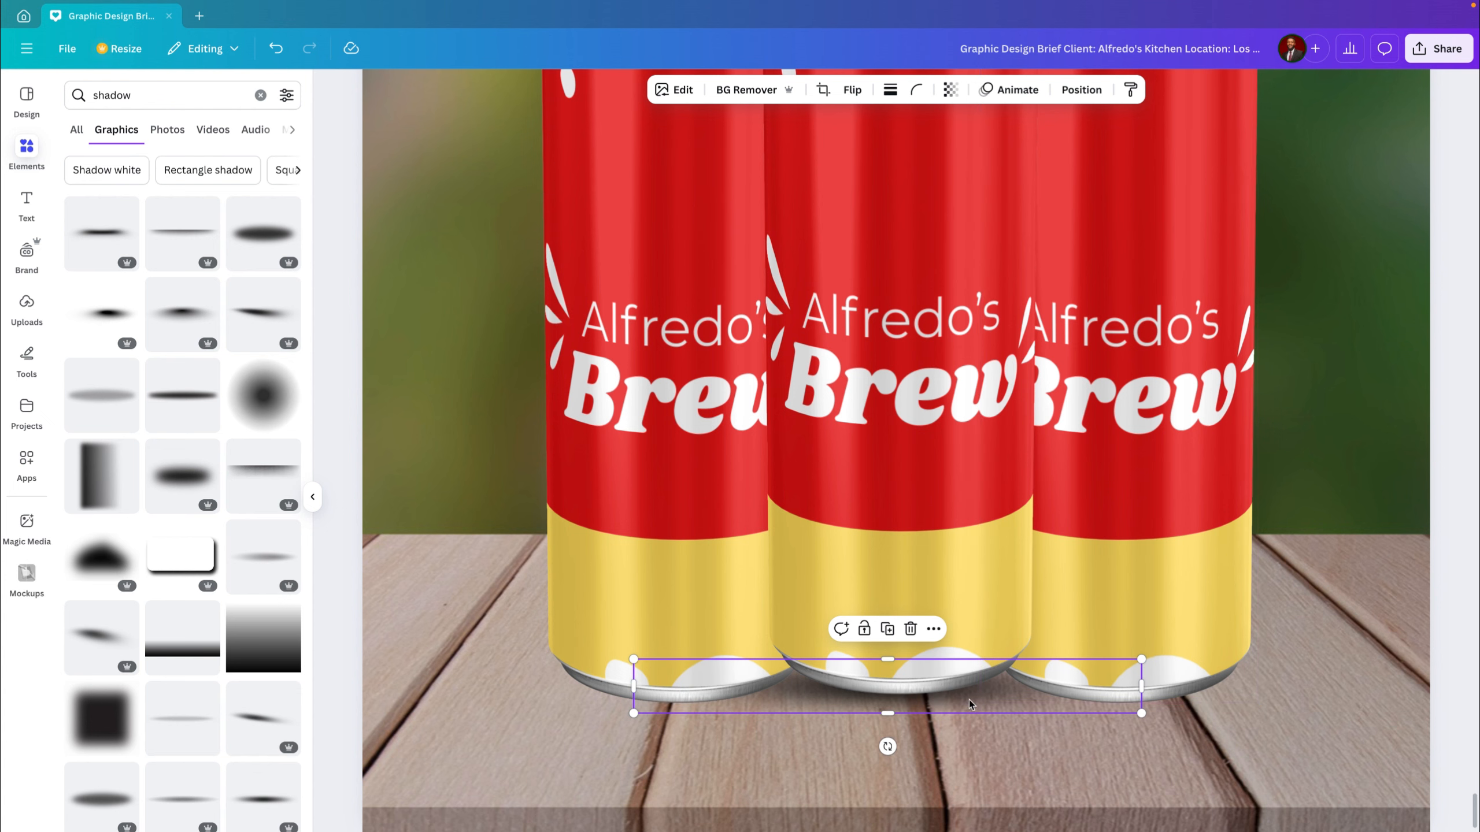
left_click_drag(969, 700, 1195, 716)
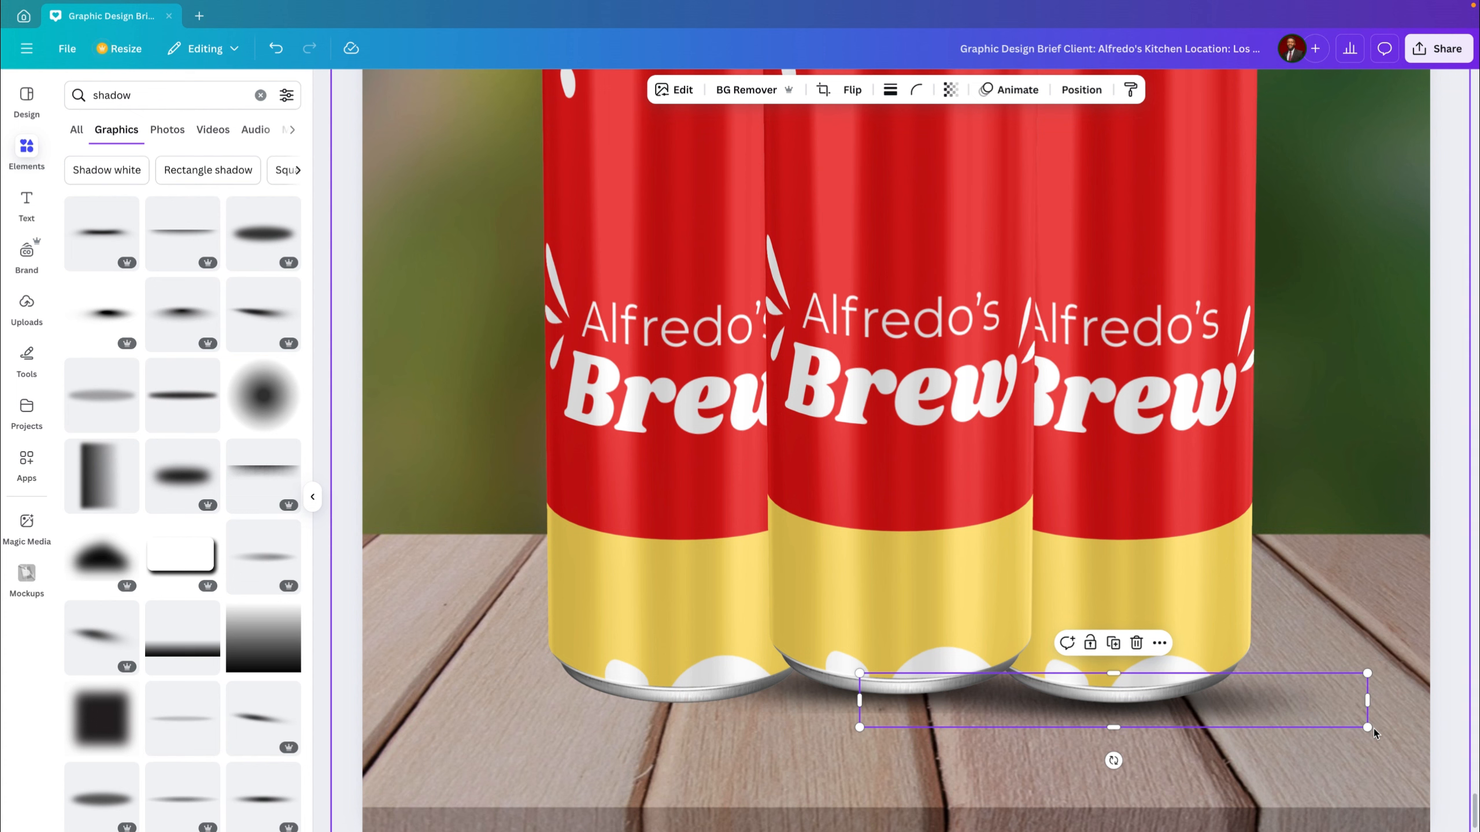
left_click_drag(1368, 727, 1318, 722)
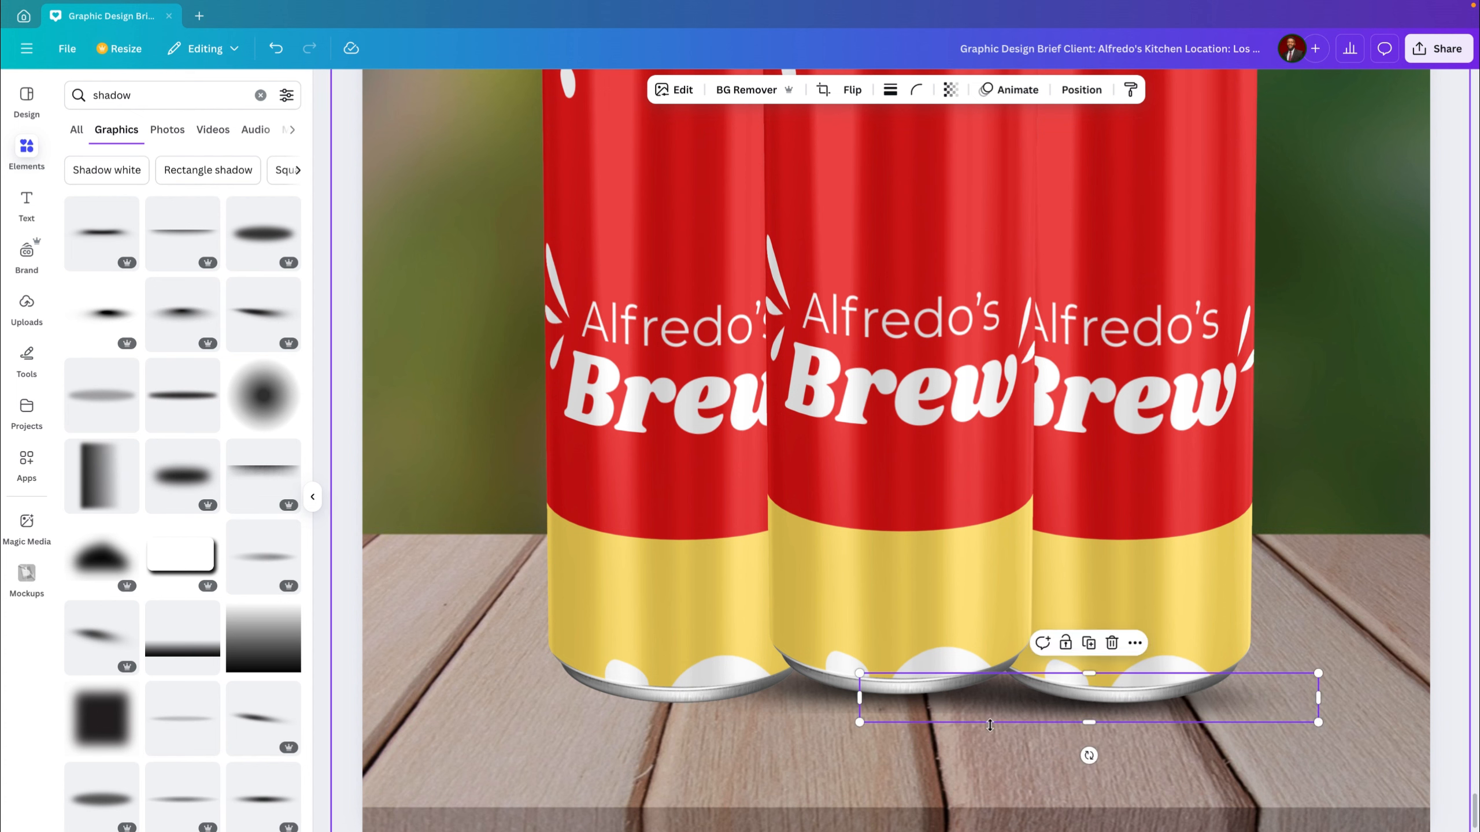
left_click_drag(1043, 710, 1076, 707)
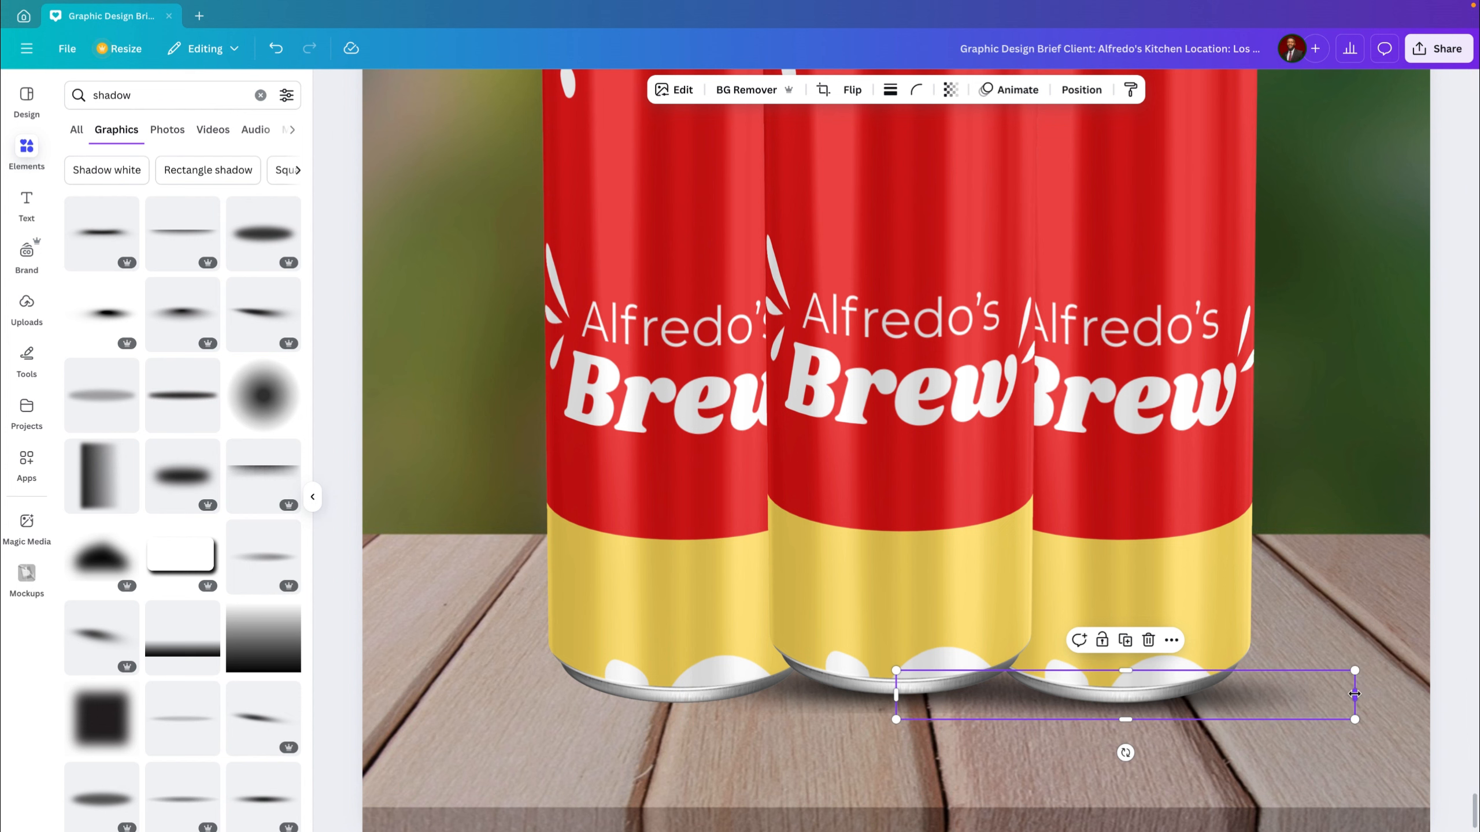
left_click_drag(1352, 695, 1281, 716)
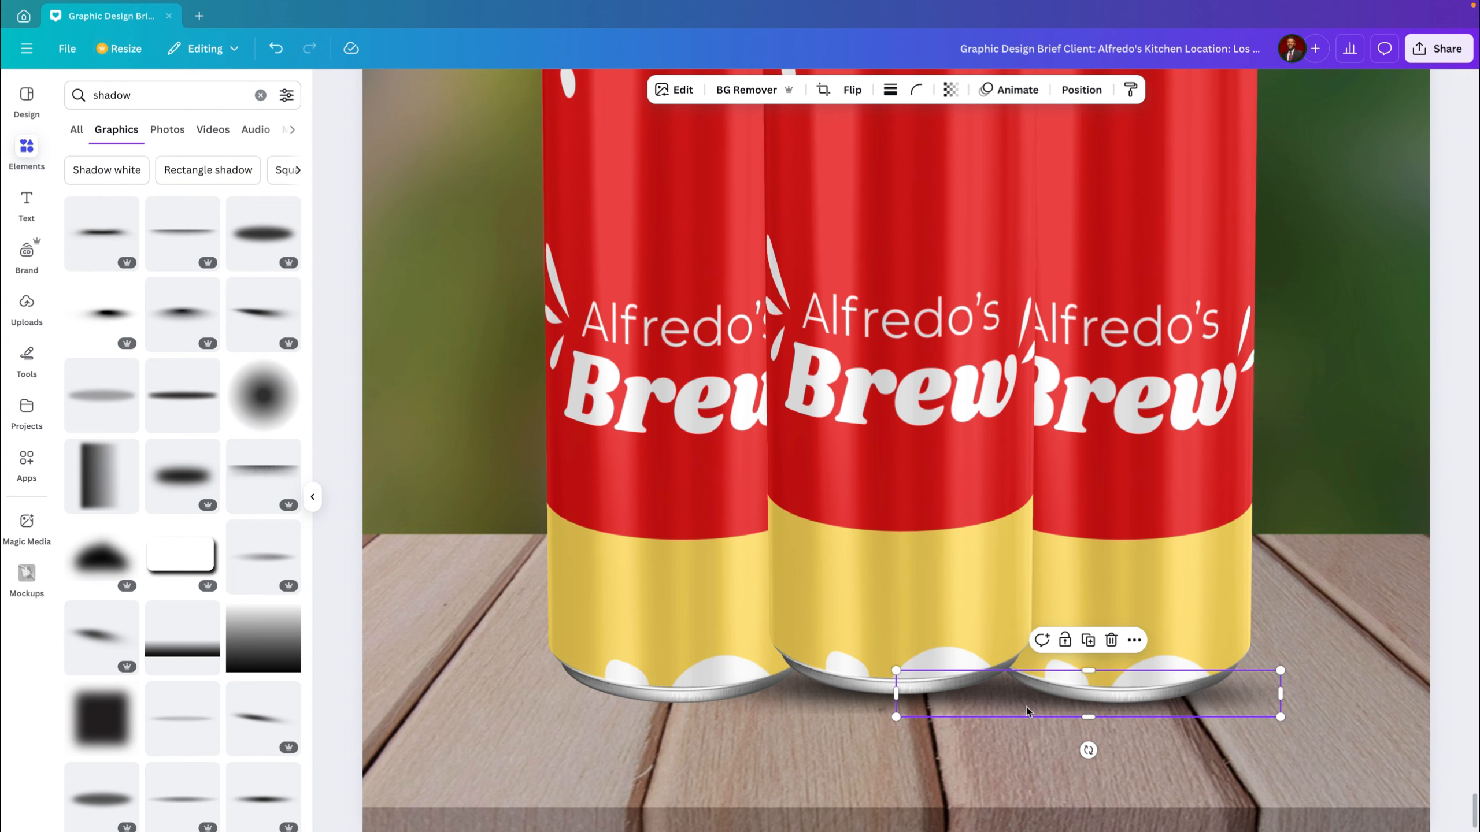
Step: Duplicate the reduced shadow and align the copy under the base of the left can
key("alt")
key("alt")
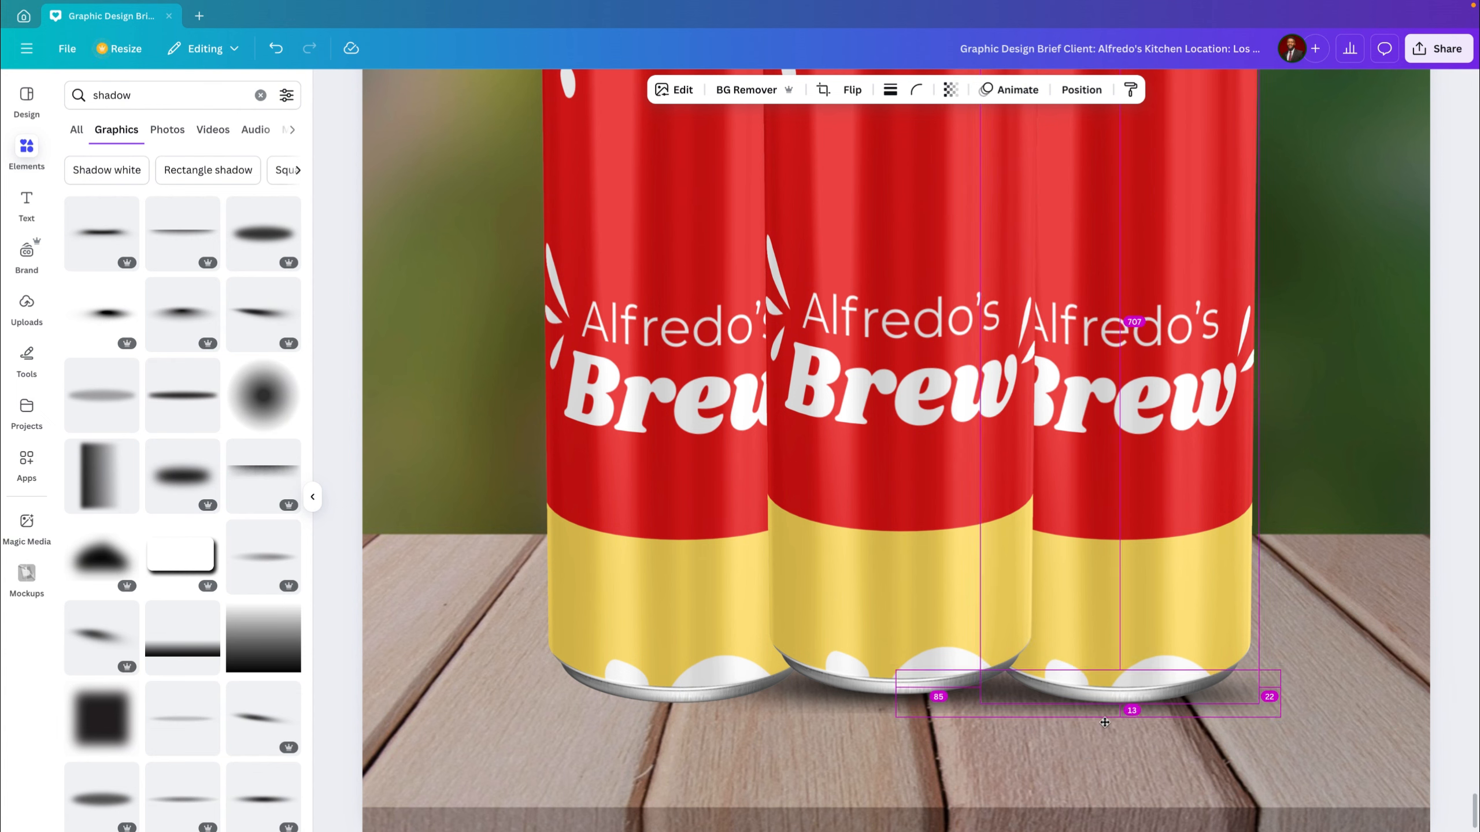
left_click_drag(1104, 722, 818, 706)
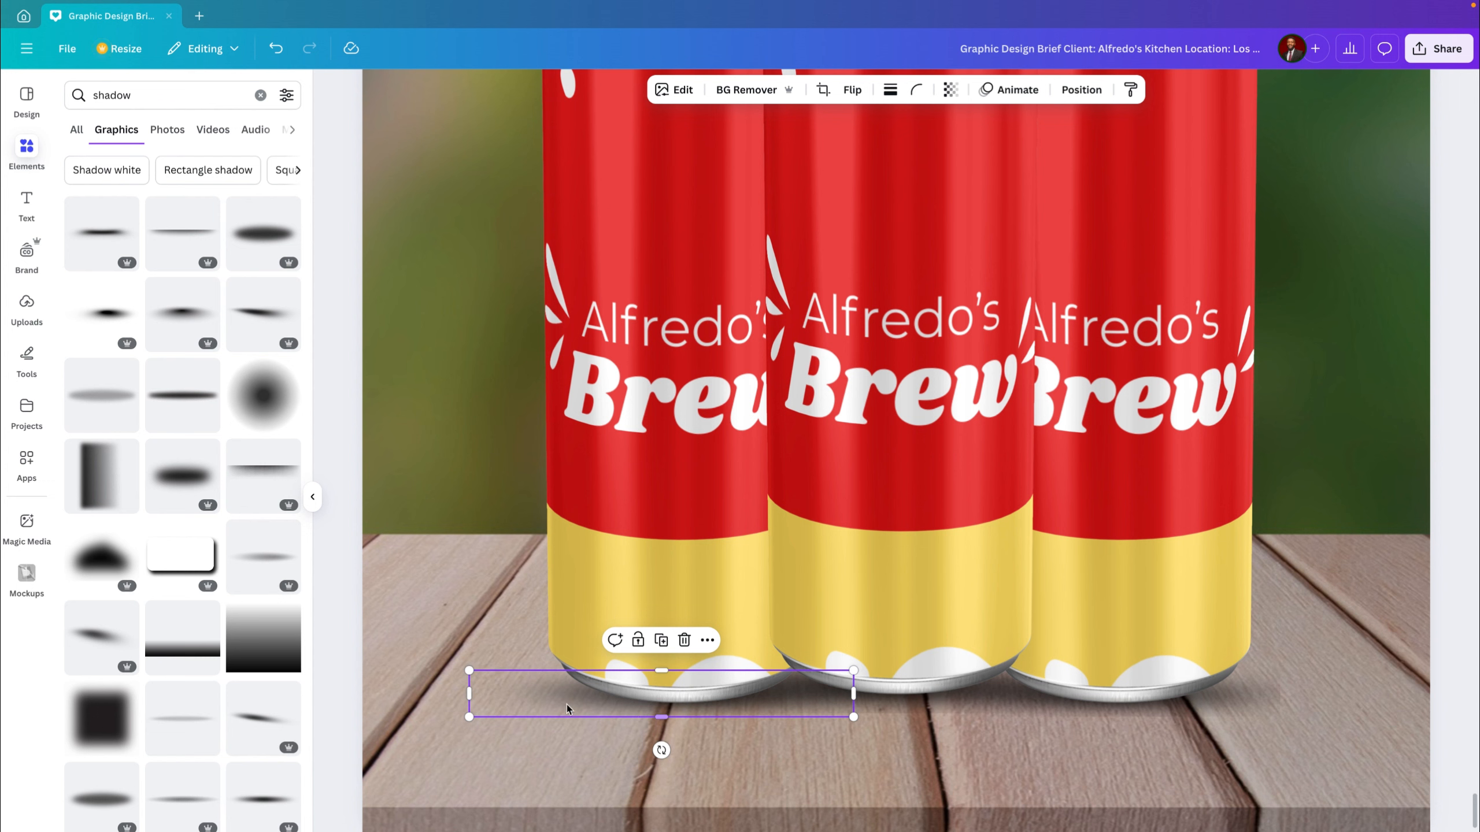
left_click_drag(550, 702, 504, 697)
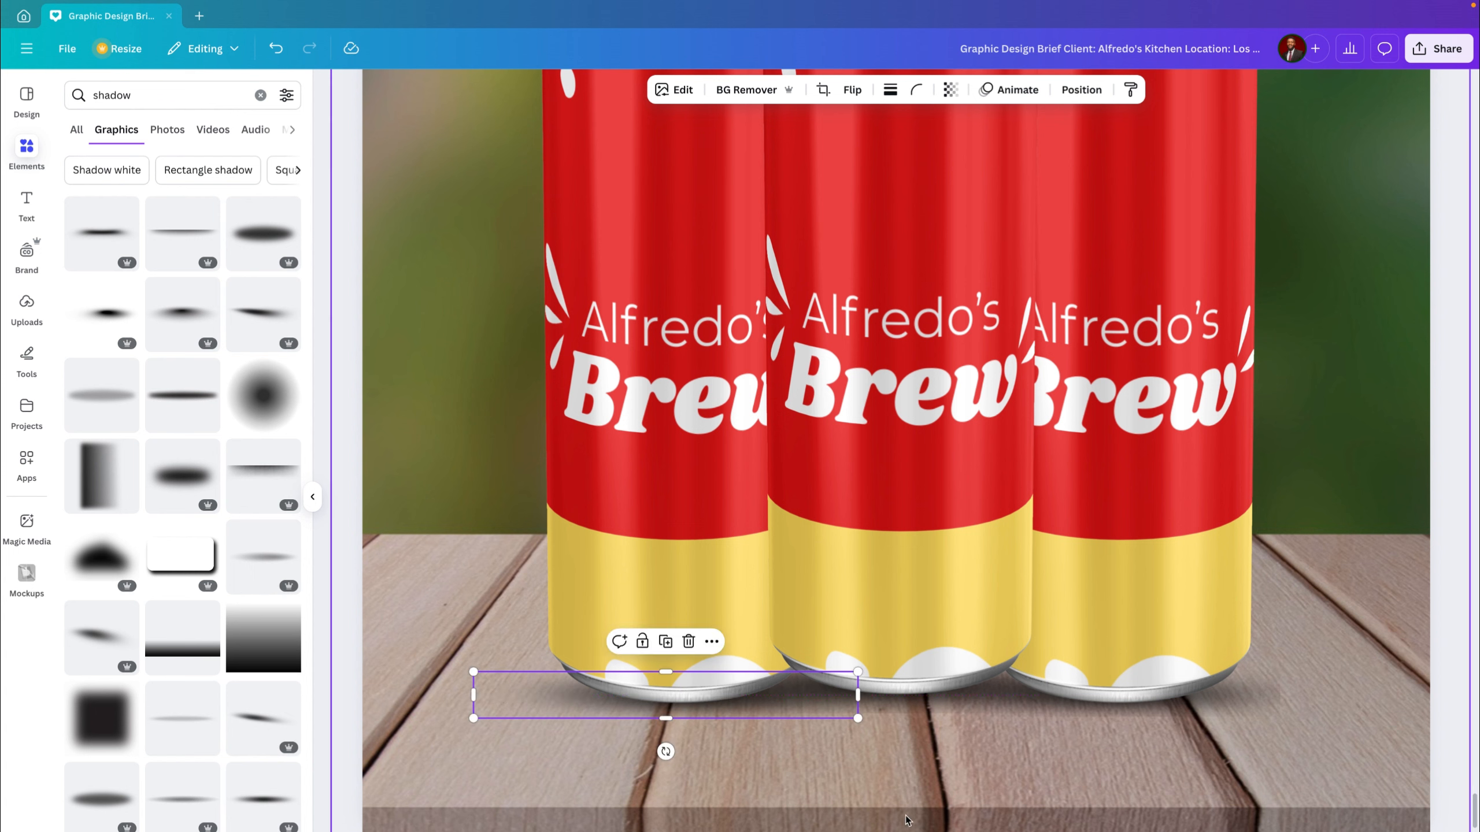
left_click(1031, 744)
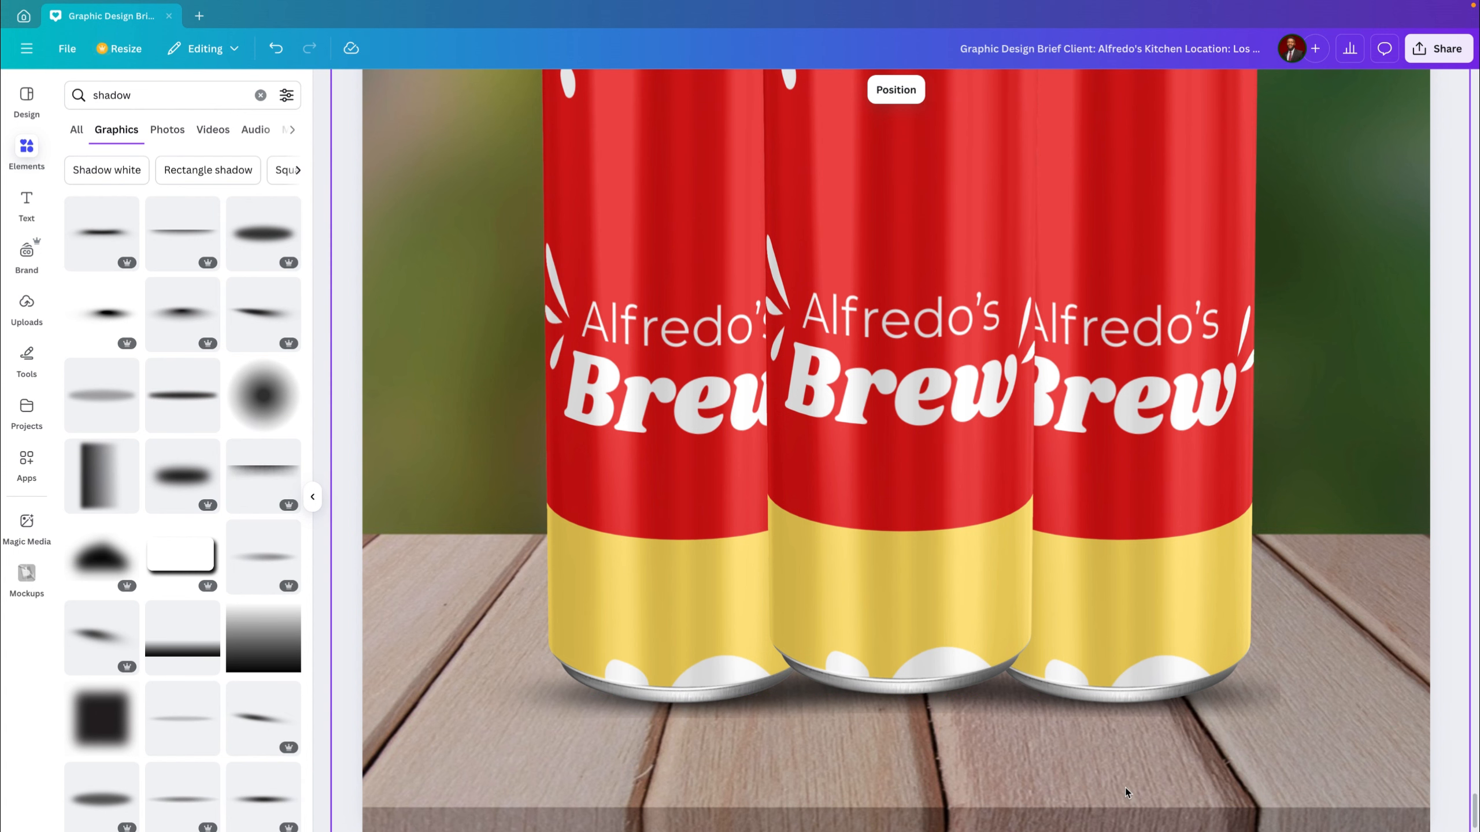
scroll(1094, 771, "down", 5)
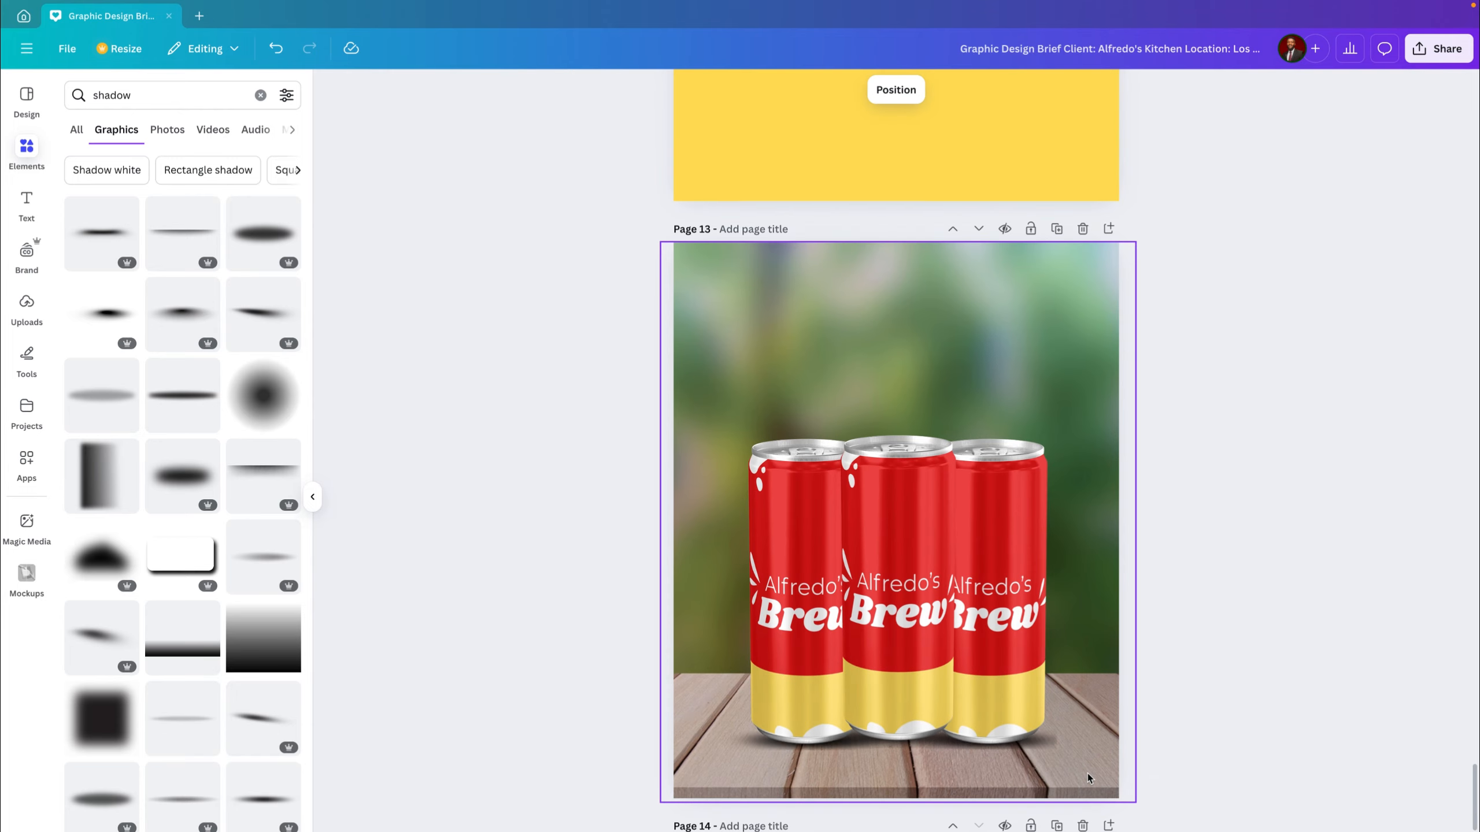
scroll(1087, 773, "down", 2)
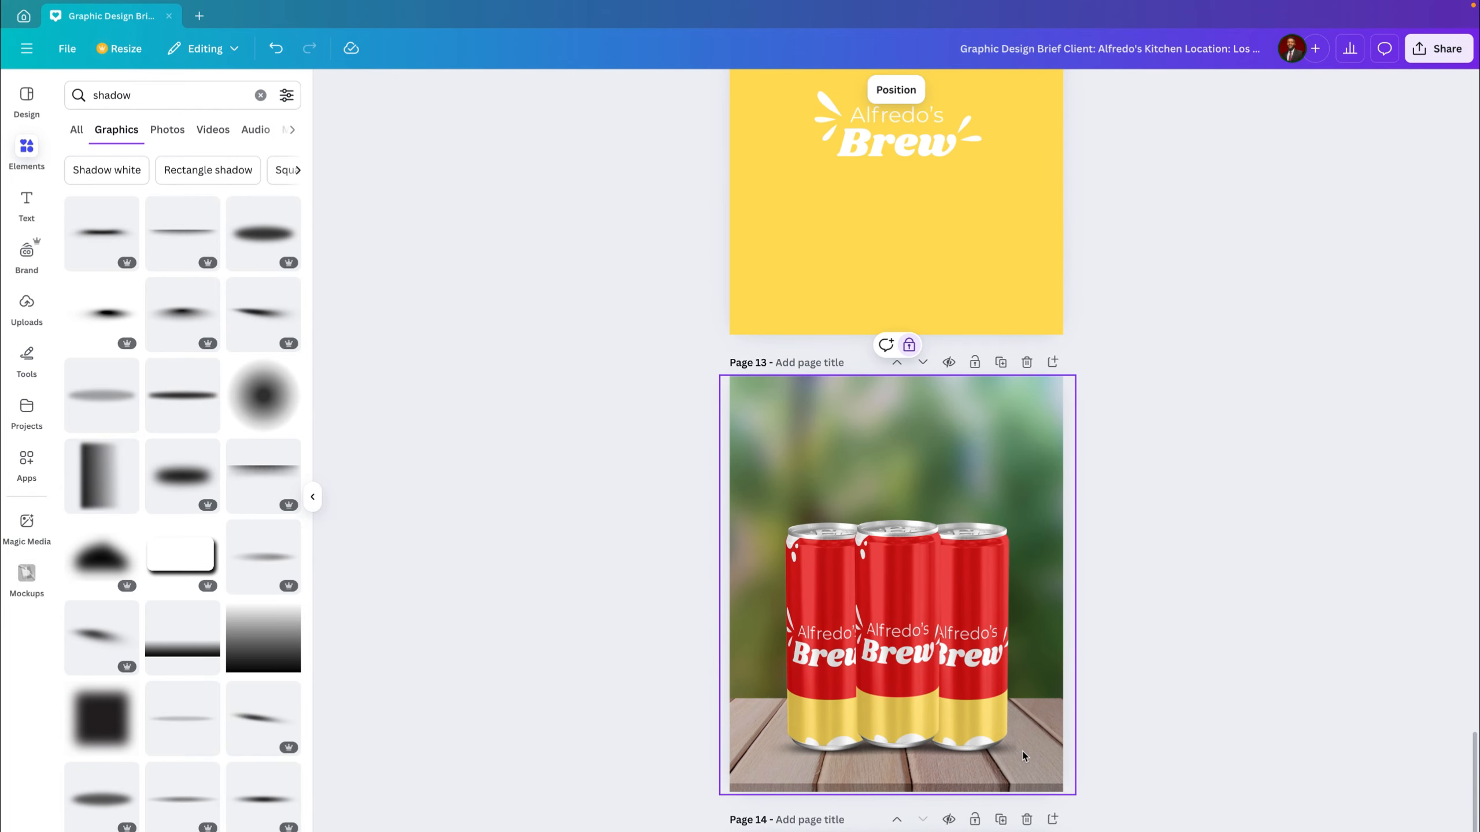
Step: Nudge the shadow beneath the middle can slightly upward, closer to the can's base
scroll(1022, 752, "up", 5)
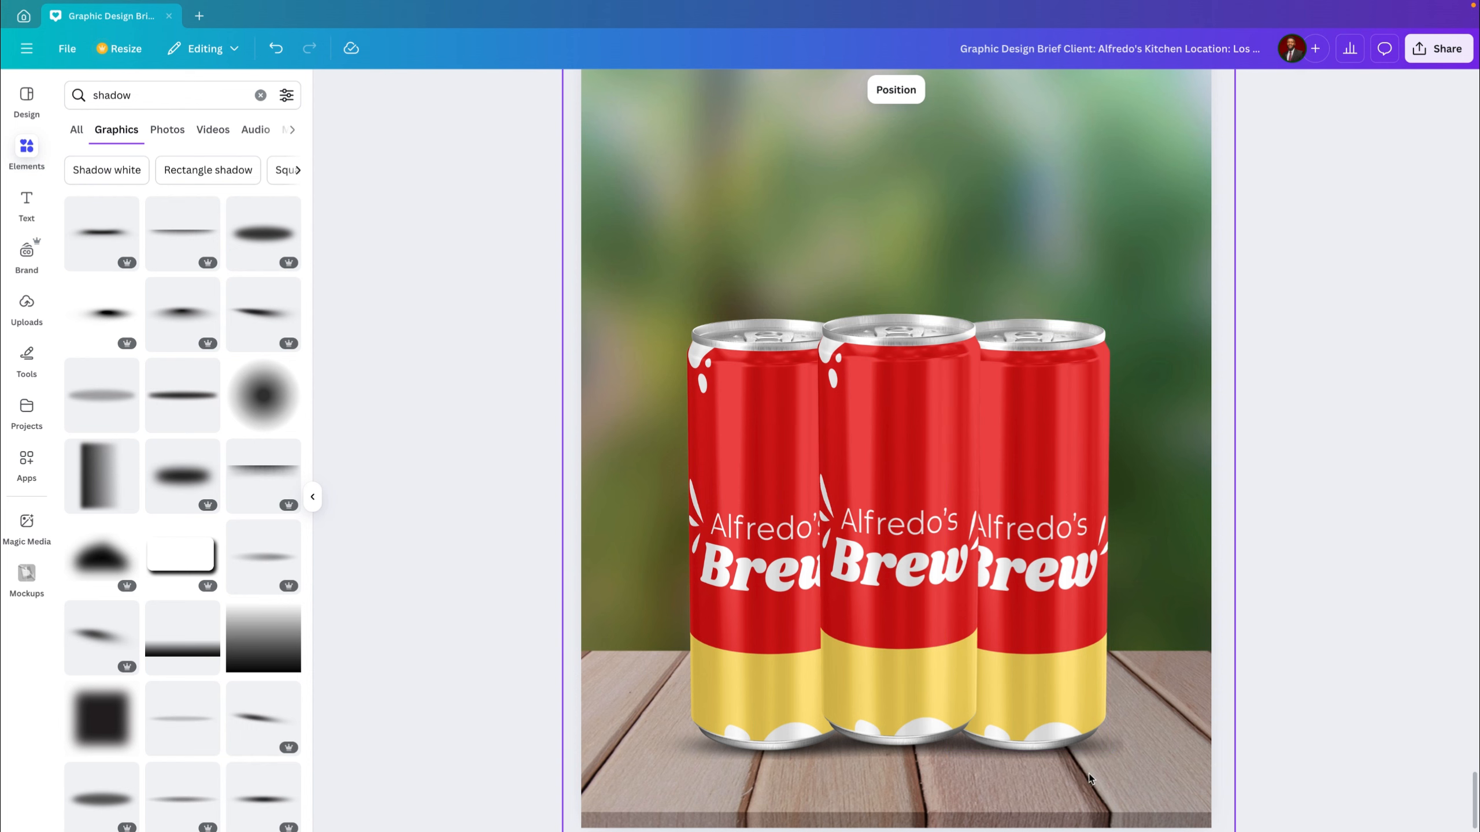
scroll(961, 779, "up", 5)
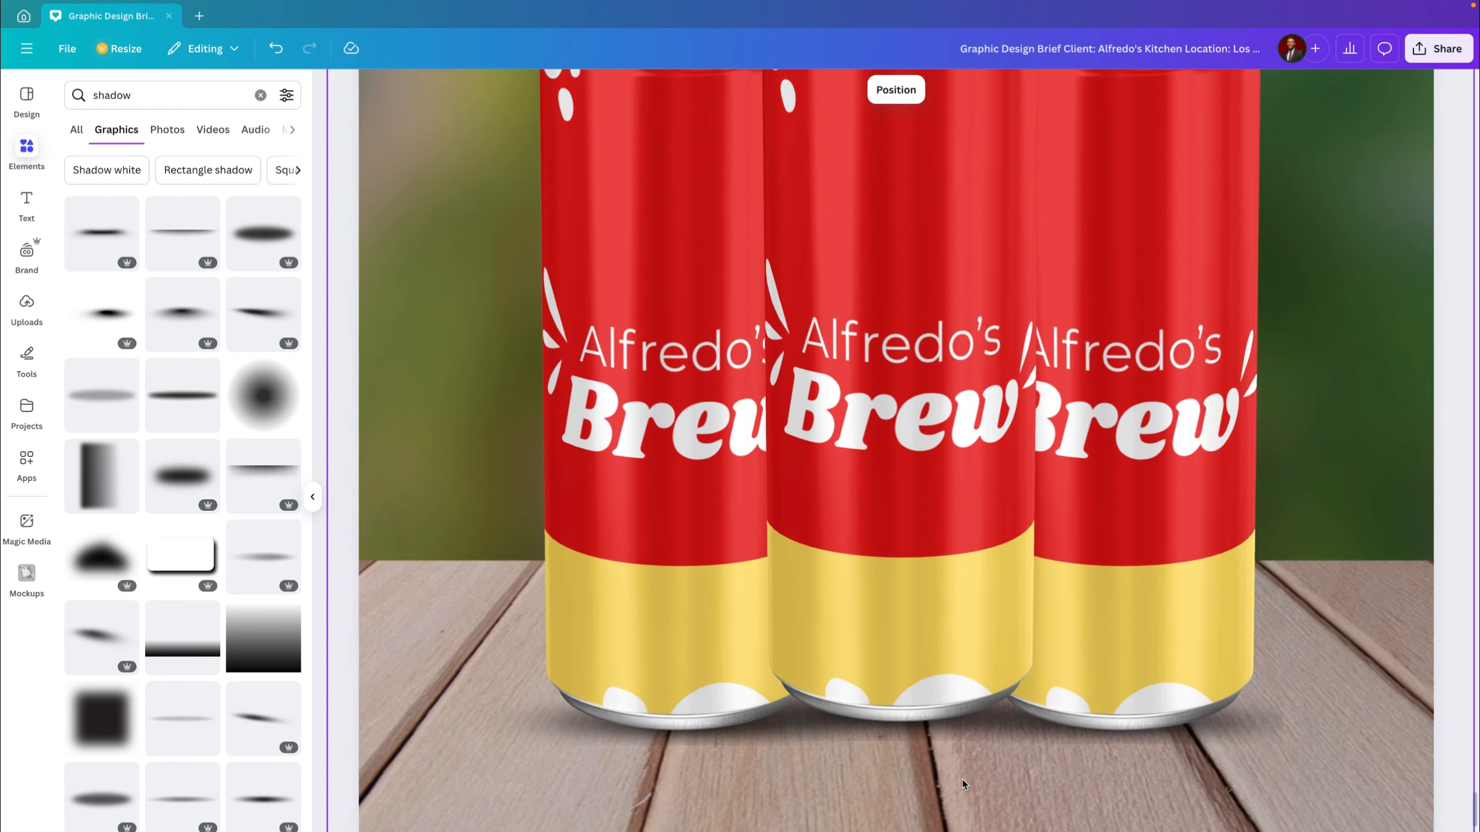
left_click(988, 727)
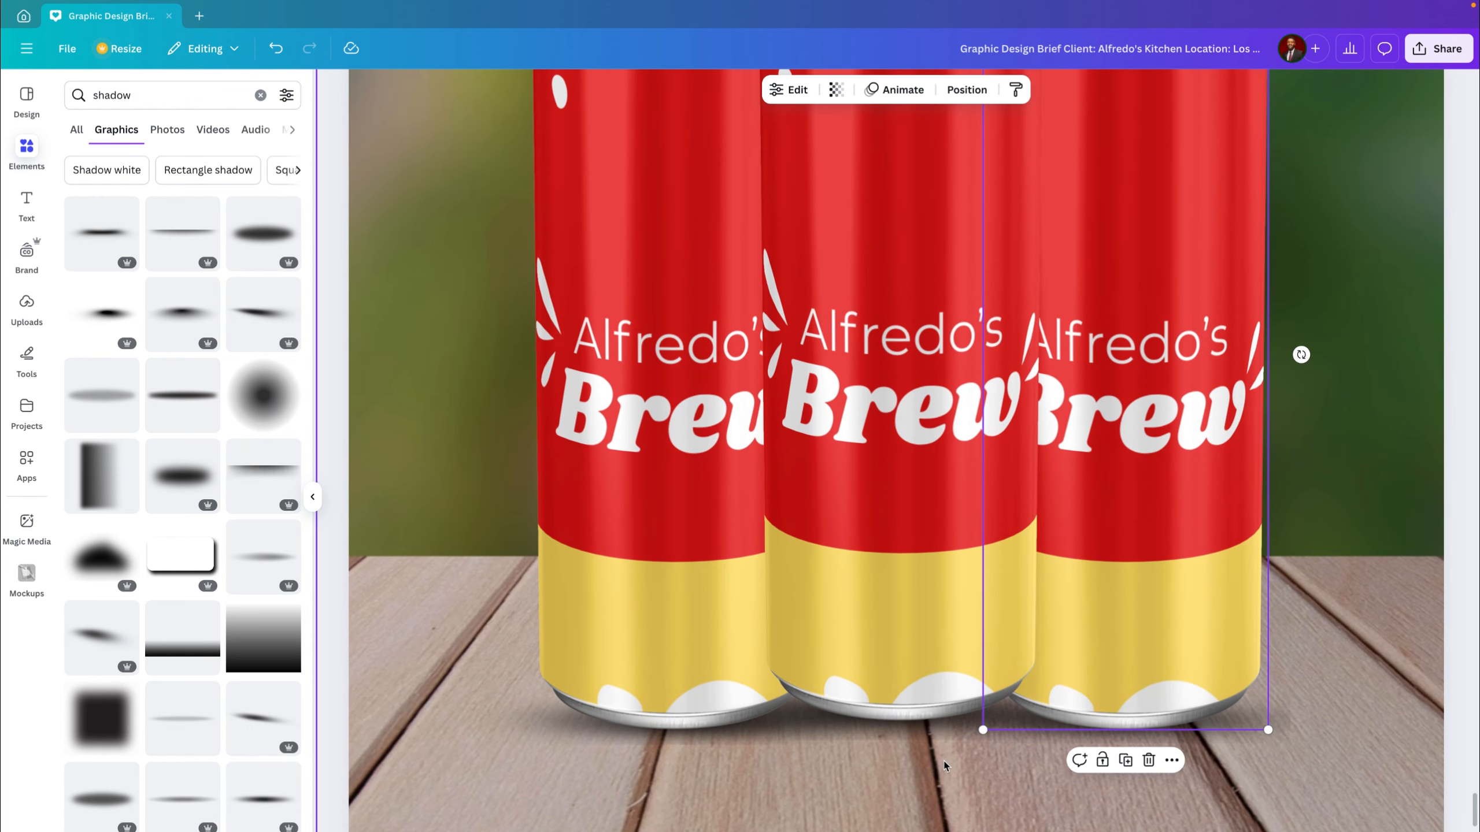
left_click(899, 737)
left_click(901, 738)
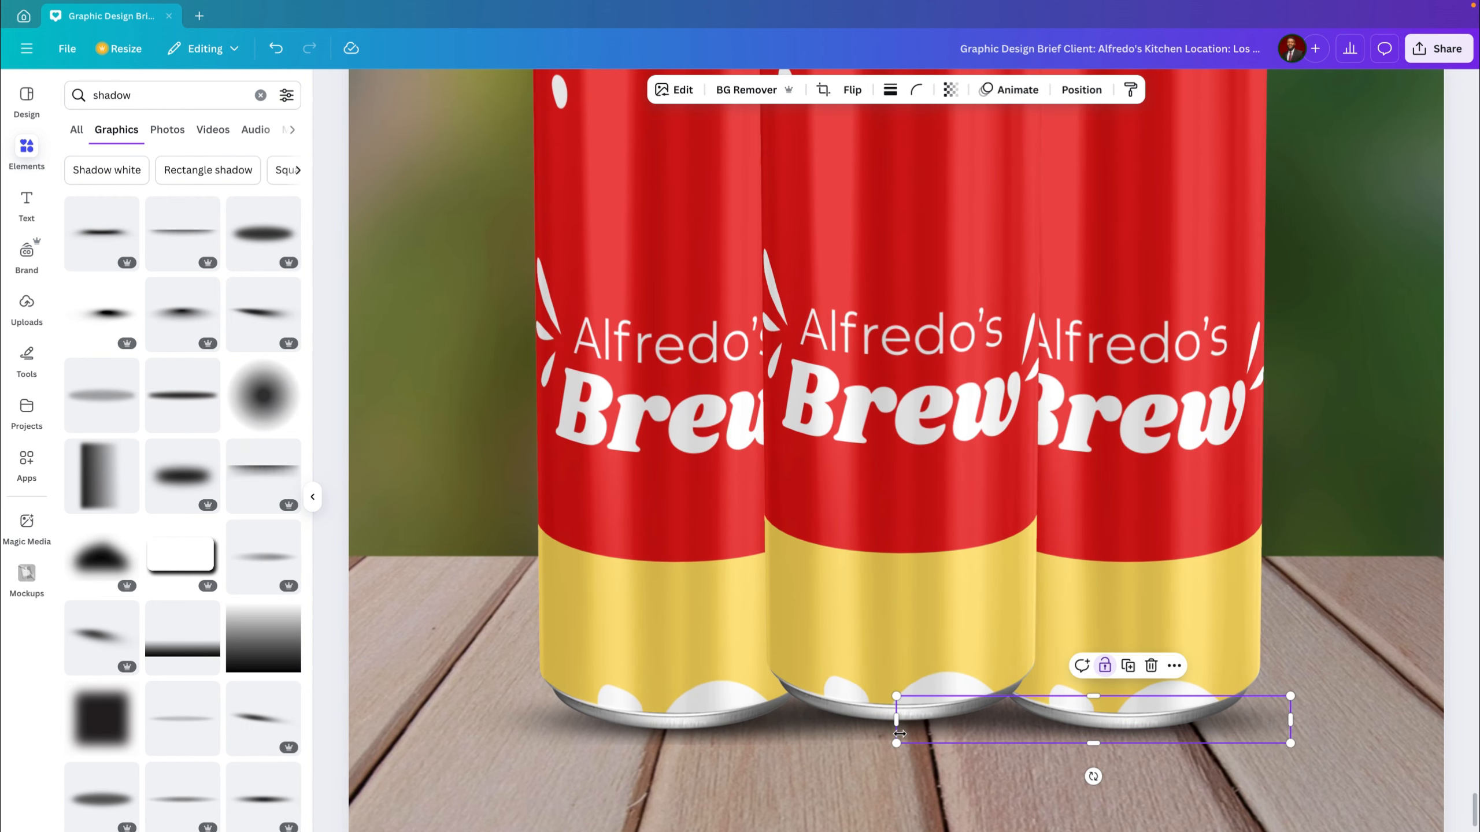
left_click(863, 733)
key("Up")
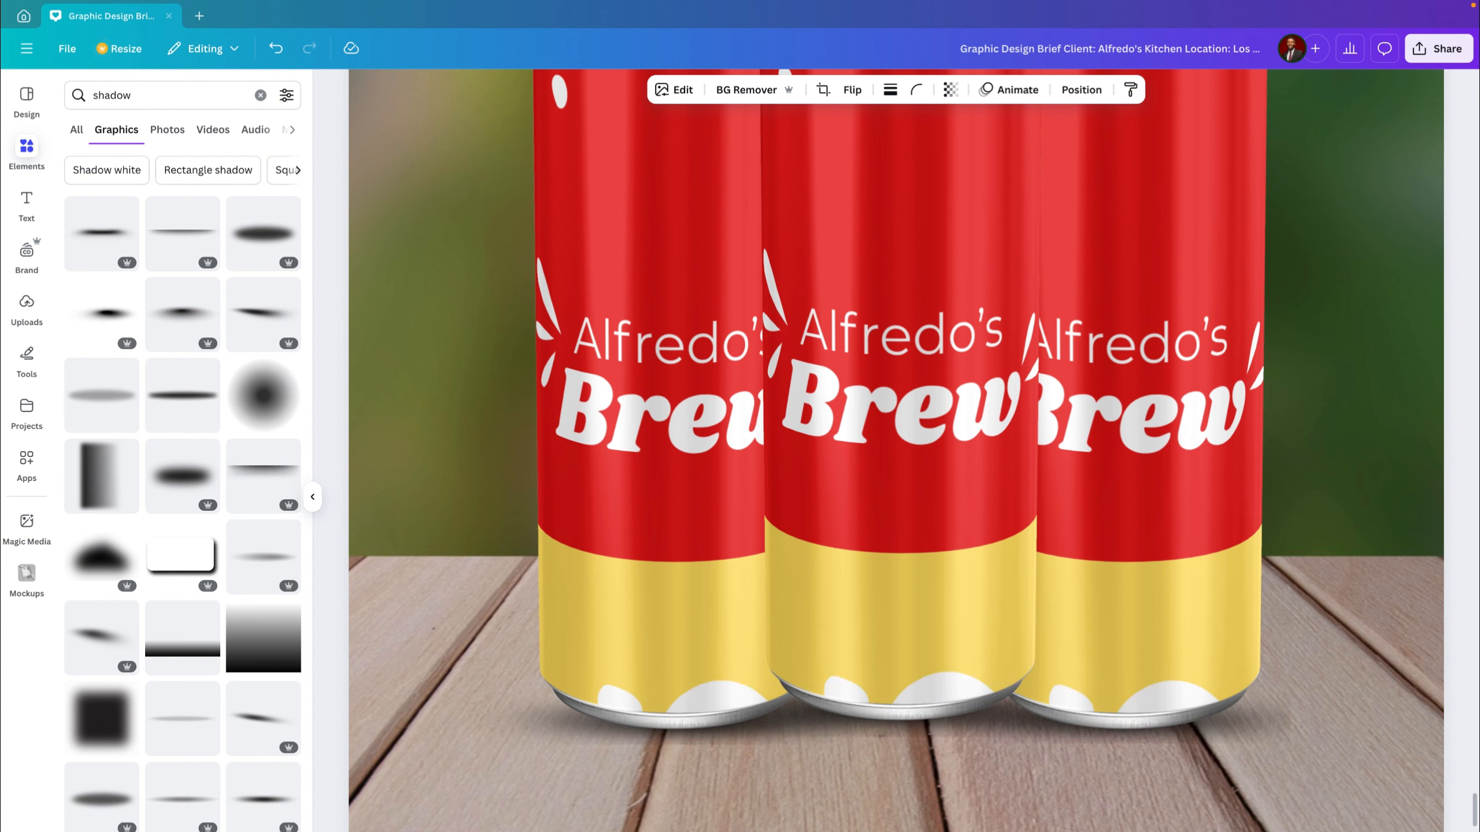
key("Up")
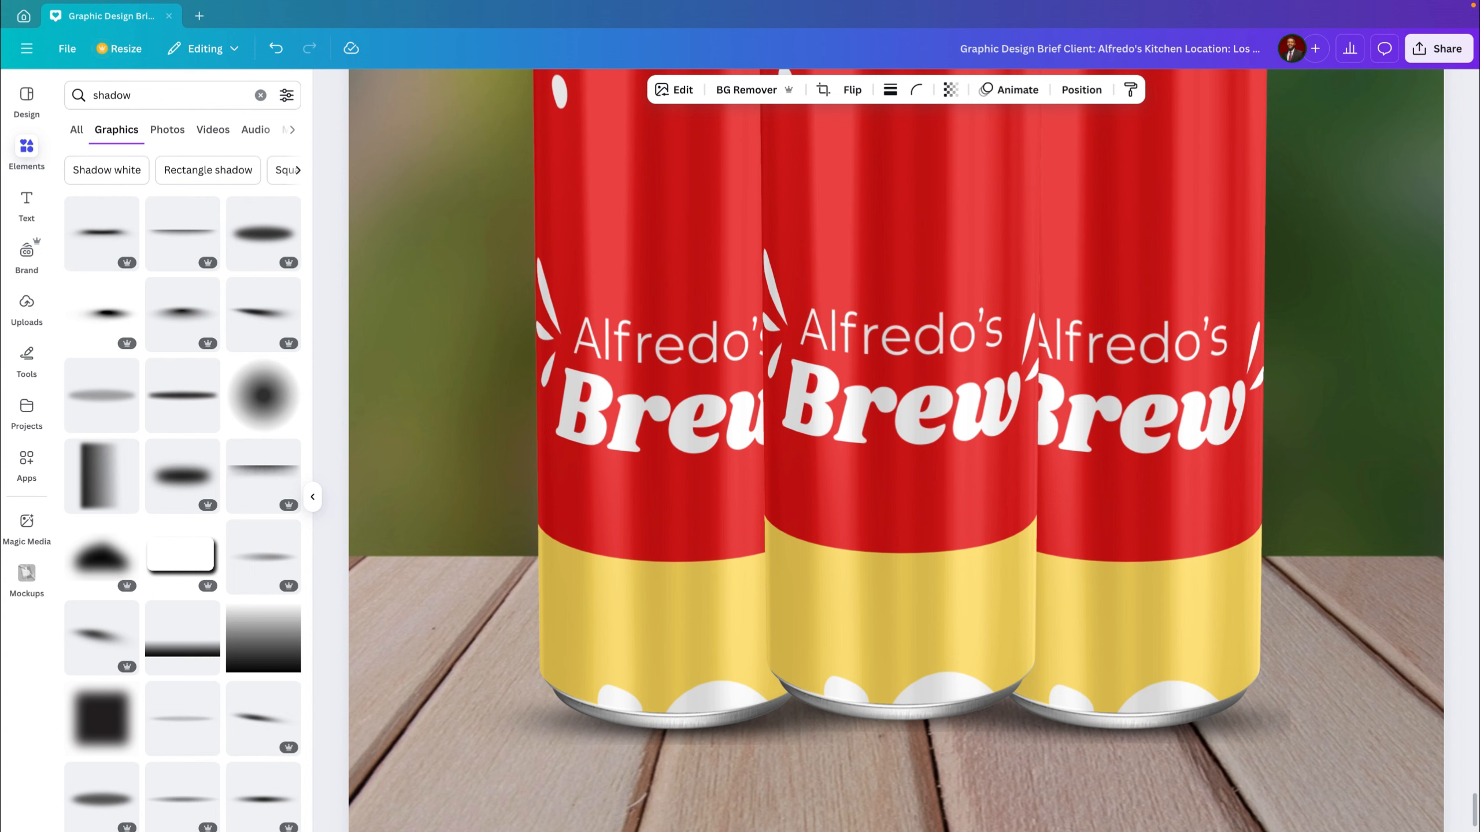
left_click(1059, 810)
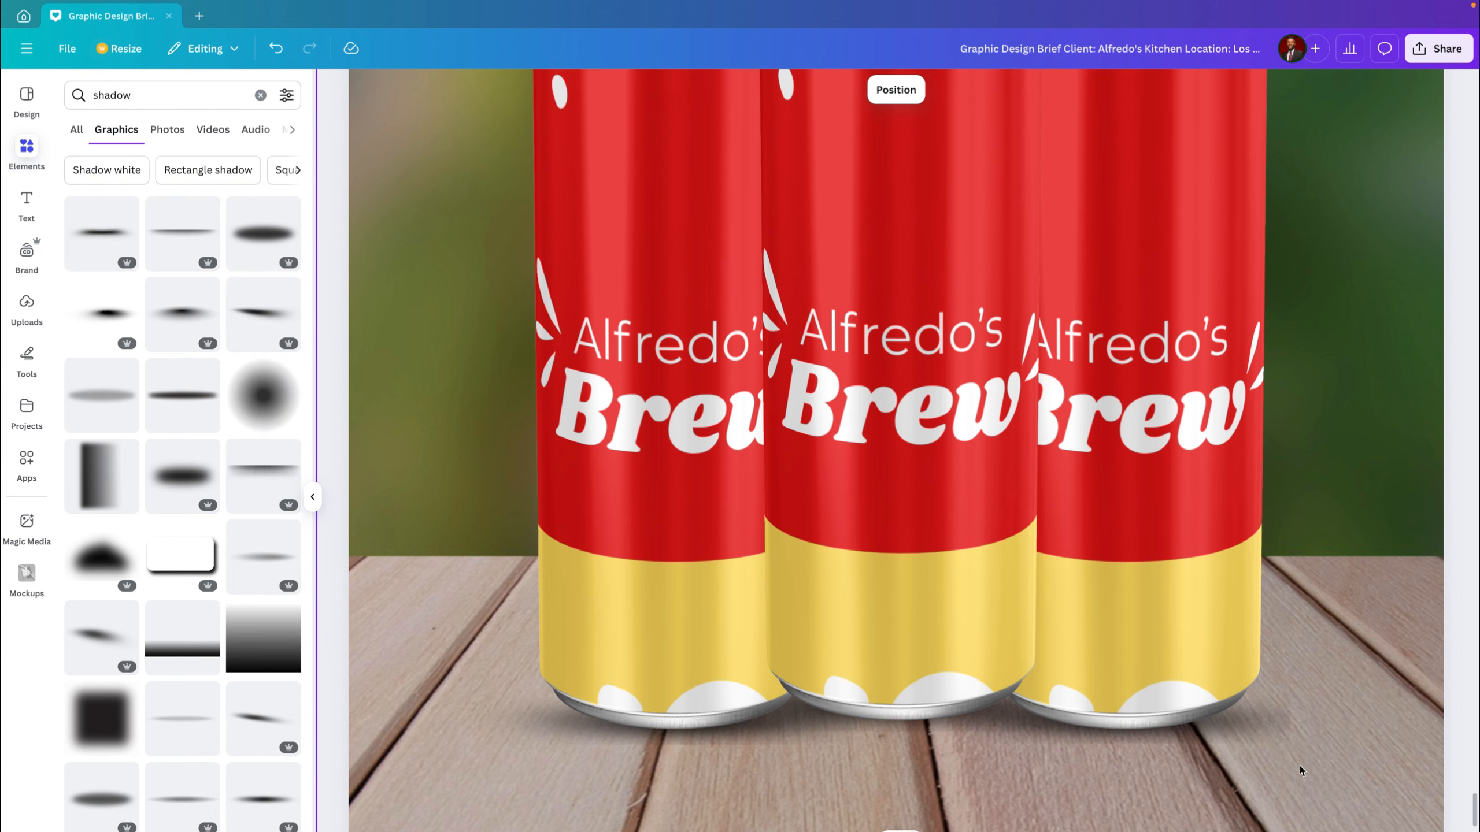
Step: Slightly shrink the shadow under the right can so it extends less past the can's outer edge
left_click(1255, 726)
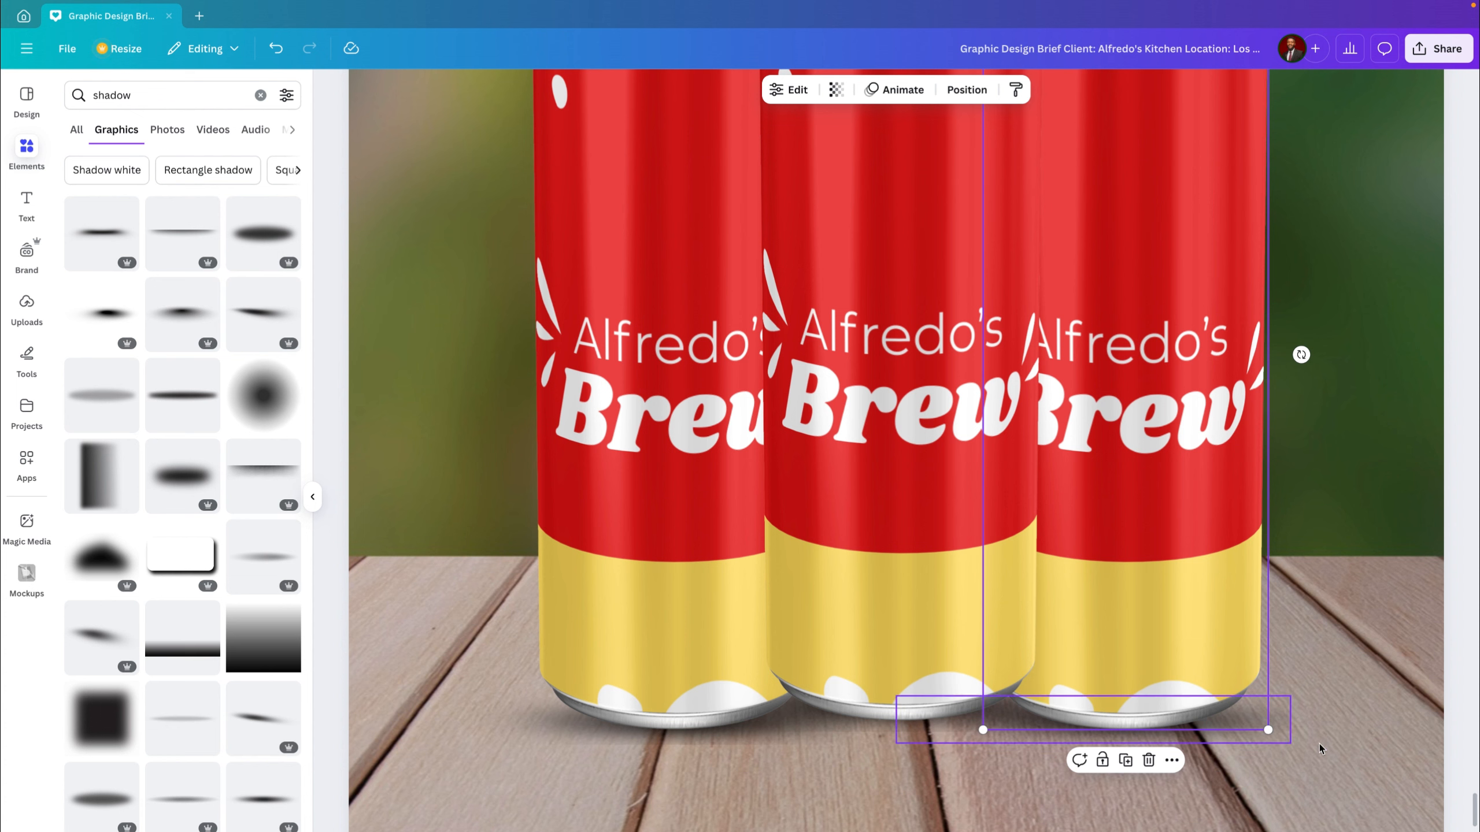
left_click(1324, 744)
left_click(1279, 726)
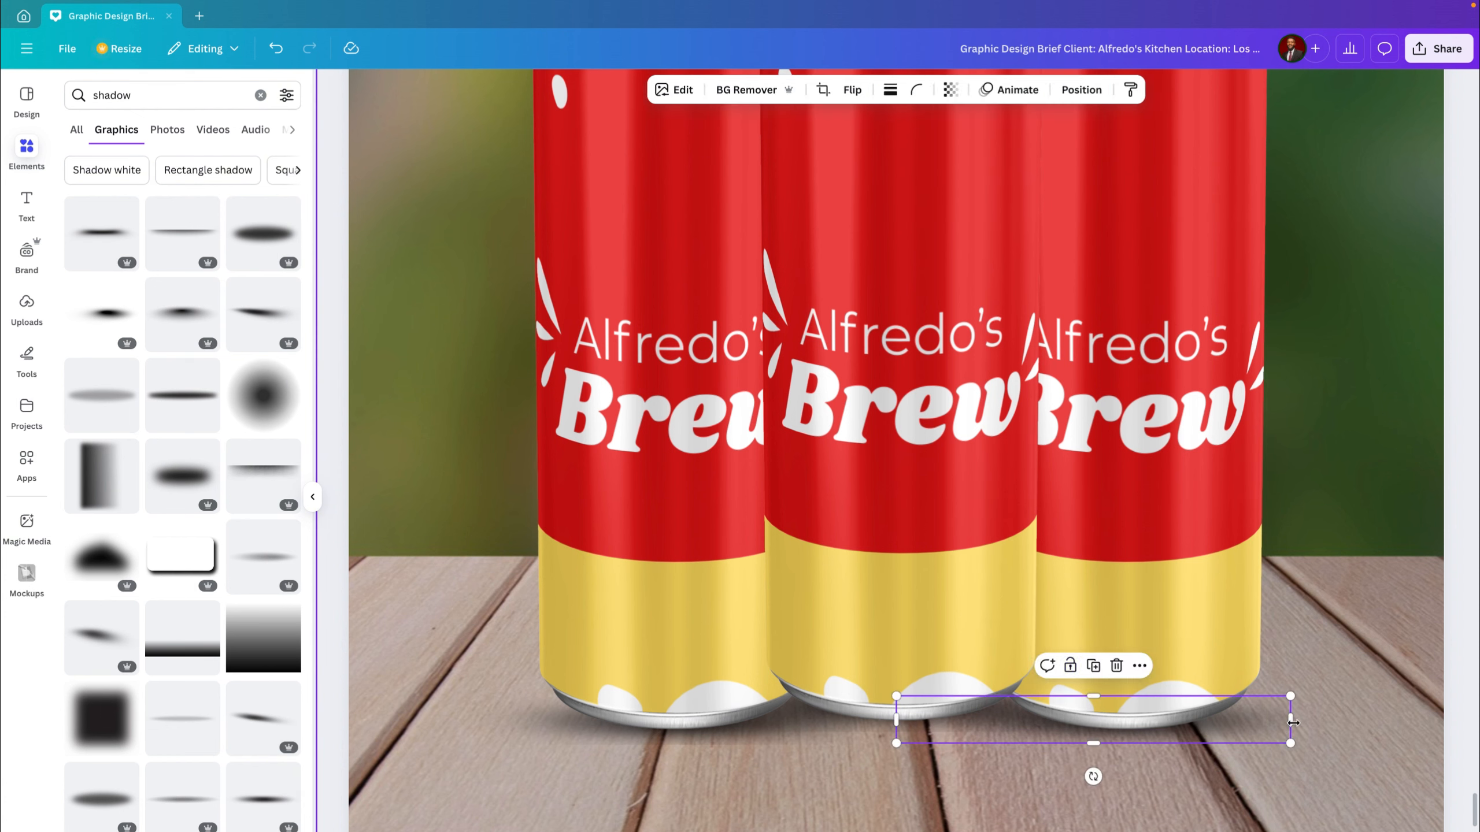
left_click_drag(1290, 739, 1270, 738)
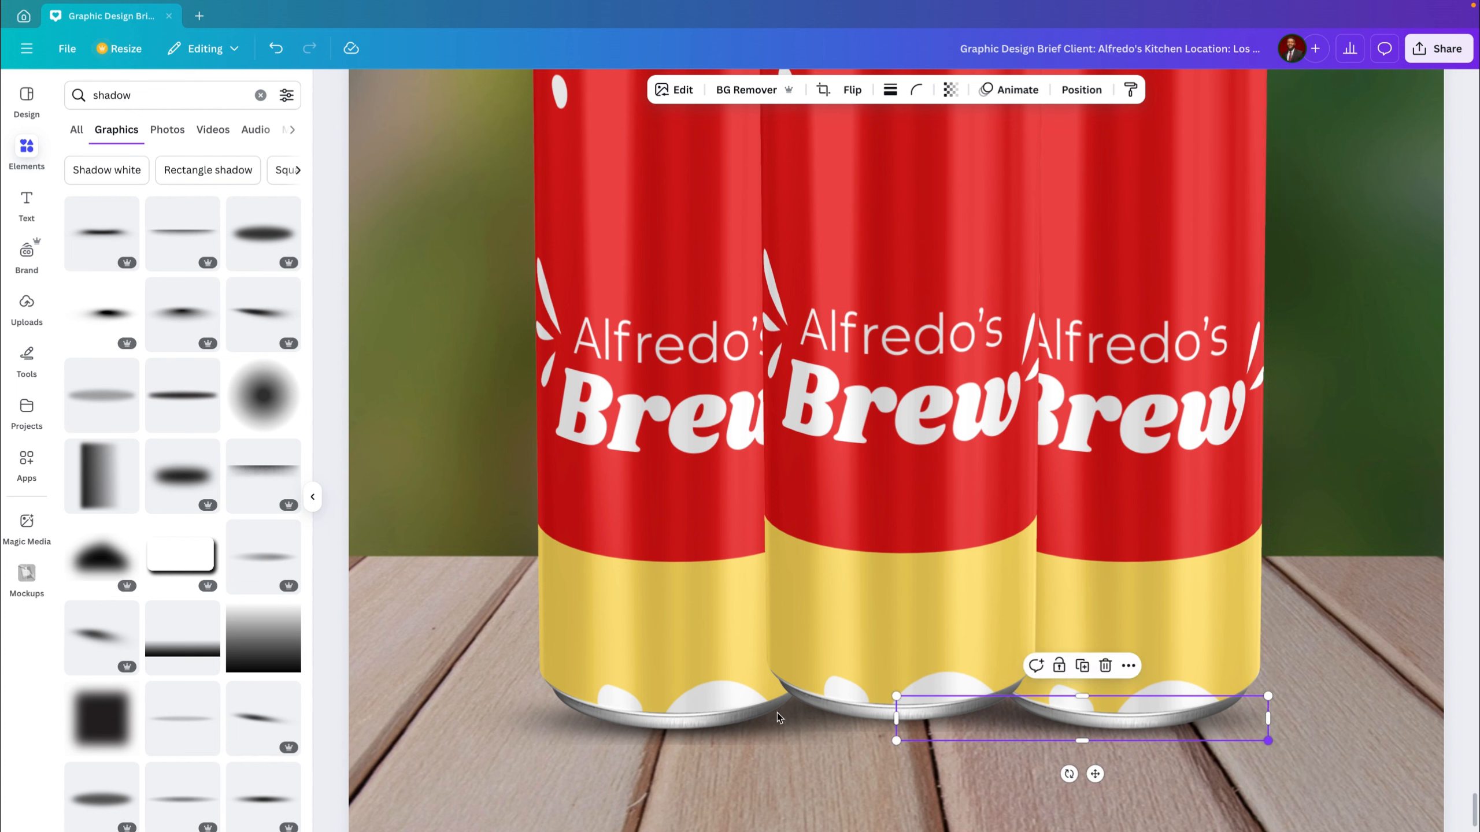
Step: Slightly shrink the shadow under the left can from its outer side and check it against the other two
left_click(541, 732)
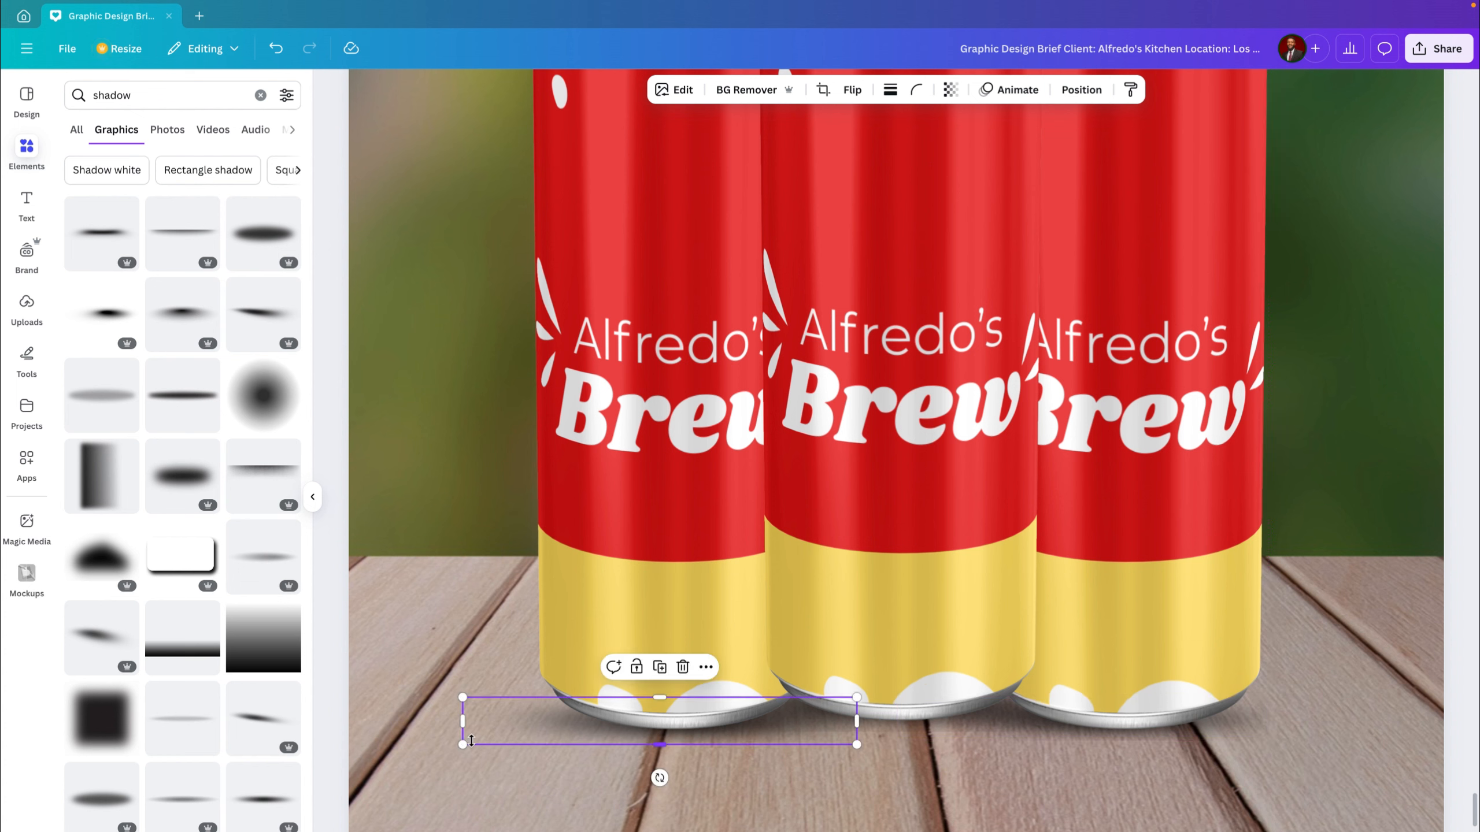
left_click_drag(463, 746, 492, 740)
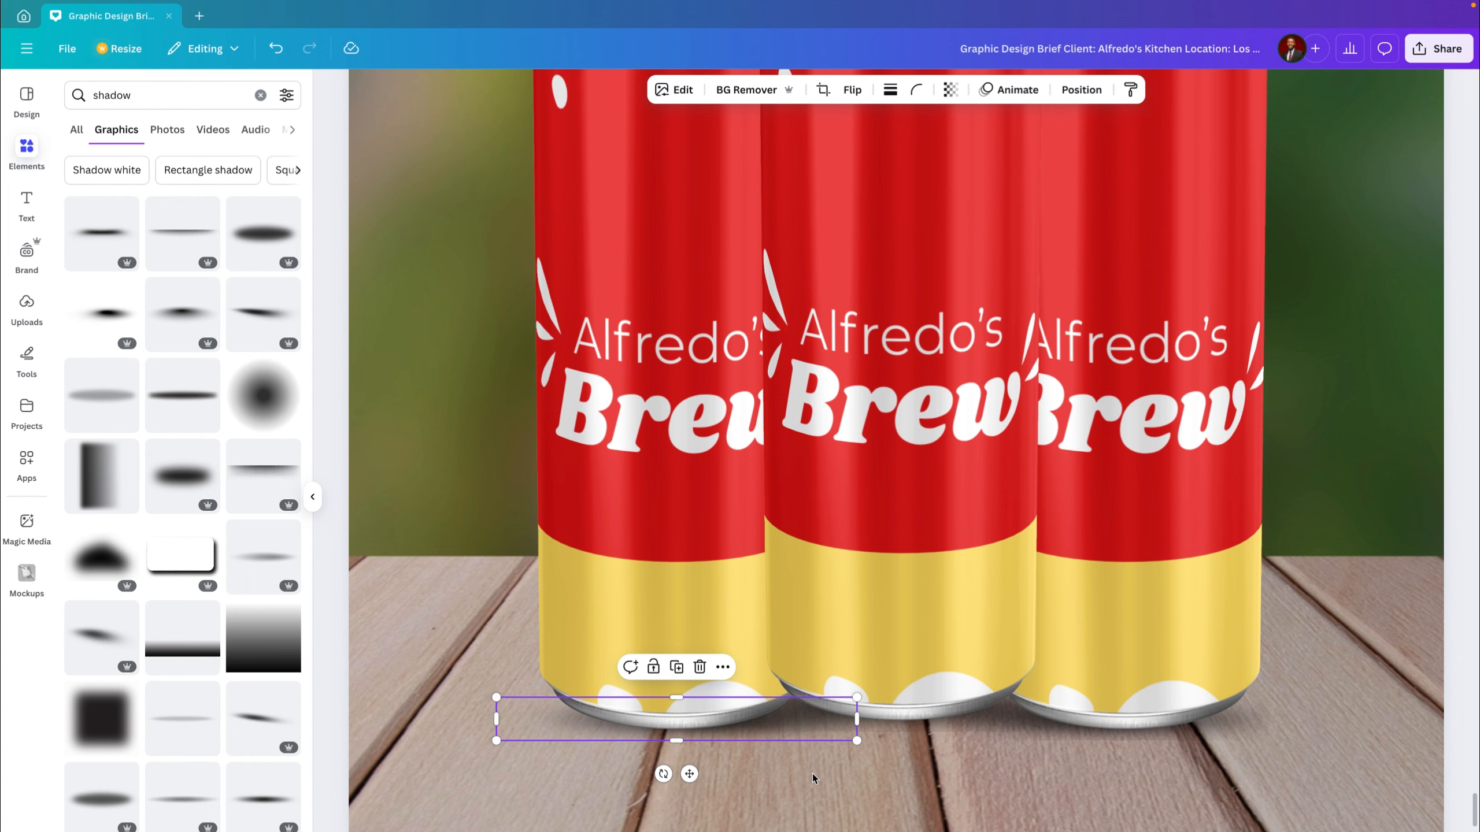
left_click(874, 786)
scroll(1019, 781, "down", 5)
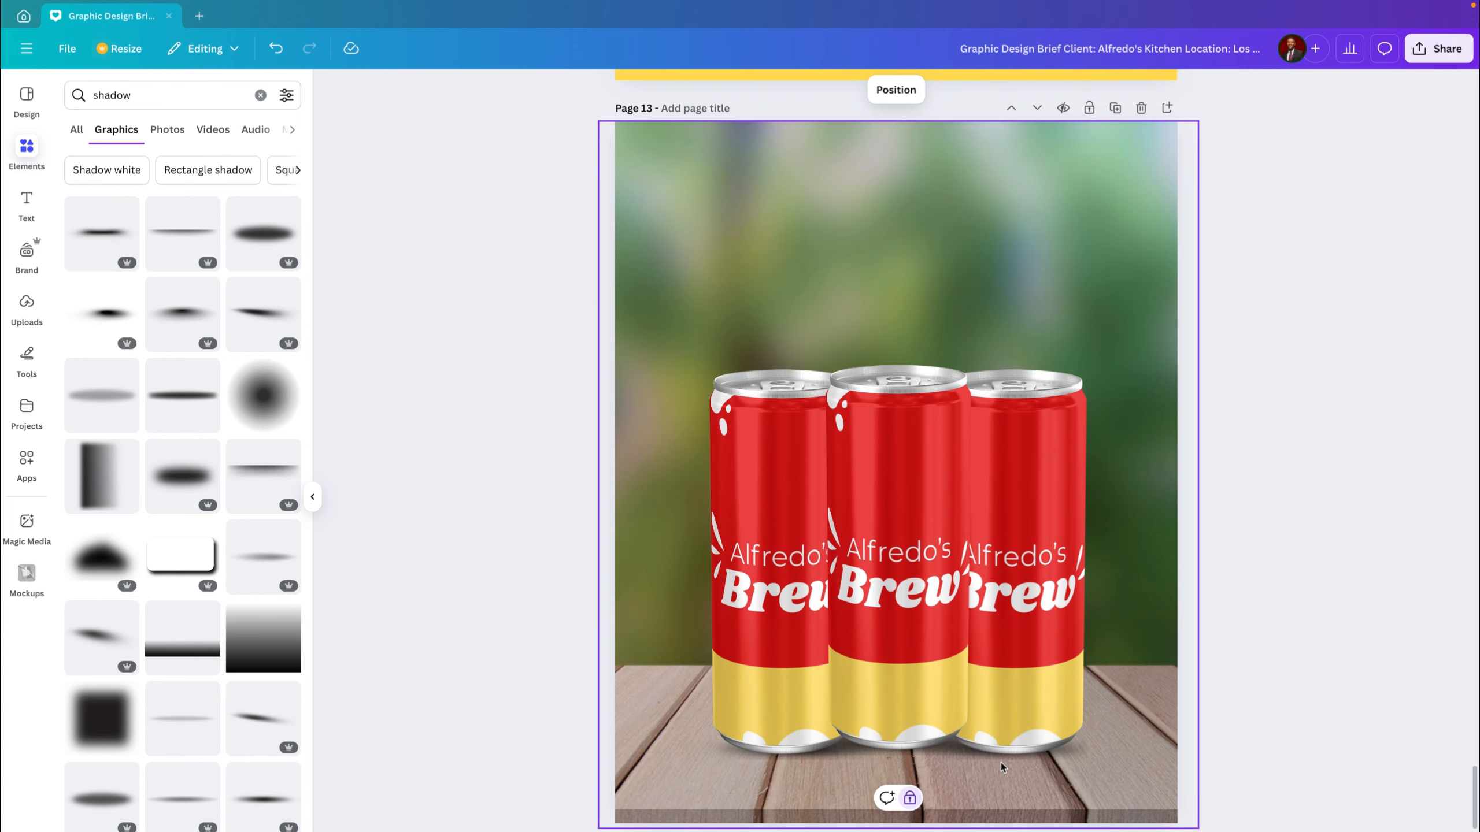
scroll(993, 761, "up", 5)
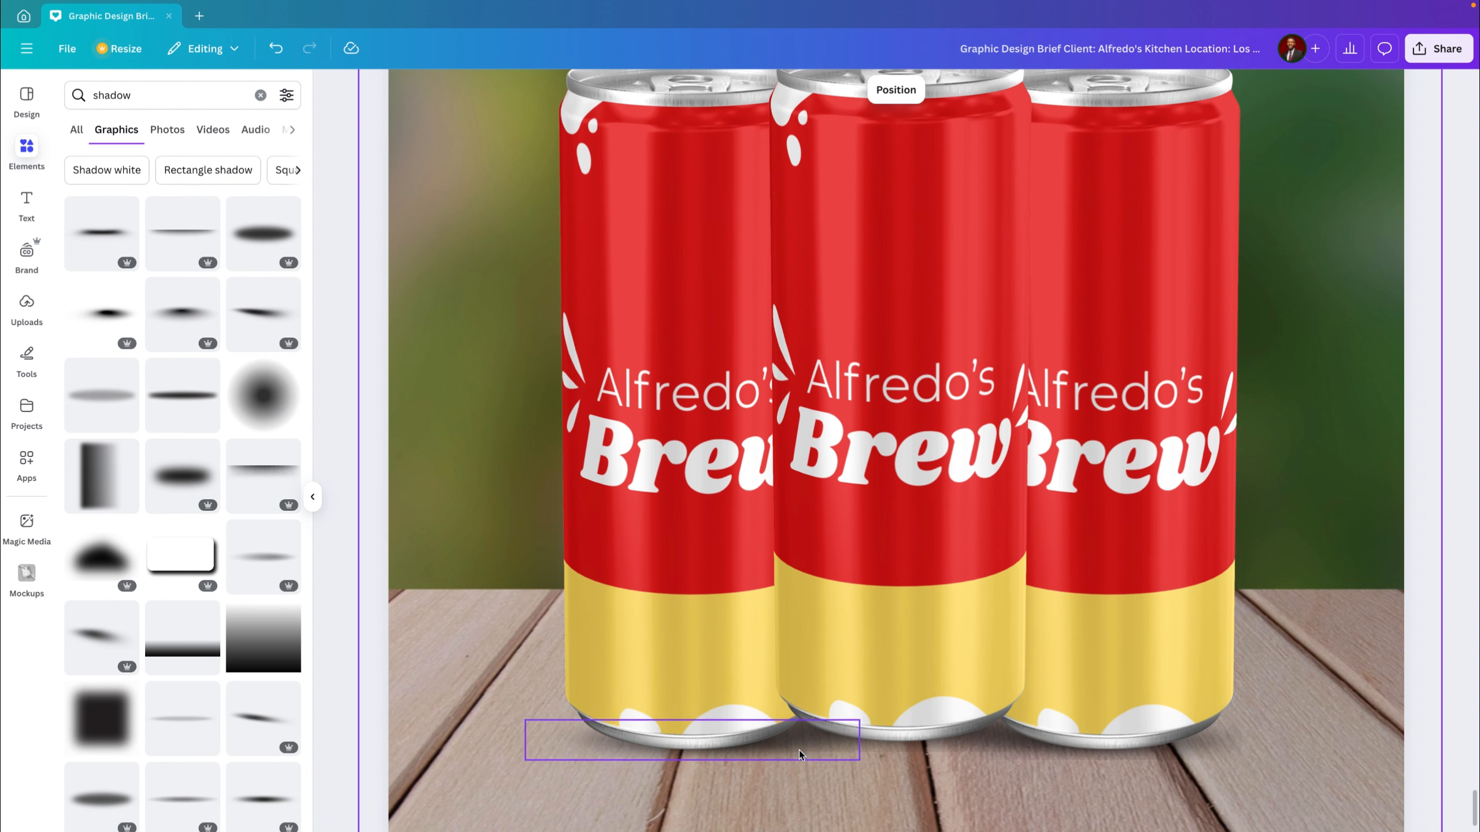
left_click(777, 752)
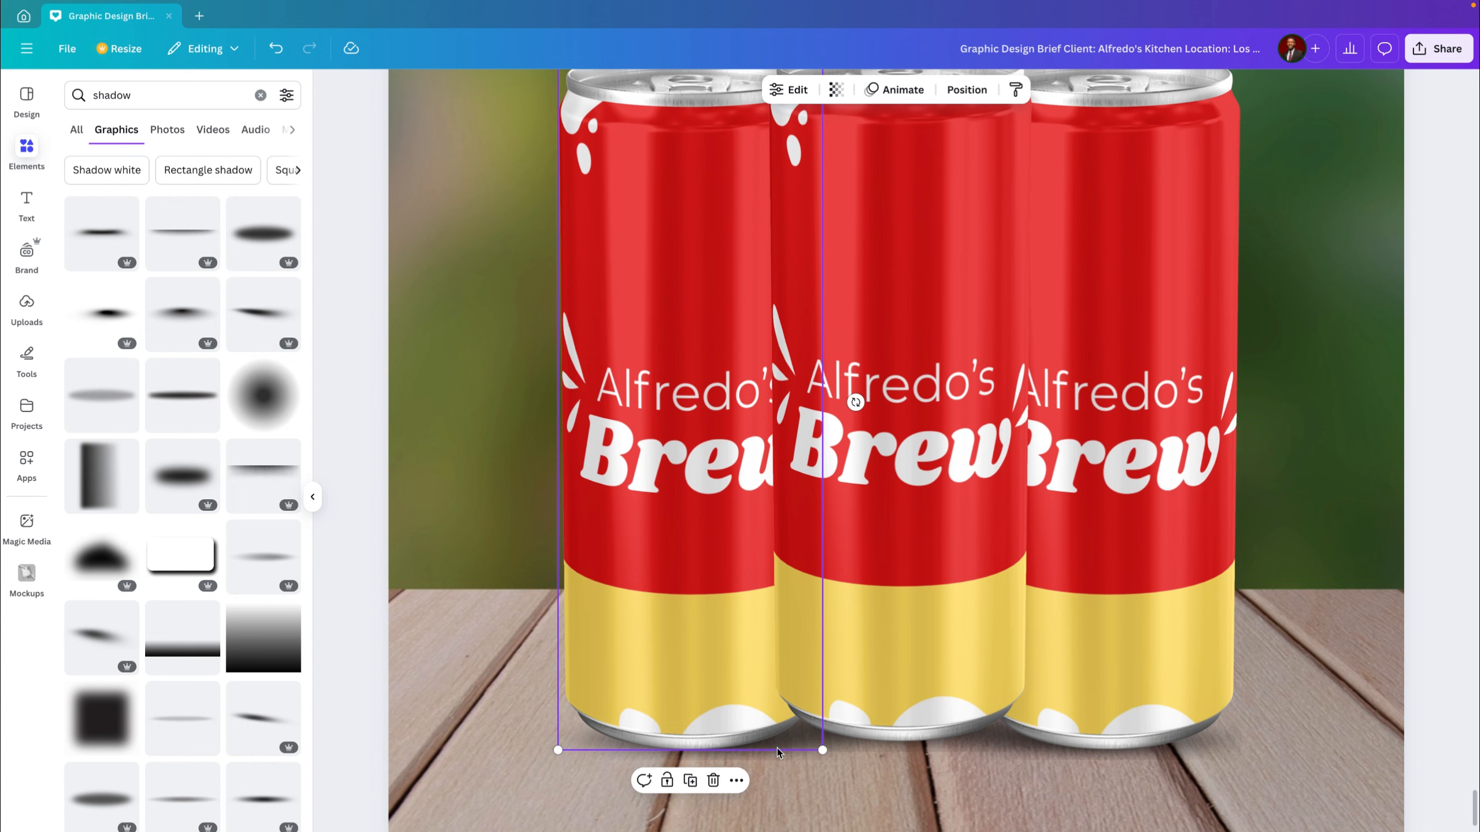
left_click(790, 756)
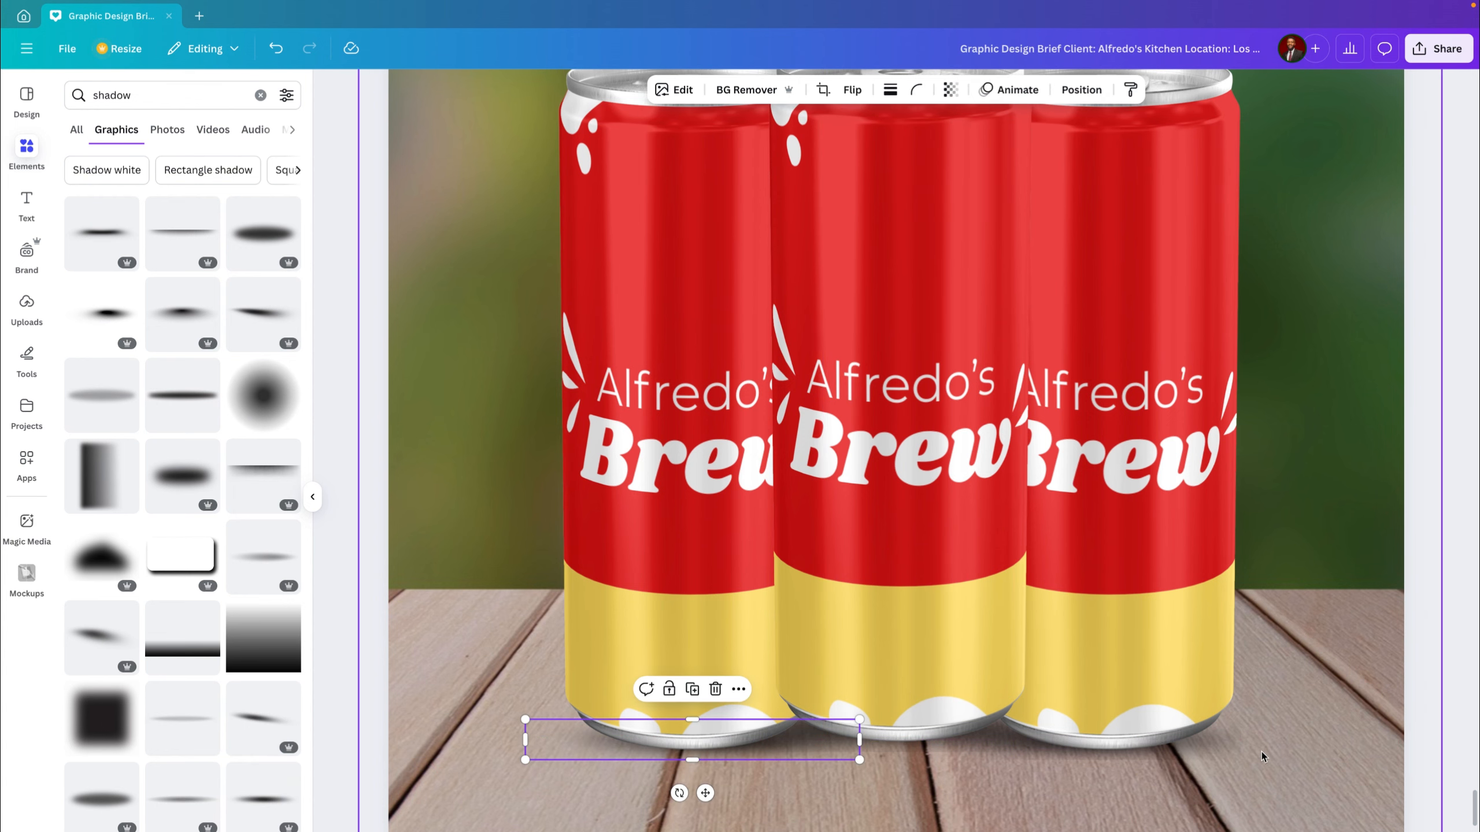
scroll(1265, 812, "down", 5)
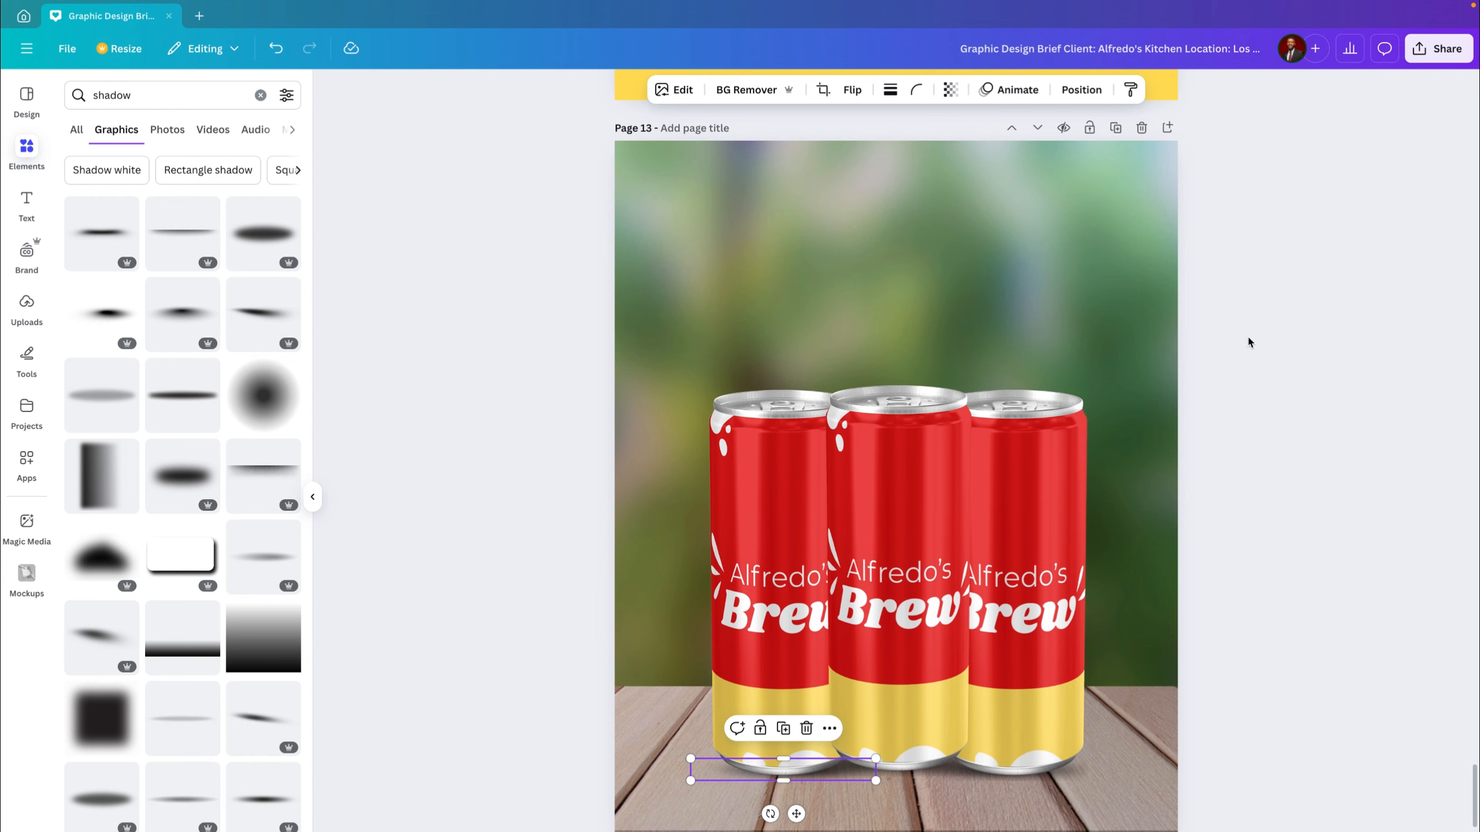
left_click(1060, 314)
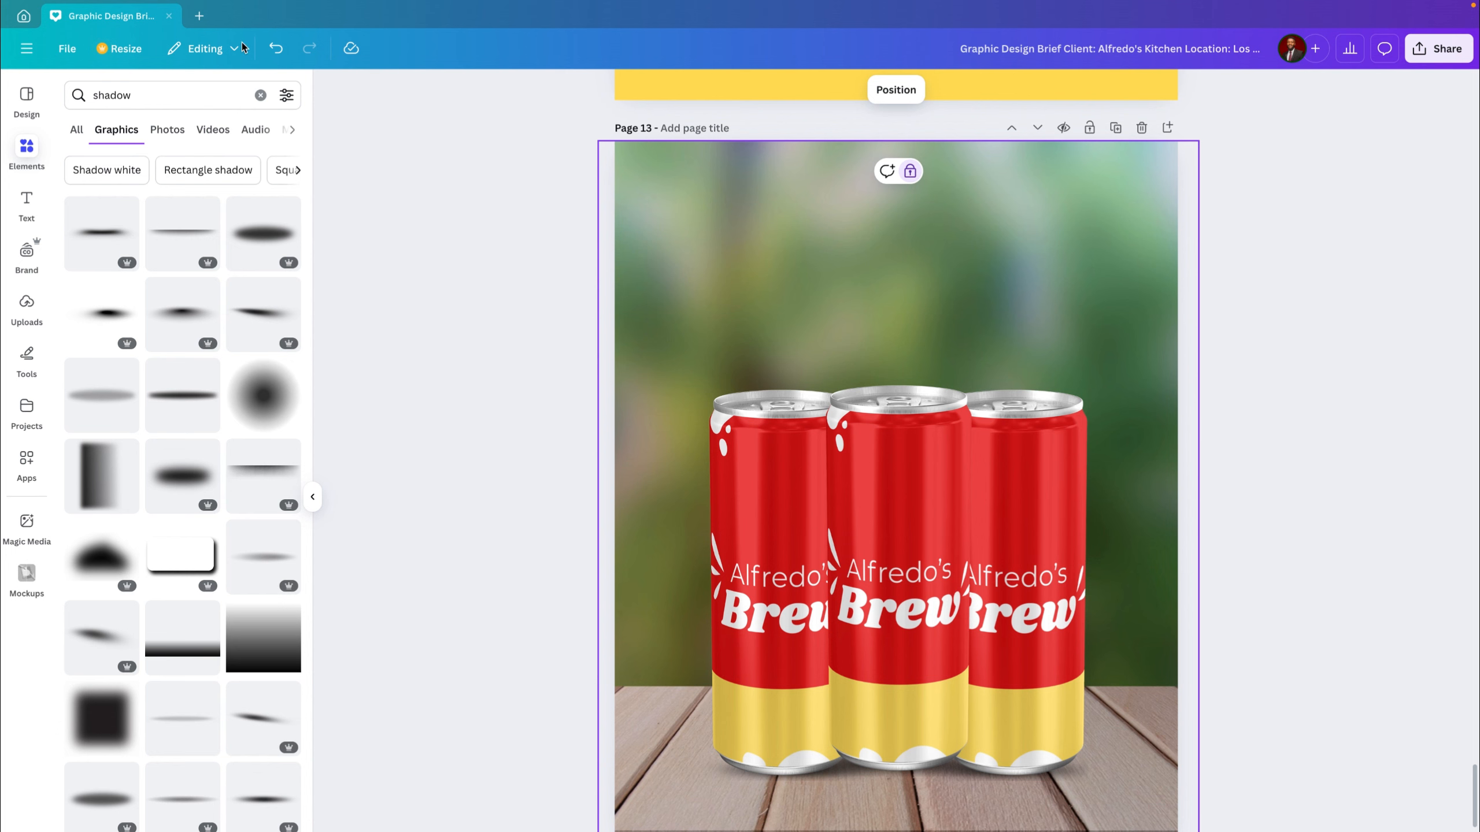
Step: Search the graphics library for "light effect"
left_click(161, 96)
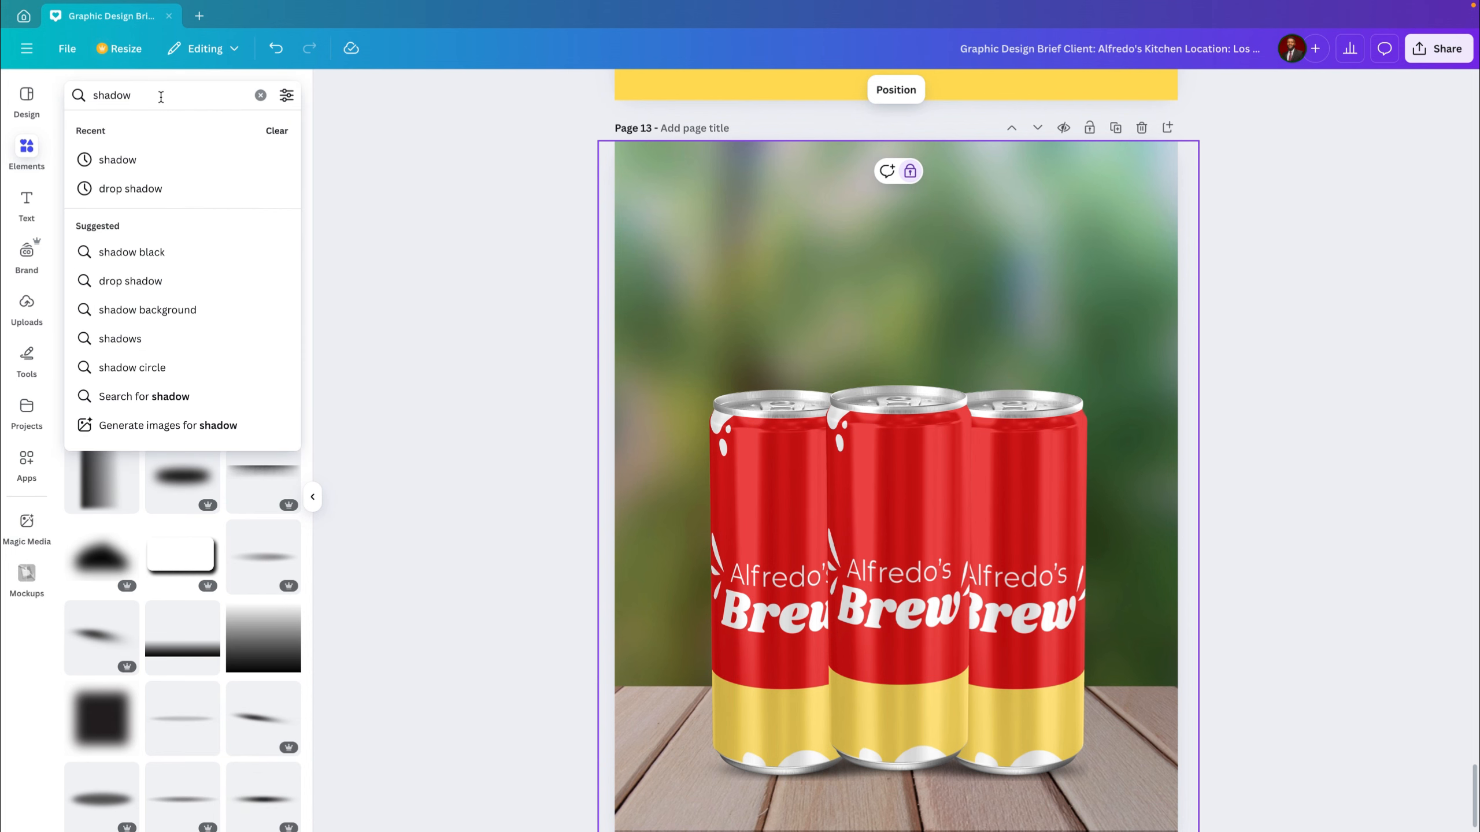
double_click(160, 96)
key("BackSpace")
type("lig")
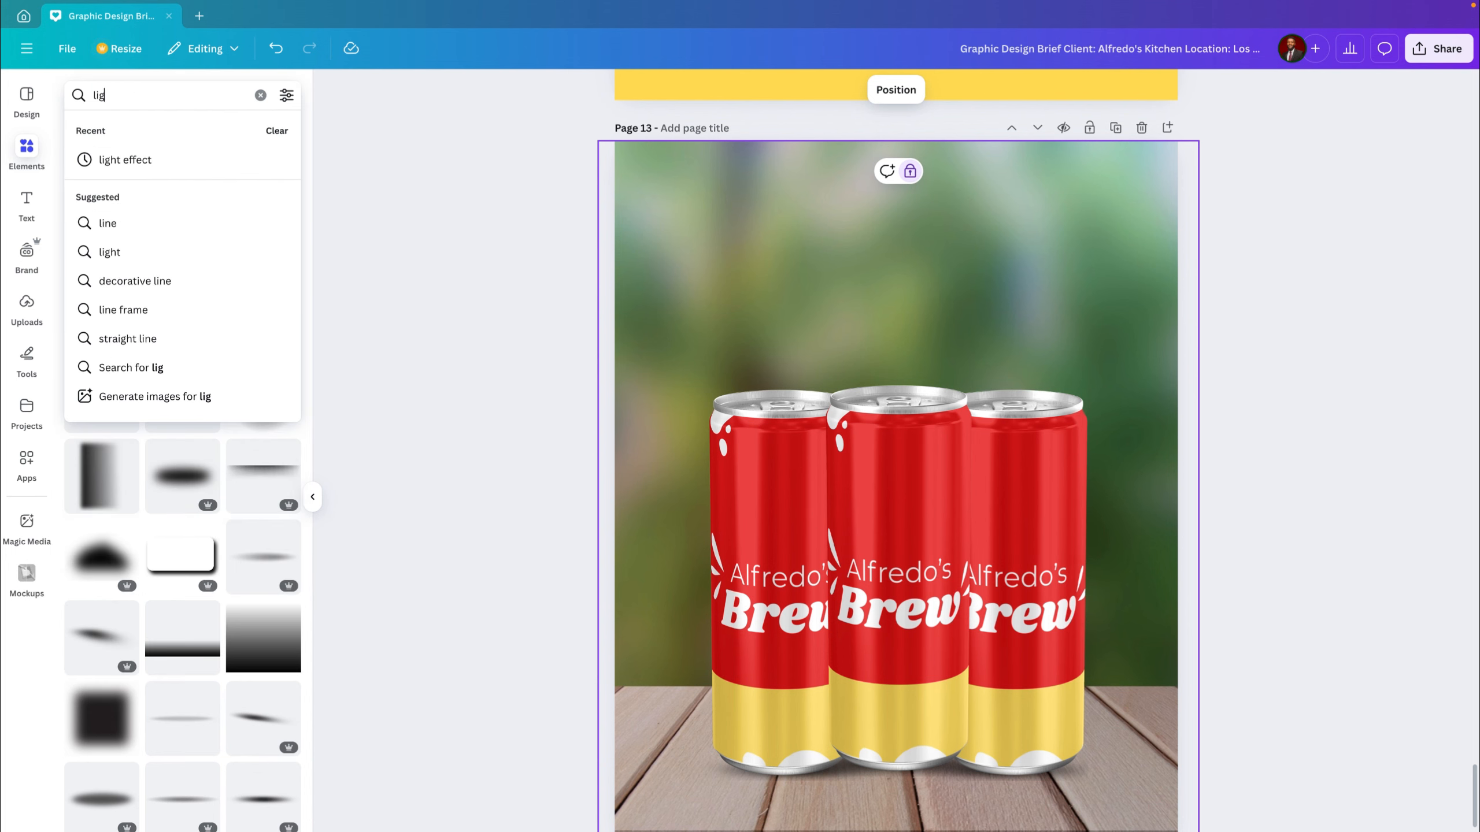
type("he")
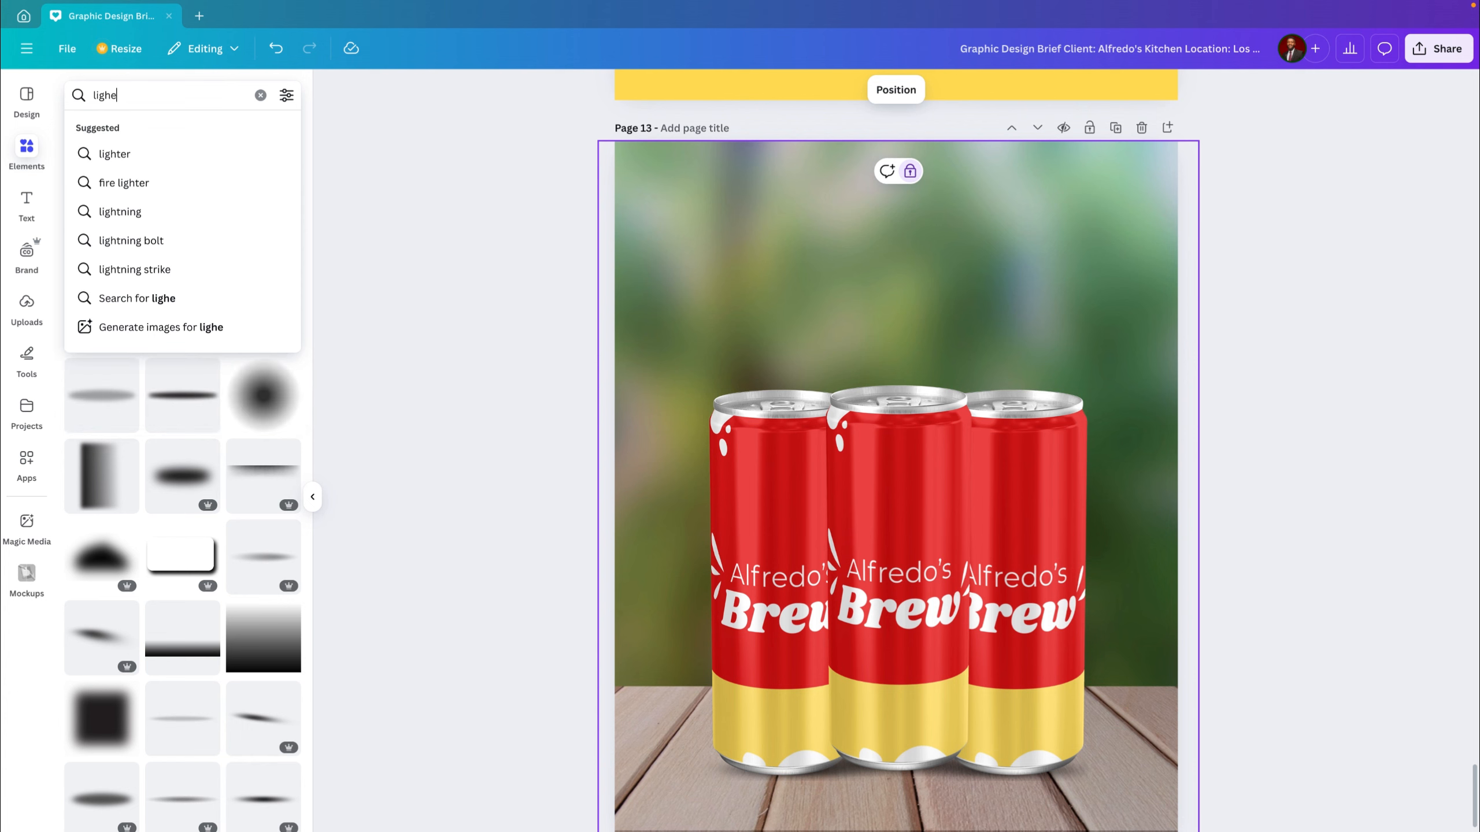
key("BackSpace")
type("t")
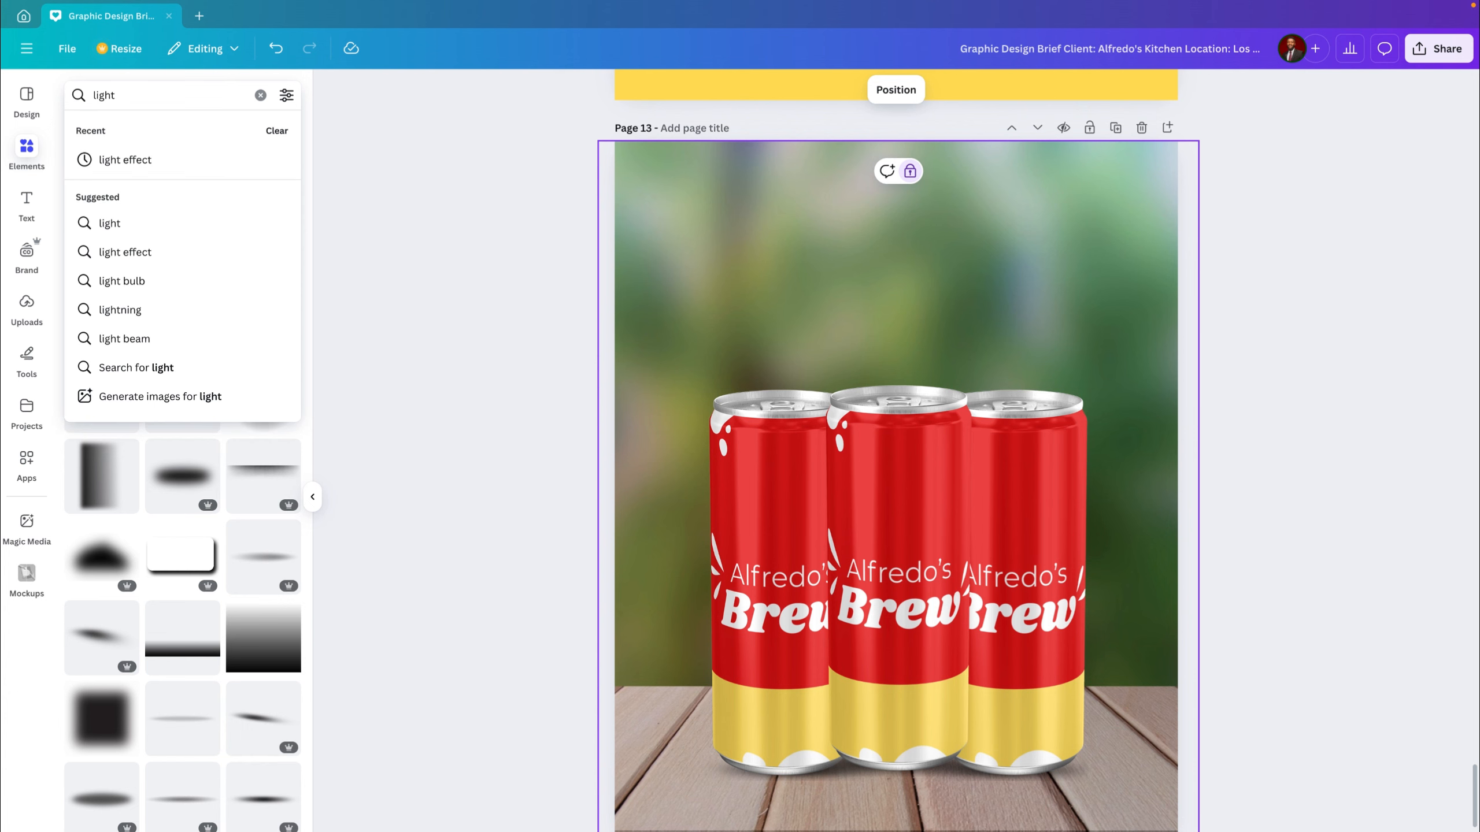
left_click(123, 161)
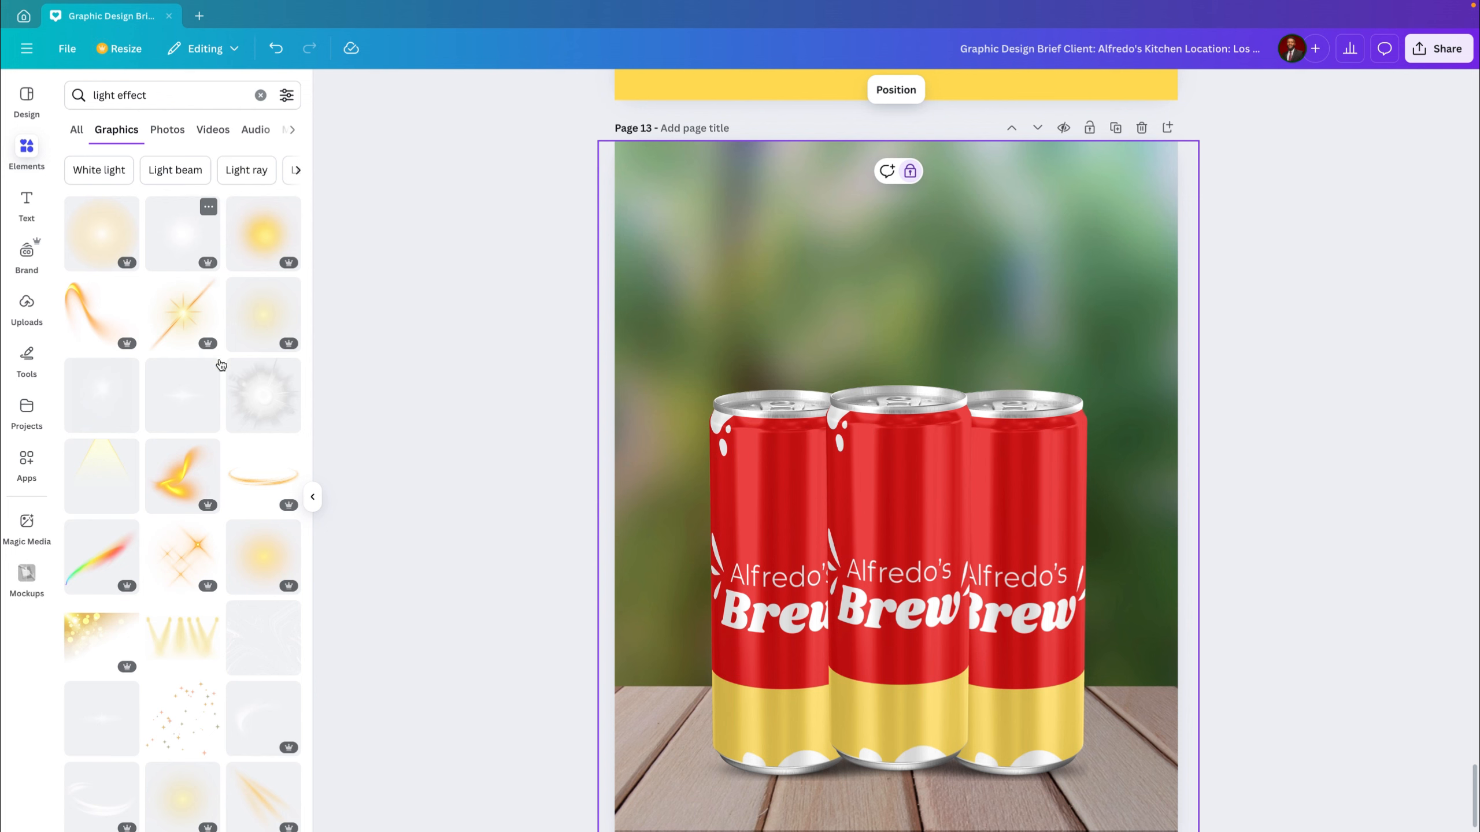
Step: Add a small white star flare in place of the large one, tilt it diagonally and set it on the left can's outer rim edge
left_click(181, 400)
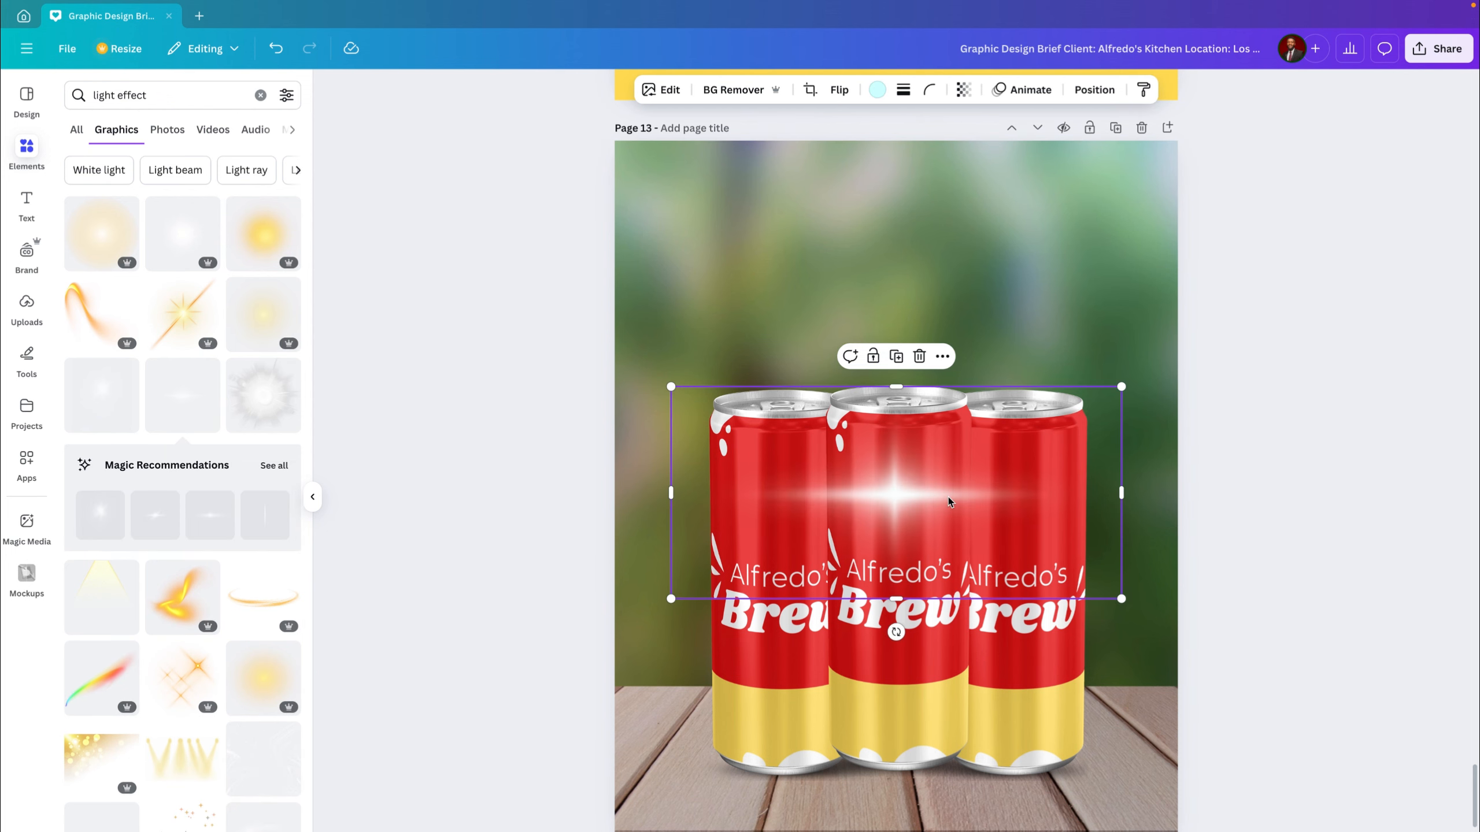
key("Delete")
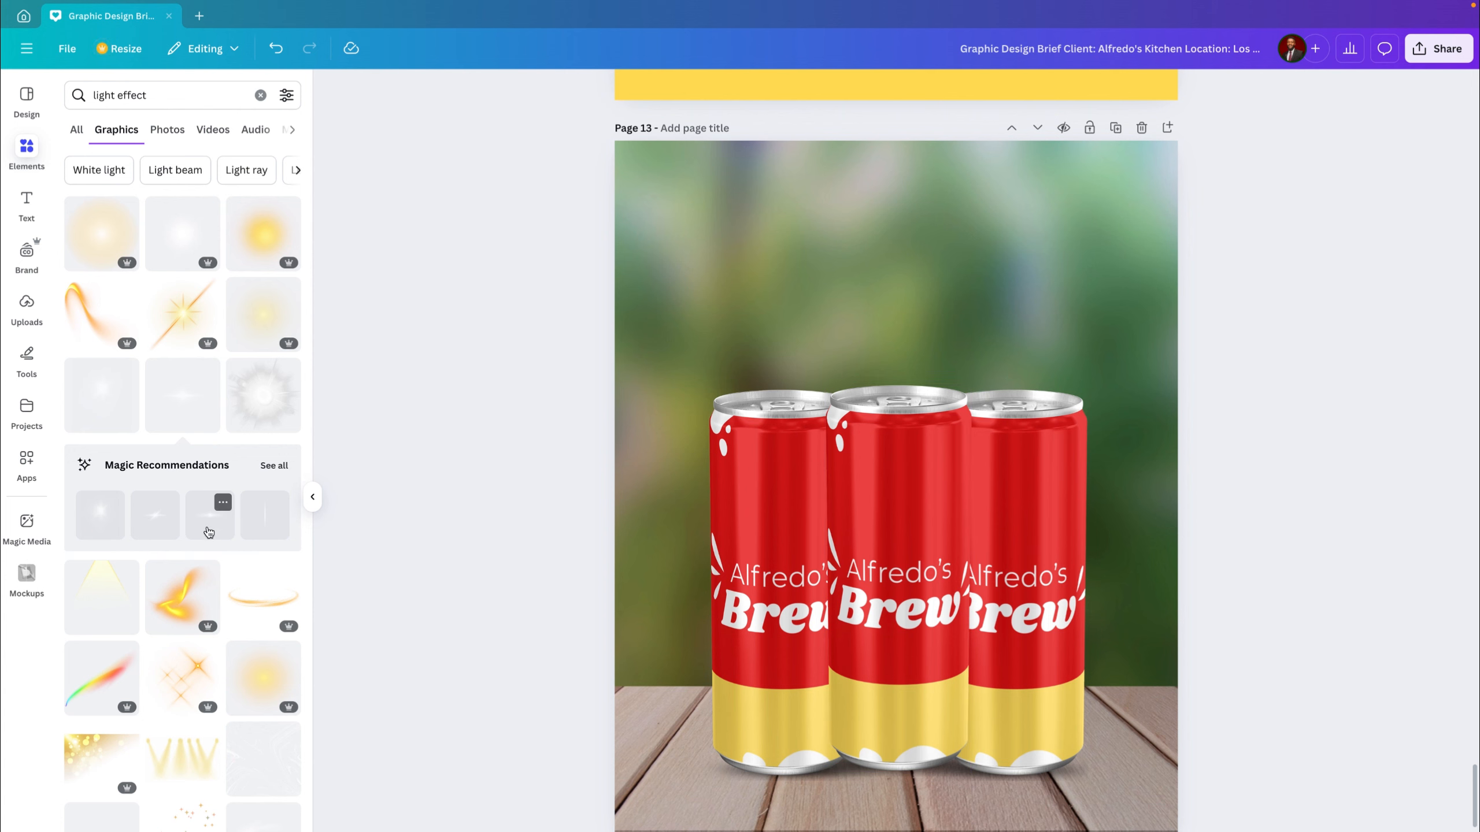
left_click(209, 532)
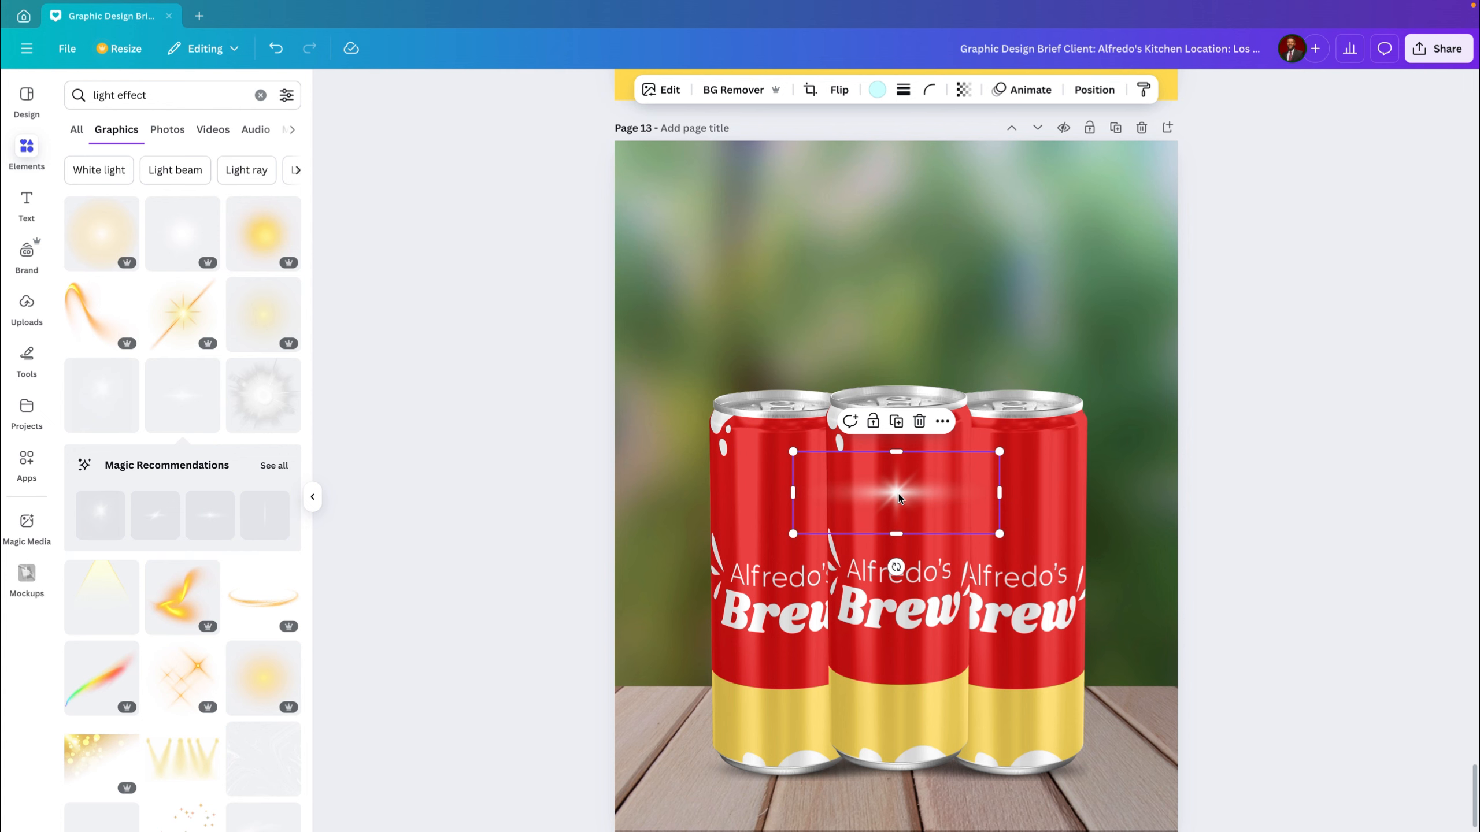
left_click_drag(899, 497, 706, 362)
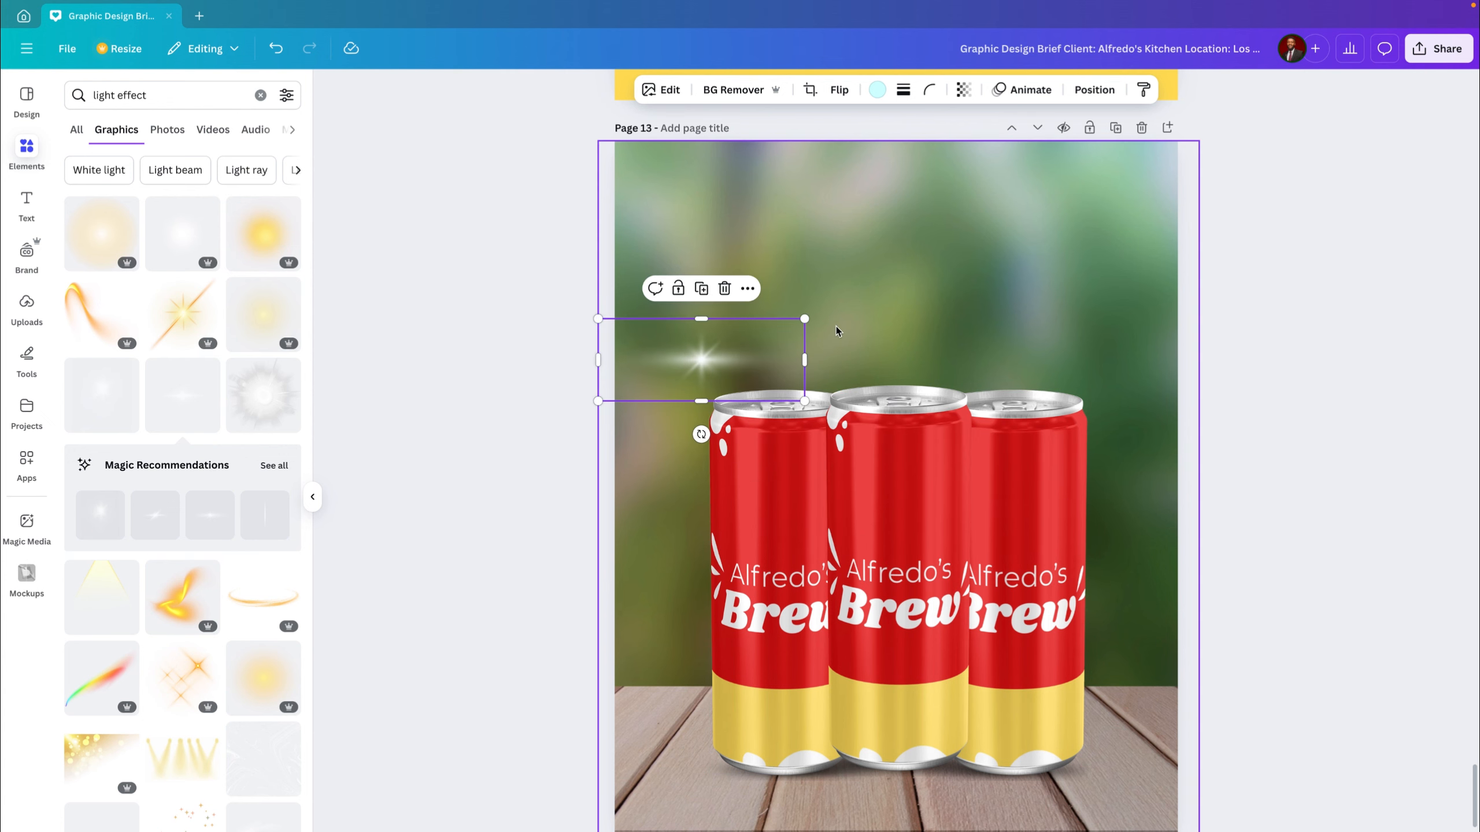
left_click_drag(700, 434, 755, 430)
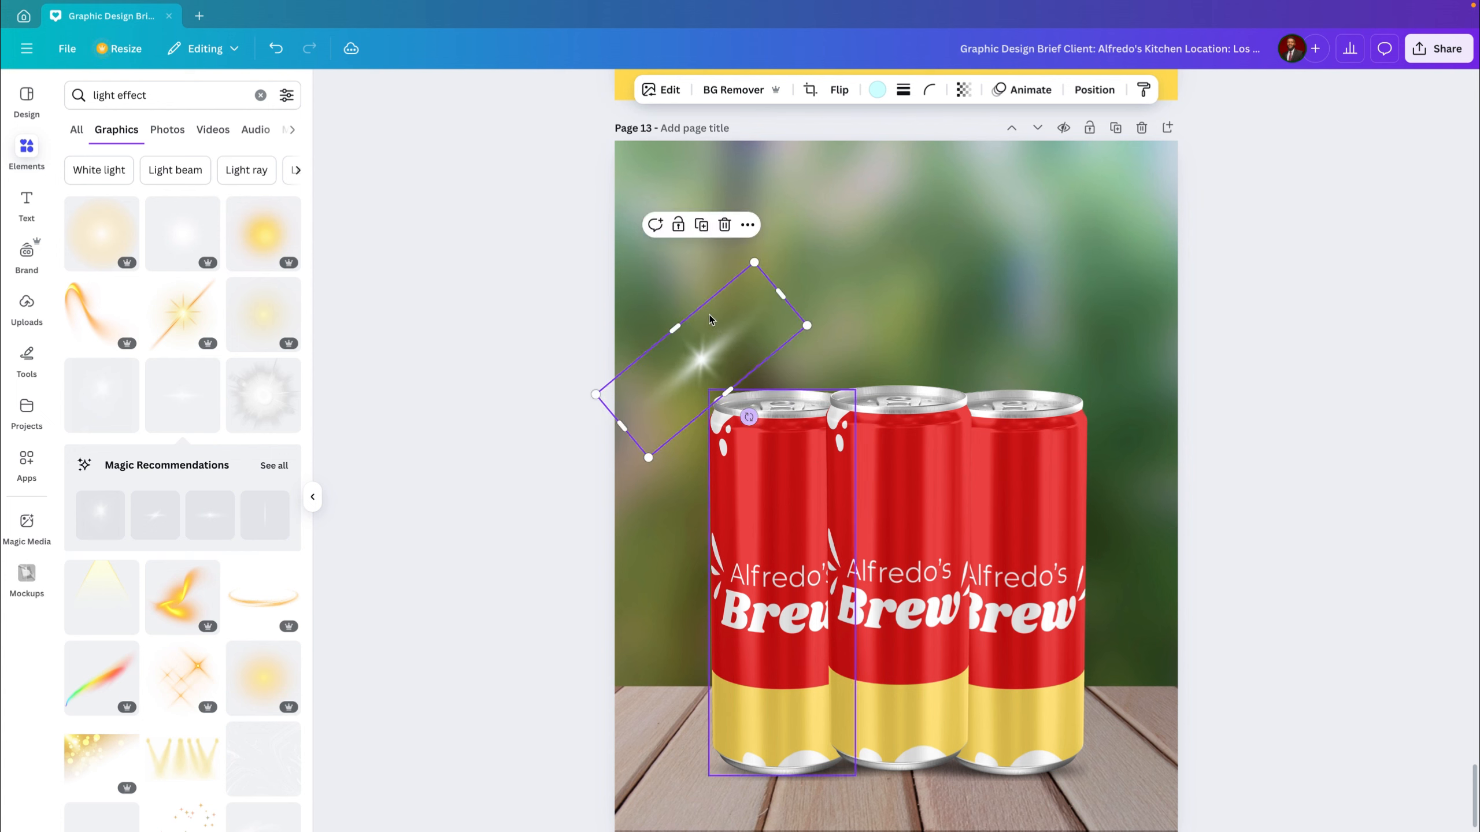
left_click_drag(738, 328, 751, 373)
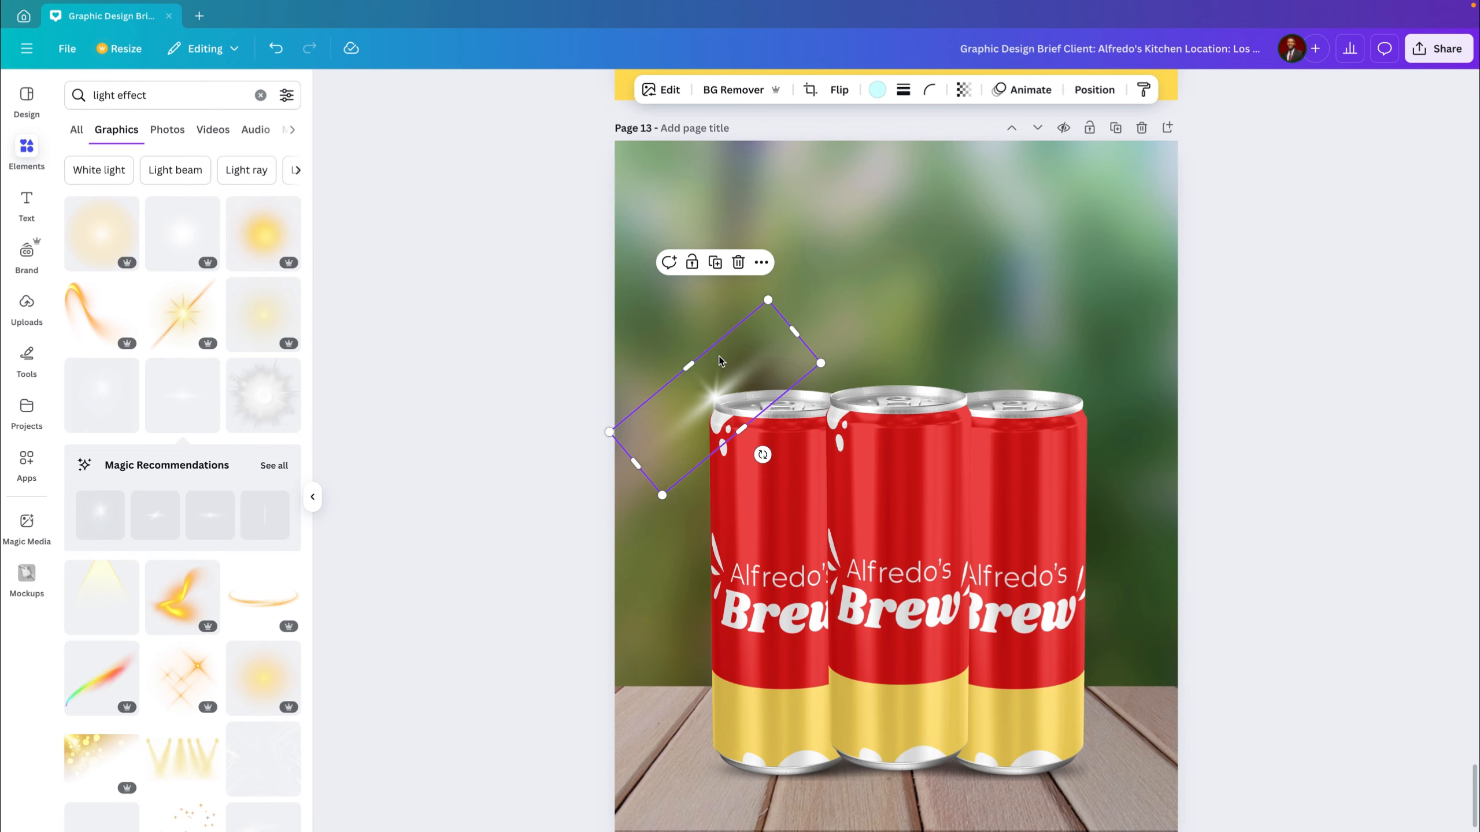
scroll(714, 358, "up", 5)
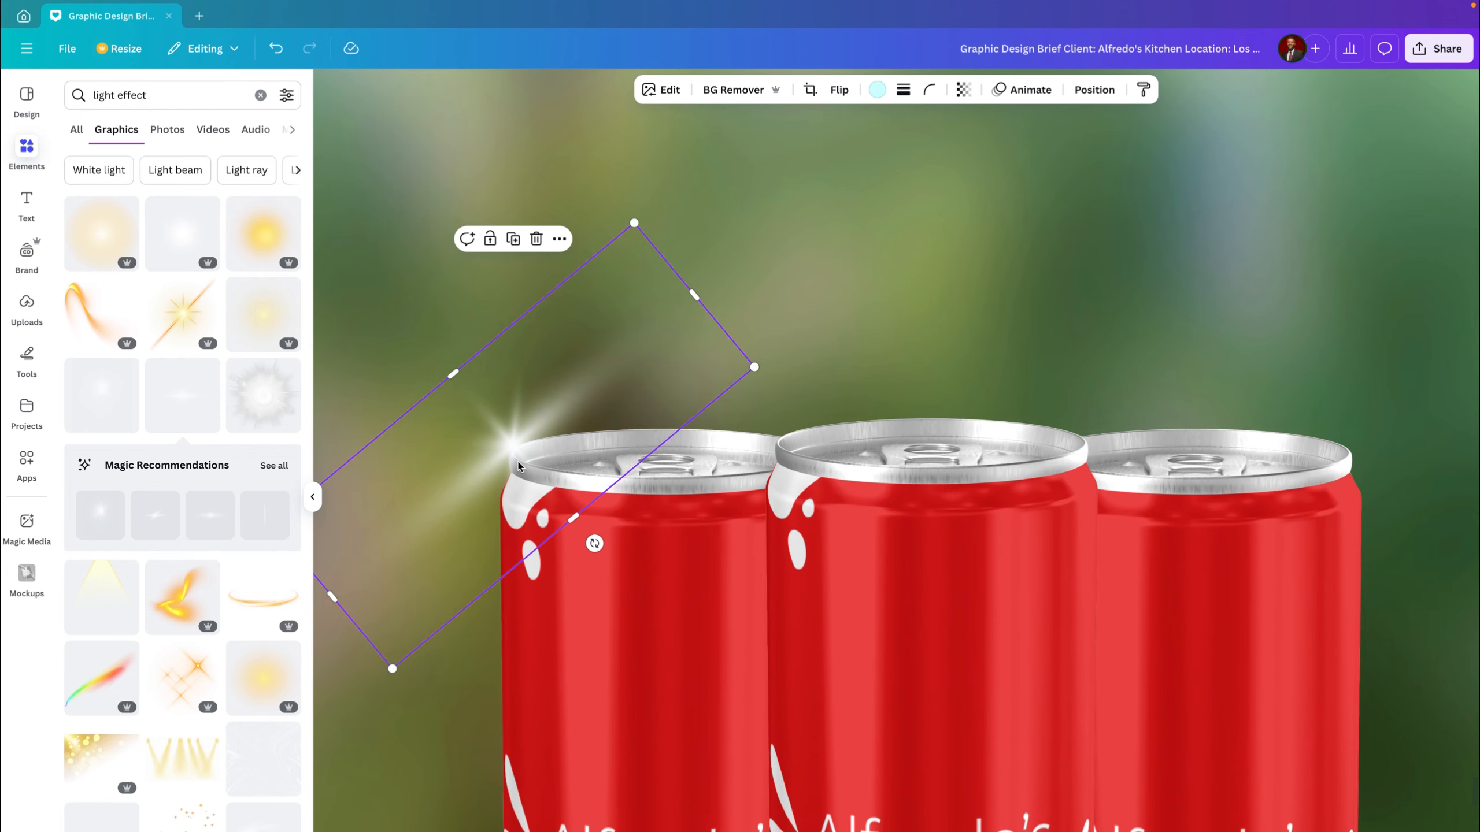
left_click_drag(541, 422, 541, 426)
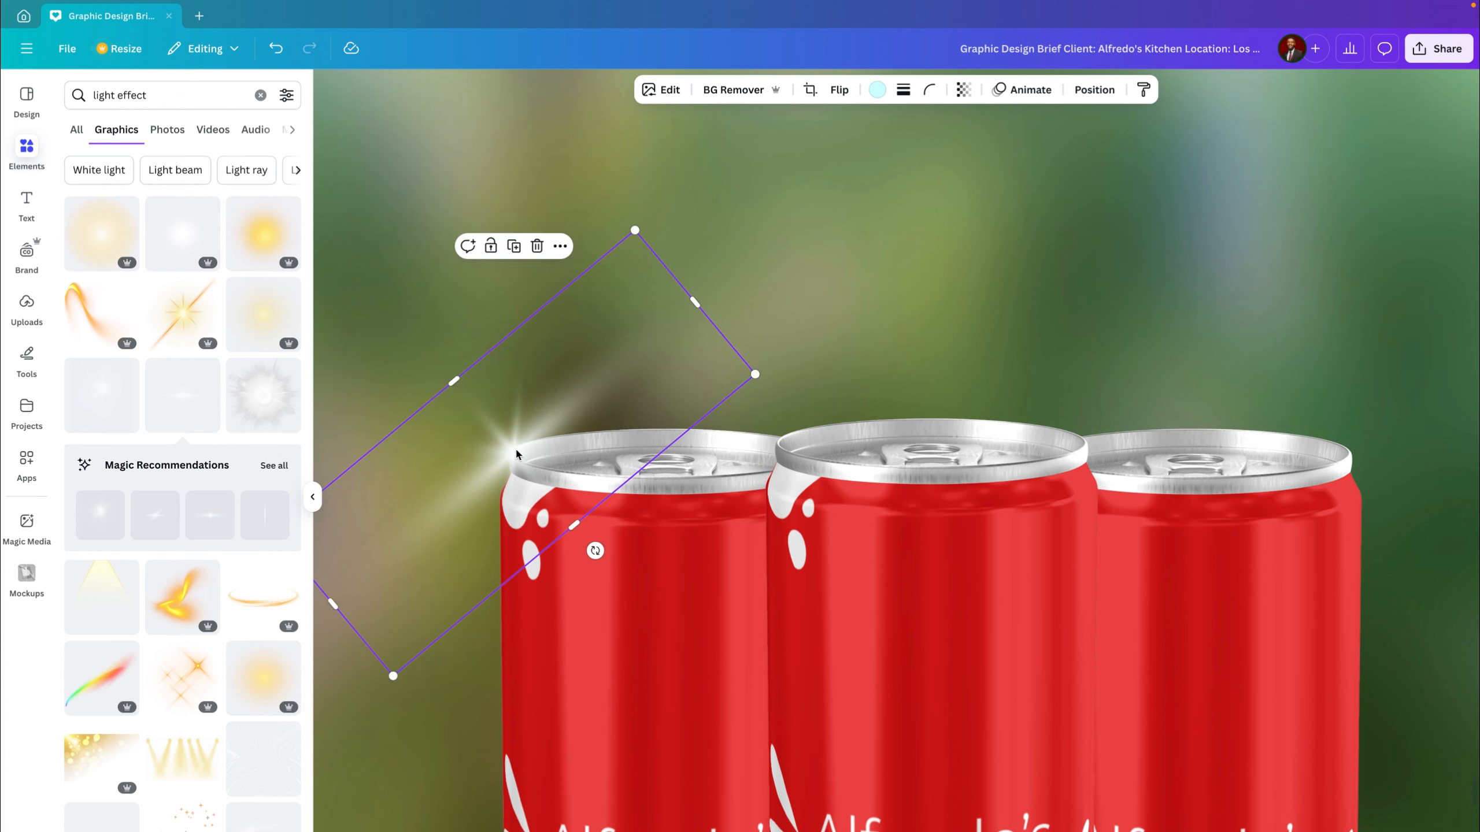
Step: Duplicate the left can's star flare beside the right can's rim and flip the copy vertically and horizontally
left_click_drag(515, 446, 1387, 432)
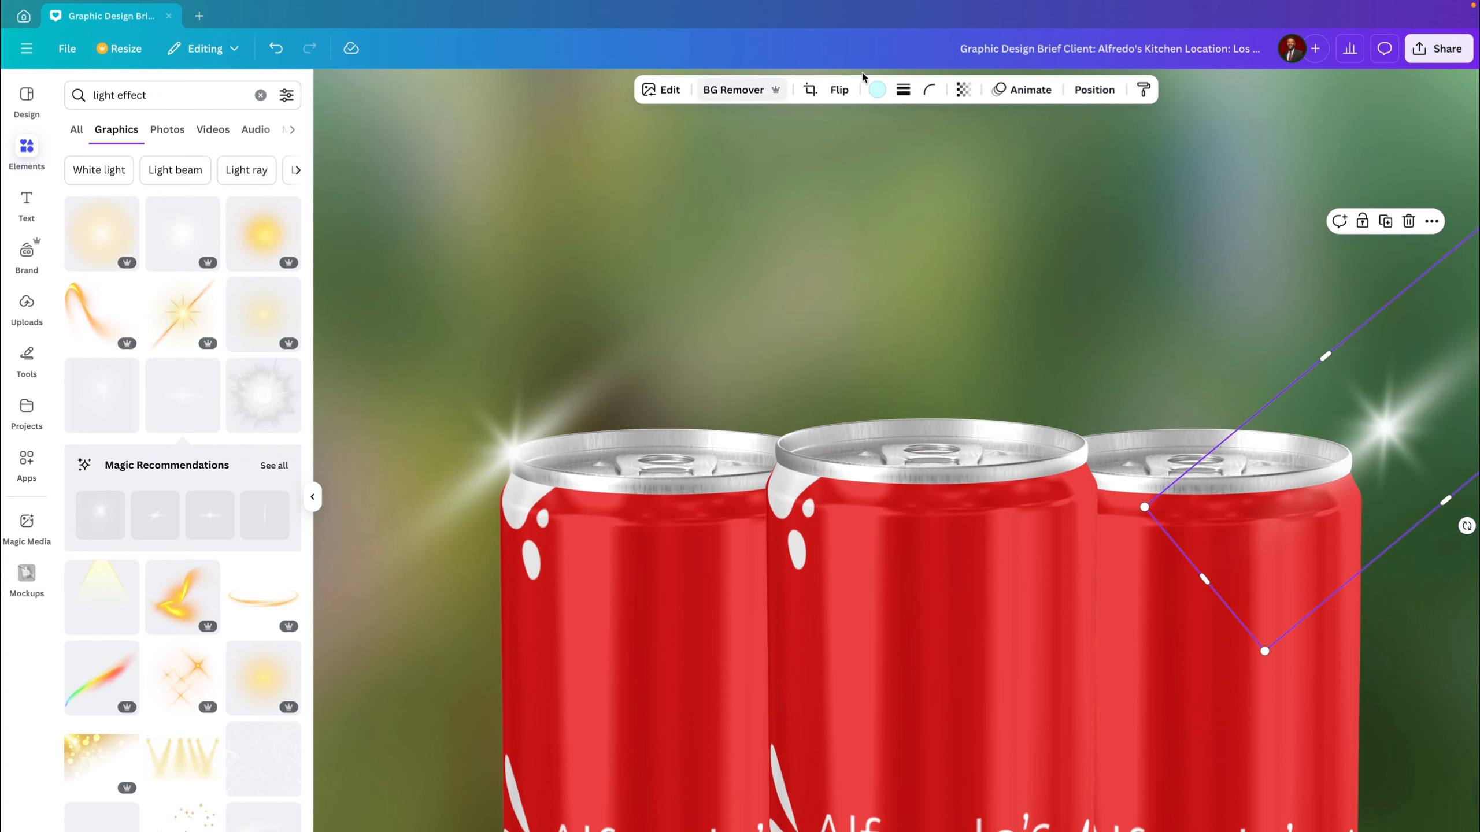
left_click(839, 92)
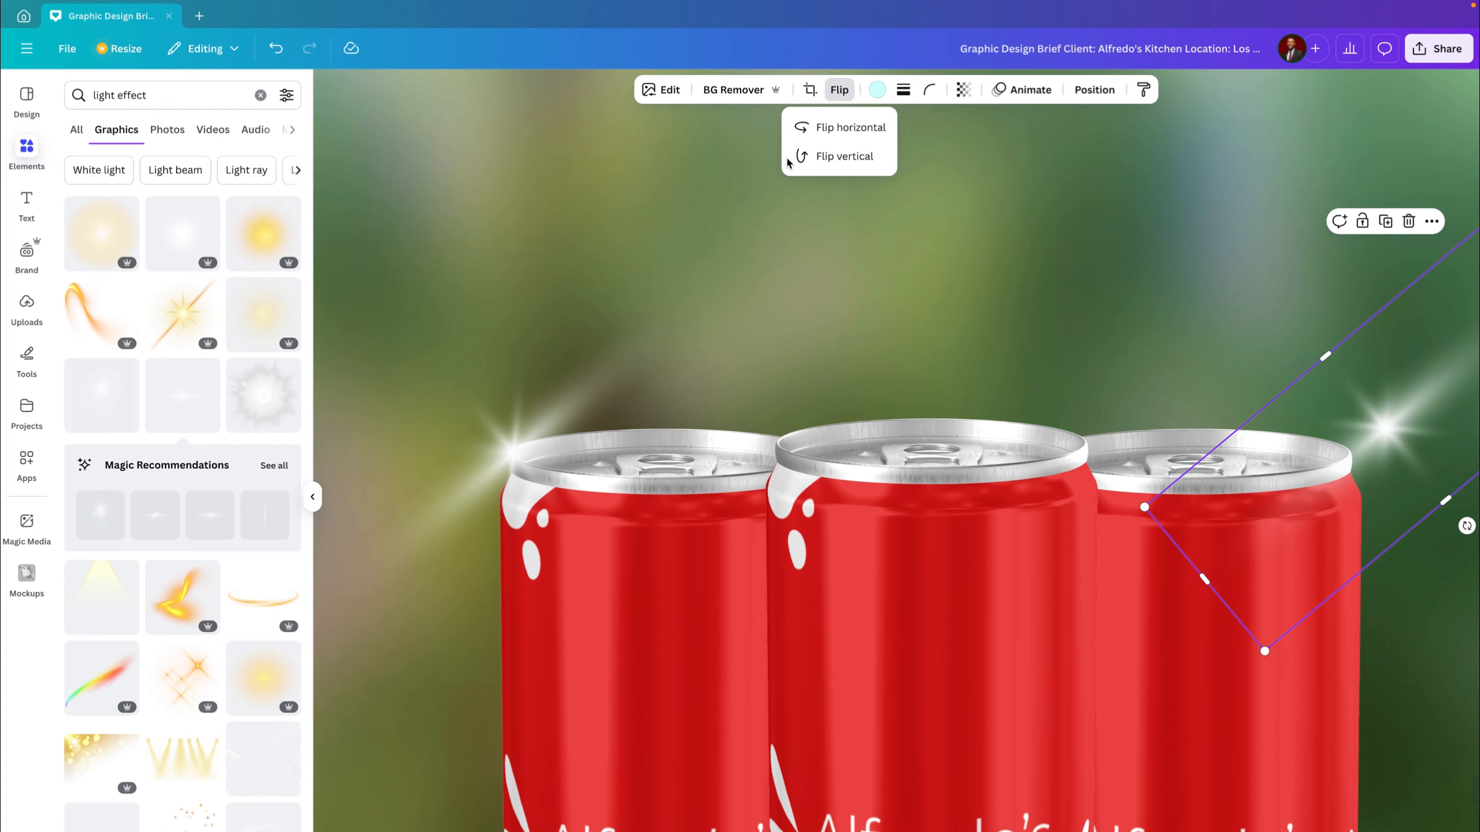
left_click(831, 158)
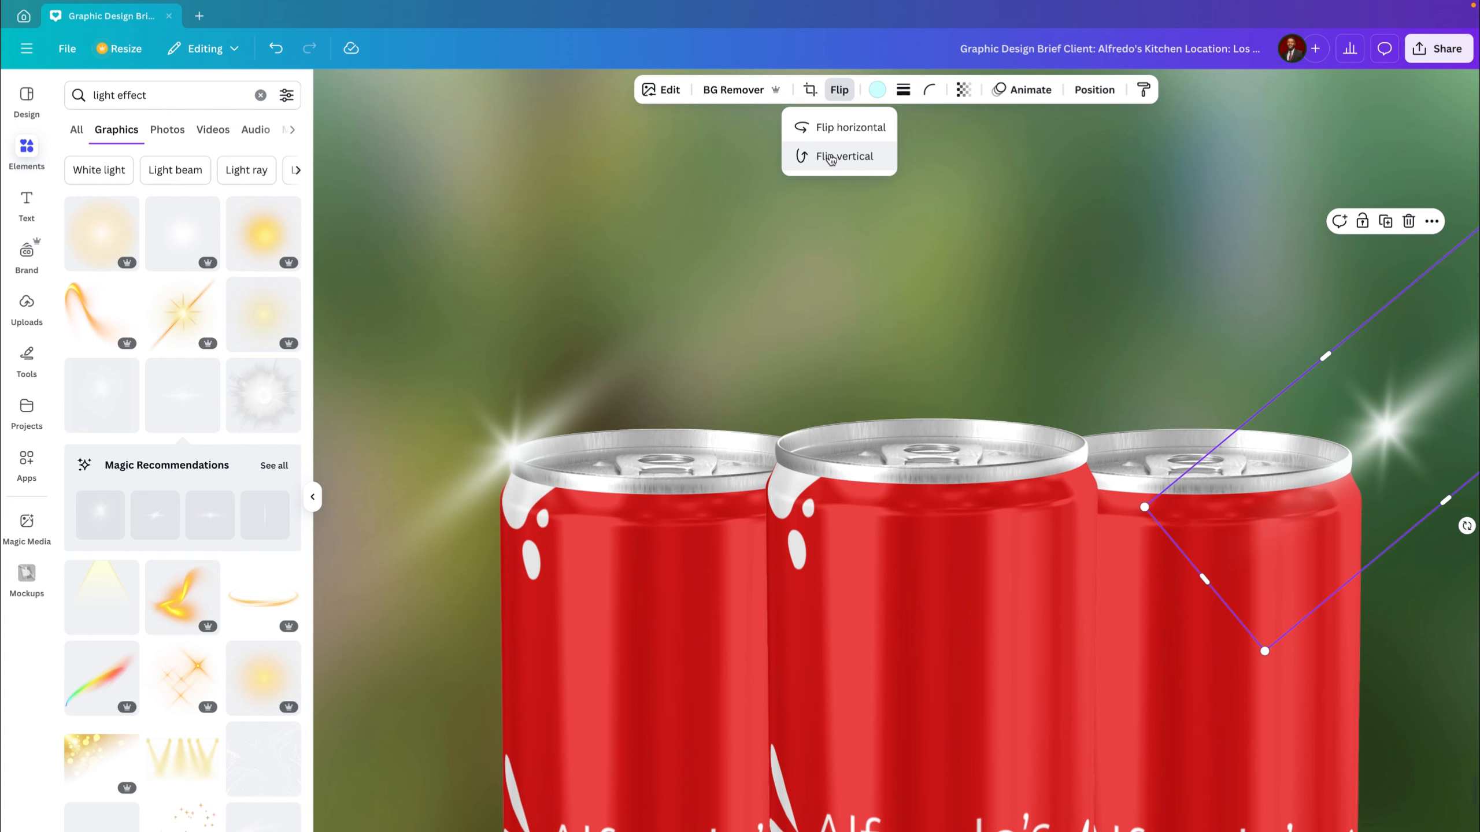
left_click(829, 129)
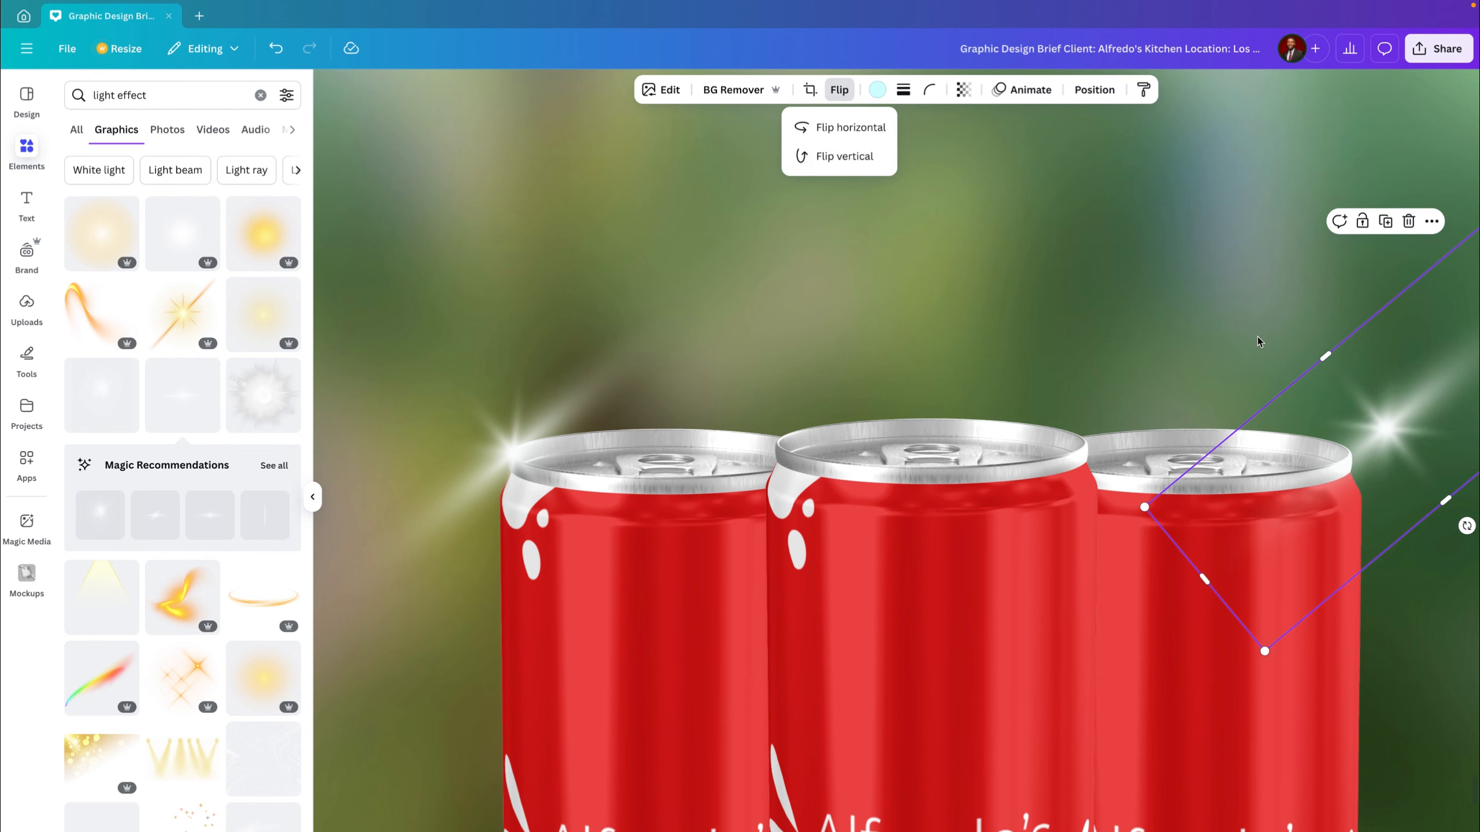
Step: Rotate the copied flare to mirror the left one's tilt and set it on the right can's outer rim edge
left_click_drag(1385, 412, 1295, 414)
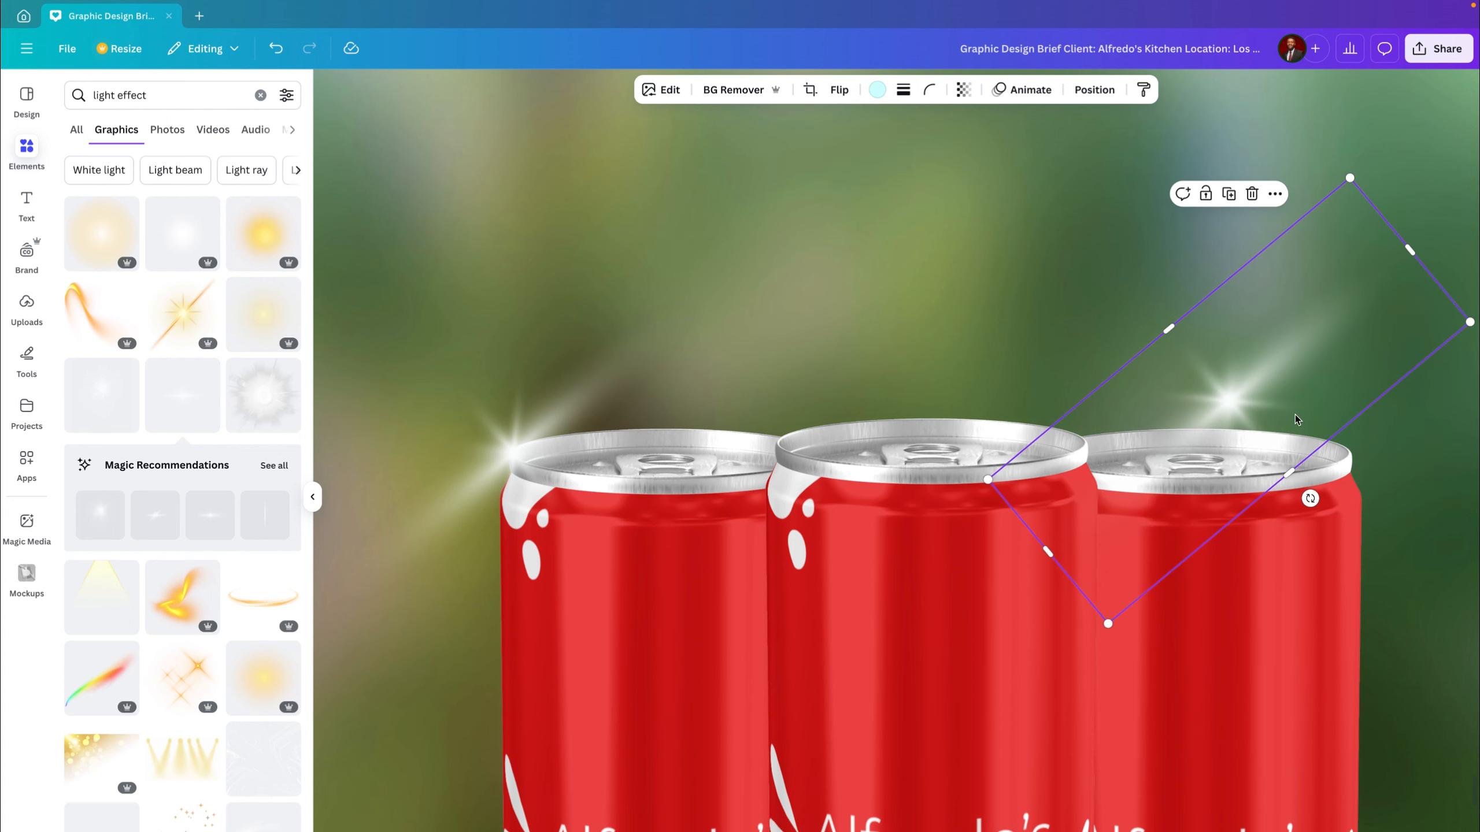
left_click_drag(1310, 498, 1326, 317)
left_click_drag(1240, 404, 1381, 431)
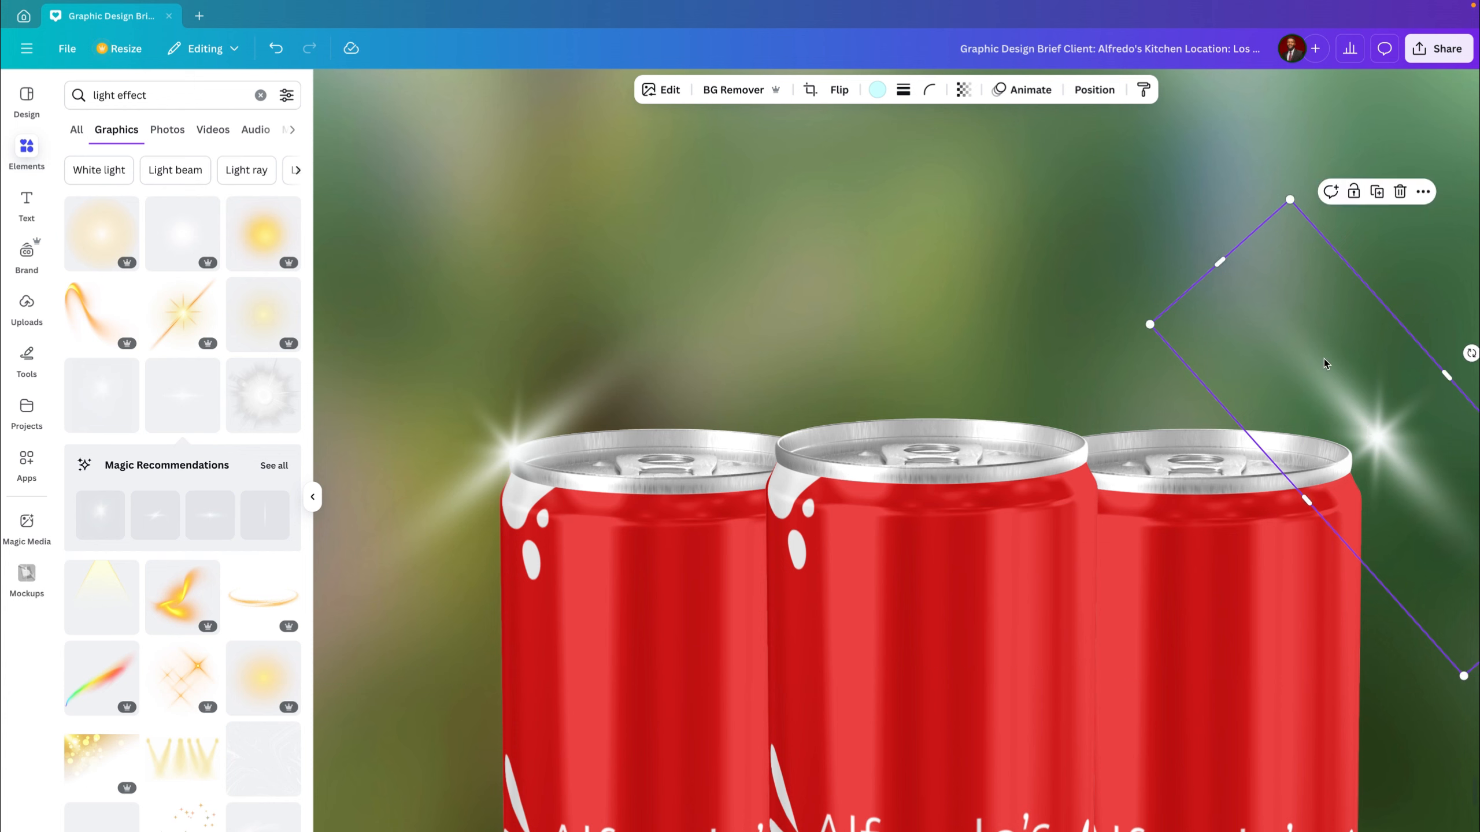
left_click_drag(1274, 299, 1243, 314)
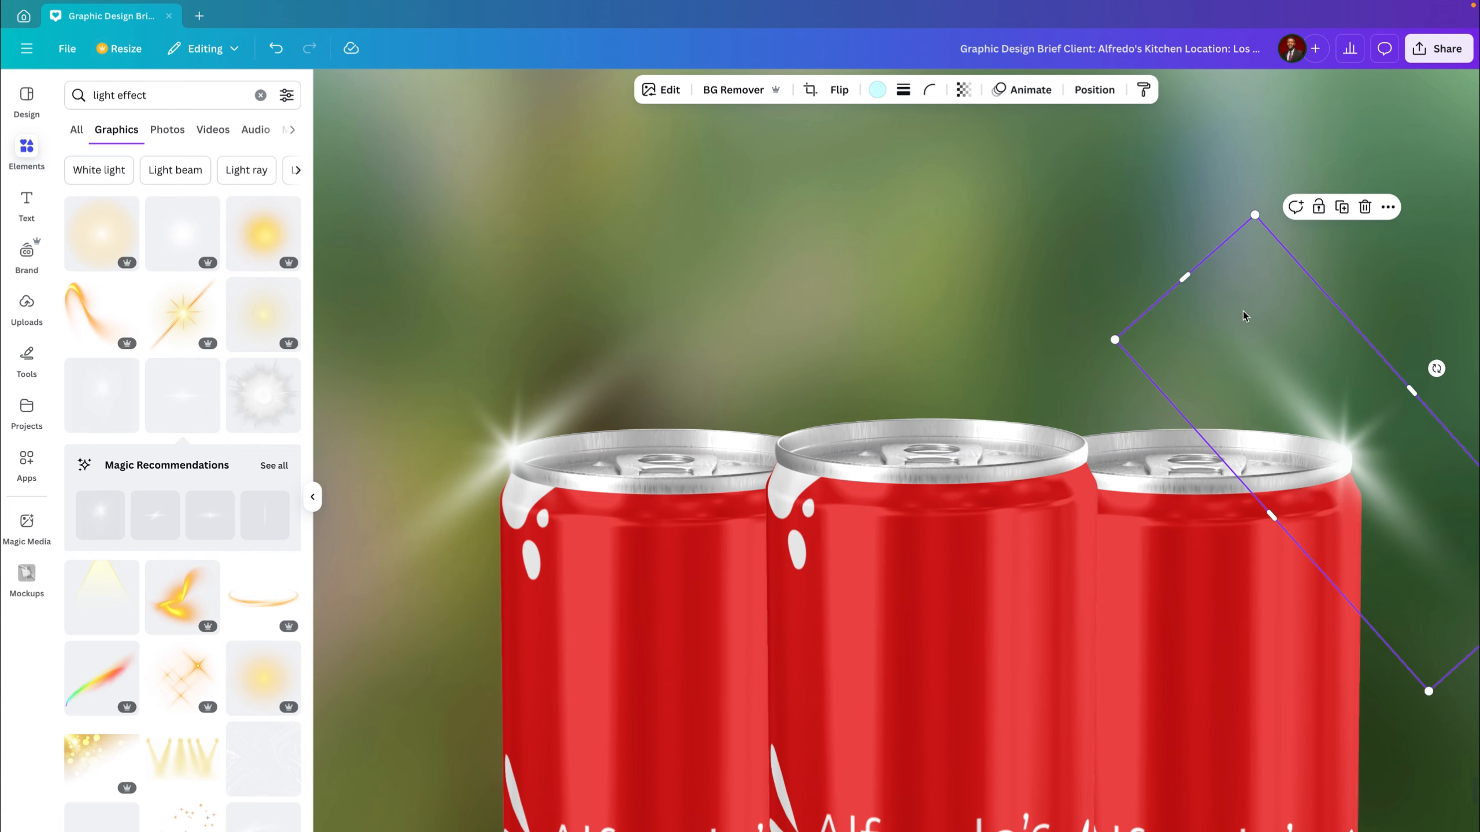
Step: Shrink the right flare and place it back on the right can's outer rim edge
scroll(1243, 260, "right", 5)
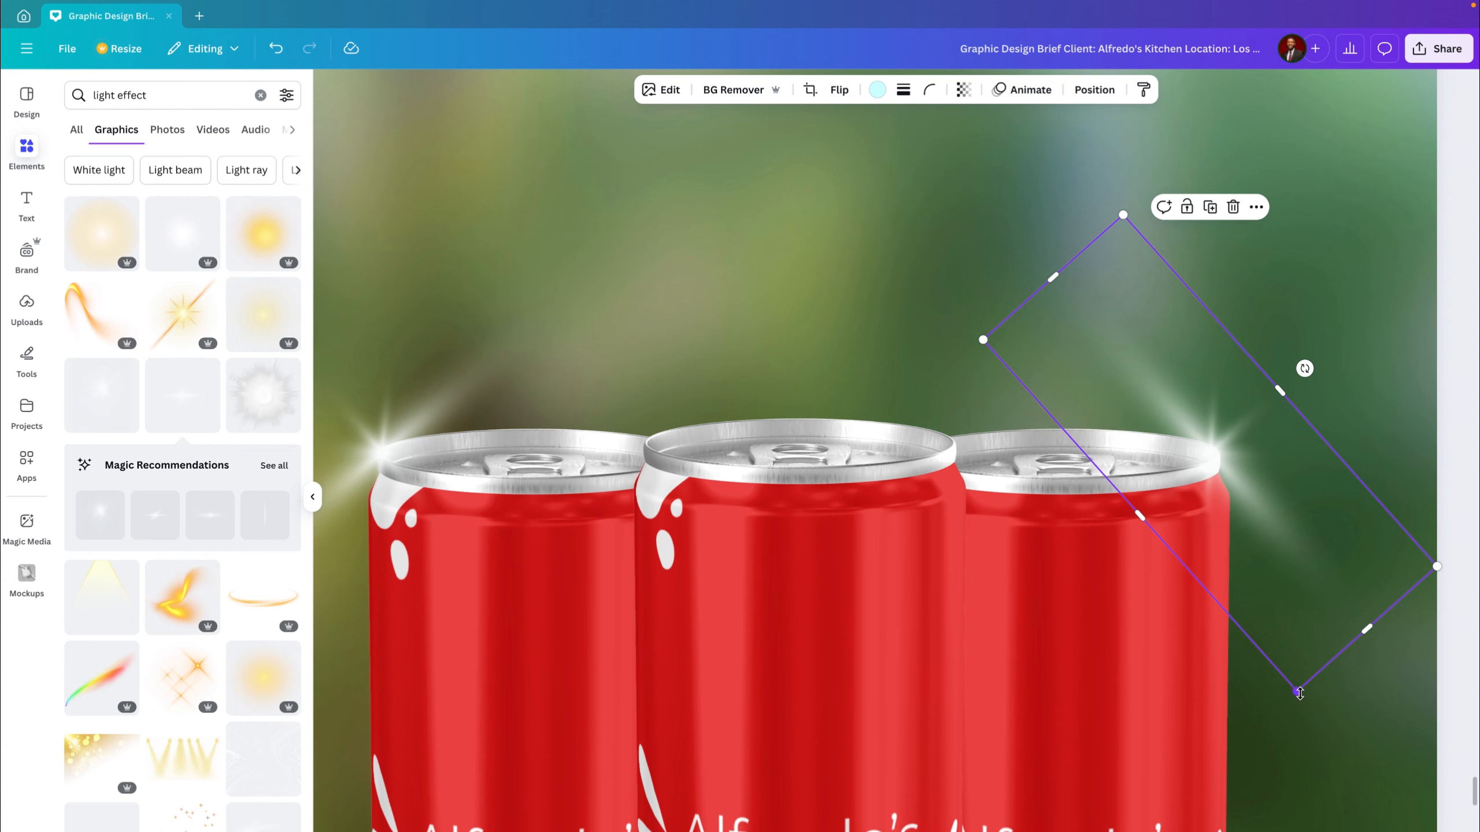
left_click_drag(1299, 692, 1245, 547)
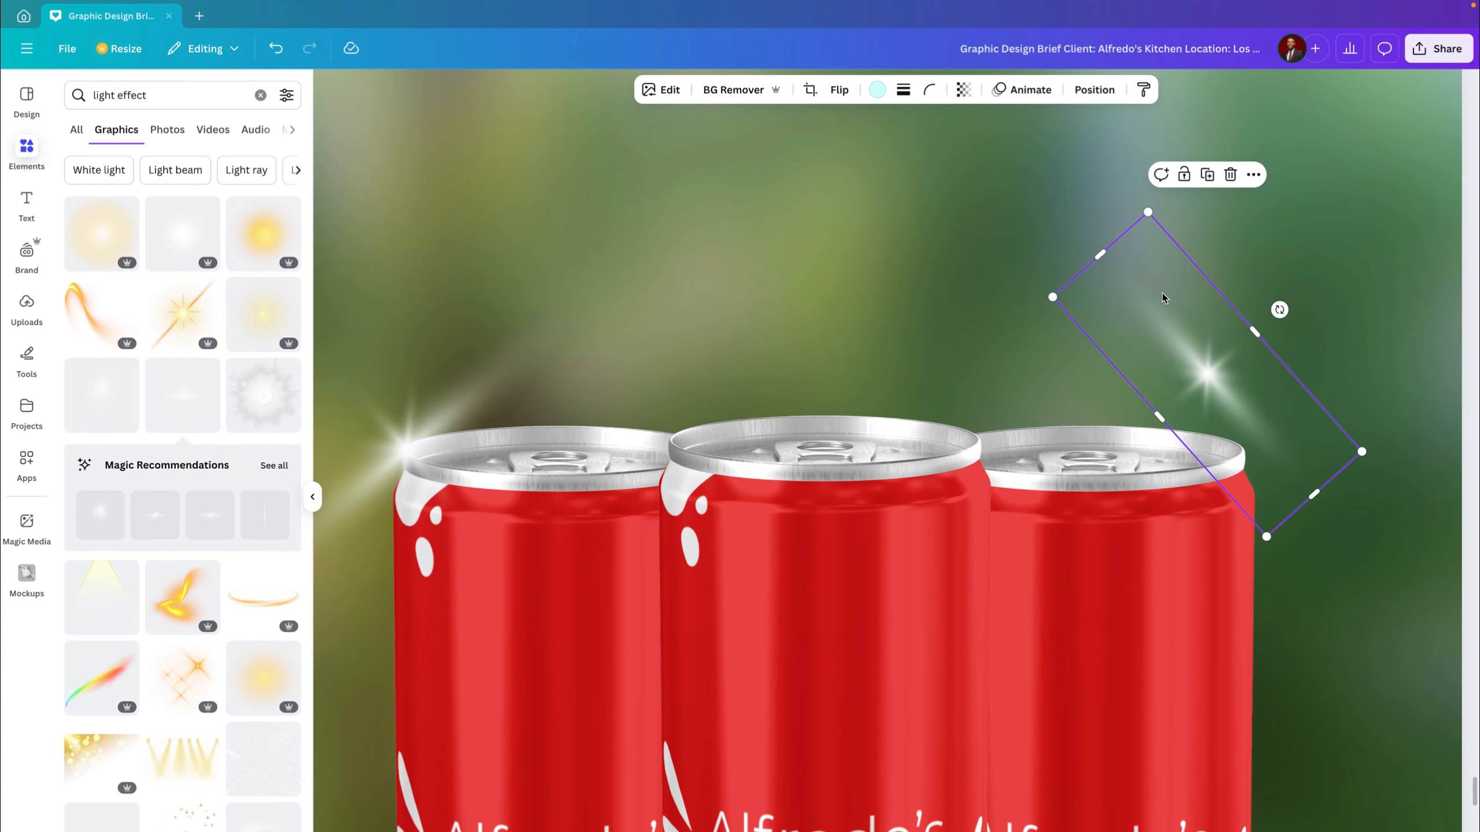
left_click_drag(1156, 262, 1187, 333)
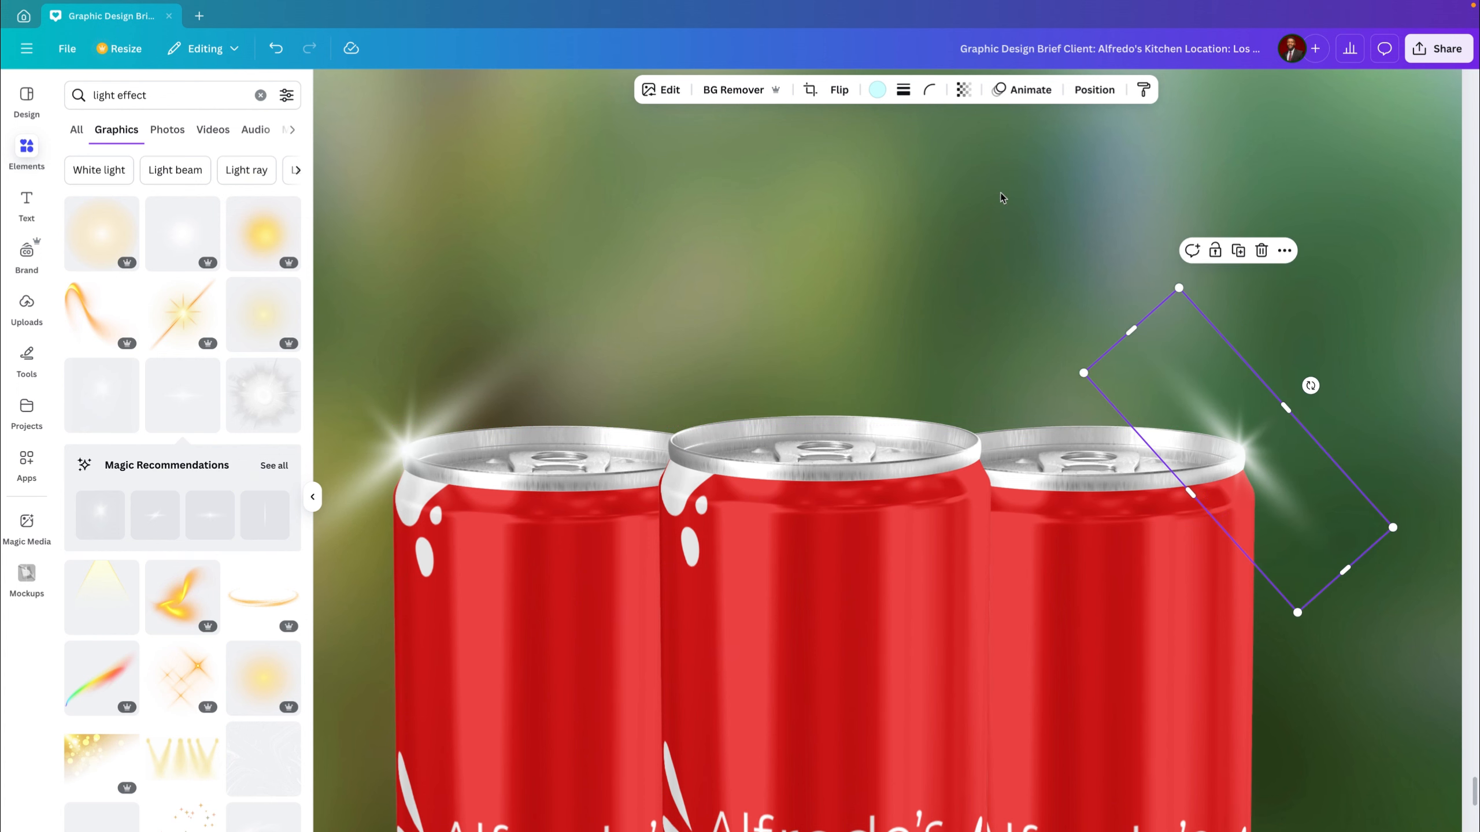
left_click(848, 209)
scroll(913, 322, "down", 5)
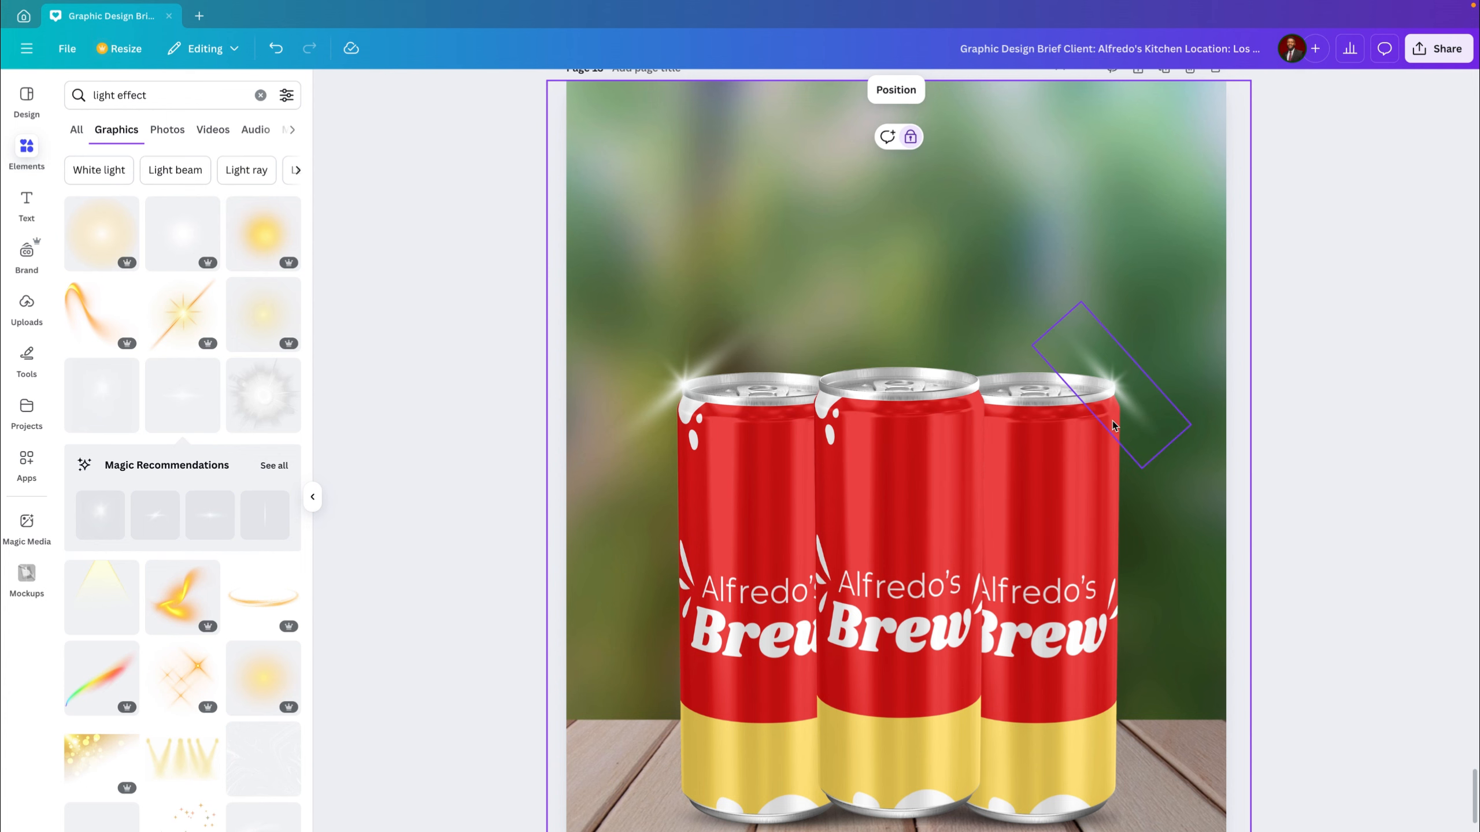
scroll(1112, 422, "up", 3)
scroll(1112, 421, "up", 1)
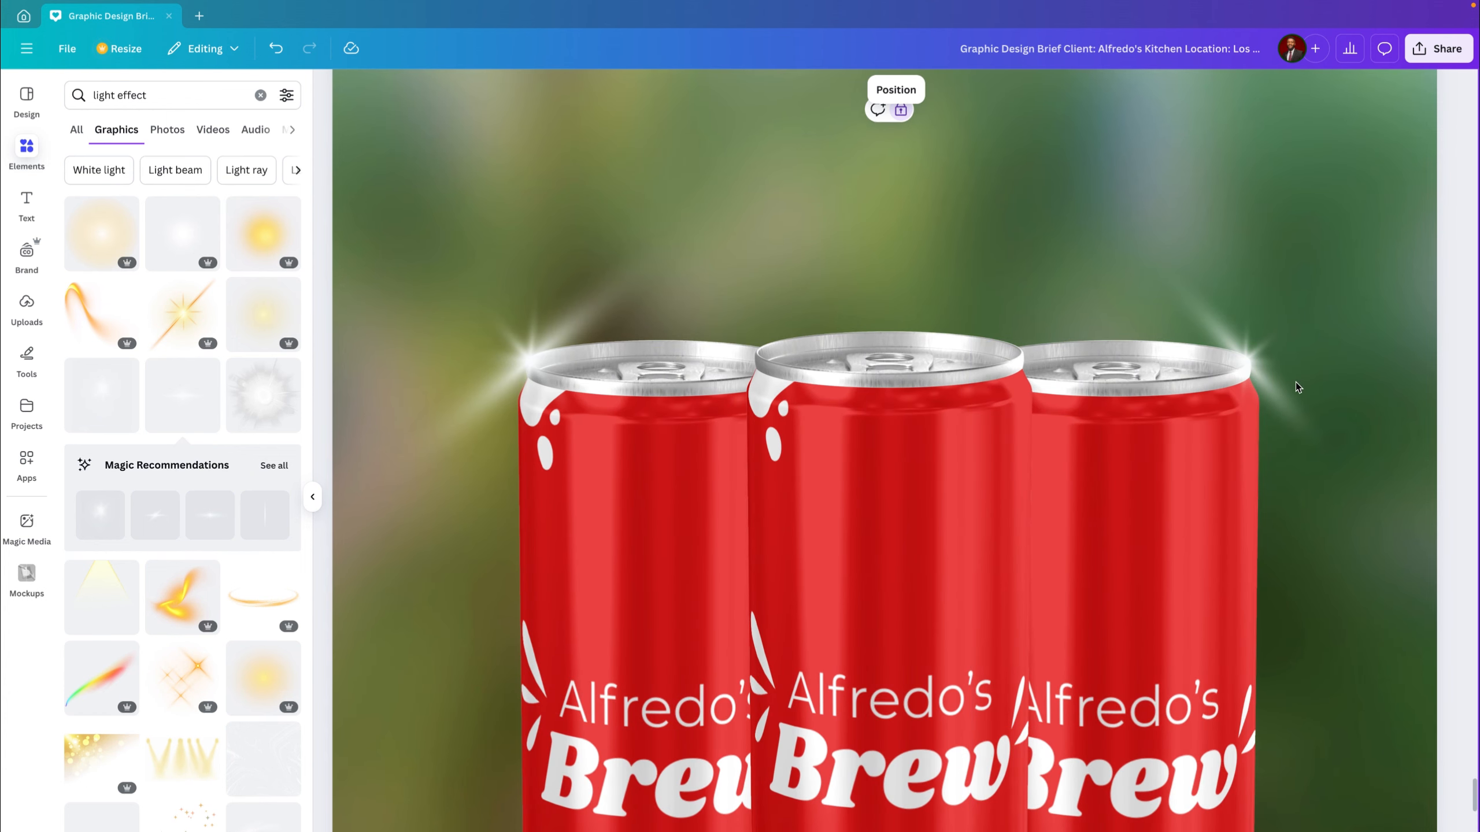
left_click(1265, 380)
key("Delete")
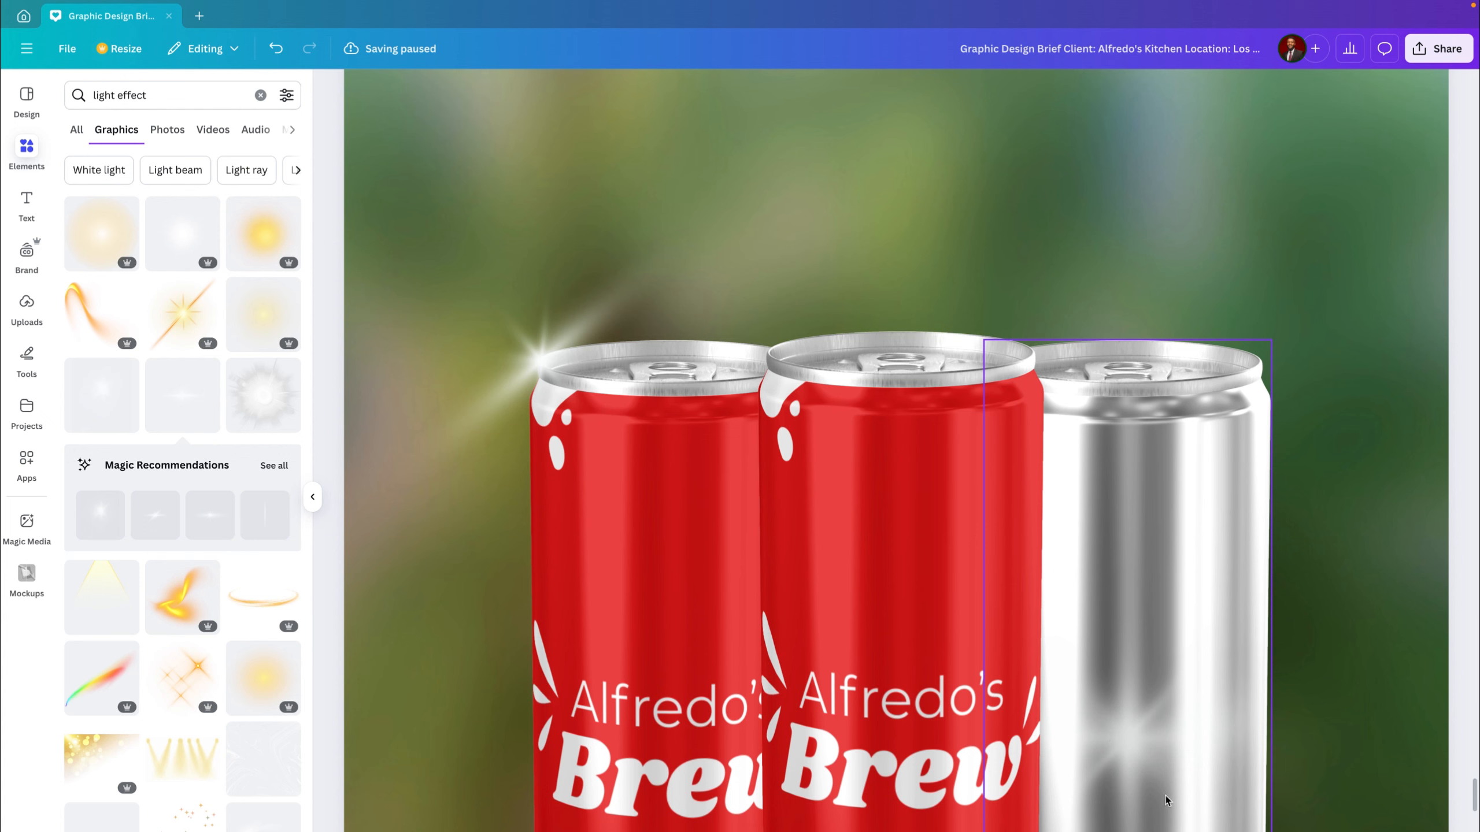
key("ctrl+z")
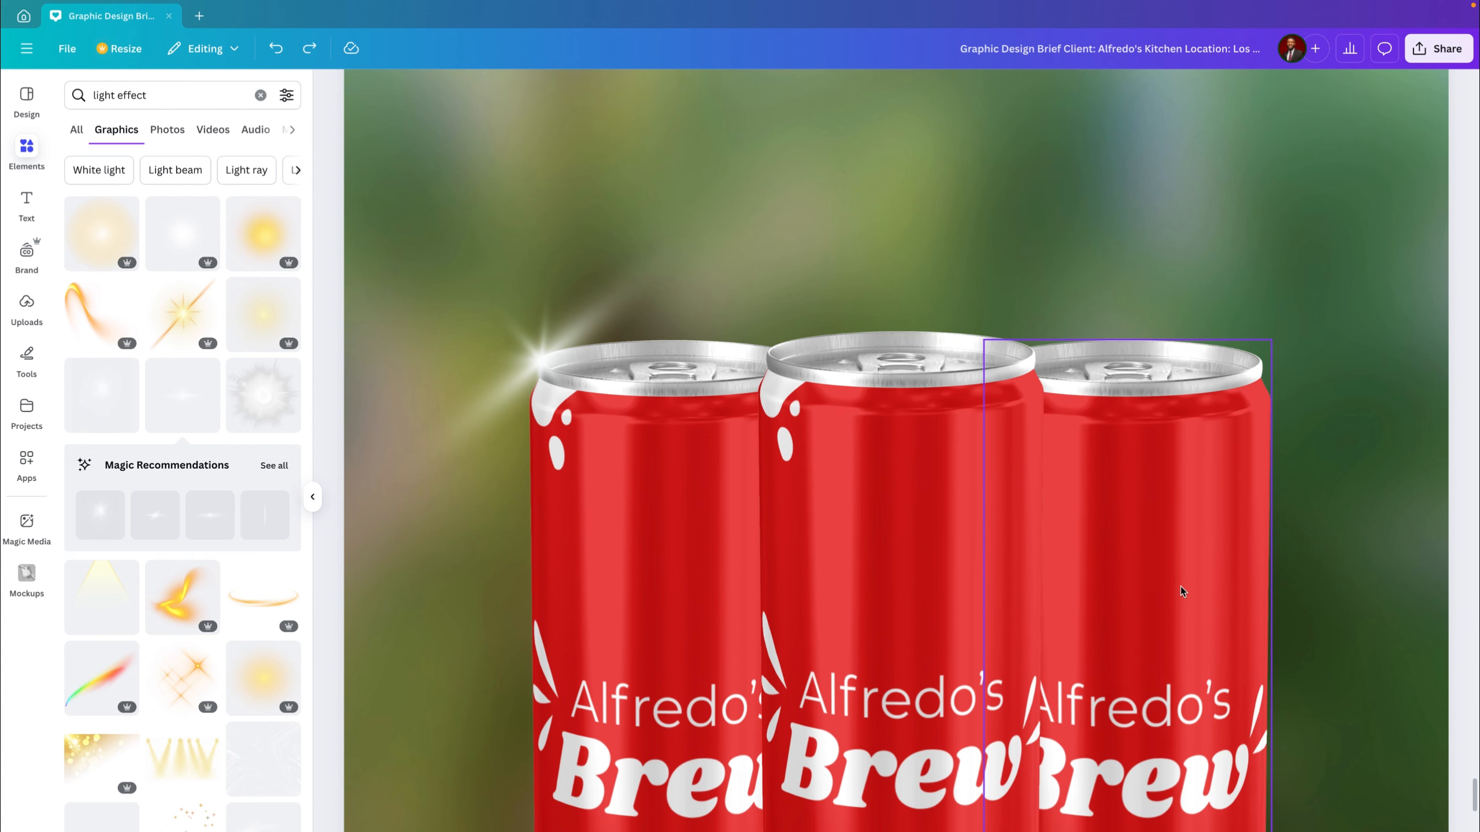
key("ctrl+z")
Step: Duplicate the right can's flare, rotate the copy to the opposite diagonal and overlap it on the same rim point
left_click(1244, 306)
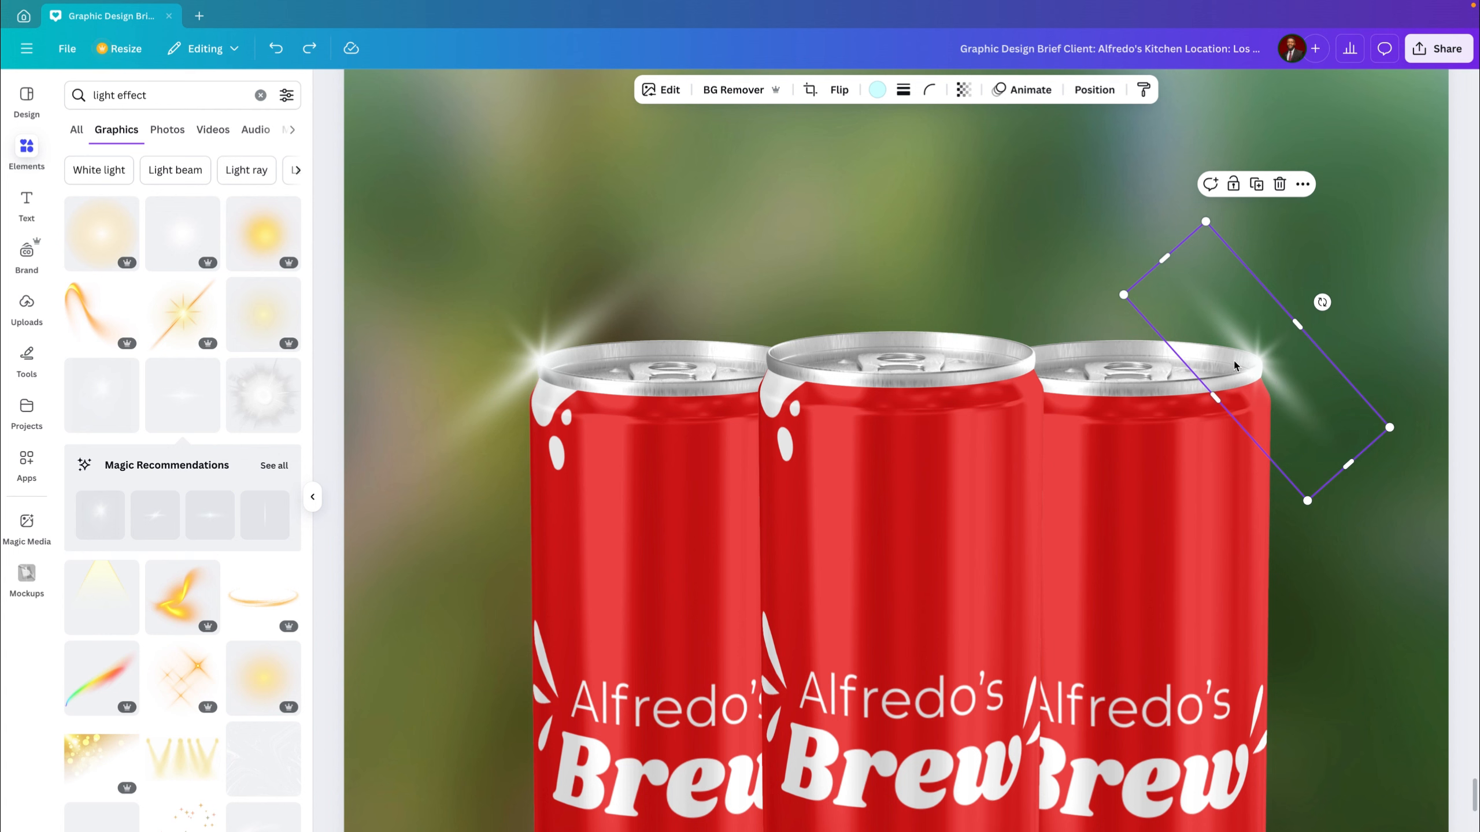
left_click_drag(1254, 332, 1264, 315)
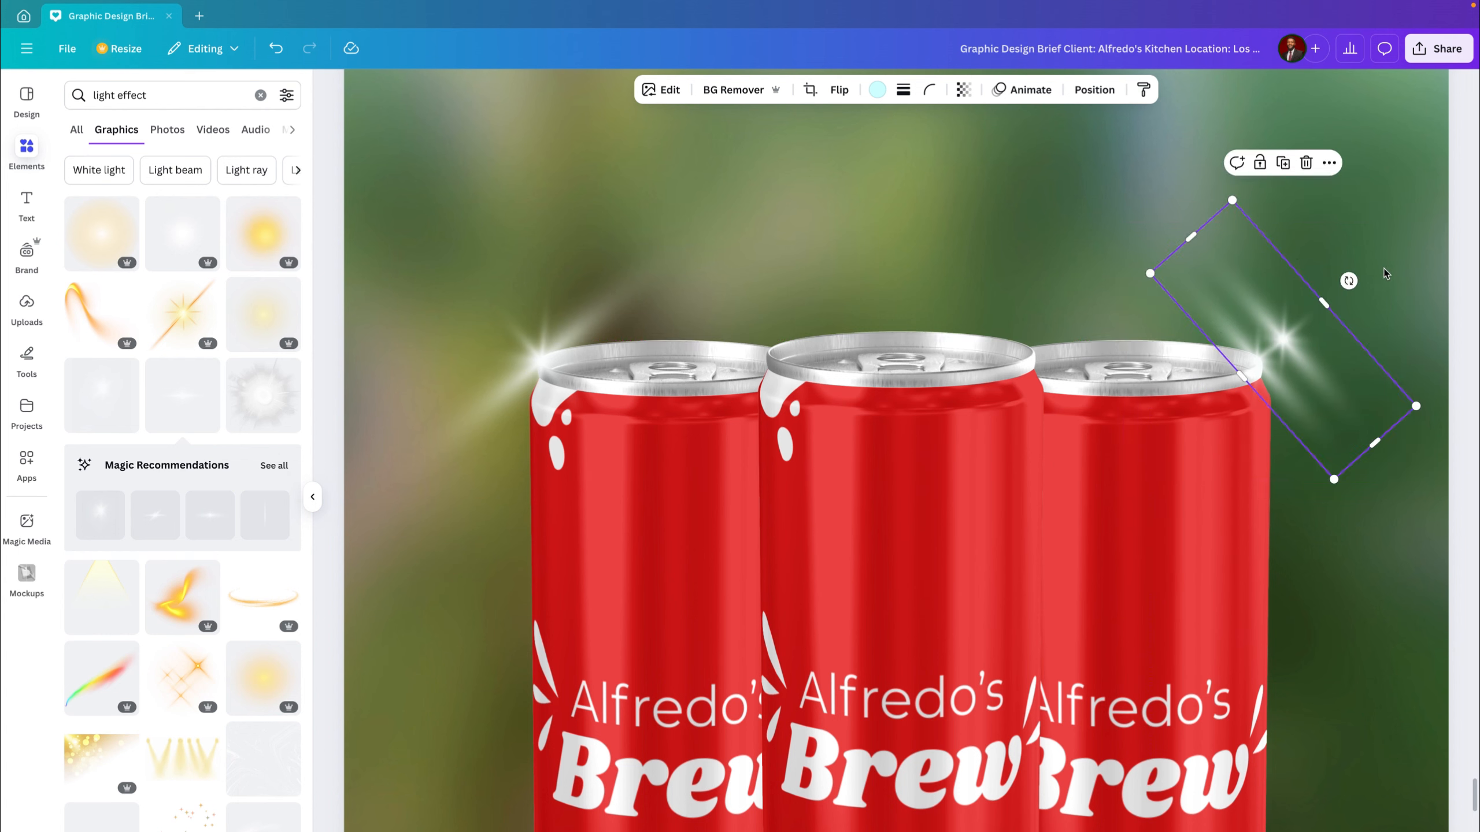
left_click_drag(1349, 281, 1233, 271)
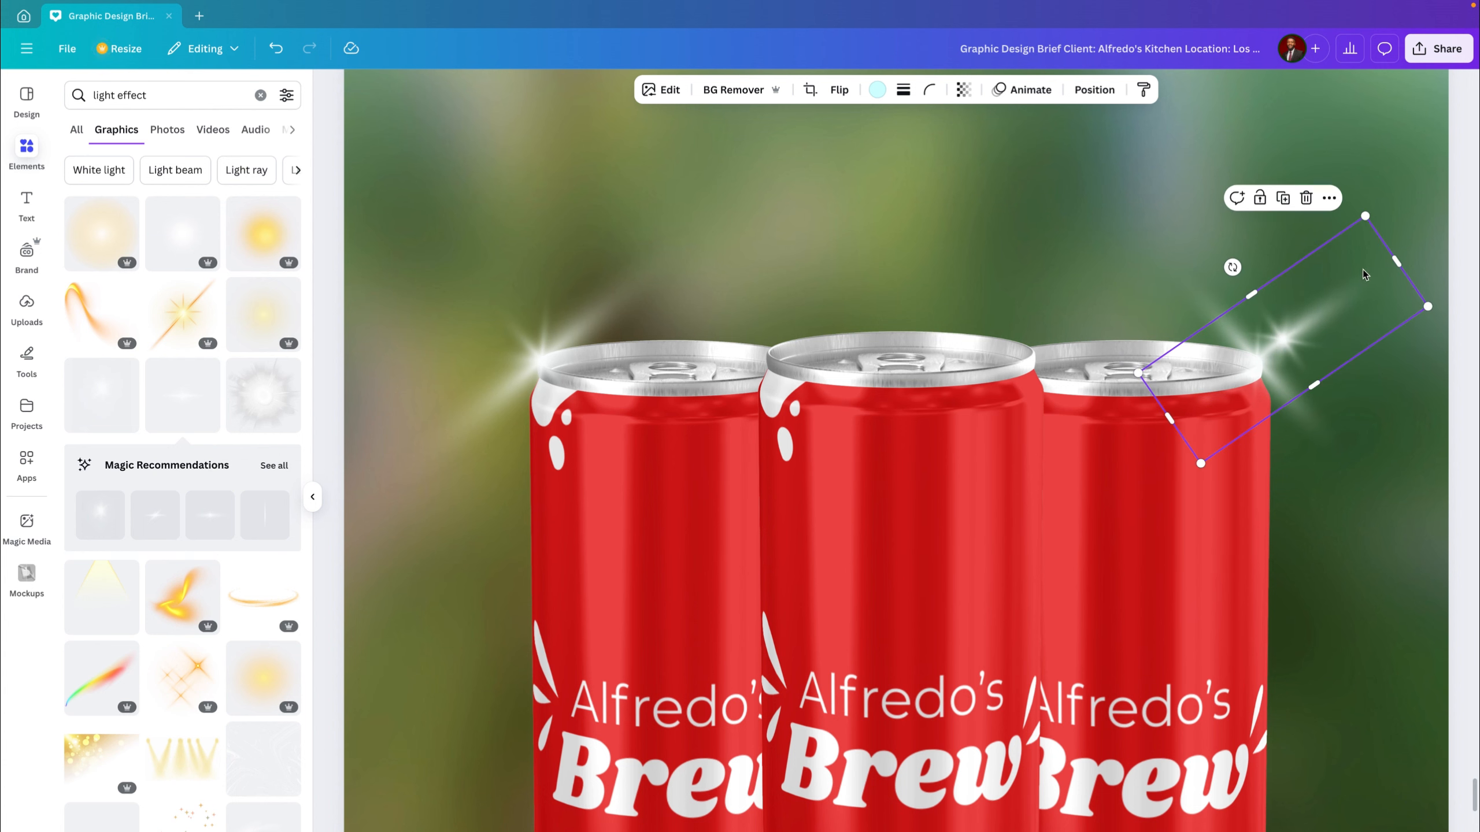
left_click_drag(1375, 277, 1345, 299)
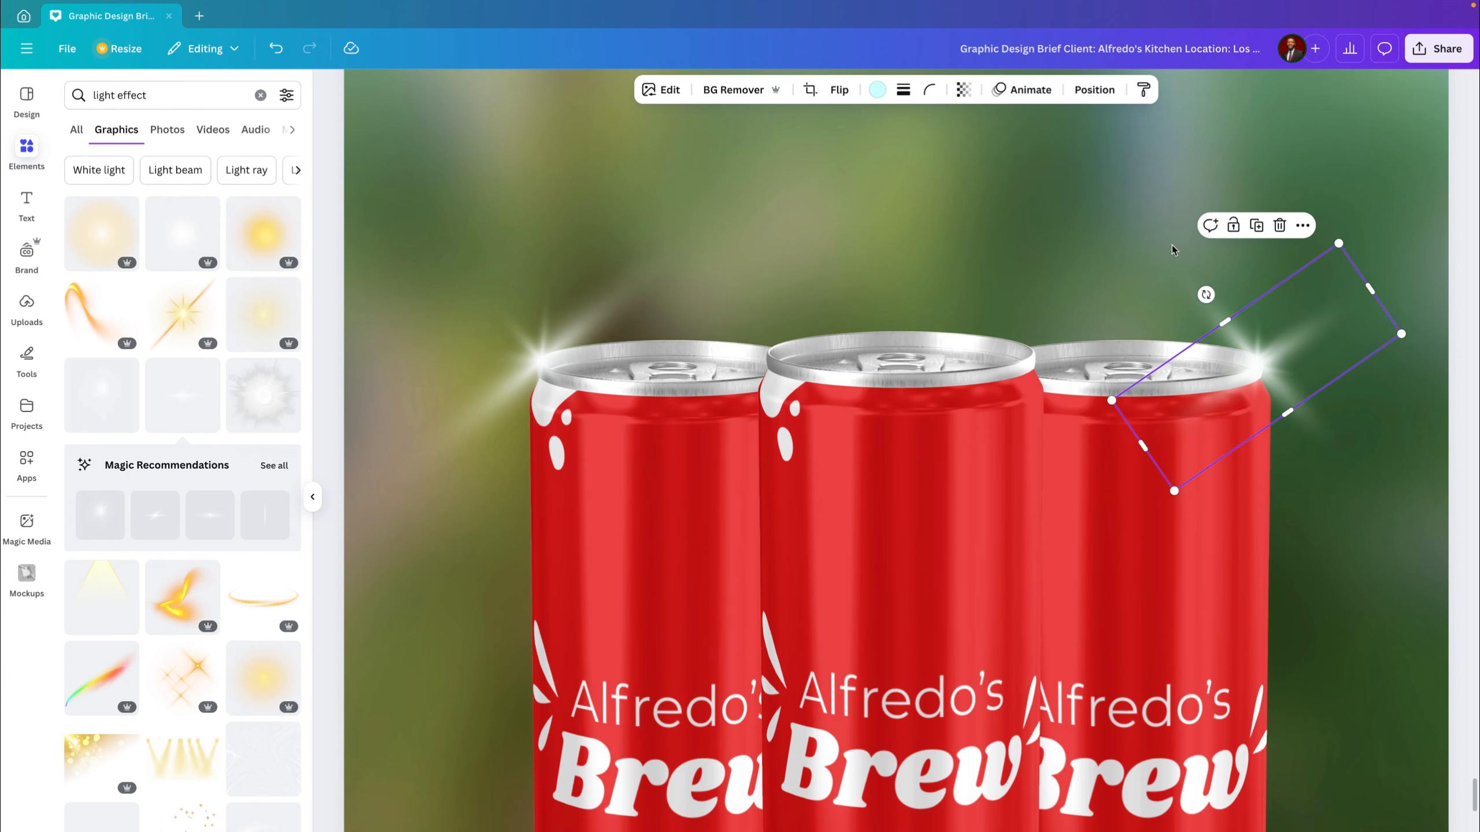
left_click(1105, 250)
Step: Nudge the centre can down slightly so it stands closer in line with the outer cans
scroll(1040, 233, "down", 2)
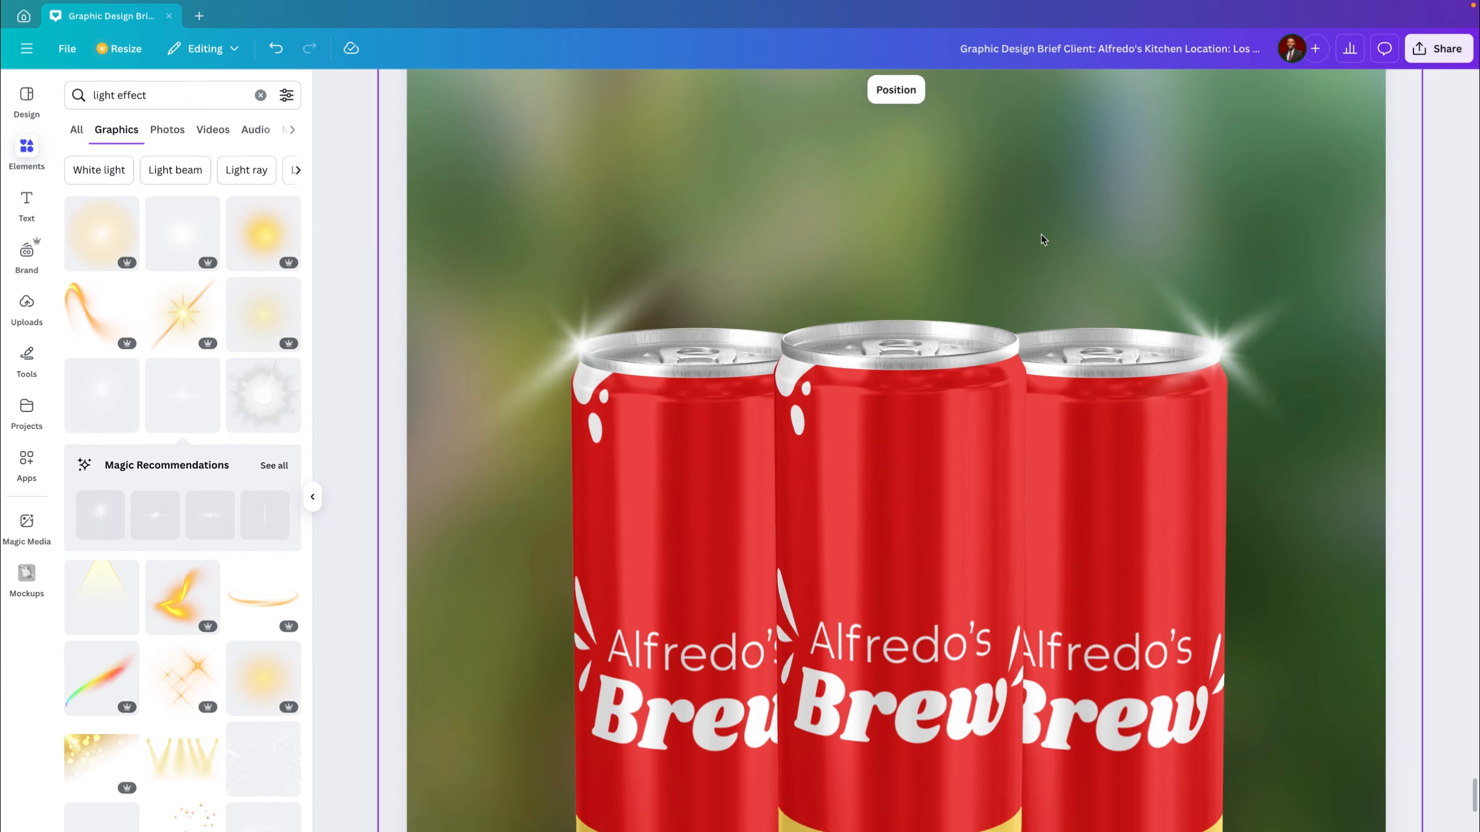
scroll(1041, 236, "down", 3)
scroll(1041, 235, "up", 3)
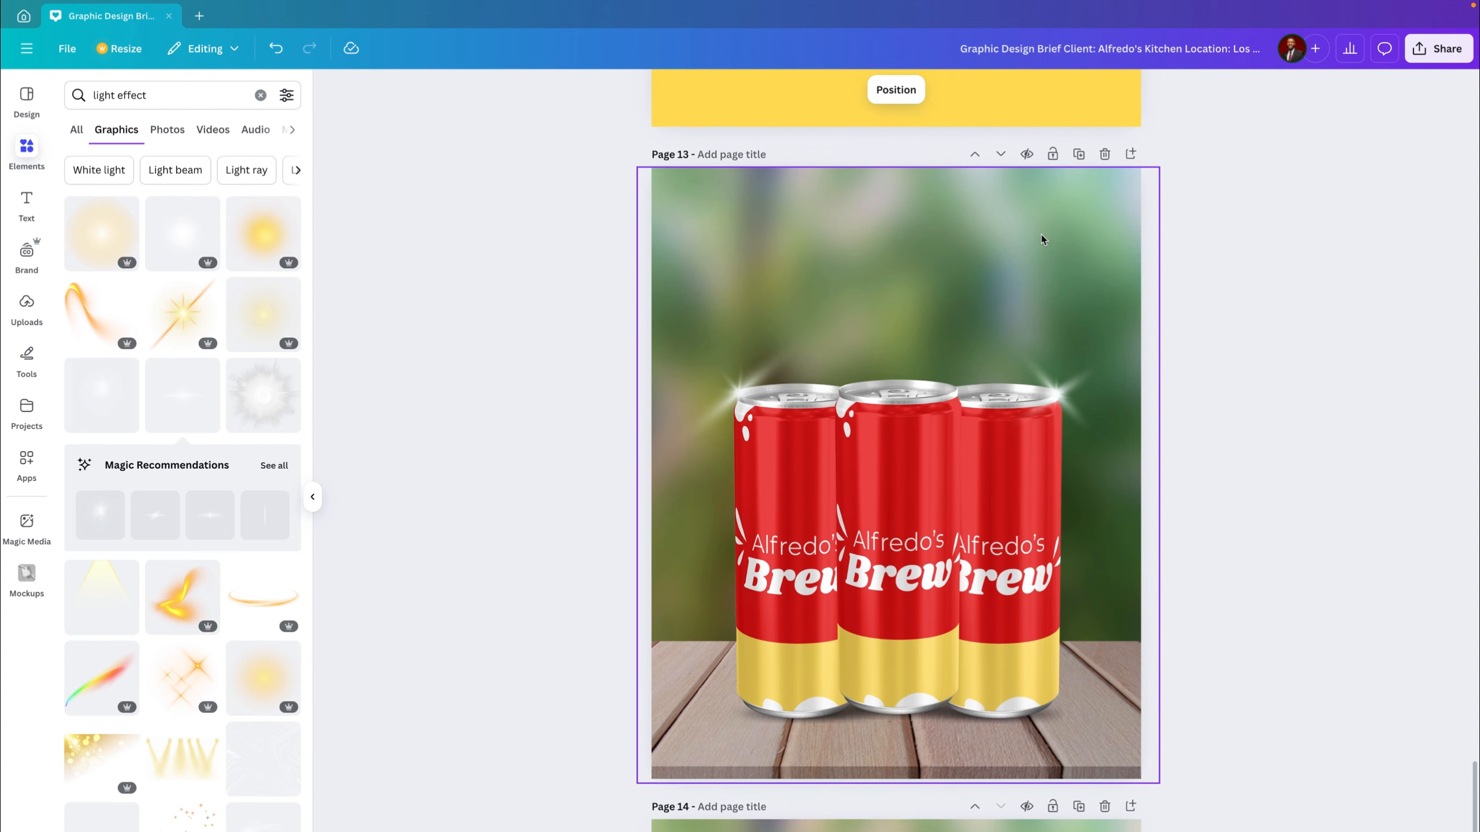
scroll(1041, 239, "up", 4)
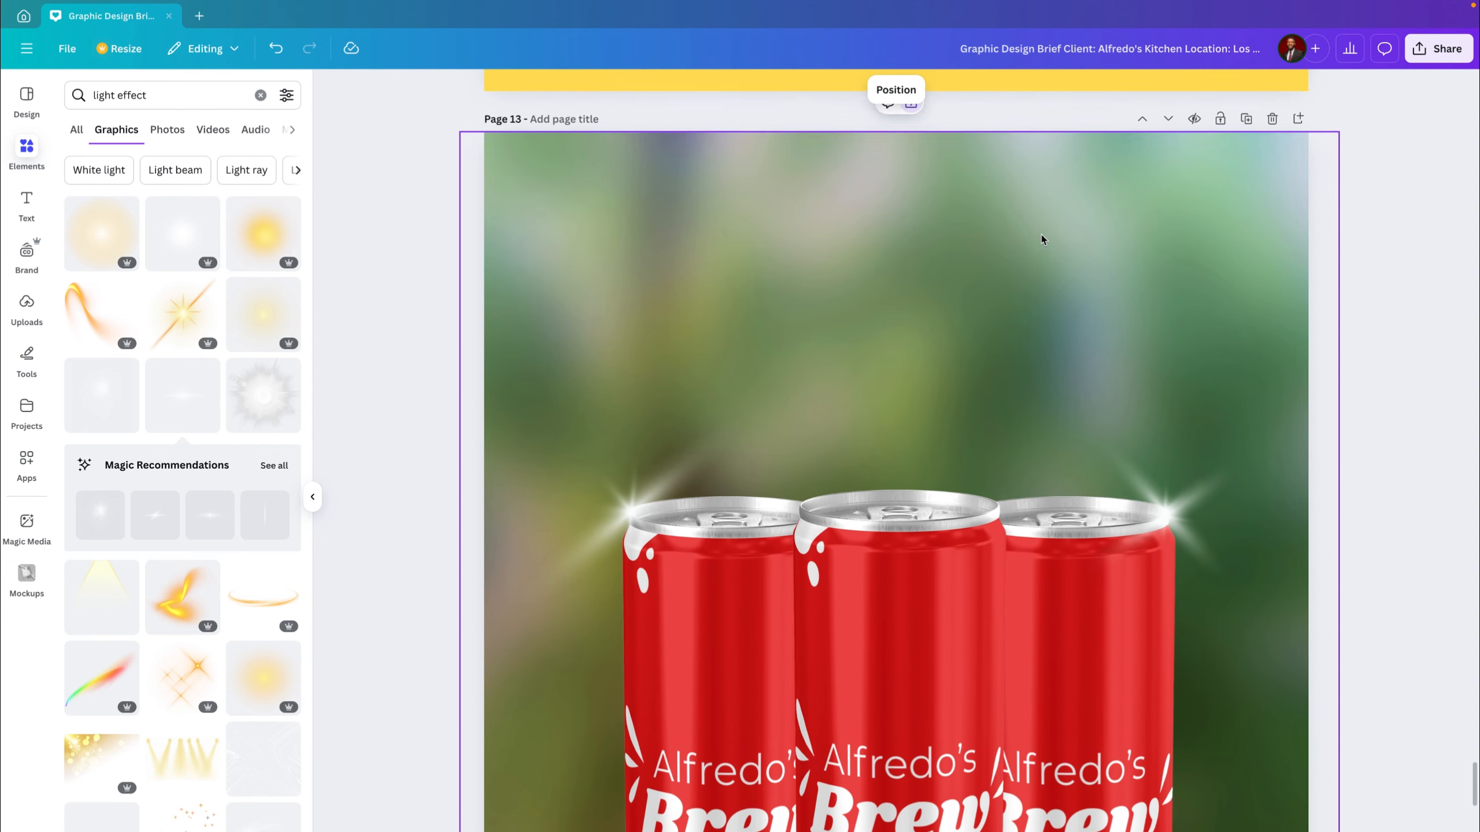
scroll(1041, 239, "down", 4)
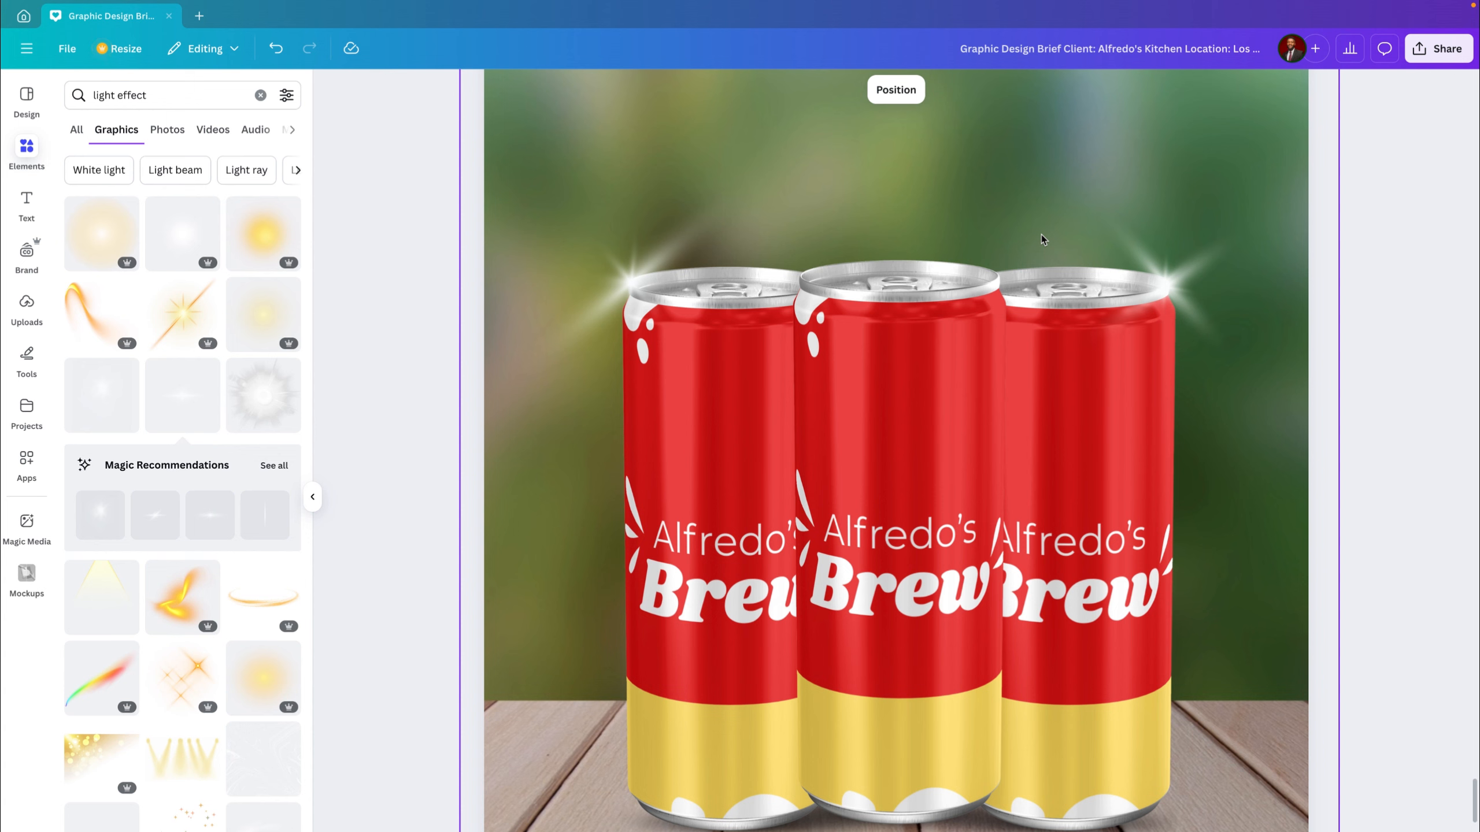
left_click(886, 407)
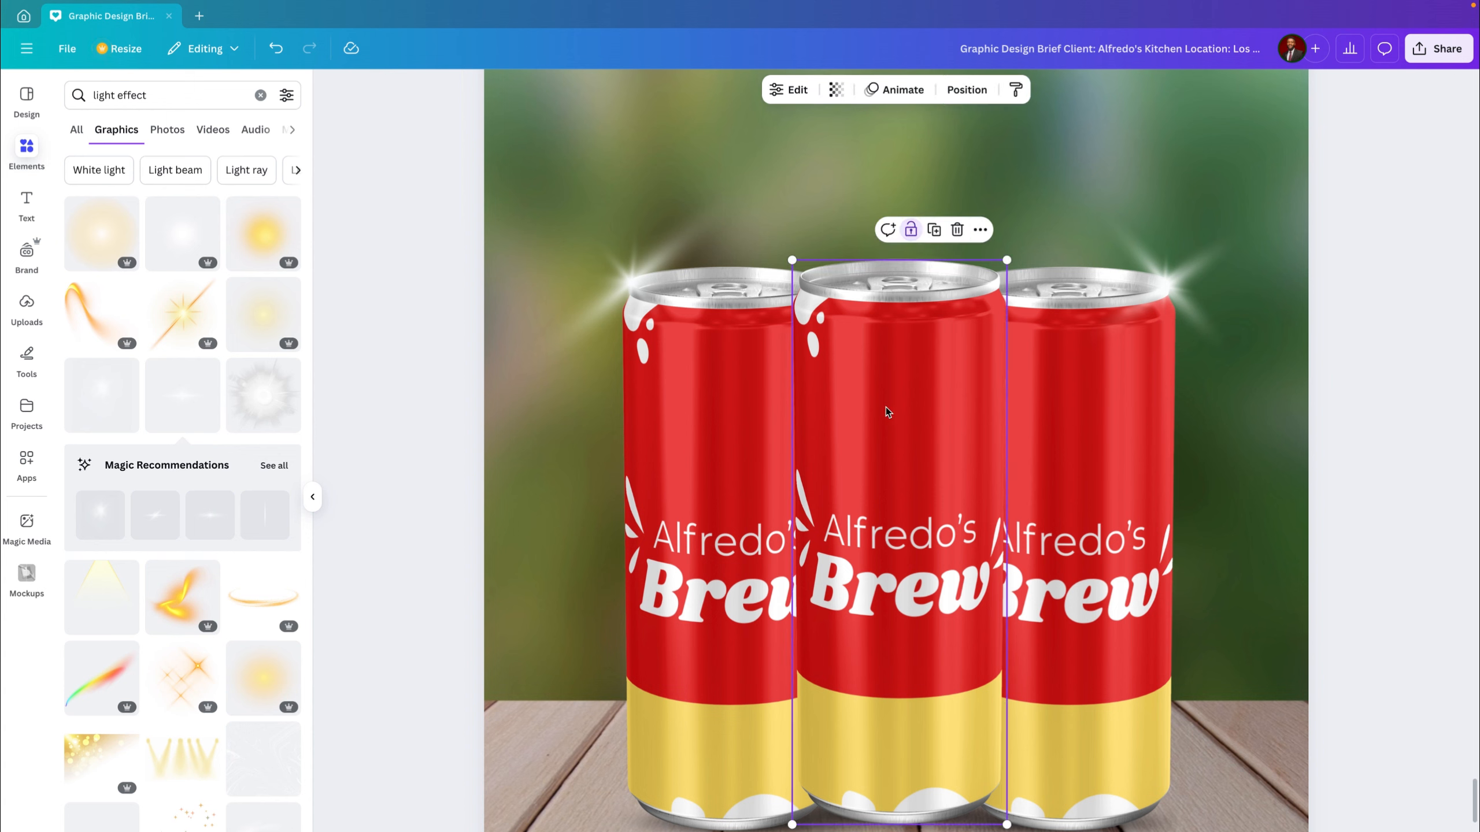
key("Down")
key("Down")
key("Down")
key("Down")
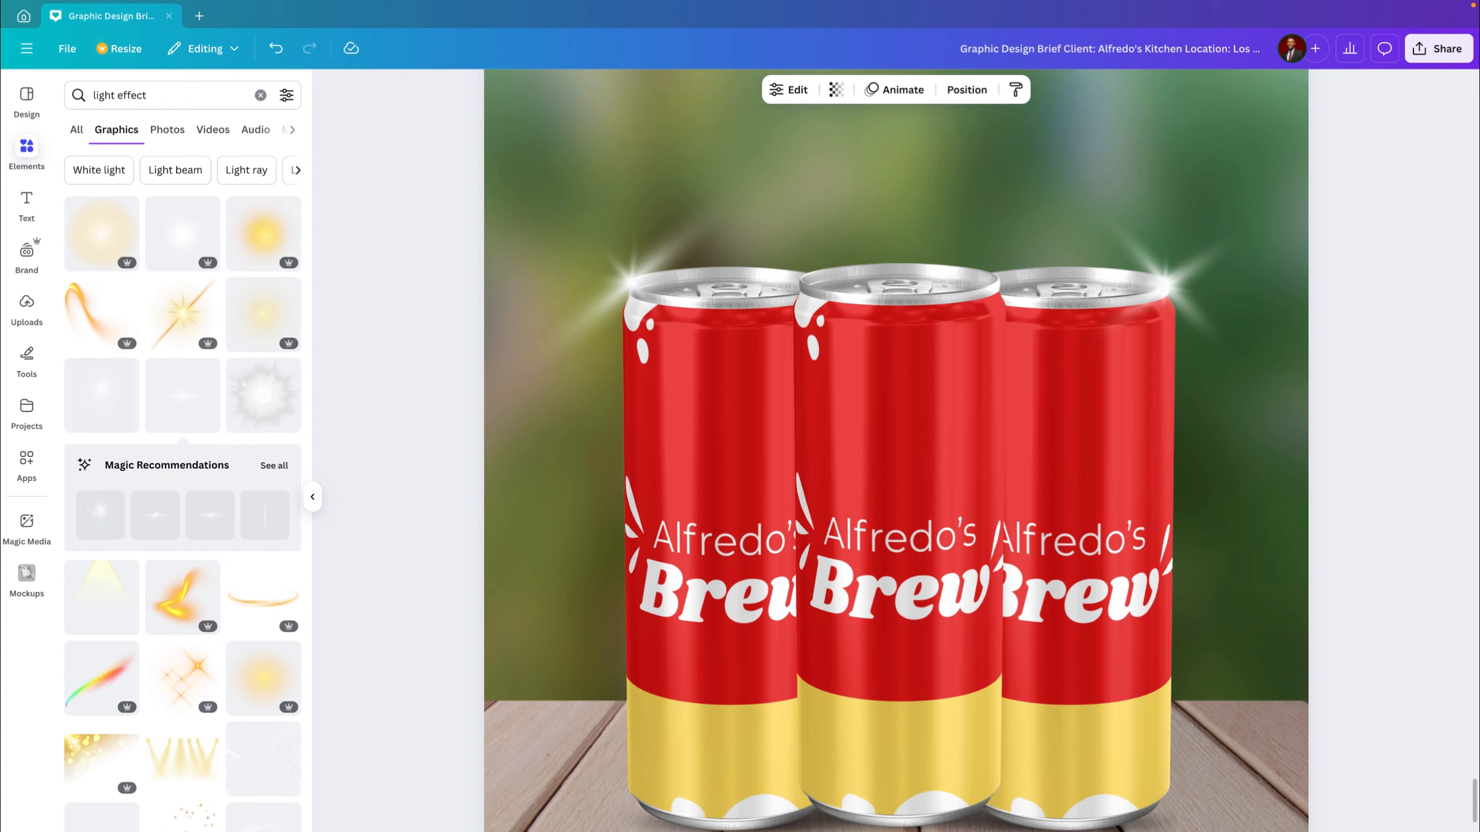
left_click(1205, 610)
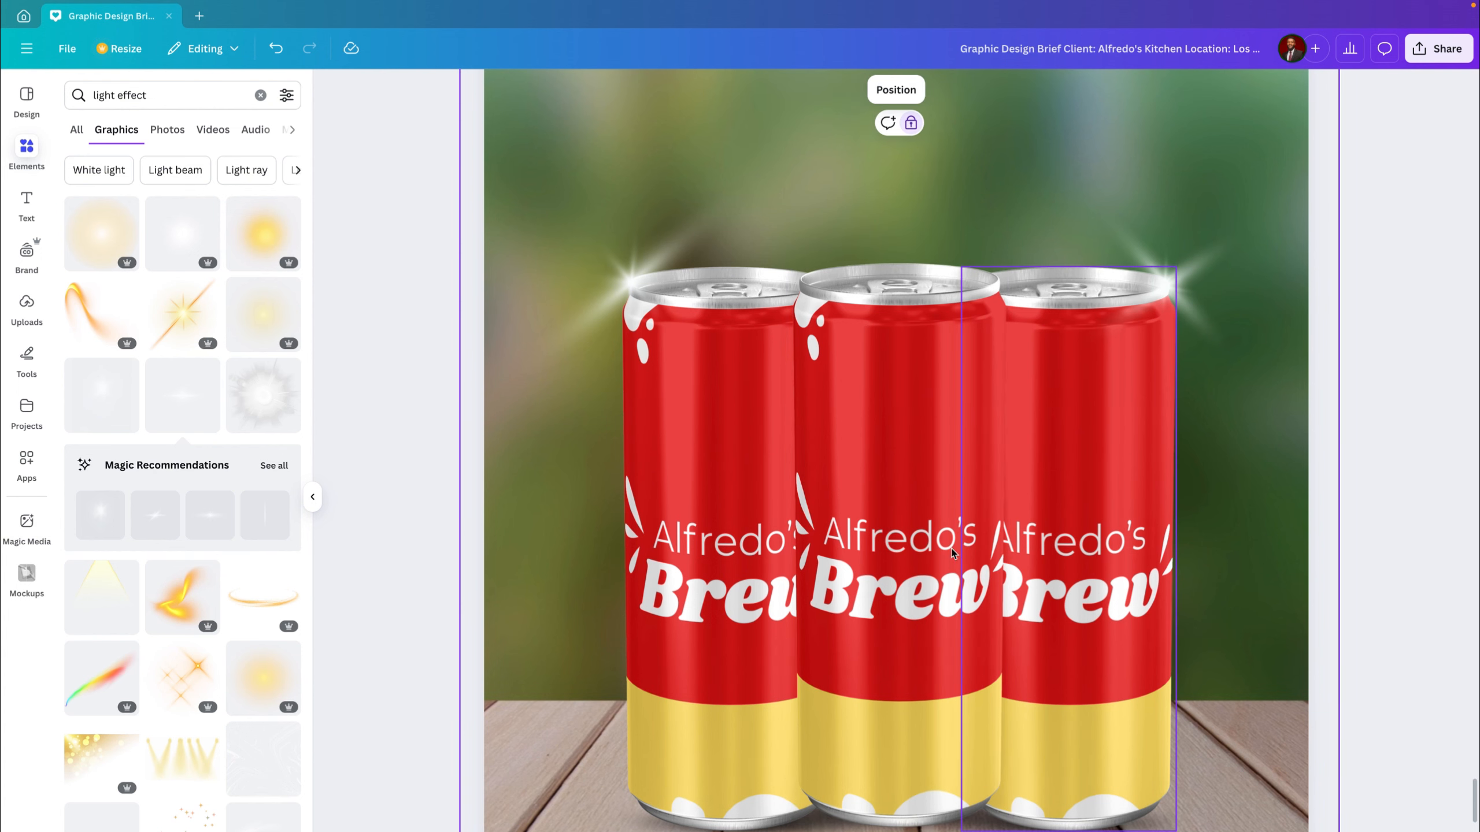
Step: Nudge the shadow under the centre can down slightly to follow the can's base
scroll(895, 699, "up", 5)
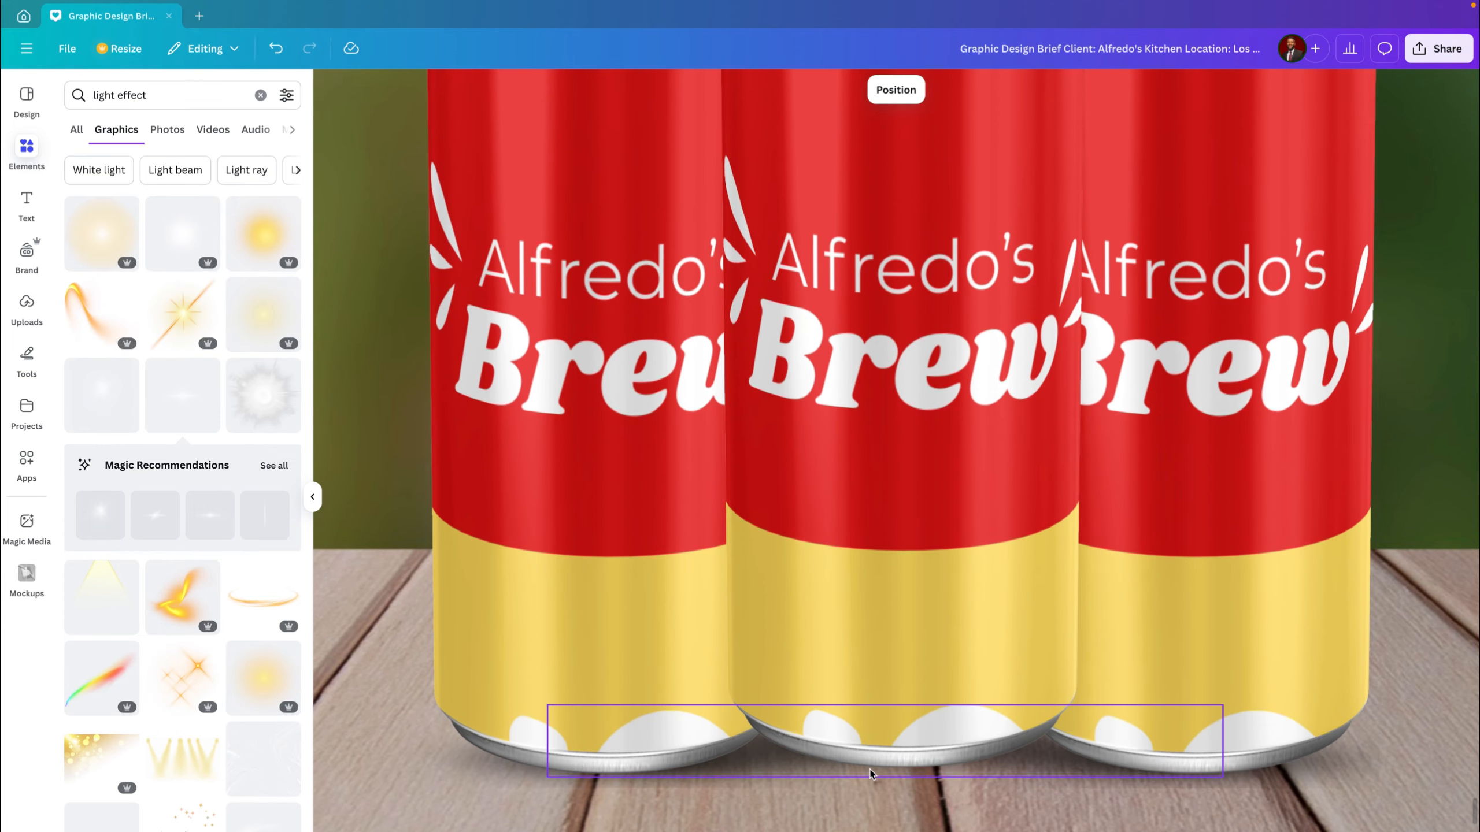
left_click(872, 771)
key("Down")
key("Down")
key("Down")
key("Down")
key("Down")
key("Down")
key("Down")
key("Down")
key("Down")
key("Down")
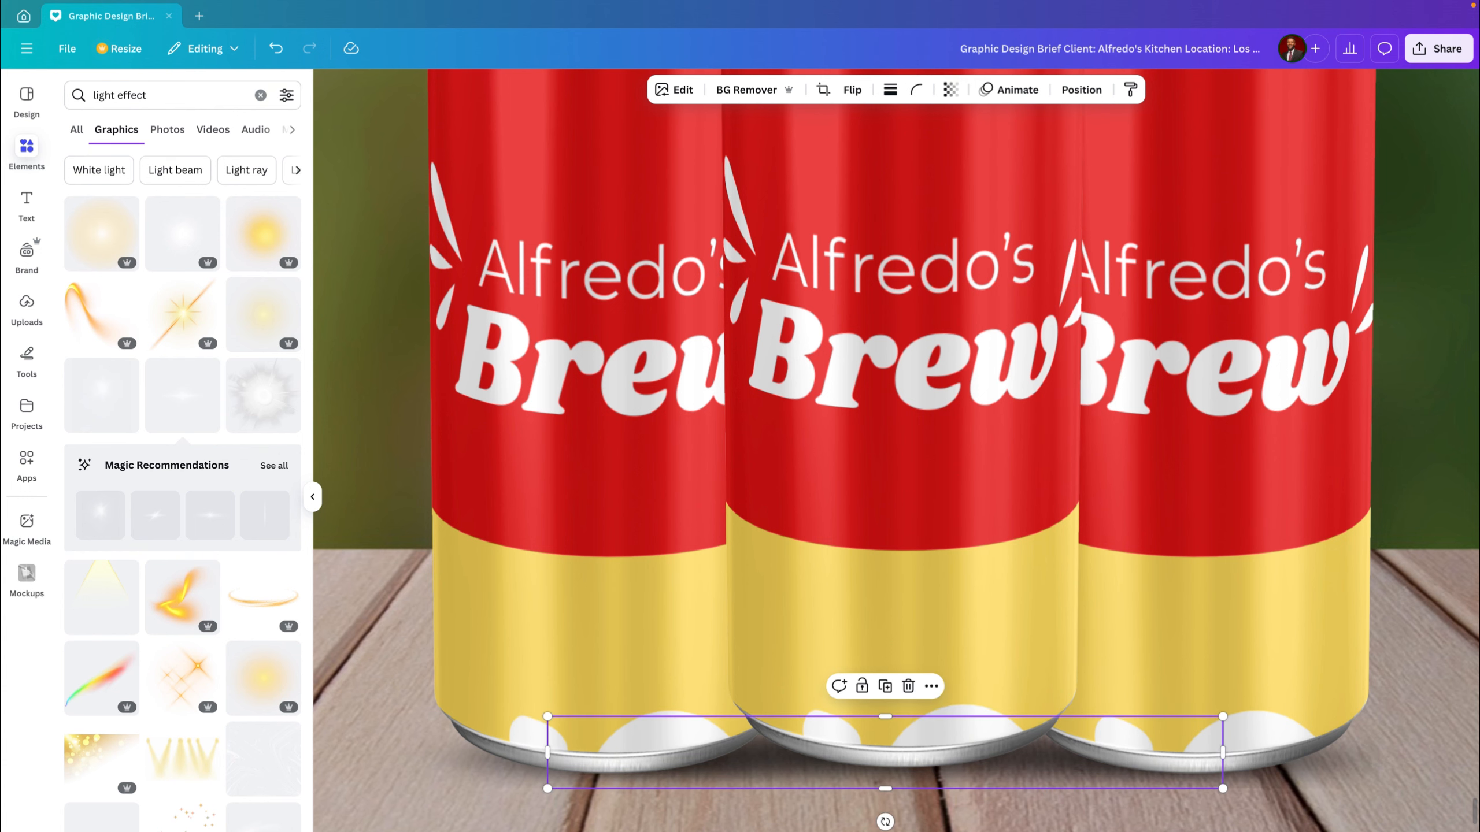
key("Down")
key("Down")
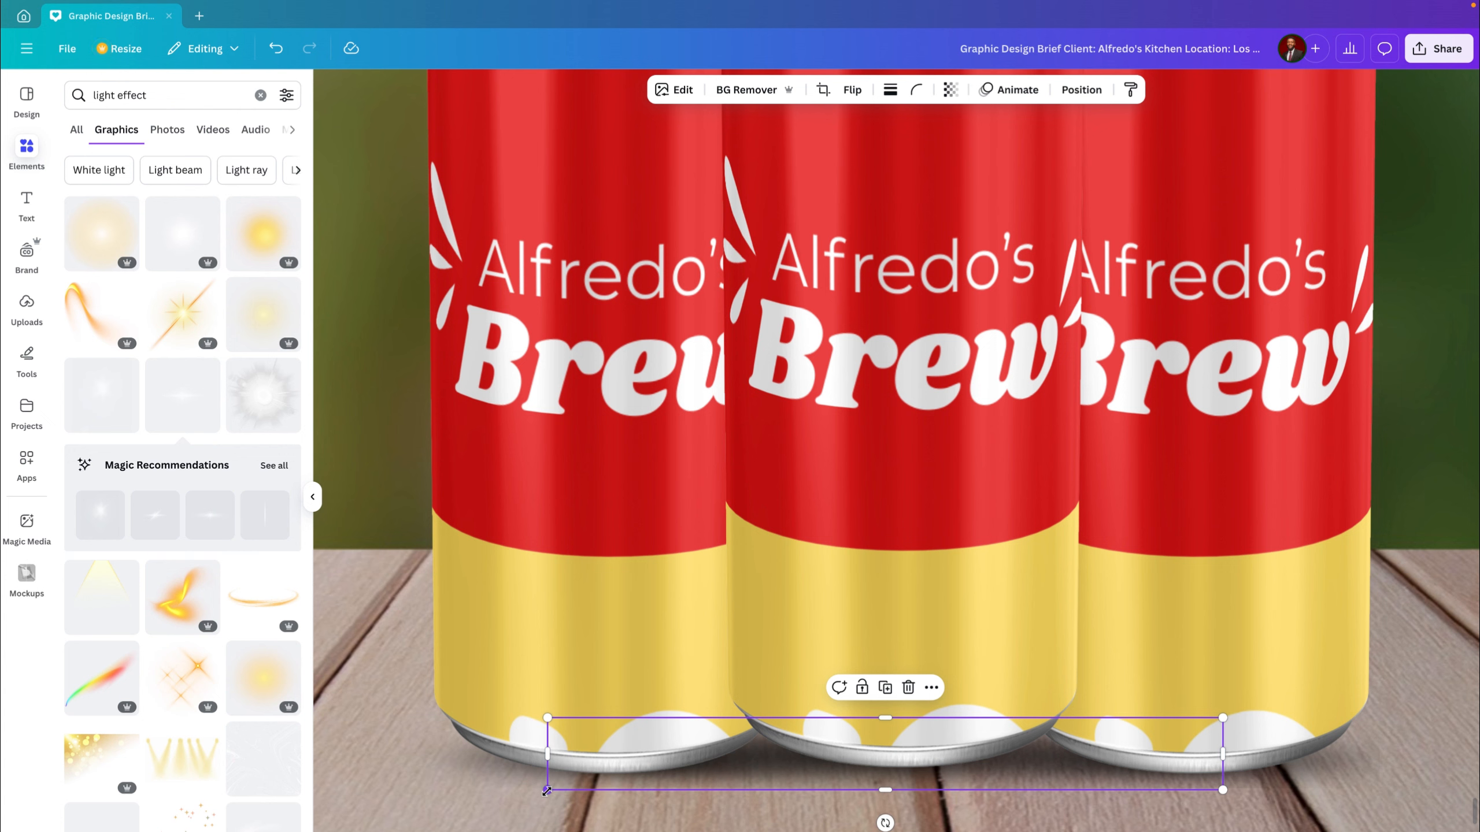
Step: Shrink the centre can's shadow so it extends less past the can's base, and check it in the whole layout
left_click_drag(547, 790, 677, 780)
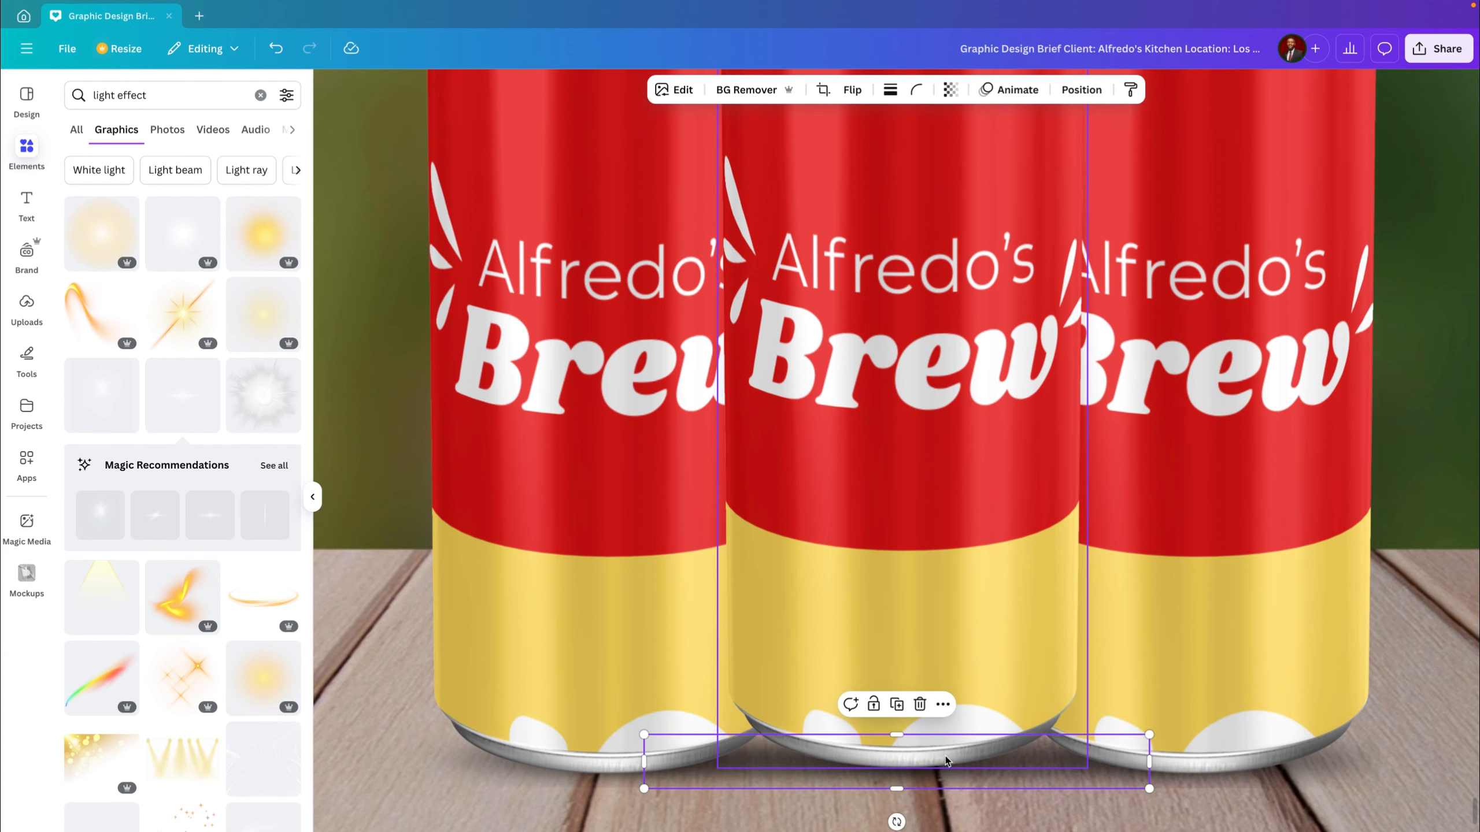
left_click(1436, 729)
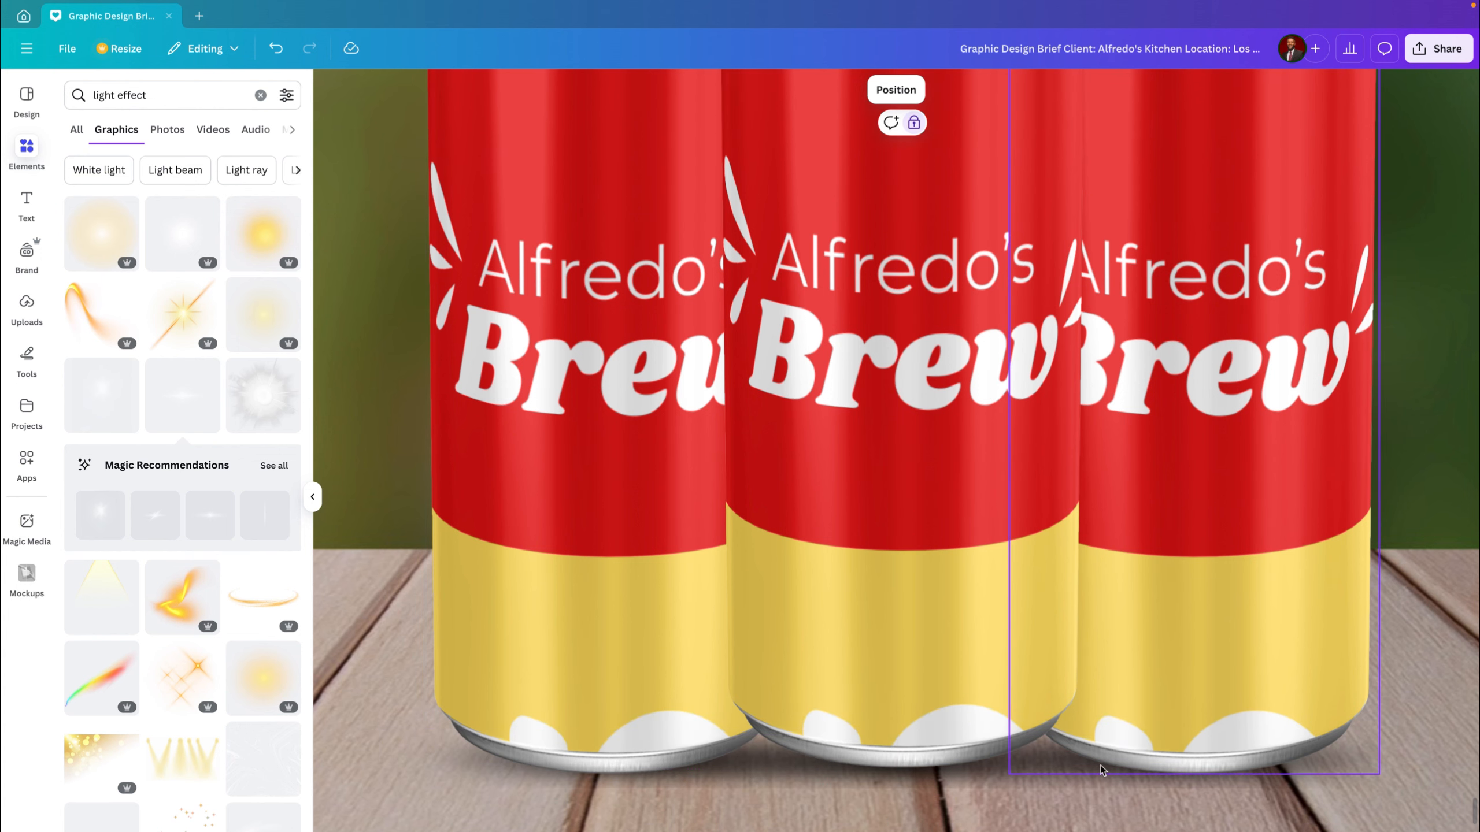
scroll(1100, 766, "down", 5)
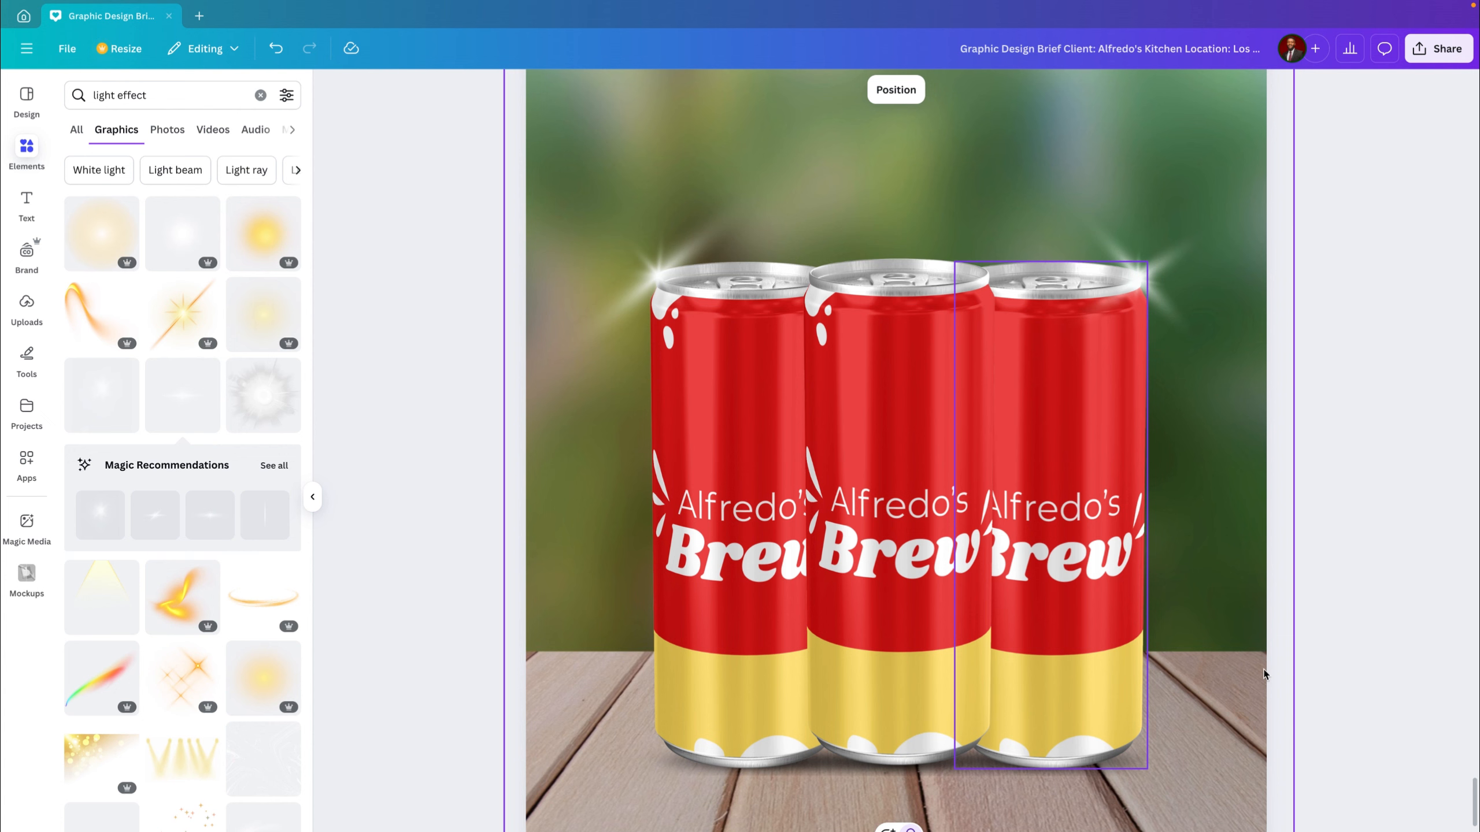
scroll(1040, 654, "down", 3)
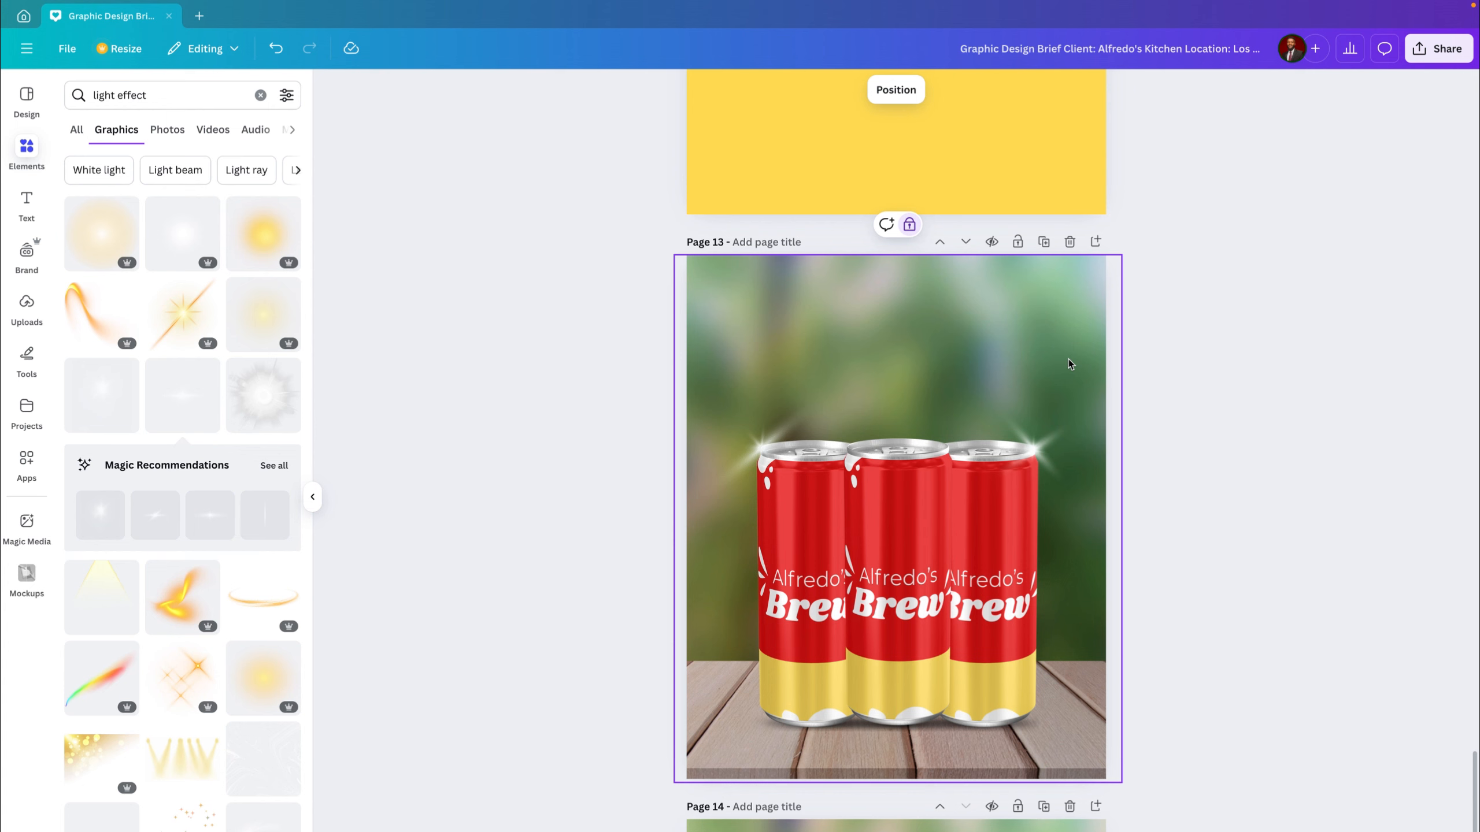
Step: Stretch the shadow under the centre can upward to about twice its height, keeping its lower edge in place
scroll(907, 645, "up", 5)
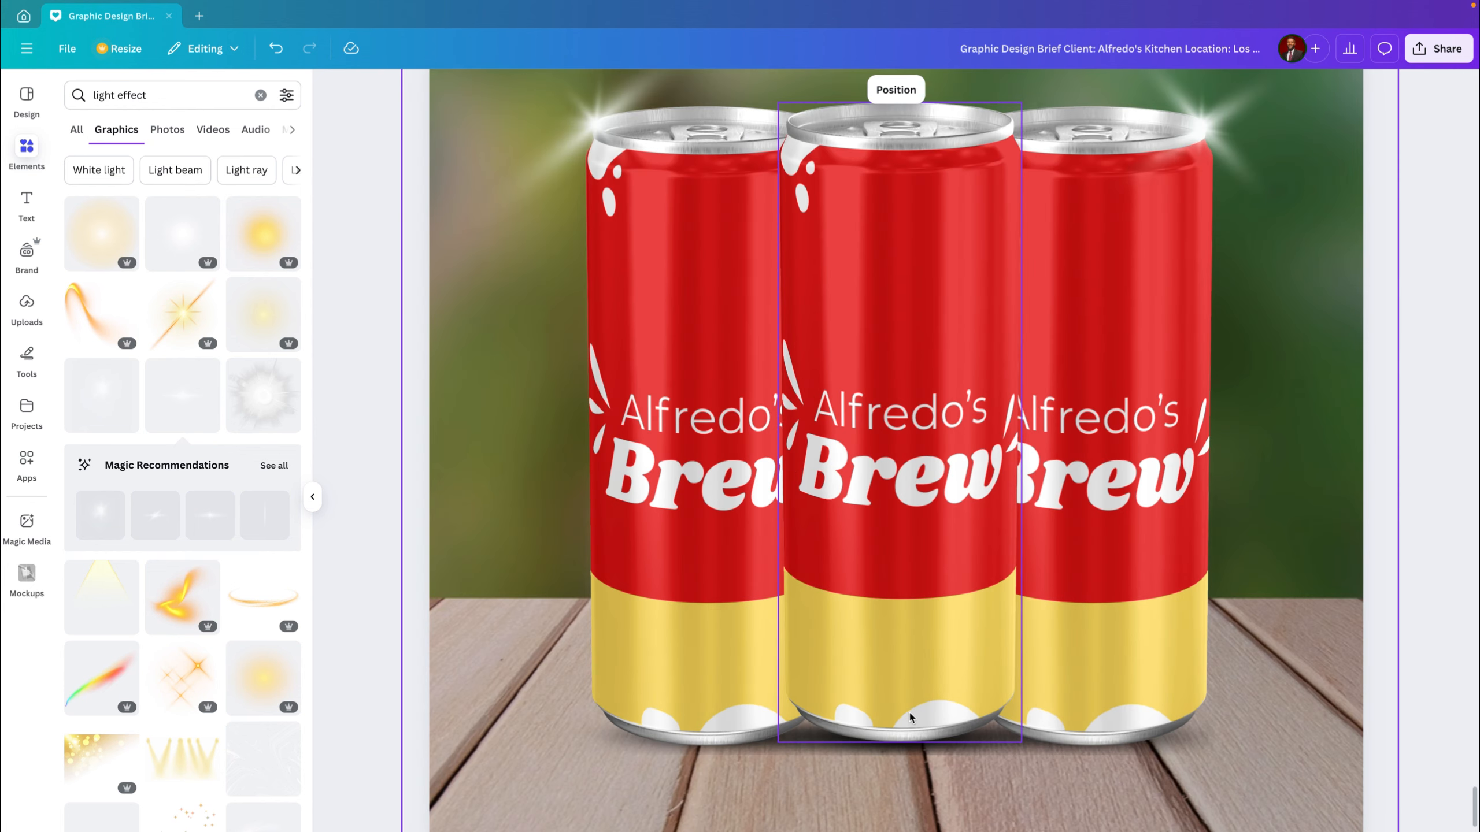
left_click(815, 747)
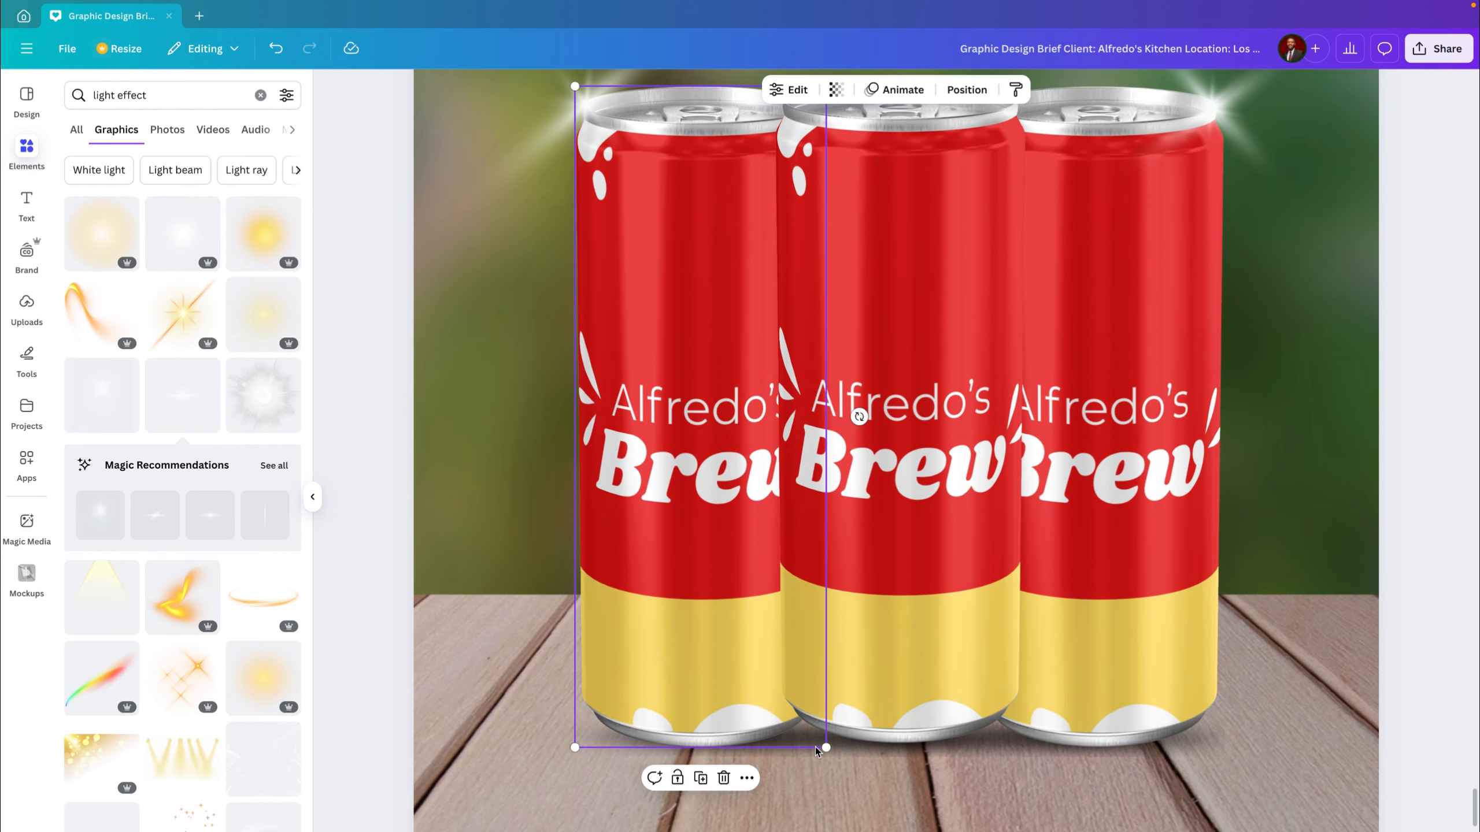
left_click(858, 752)
left_click(880, 753)
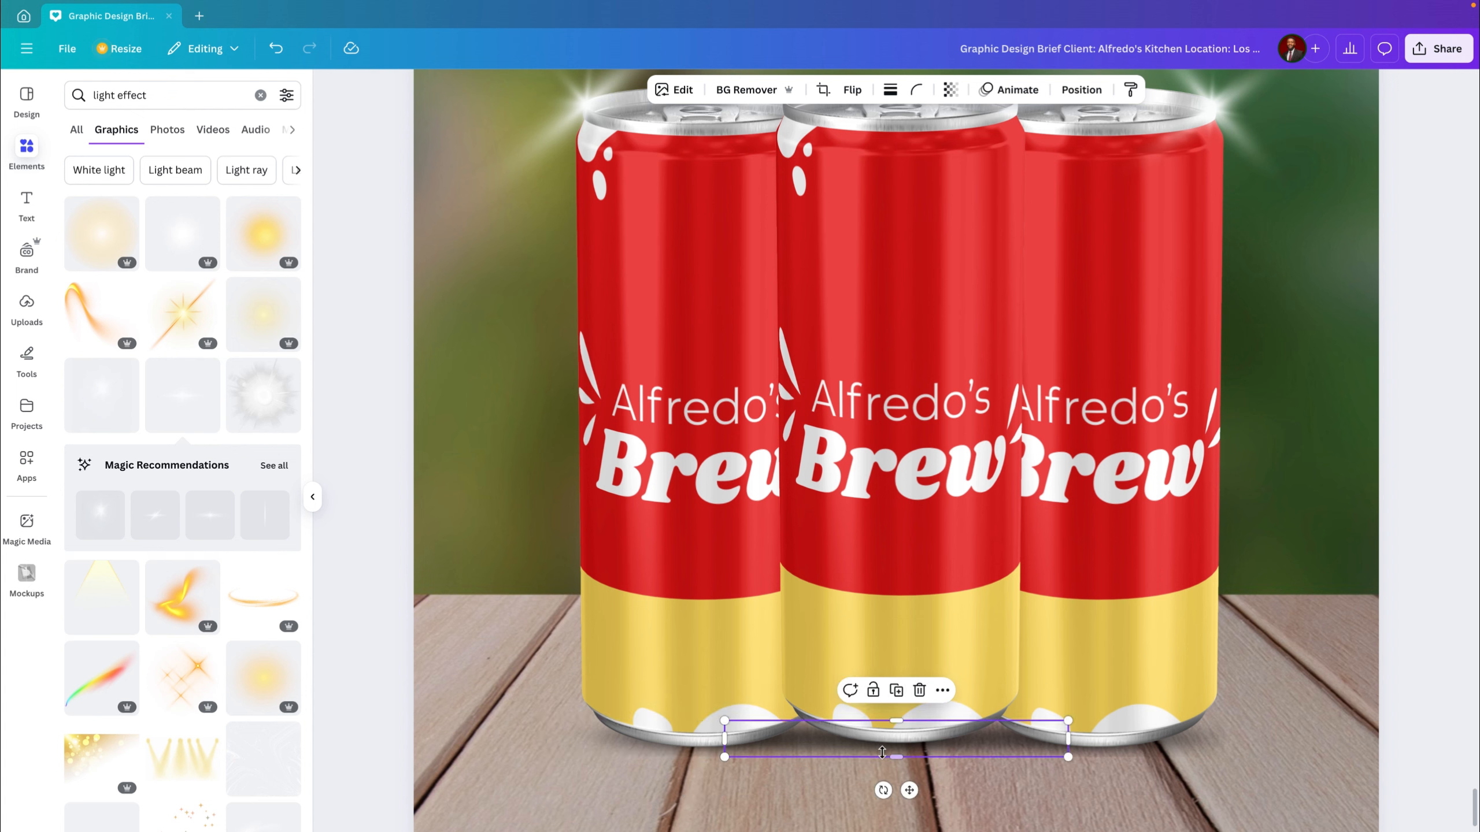
left_click_drag(896, 721, 897, 692)
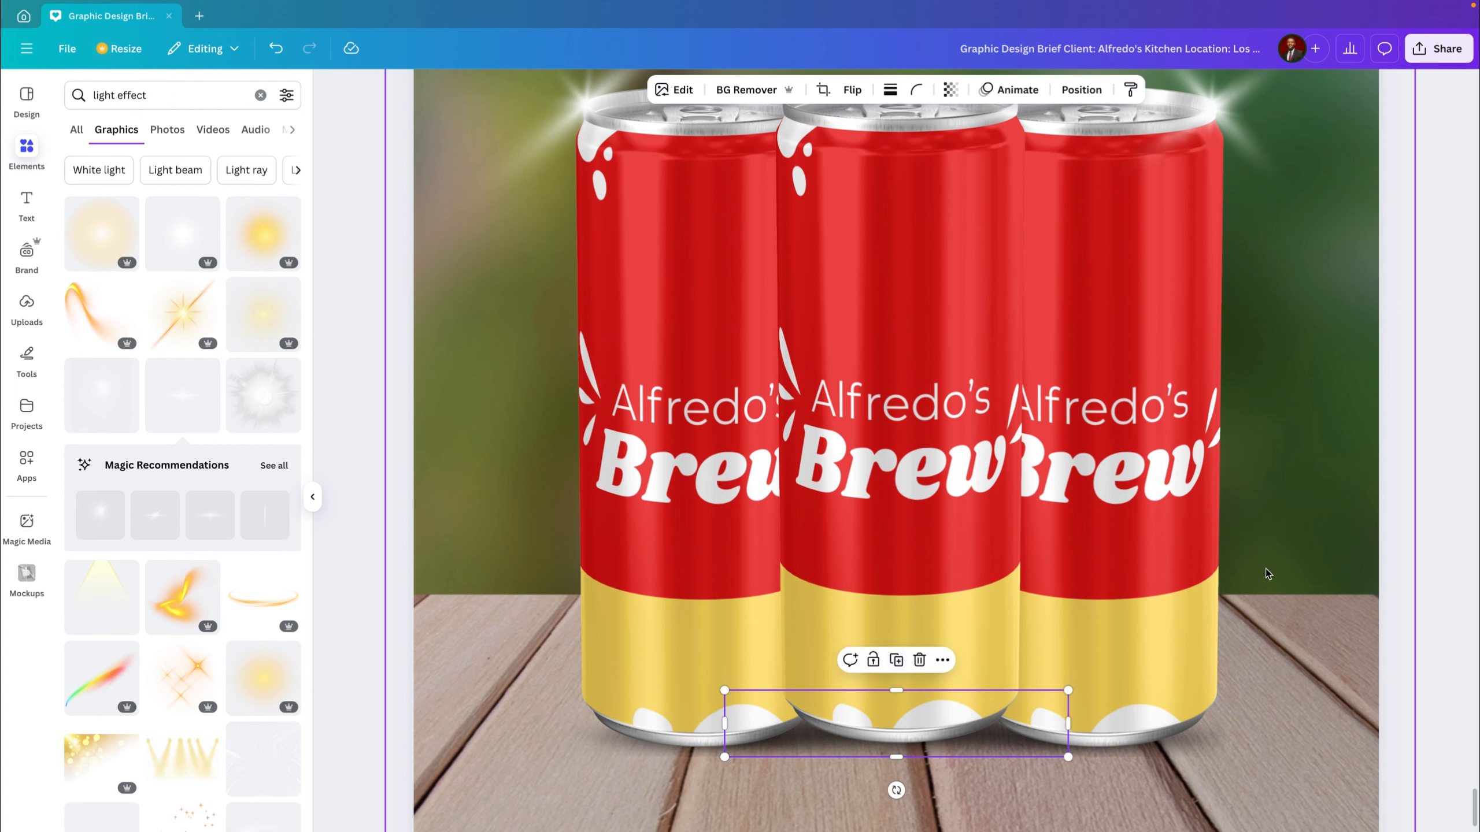
left_click(1281, 538)
scroll(1052, 608, "down", 3)
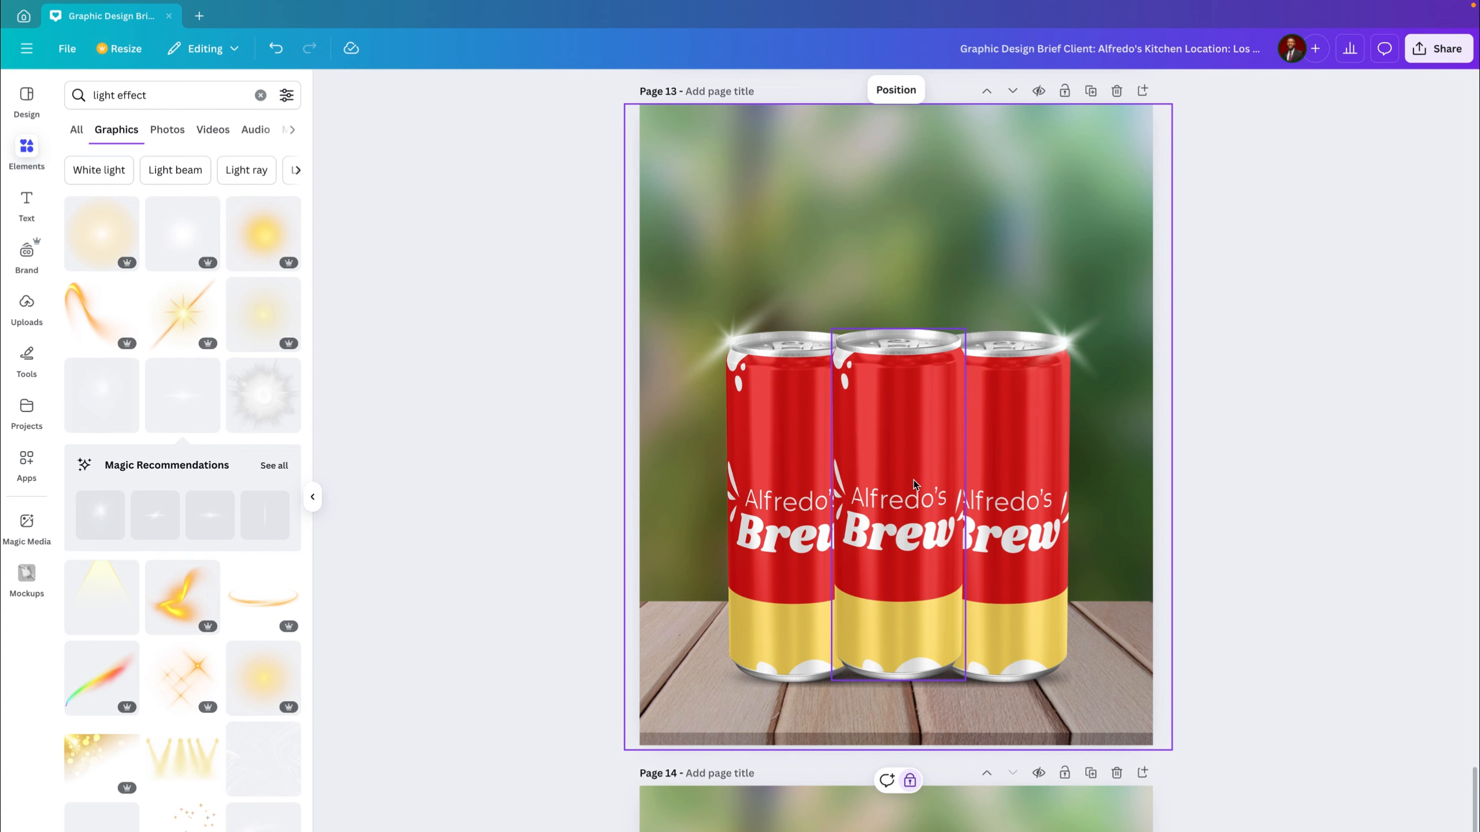
Step: Examine the page 14 version of the advertisement, comparing its logo placement and can layout with page 13
scroll(913, 481, "down", 3)
scroll(913, 480, "up", 3)
scroll(914, 481, "down", 3)
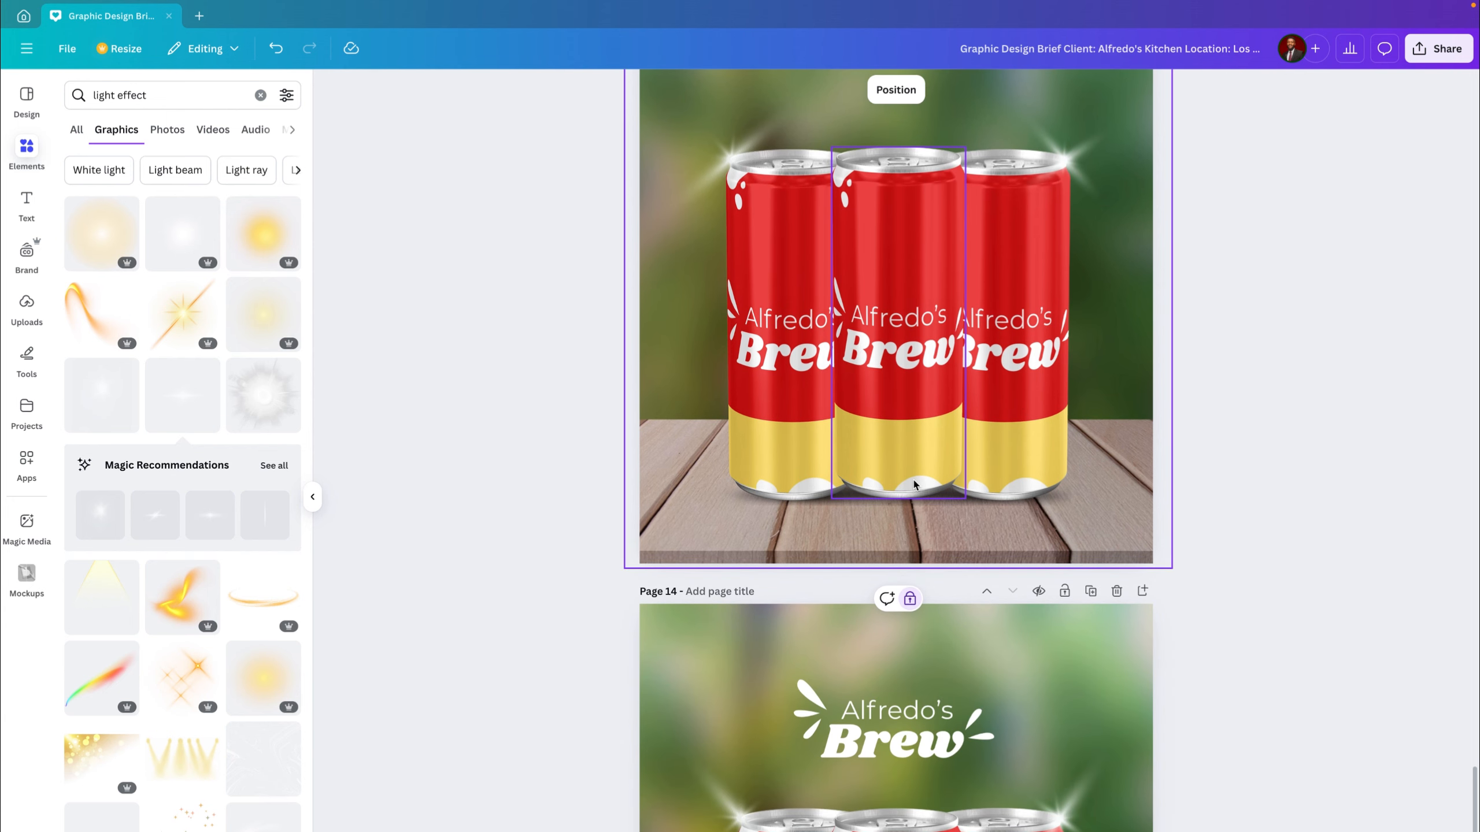
scroll(913, 484, "down", 5)
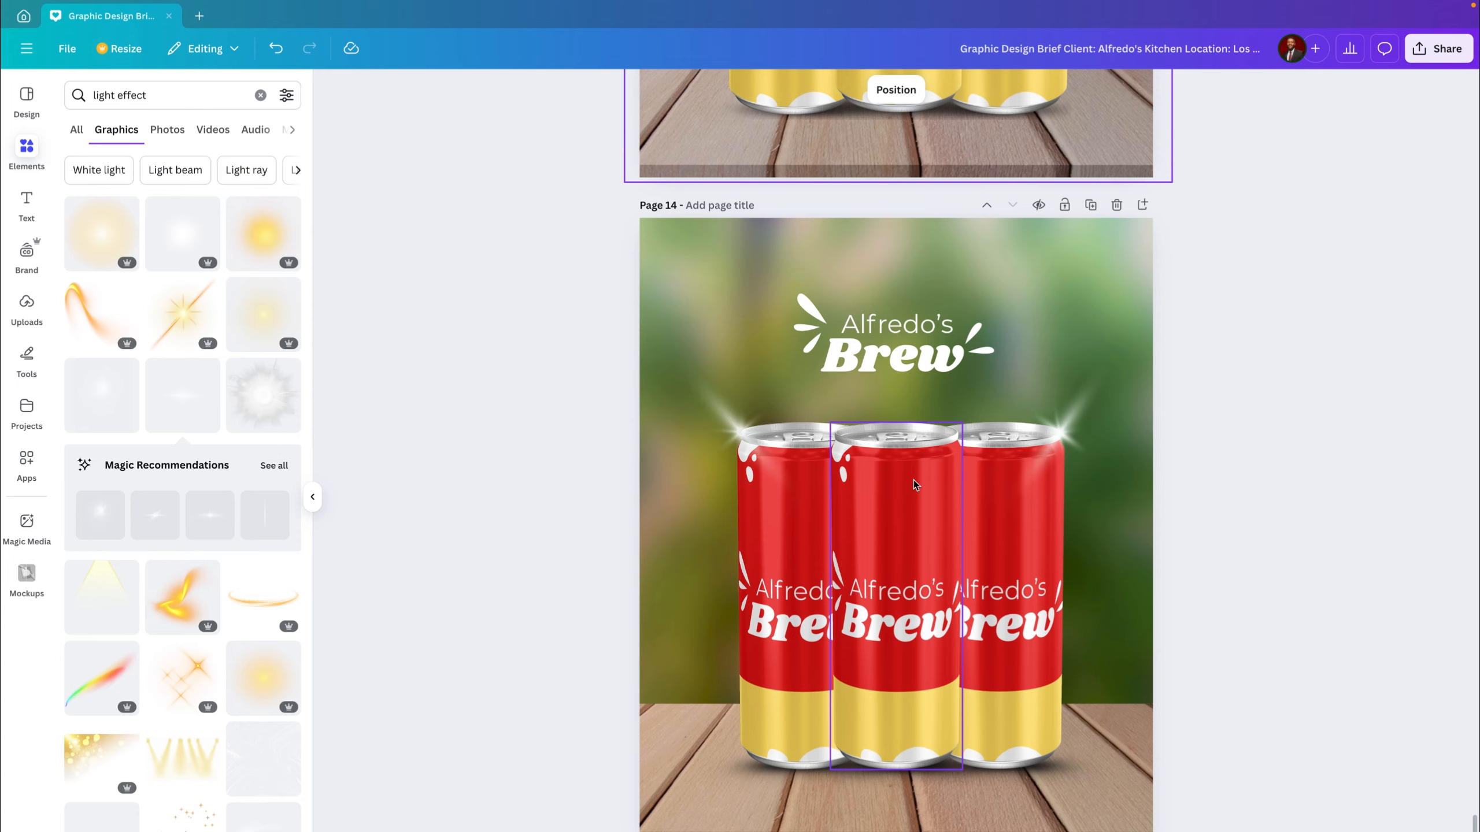
scroll(913, 481, "up", 2)
scroll(913, 481, "down", 3)
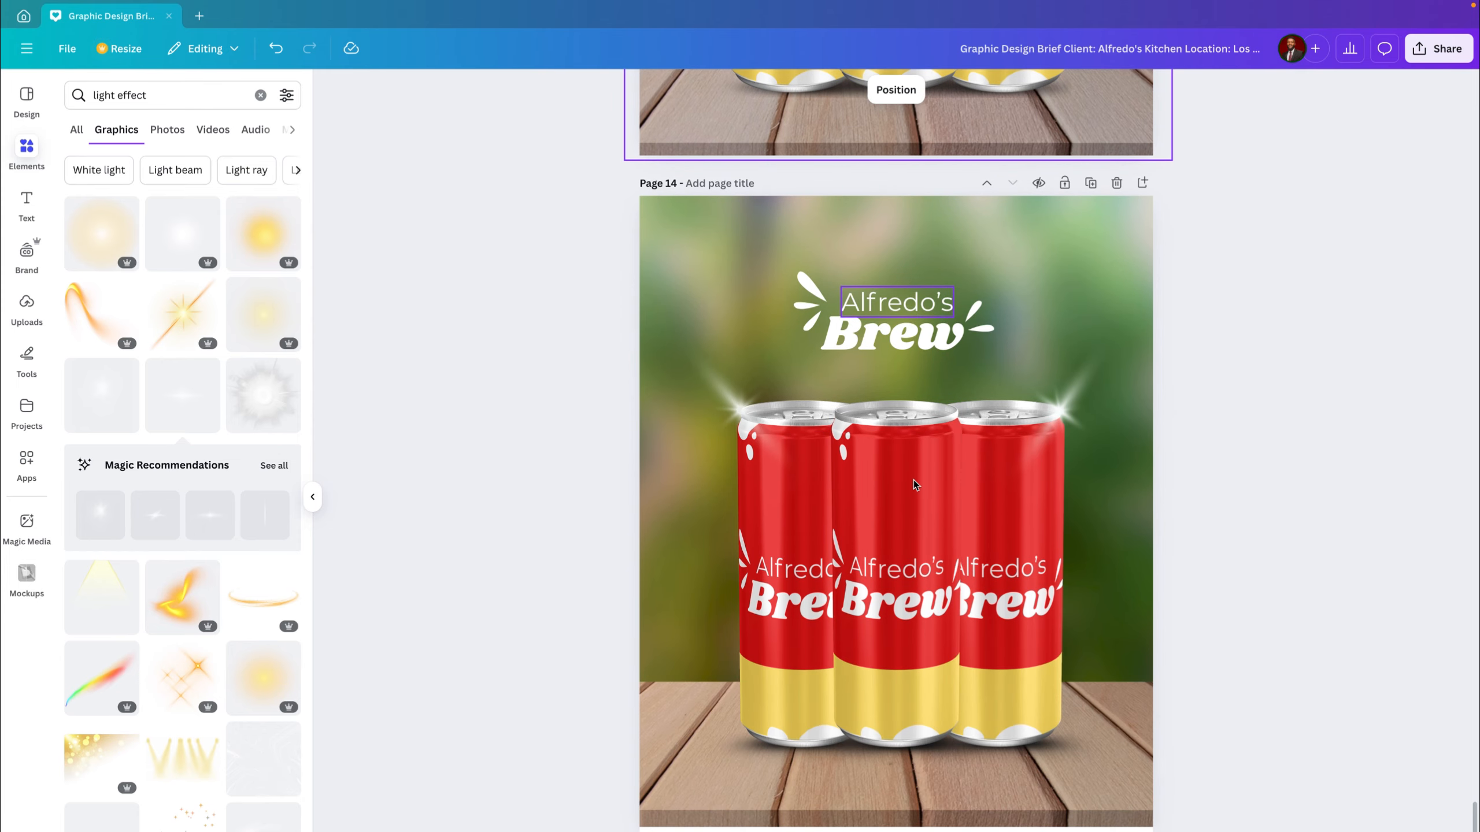
scroll(914, 484, "up", 2)
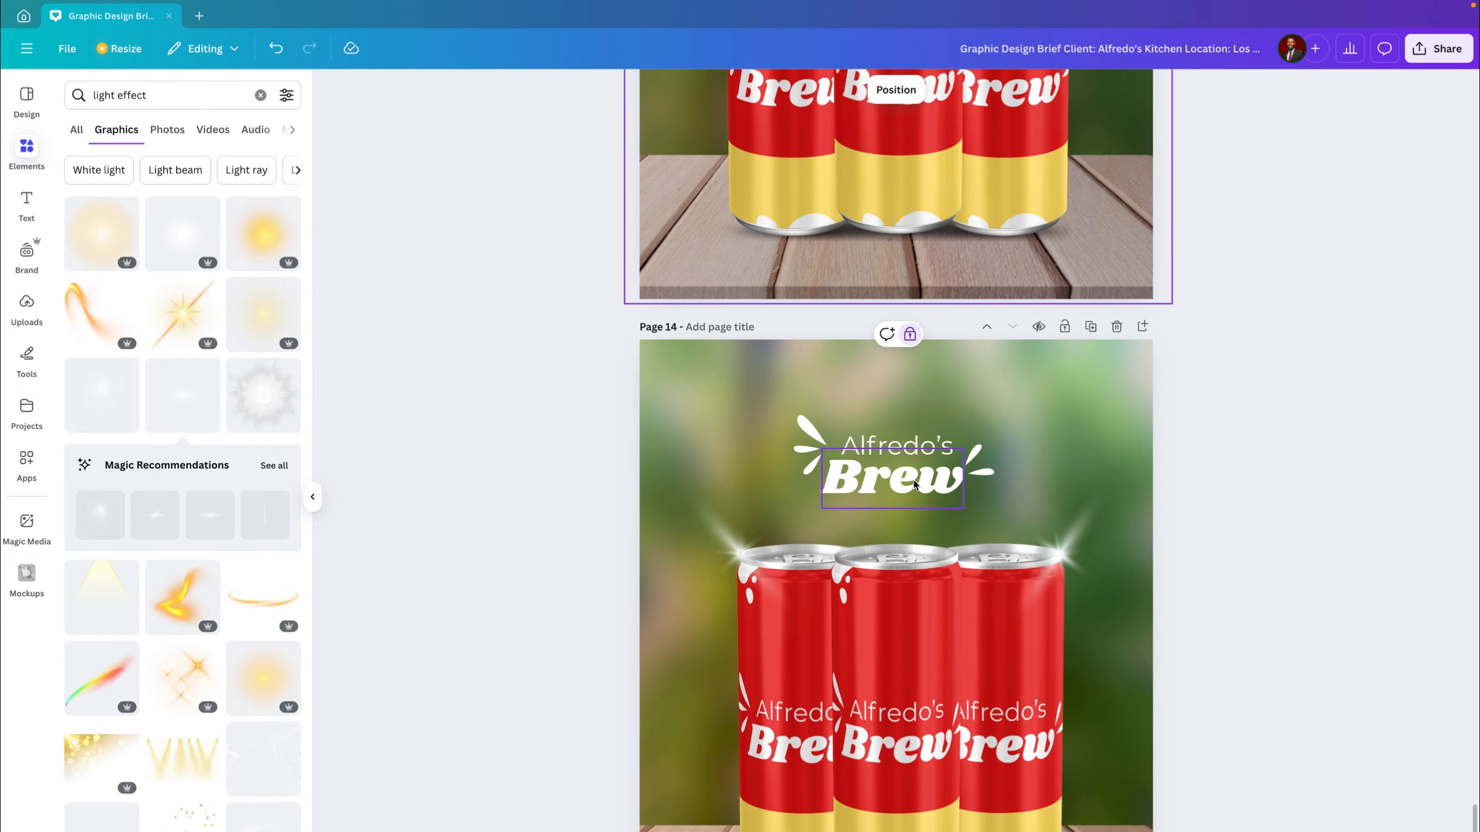
Step: Copy the grouped Alfredo's Brew logo from the yellow page onto page 13 and centre it above the three cans
scroll(913, 484, "up", 3)
scroll(913, 483, "up", 5)
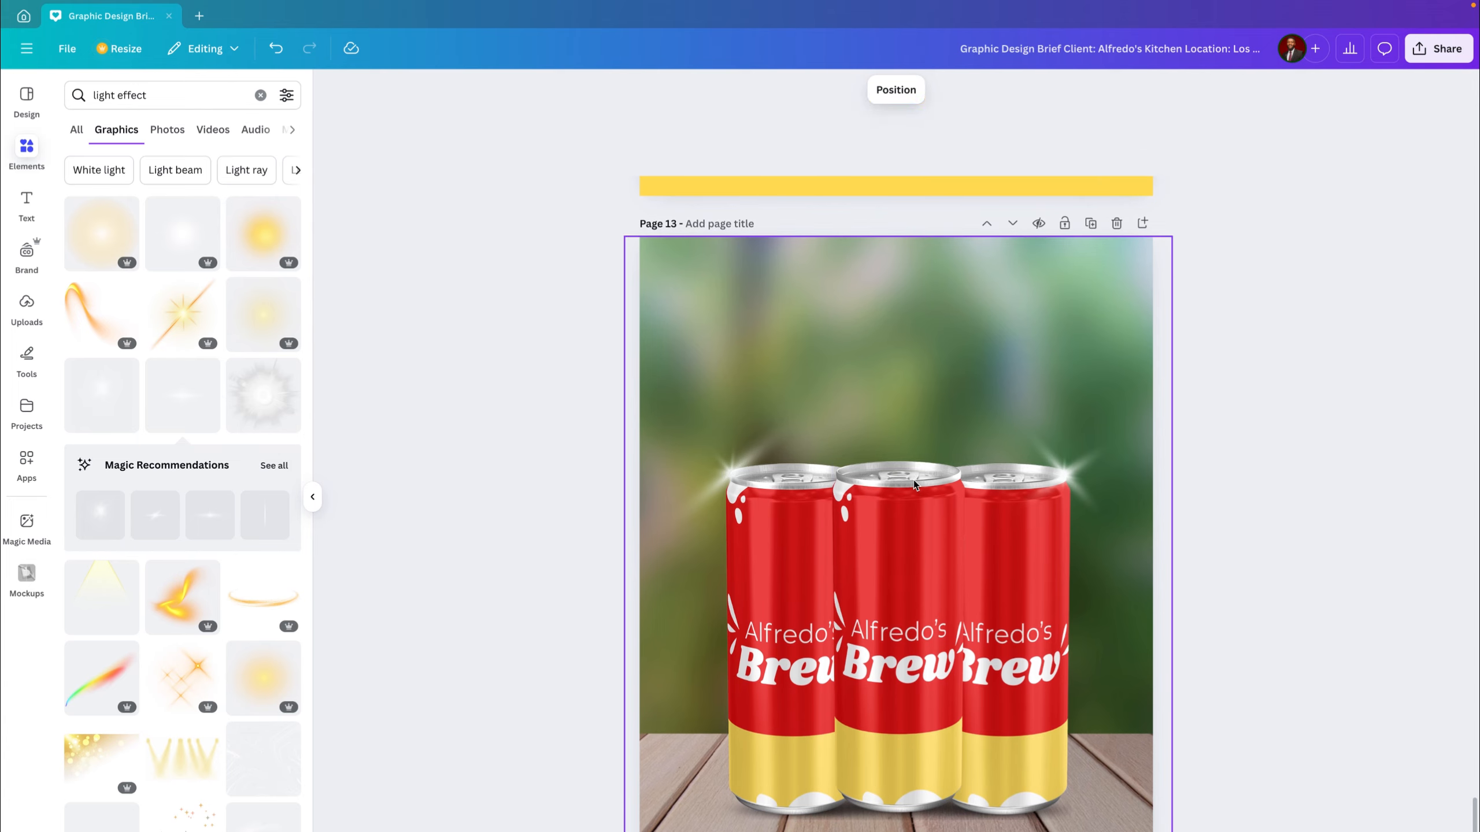
scroll(914, 483, "up", 3)
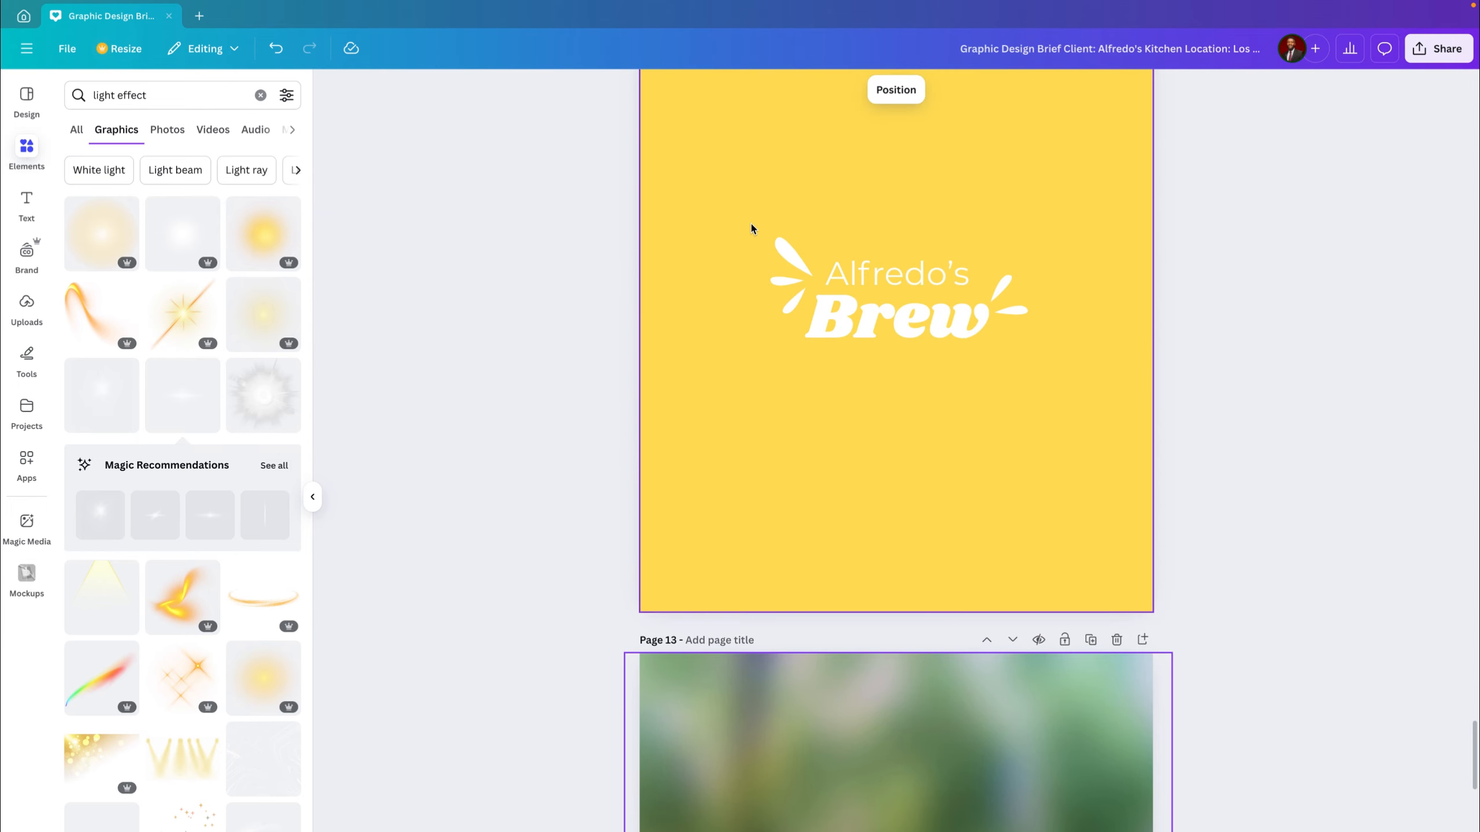
left_click_drag(751, 225, 1065, 388)
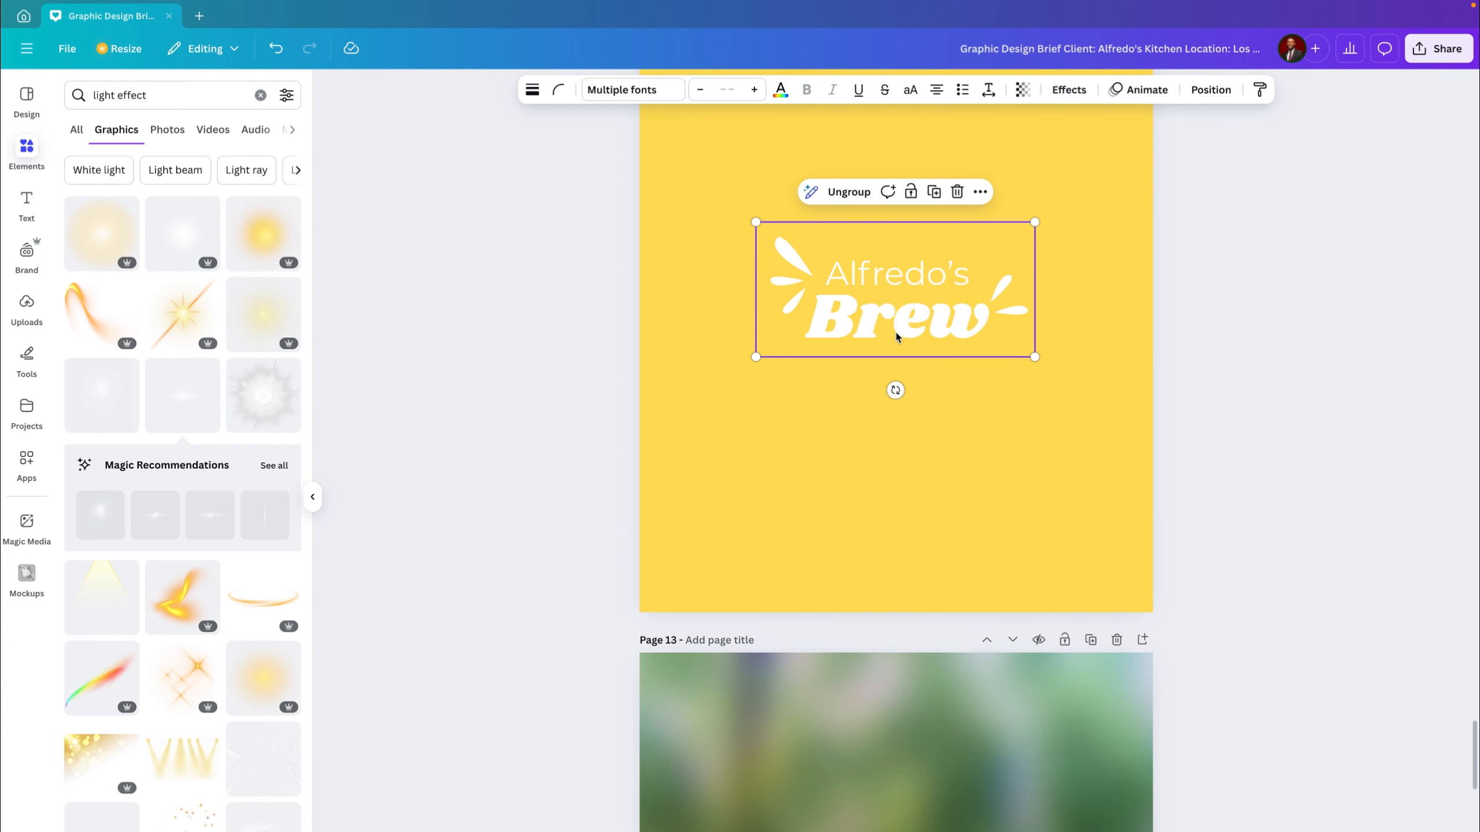
scroll(926, 505, "down", 5)
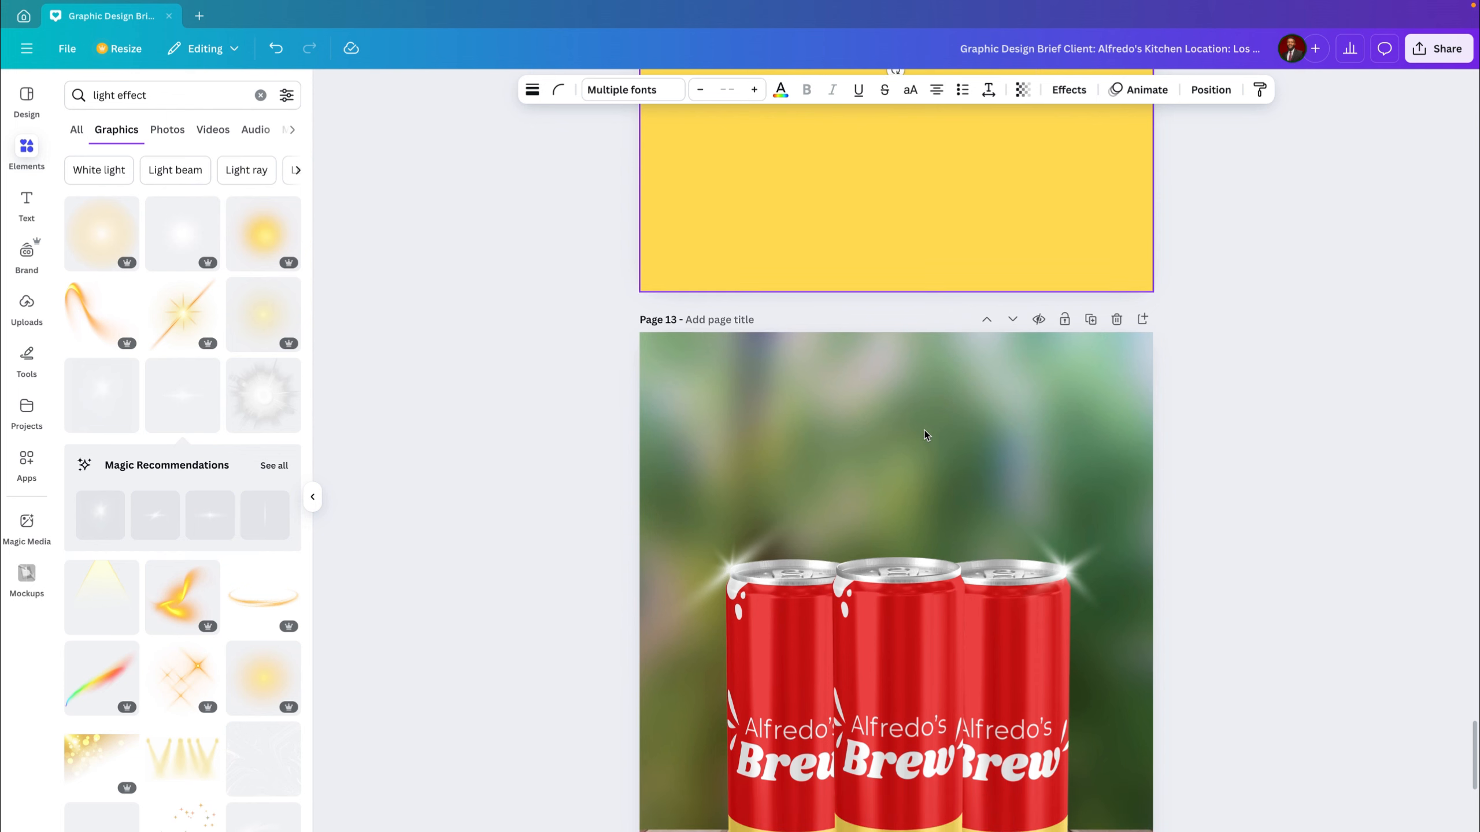
left_click(923, 426)
key("super+v")
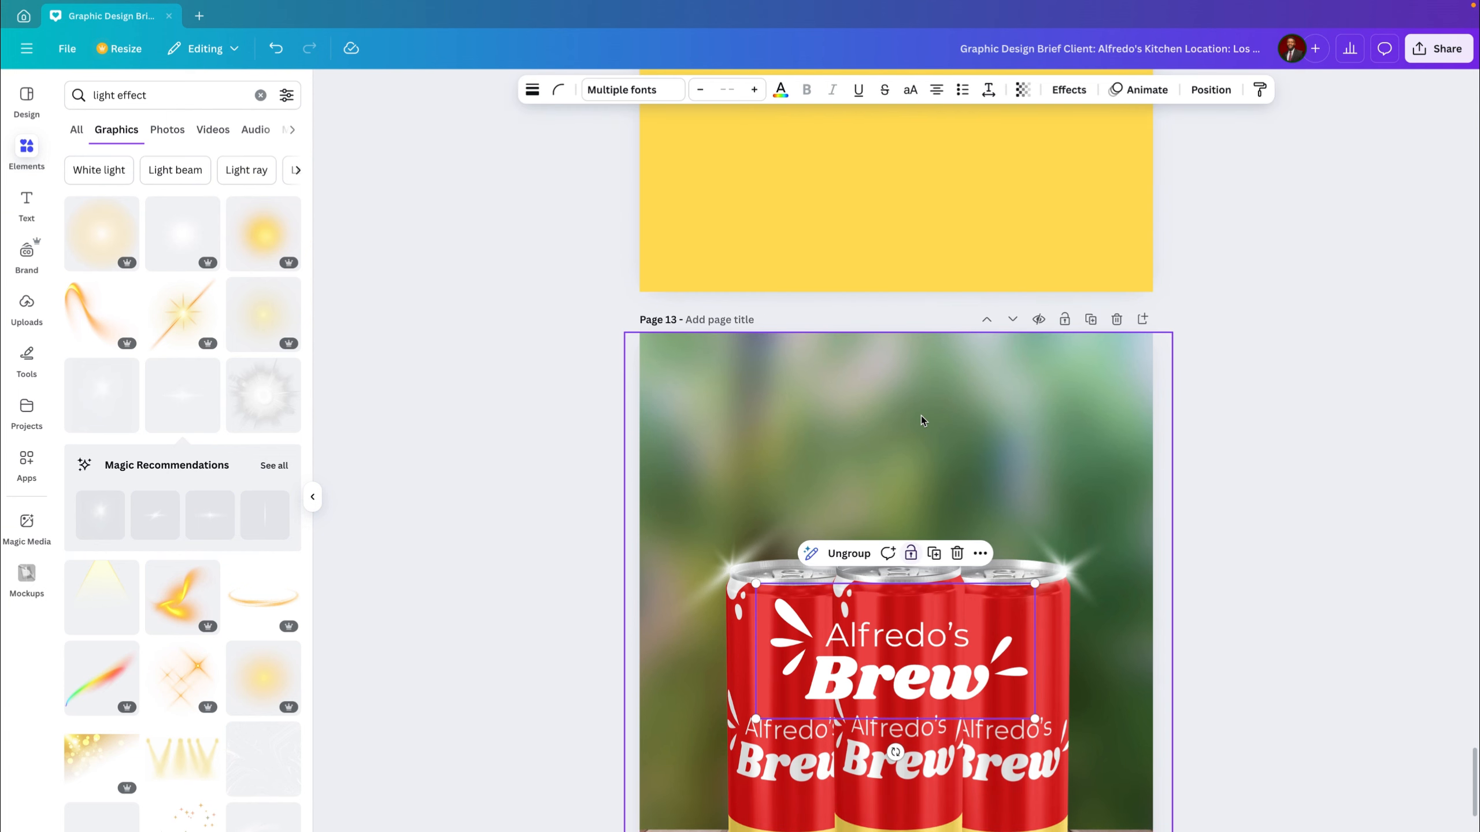
left_click_drag(922, 676, 920, 468)
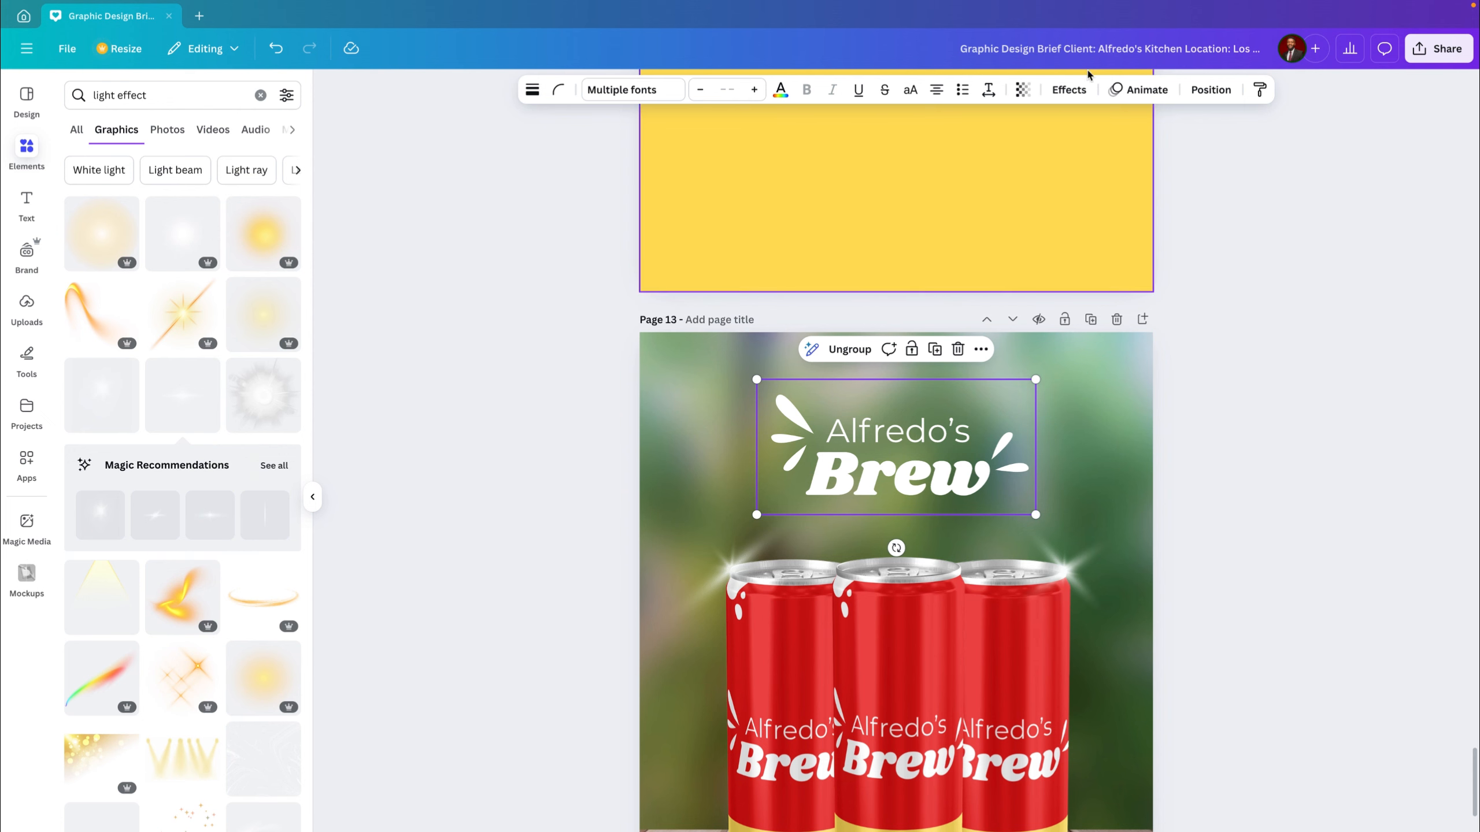
Step: Apply a black Shadow effect to the logo text with offset 73, direction -49 and blur 43
left_click(1069, 90)
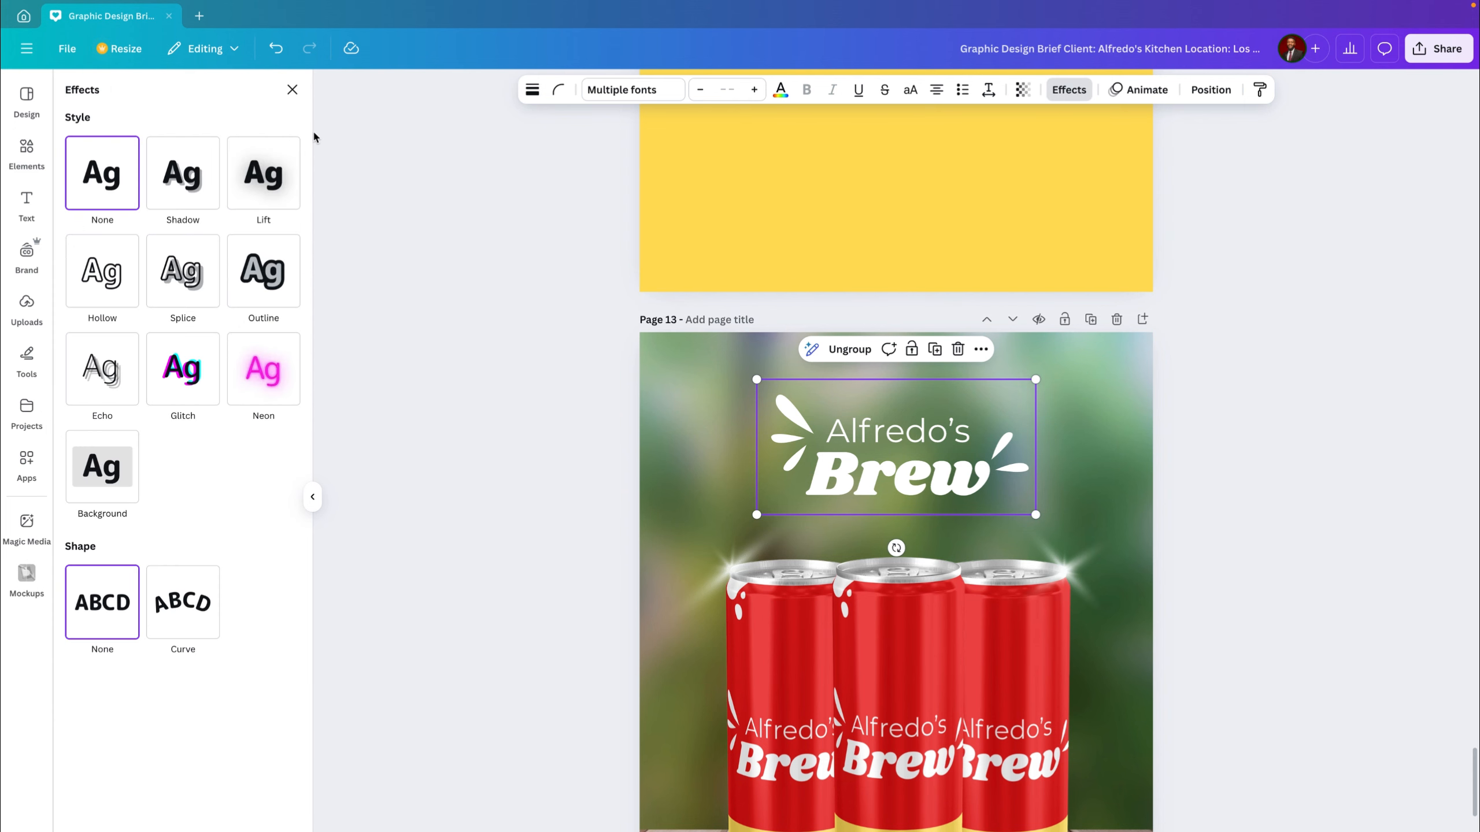
left_click(192, 189)
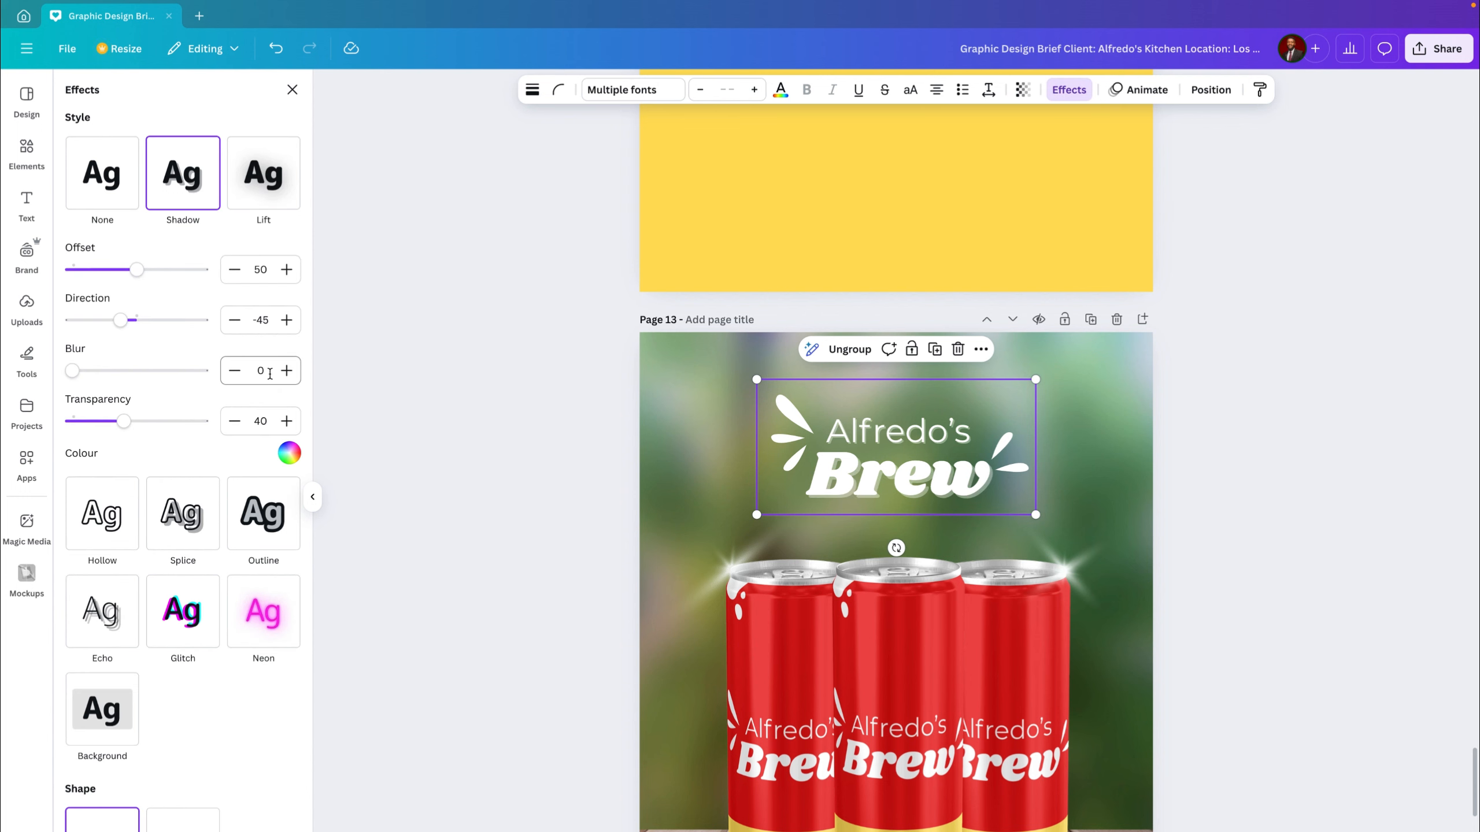
left_click(289, 454)
left_click(129, 523)
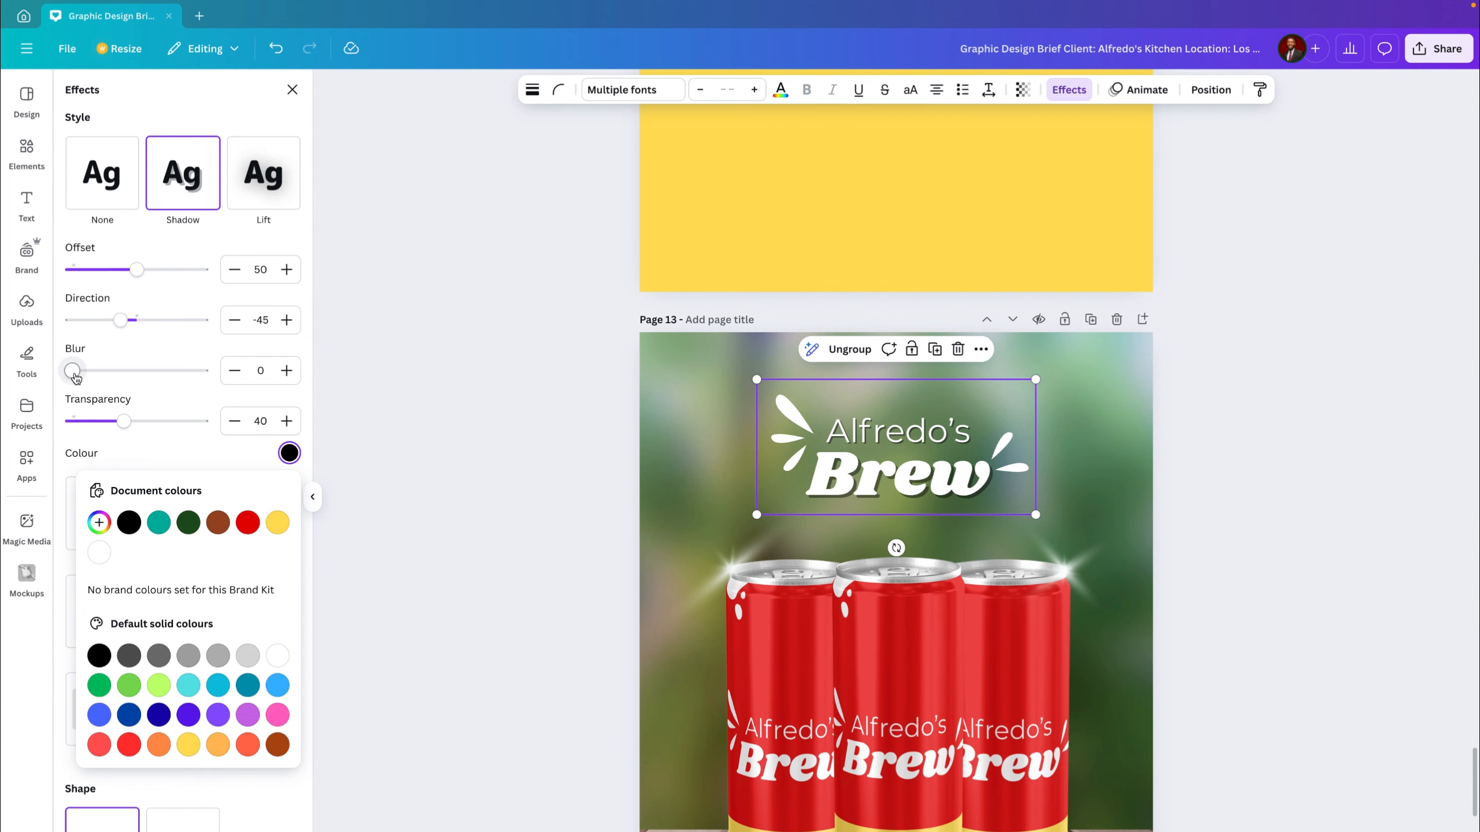
left_click_drag(74, 376, 129, 381)
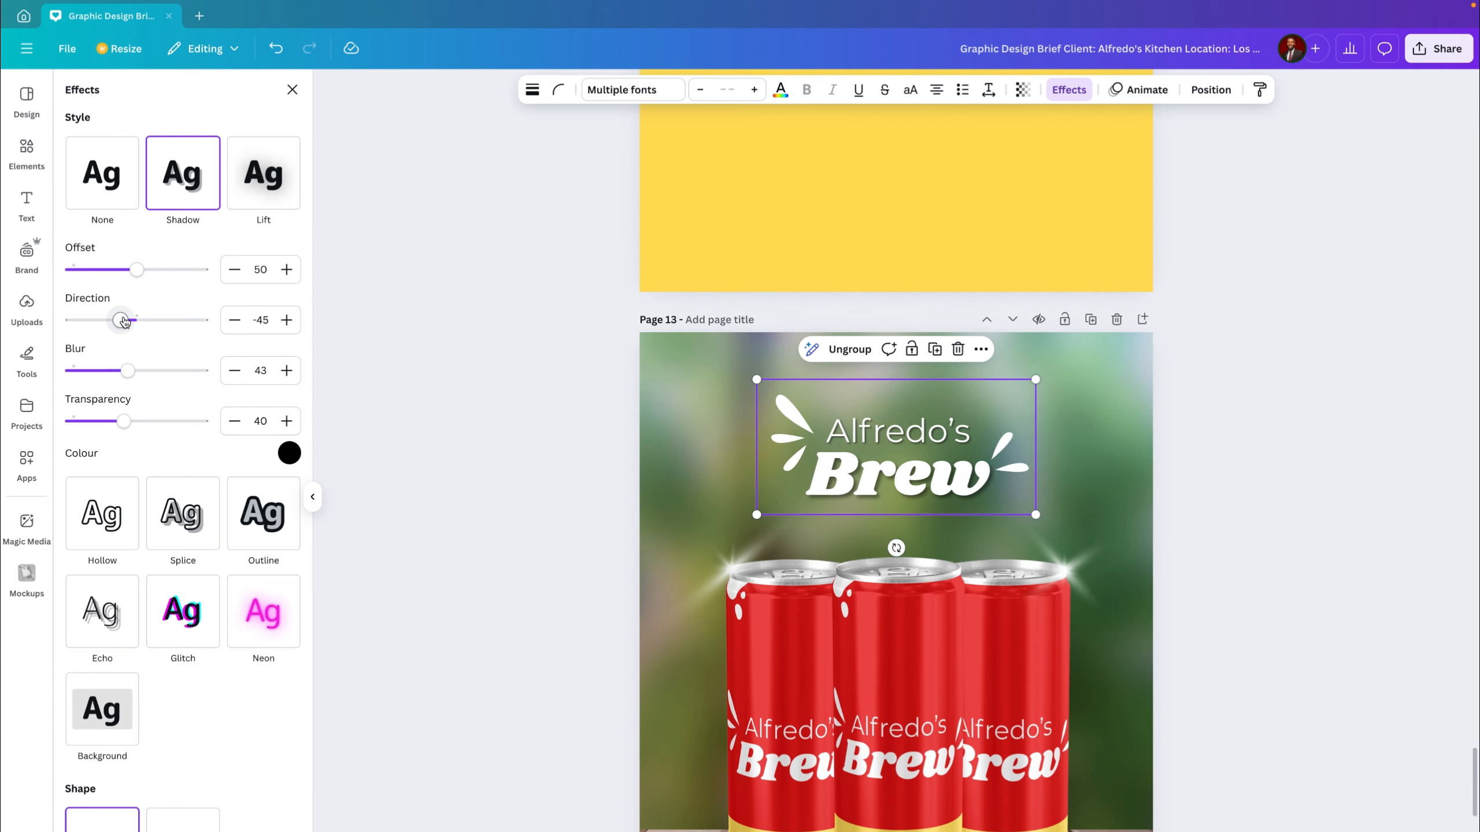
left_click_drag(123, 321, 119, 320)
mouse_move(145, 273)
left_mouse_down()
mouse_move(190, 277)
mouse_move(169, 279)
left_mouse_up()
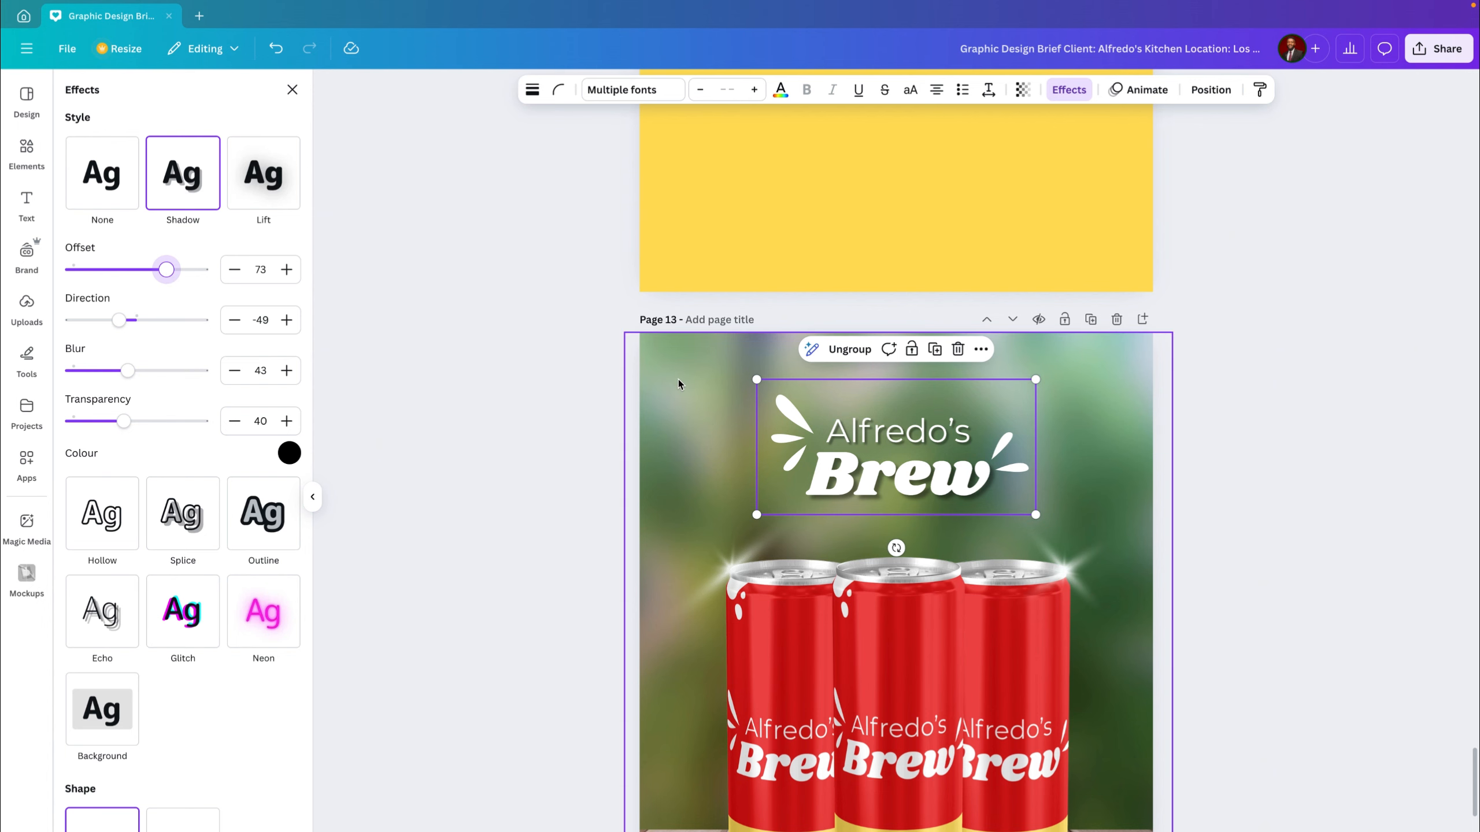
left_click(726, 424)
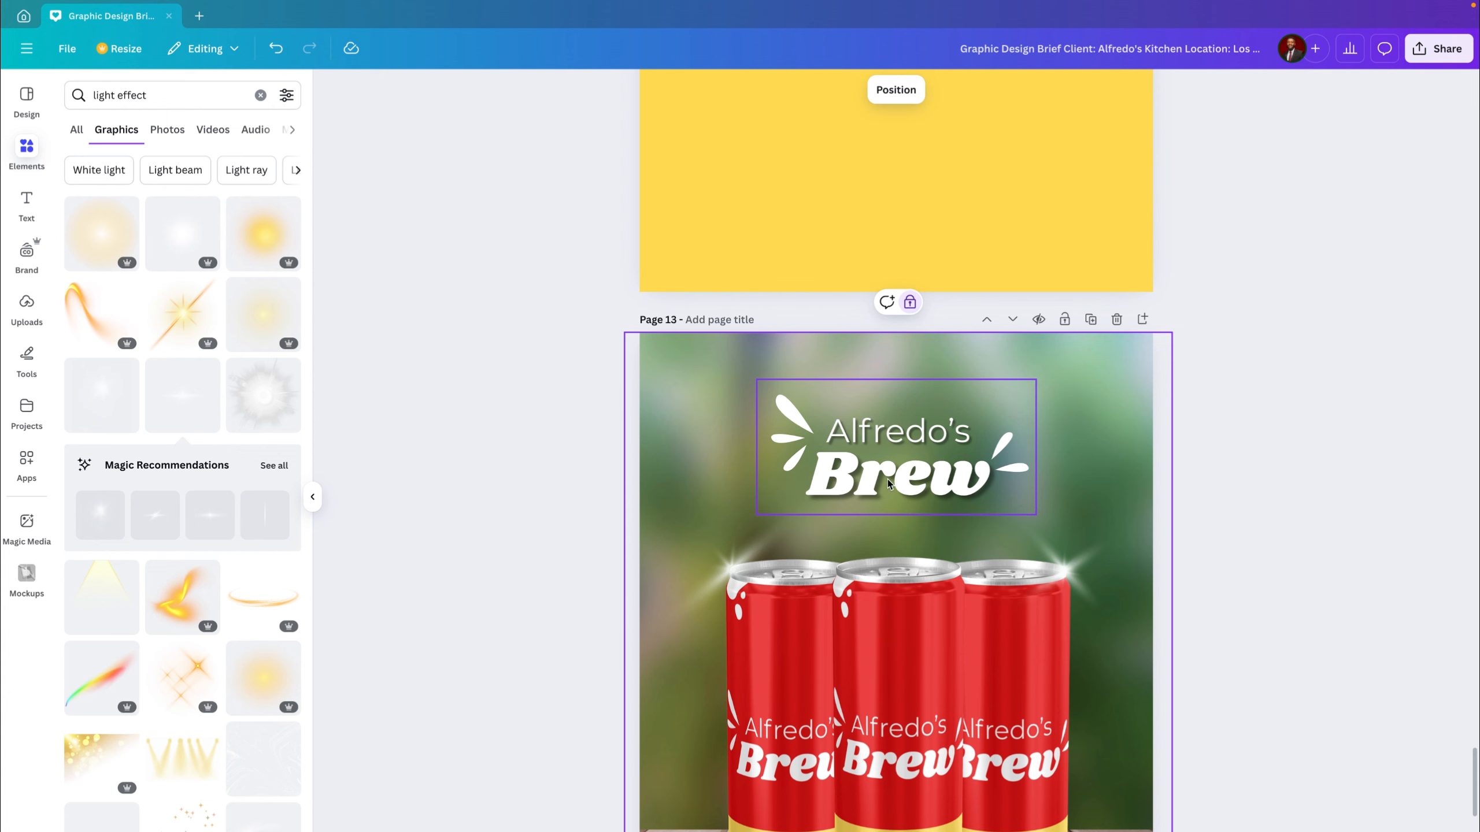
Step: Ungroup the Alfredo's Brew logo on page 13 into its separate text and splash elements
left_click(805, 434)
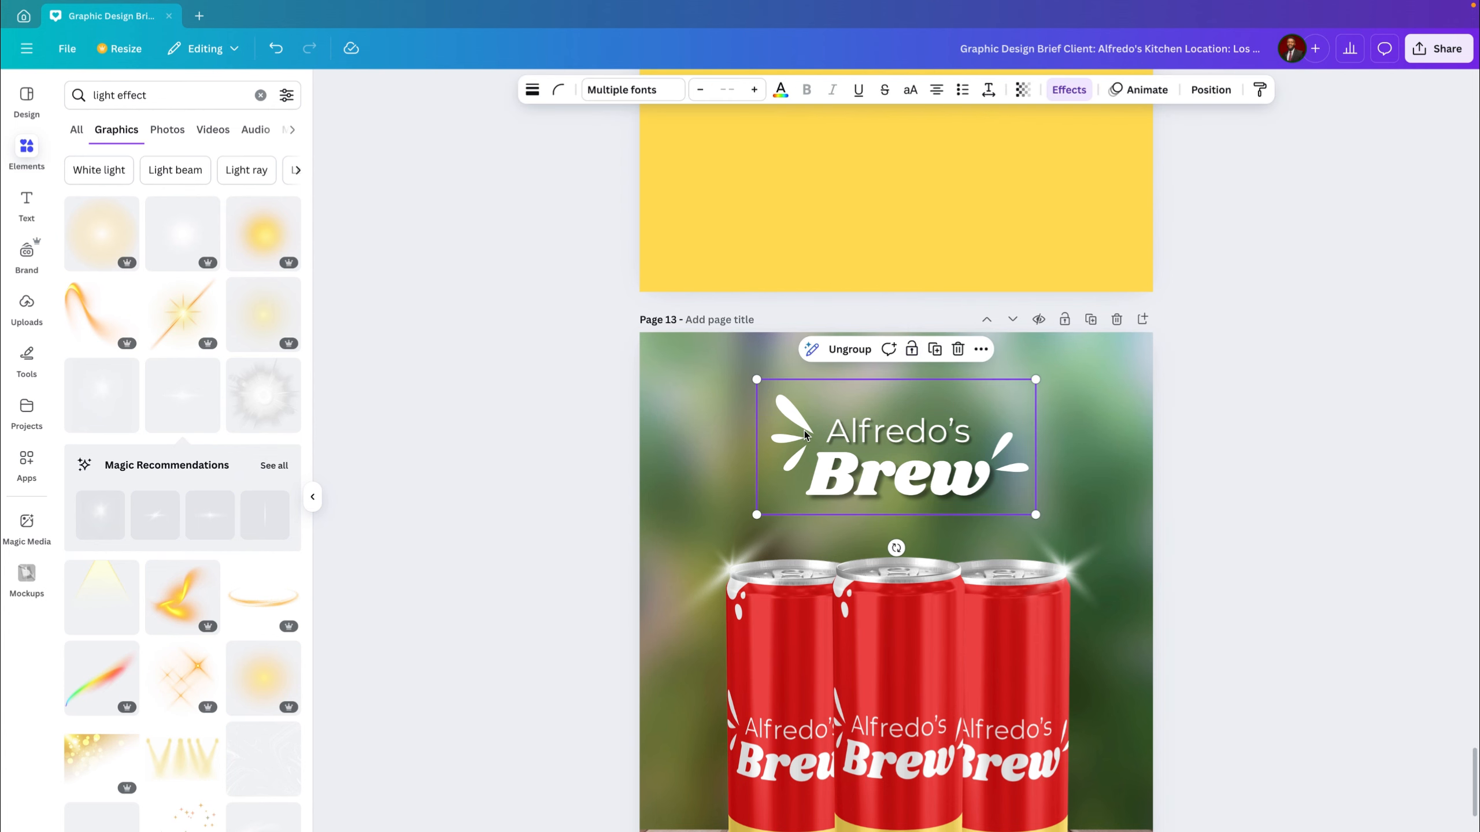
left_click(841, 350)
left_click(702, 407)
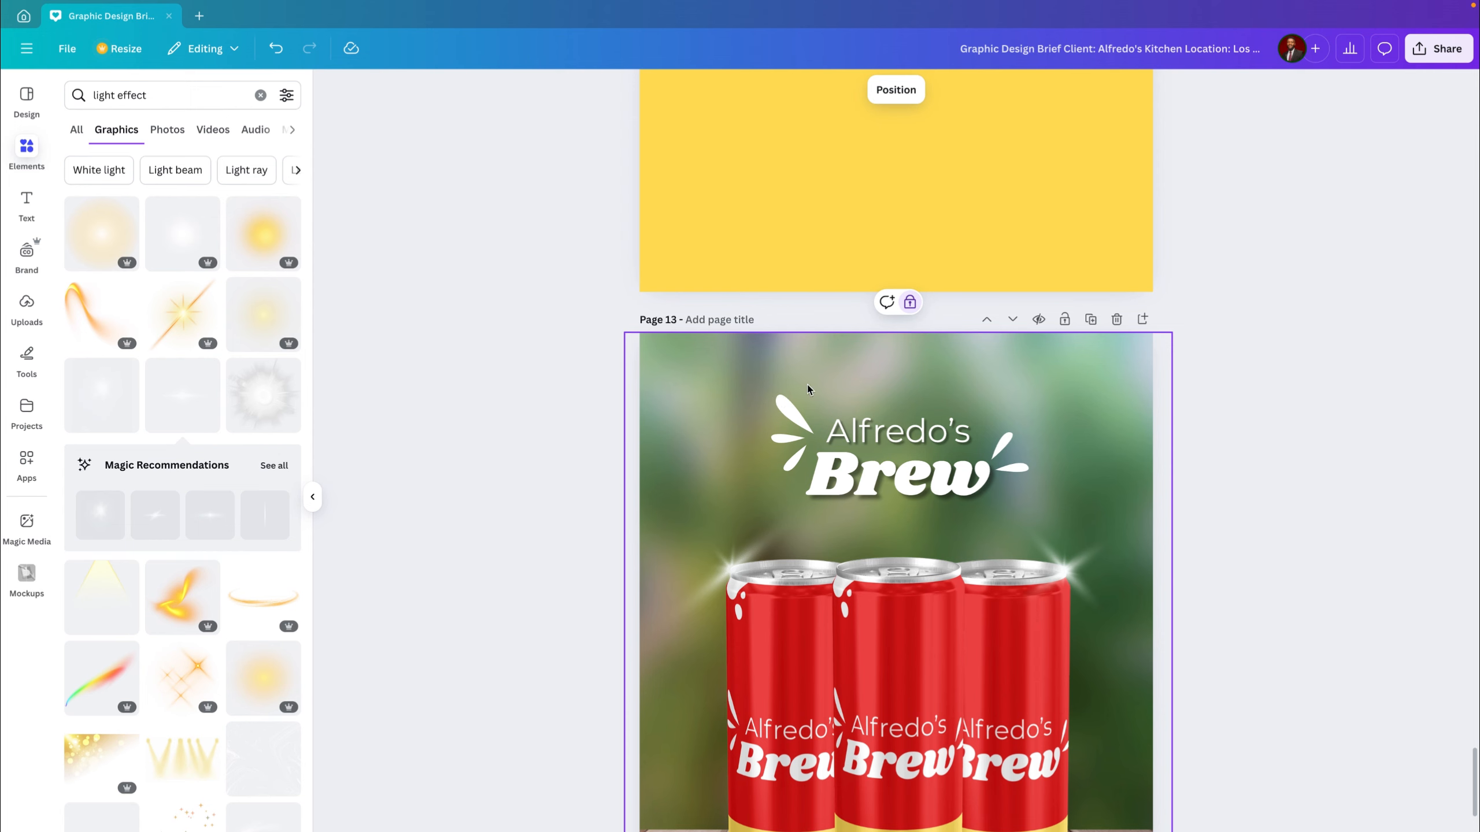
left_click_drag(817, 380, 765, 452)
left_click(808, 424)
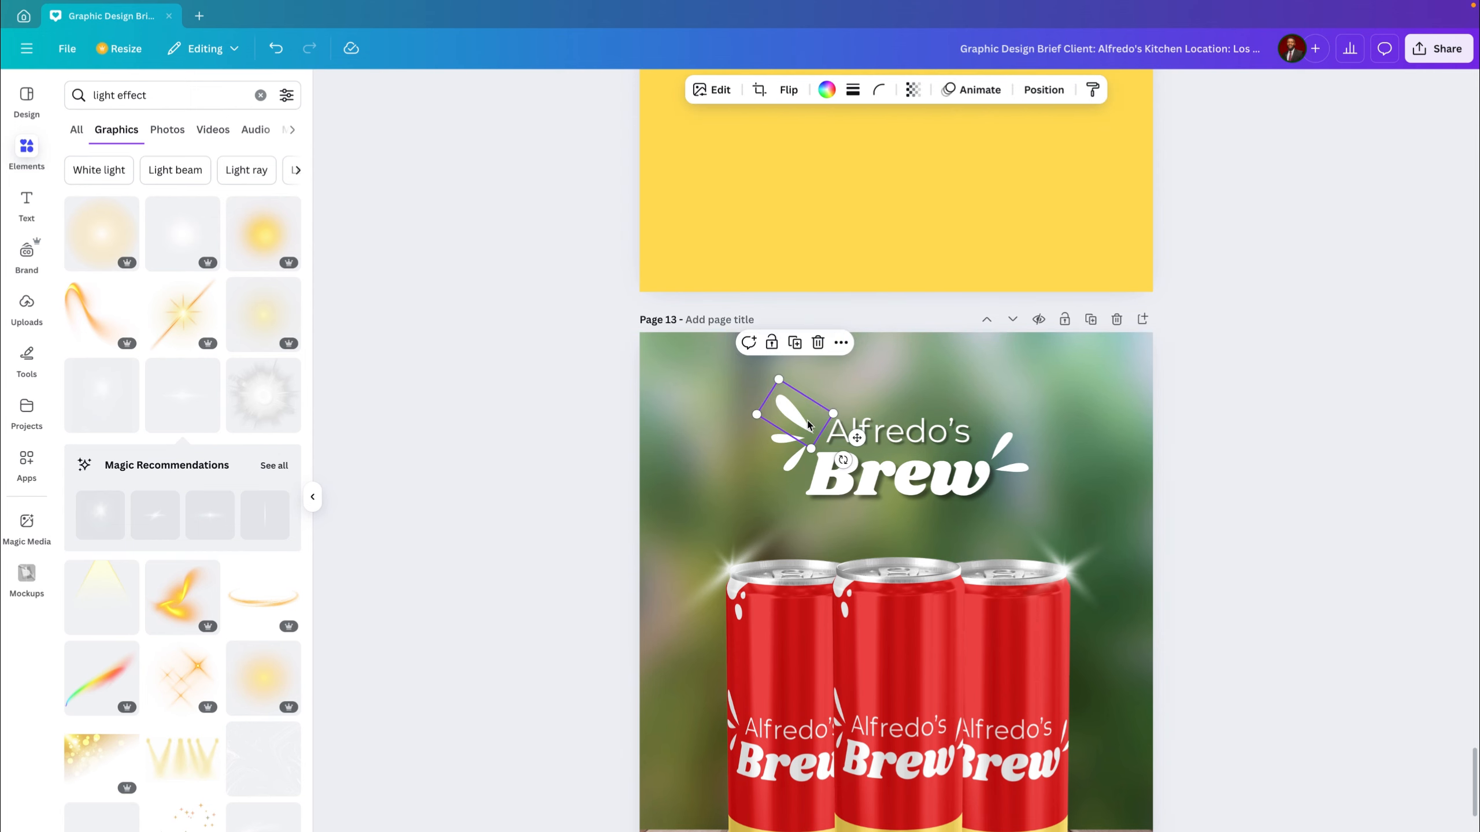
left_click(780, 440, "shift")
left_click(790, 471, "shift")
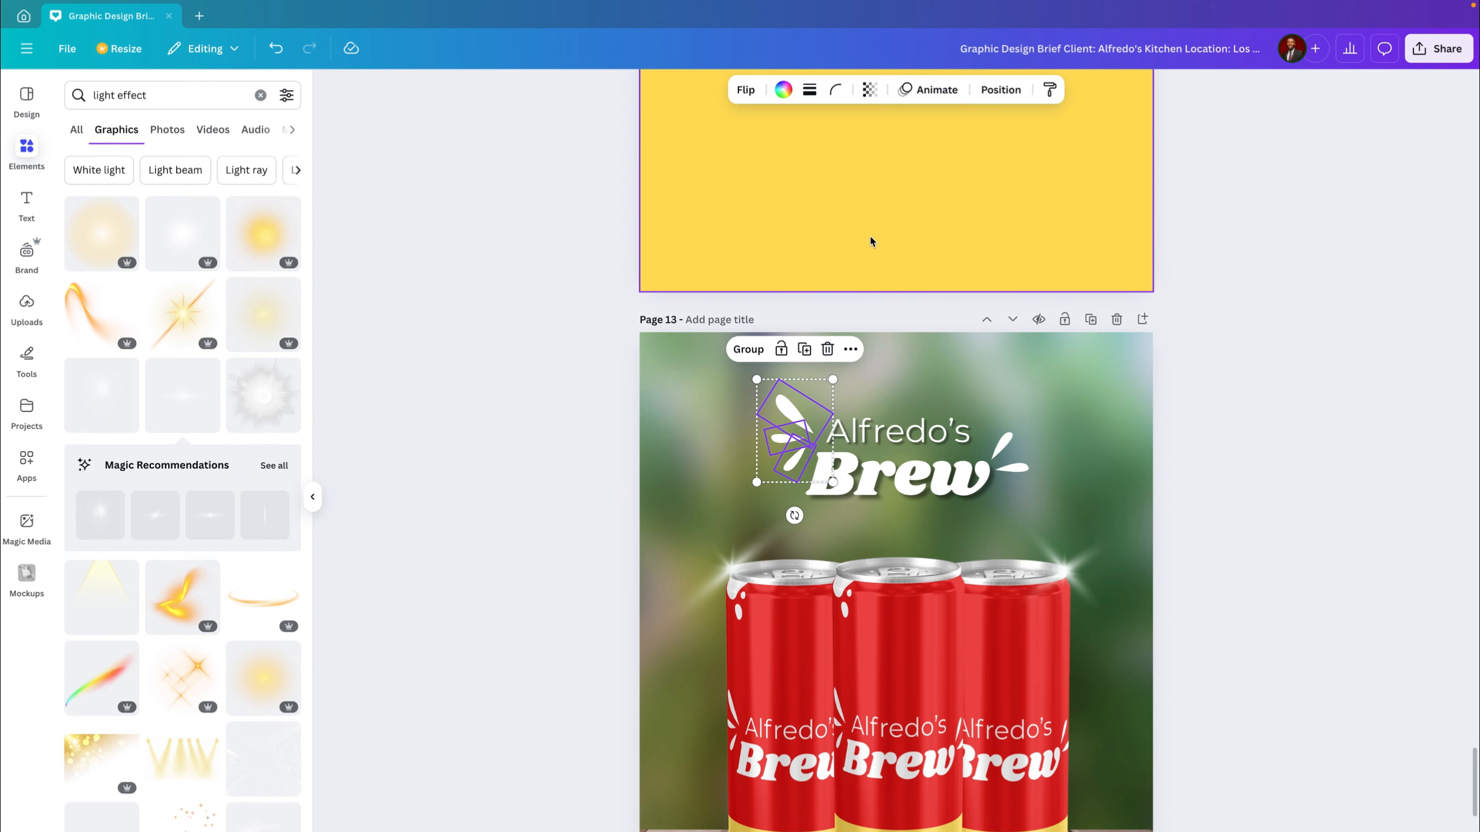
left_click(955, 396)
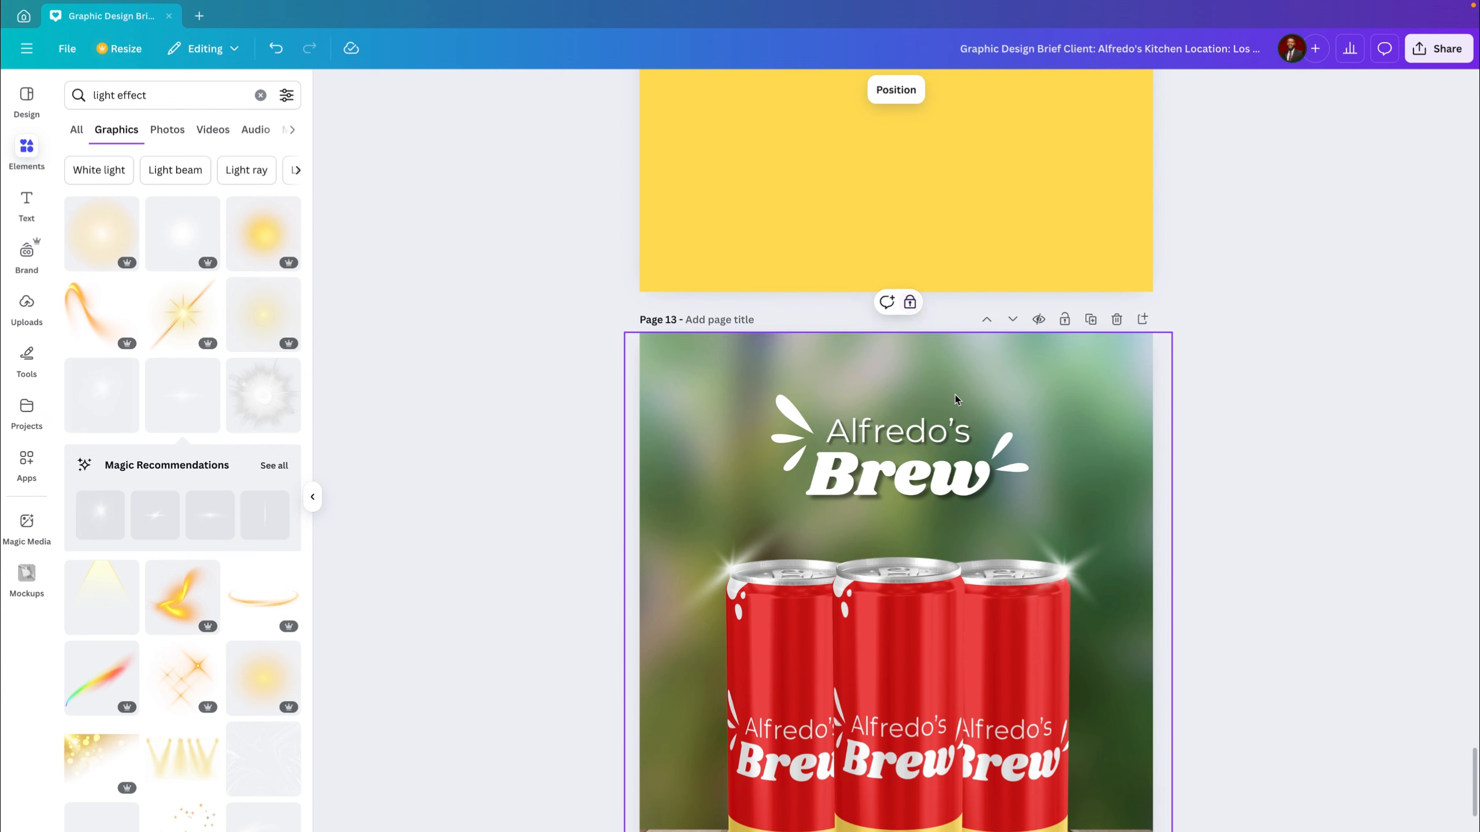
Step: Apply an Angled shadow to the uppermost splash stroke on the left side of the logo
left_click(803, 415)
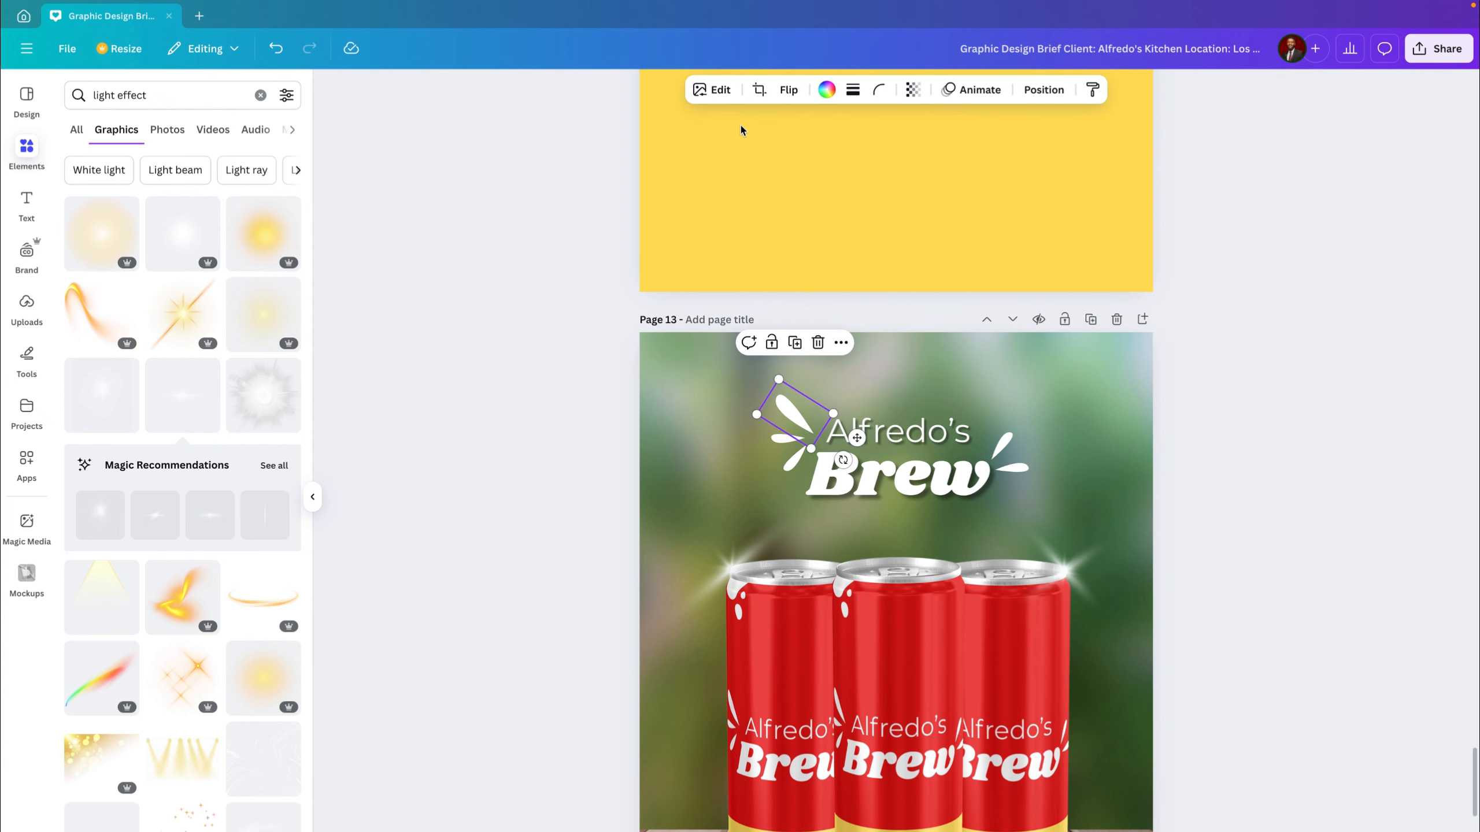
left_click(717, 90)
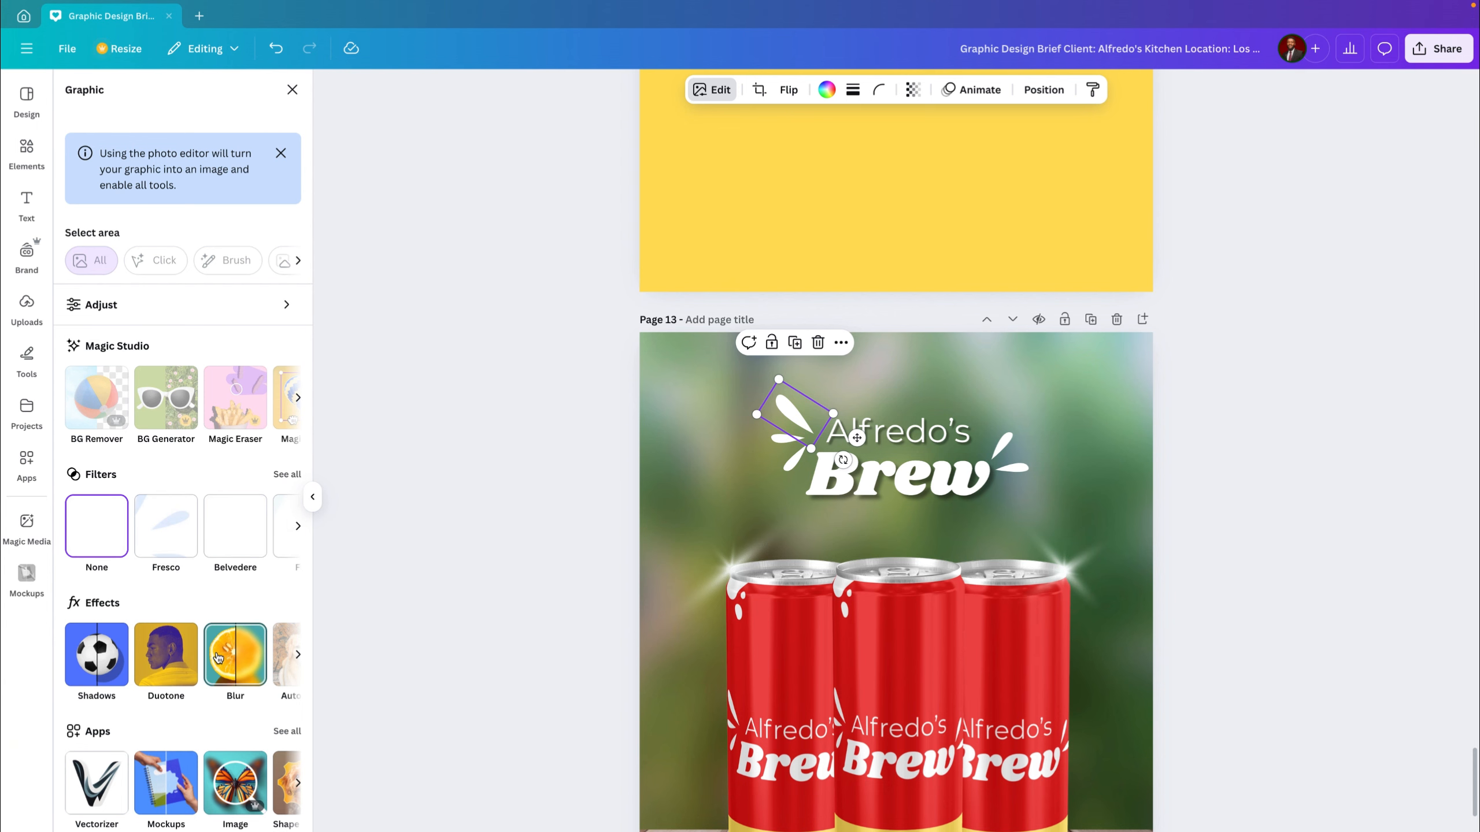
scroll(218, 657, "right", 3)
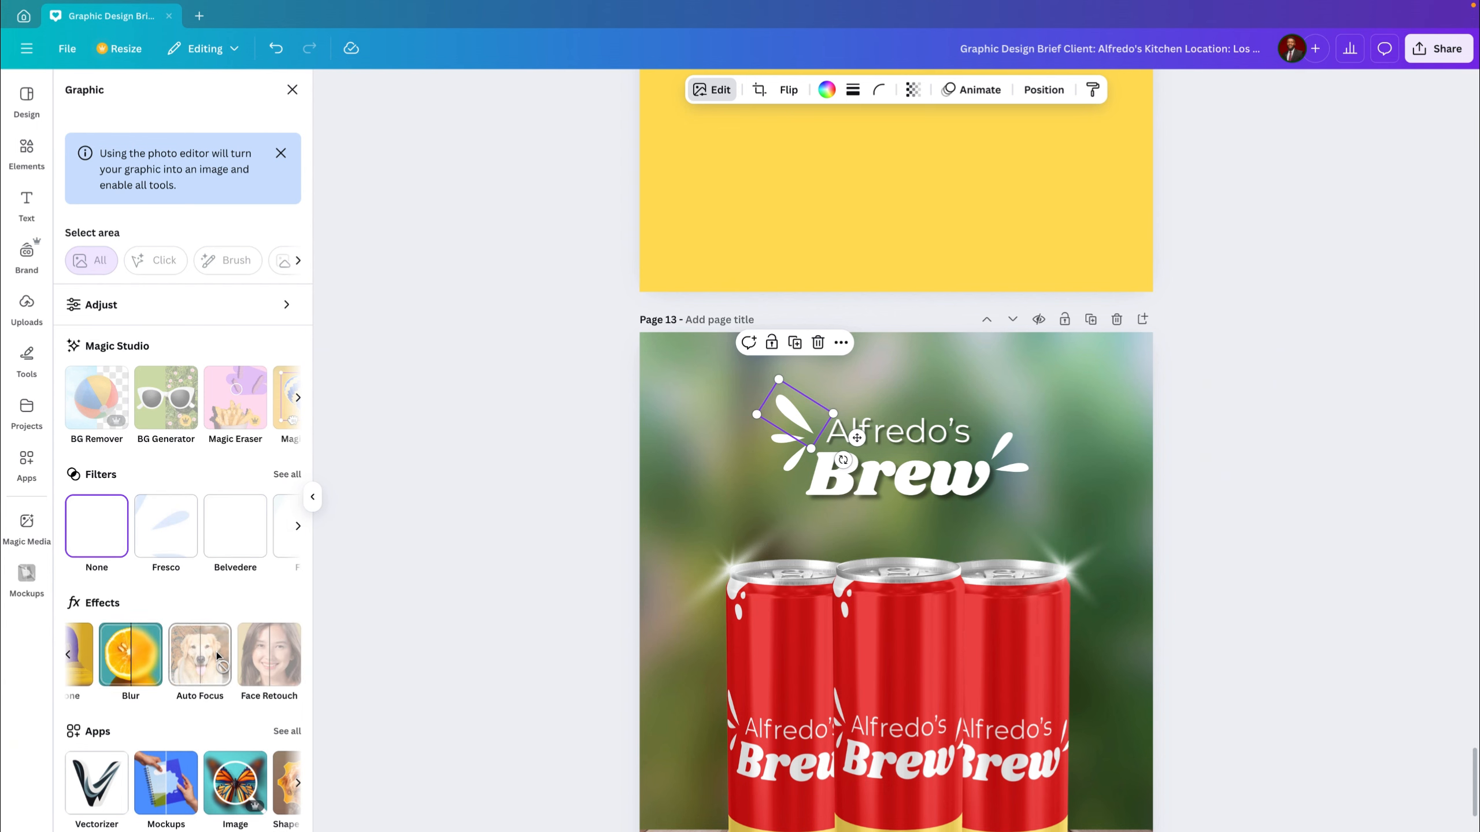
scroll(216, 652, "left", 3)
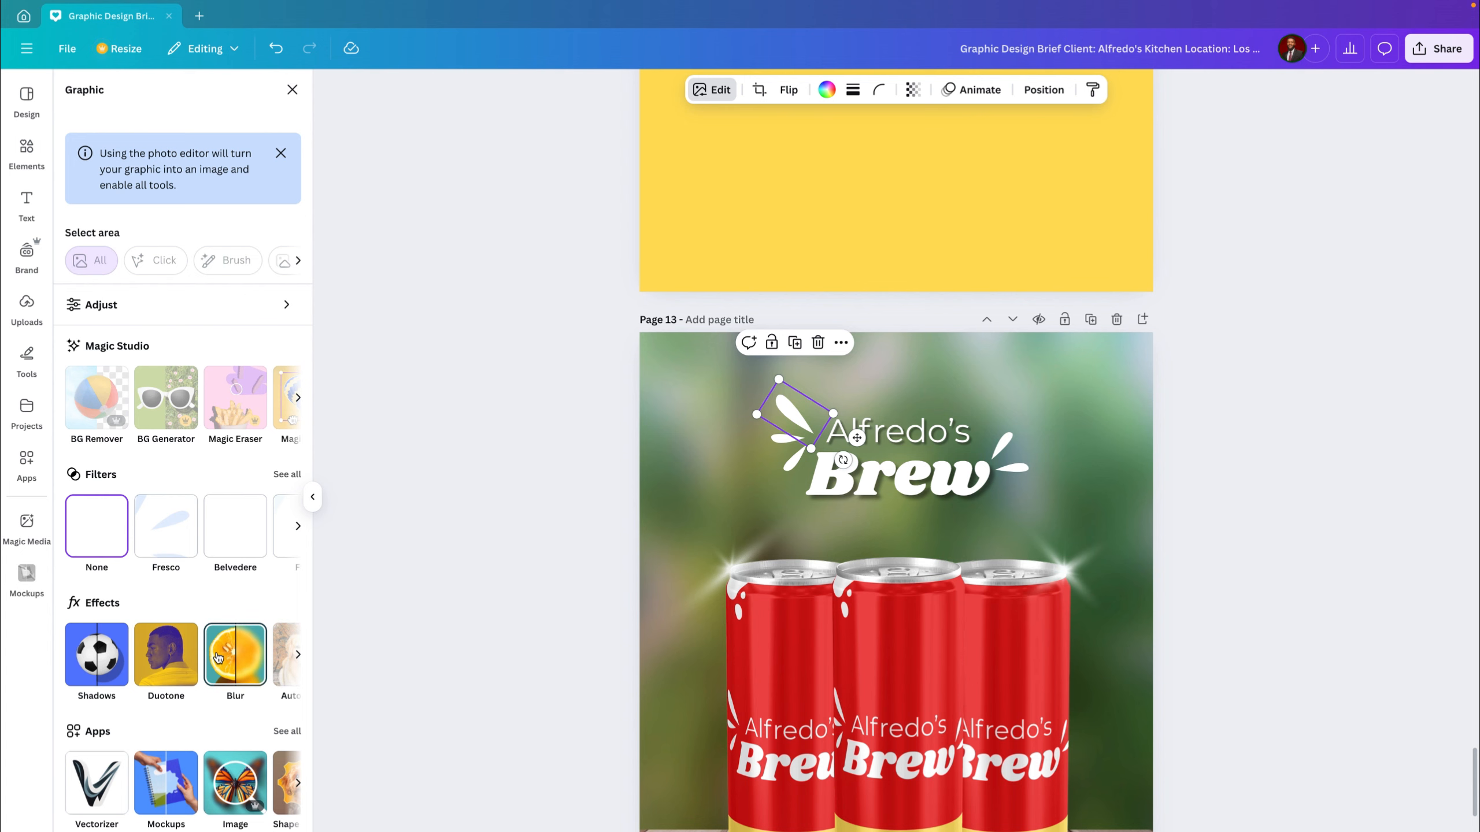
left_click(90, 668)
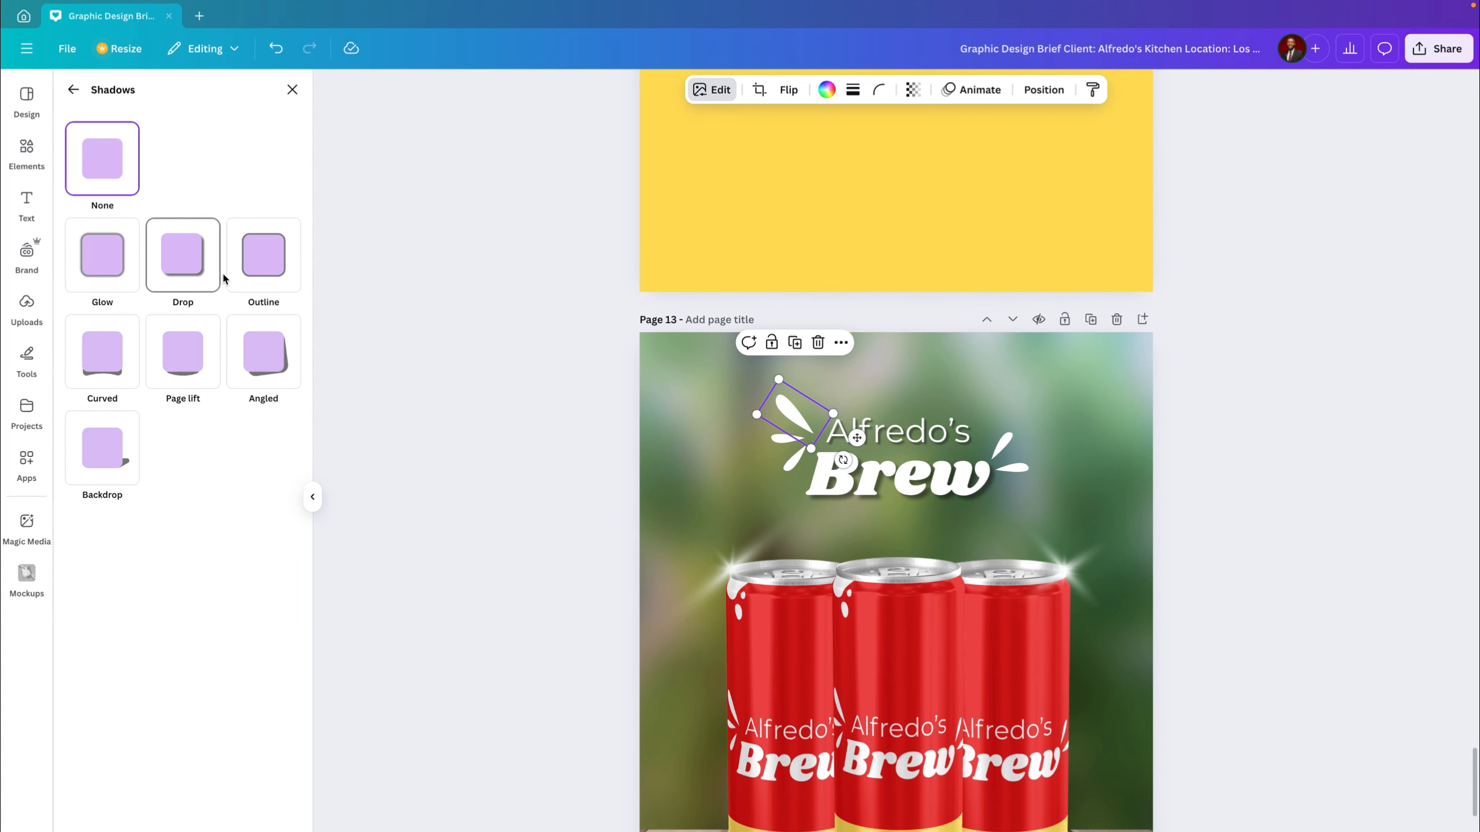
left_click(269, 364)
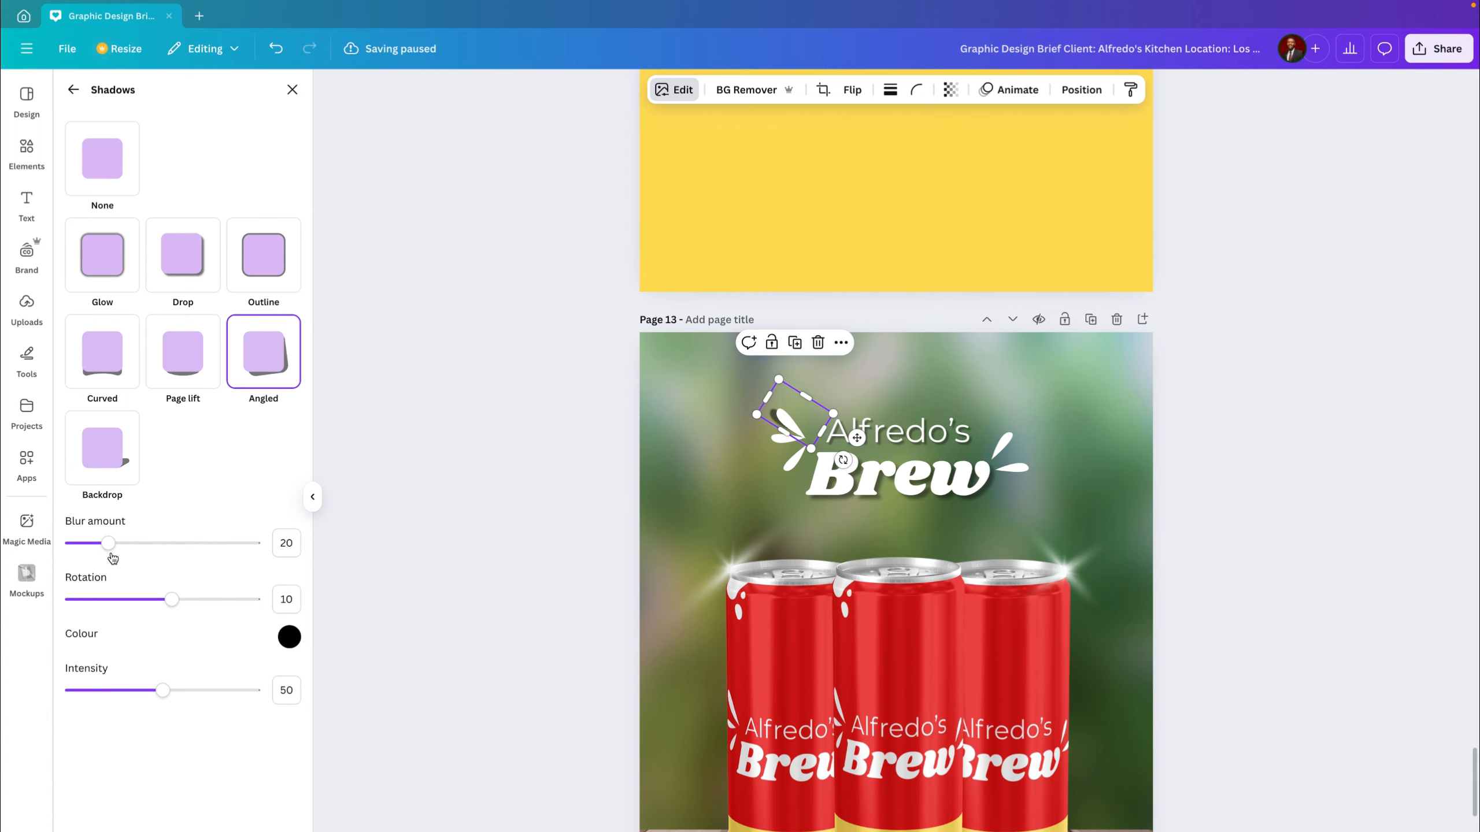
Step: Try several blur amounts on the splash stroke's angled shadow and set the blur to 11
left_click_drag(108, 543, 157, 543)
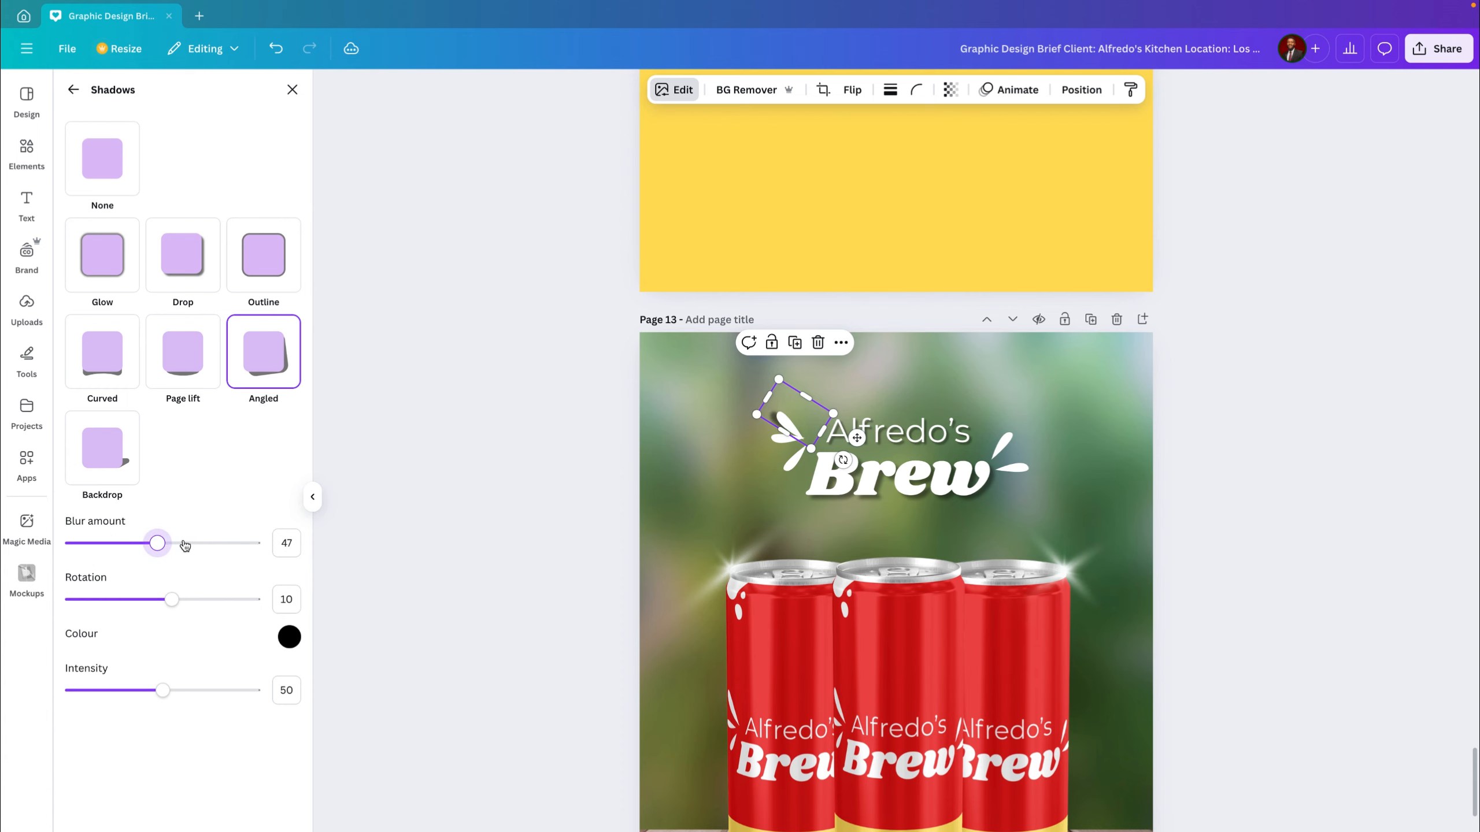
left_click(197, 543)
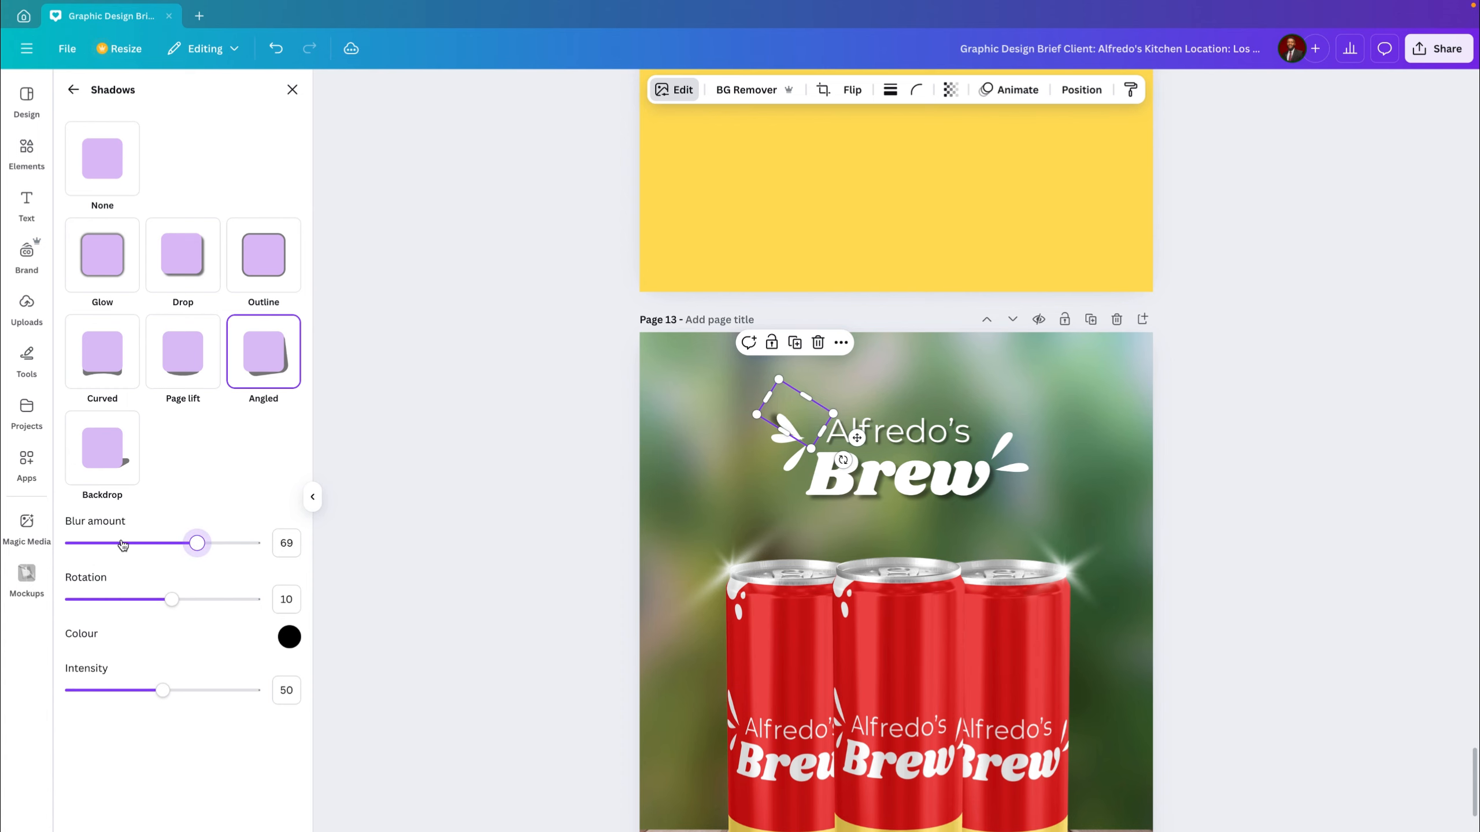
left_click(136, 543)
left_click(92, 543)
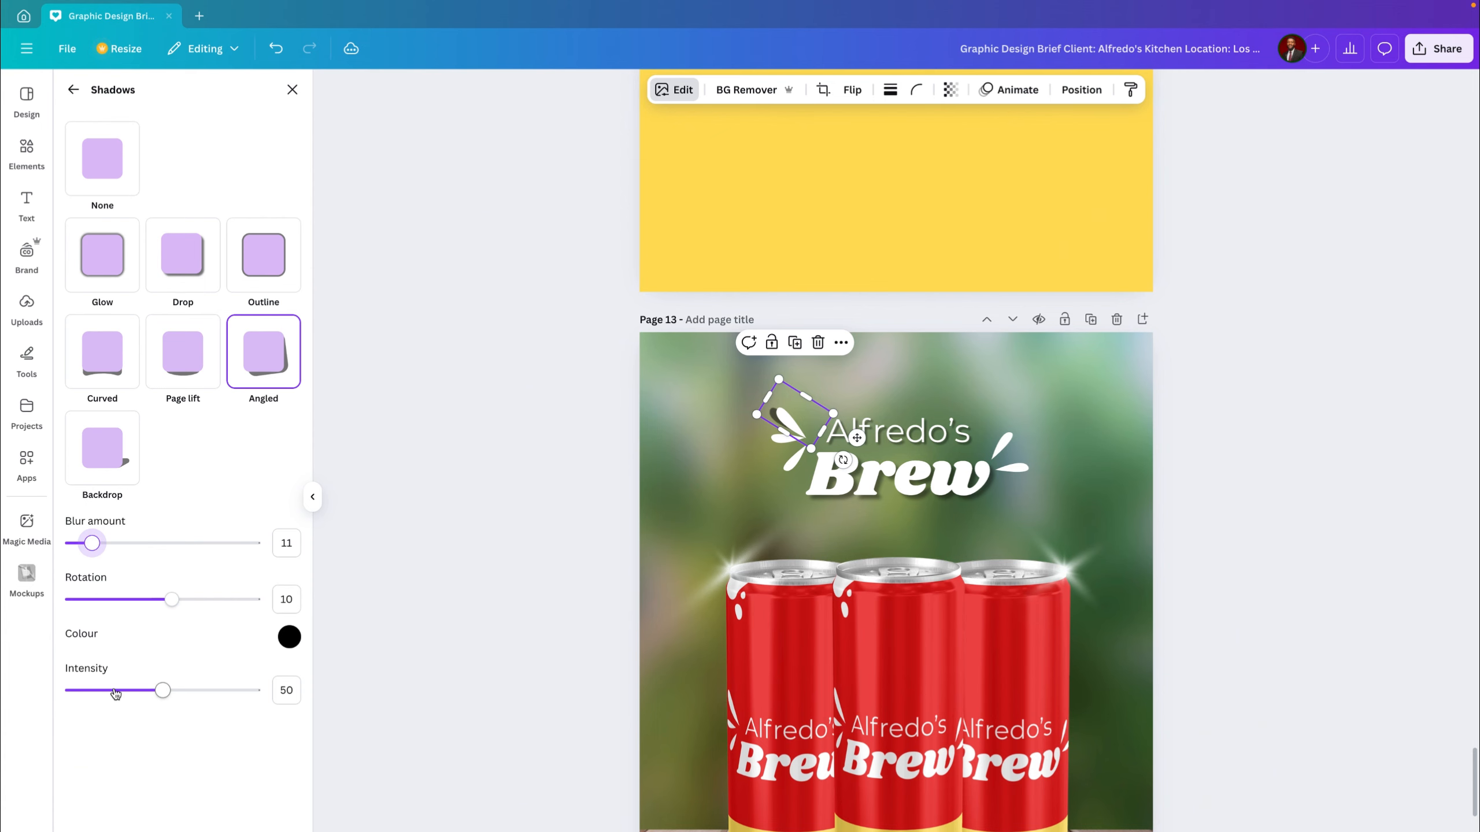
Step: Reduce the shadow intensity on the uppermost left splash stroke and copy its style onto the other two left strokes
left_click_drag(116, 694, 93, 692)
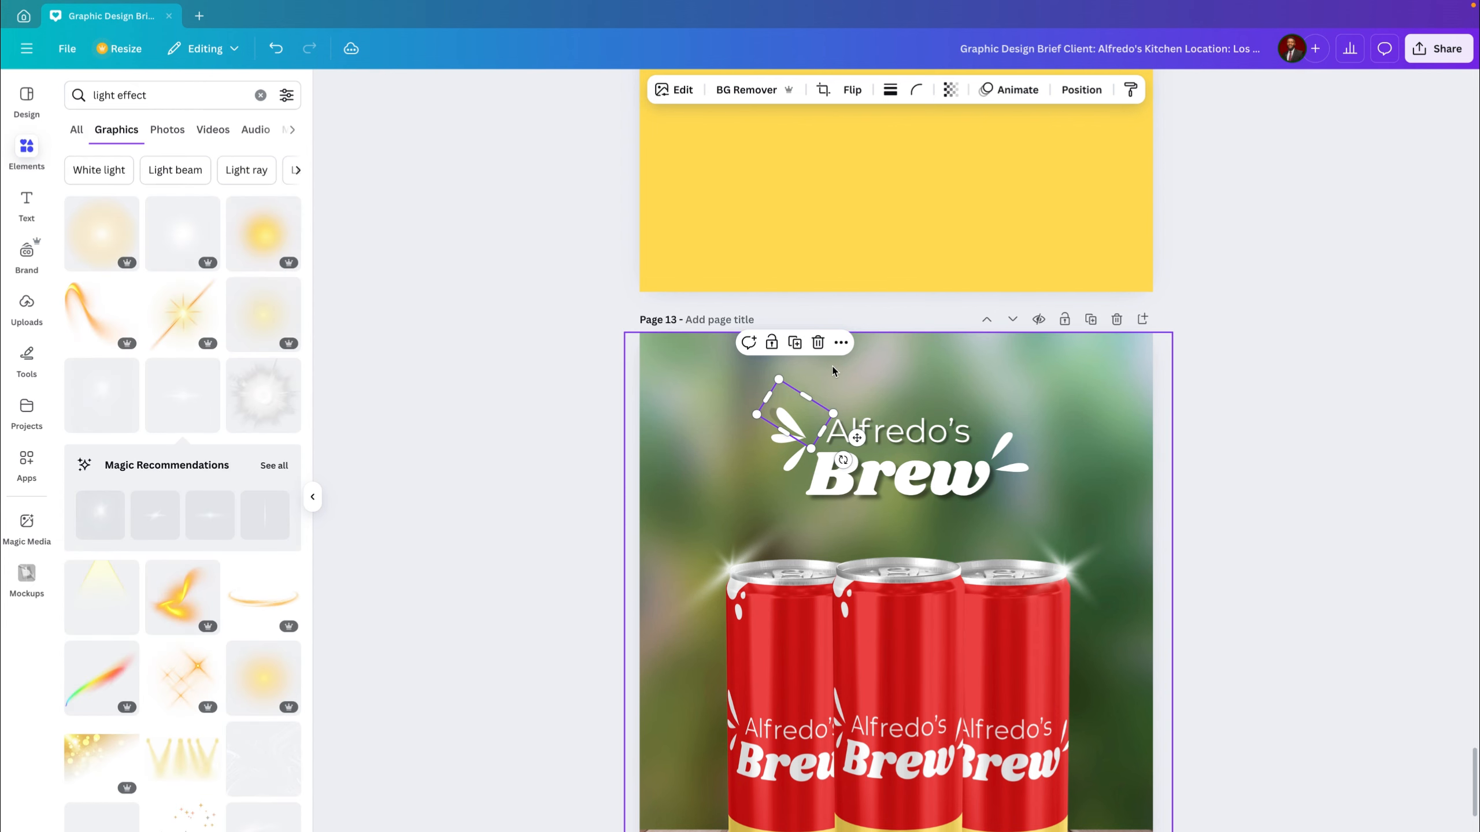
left_click(840, 342)
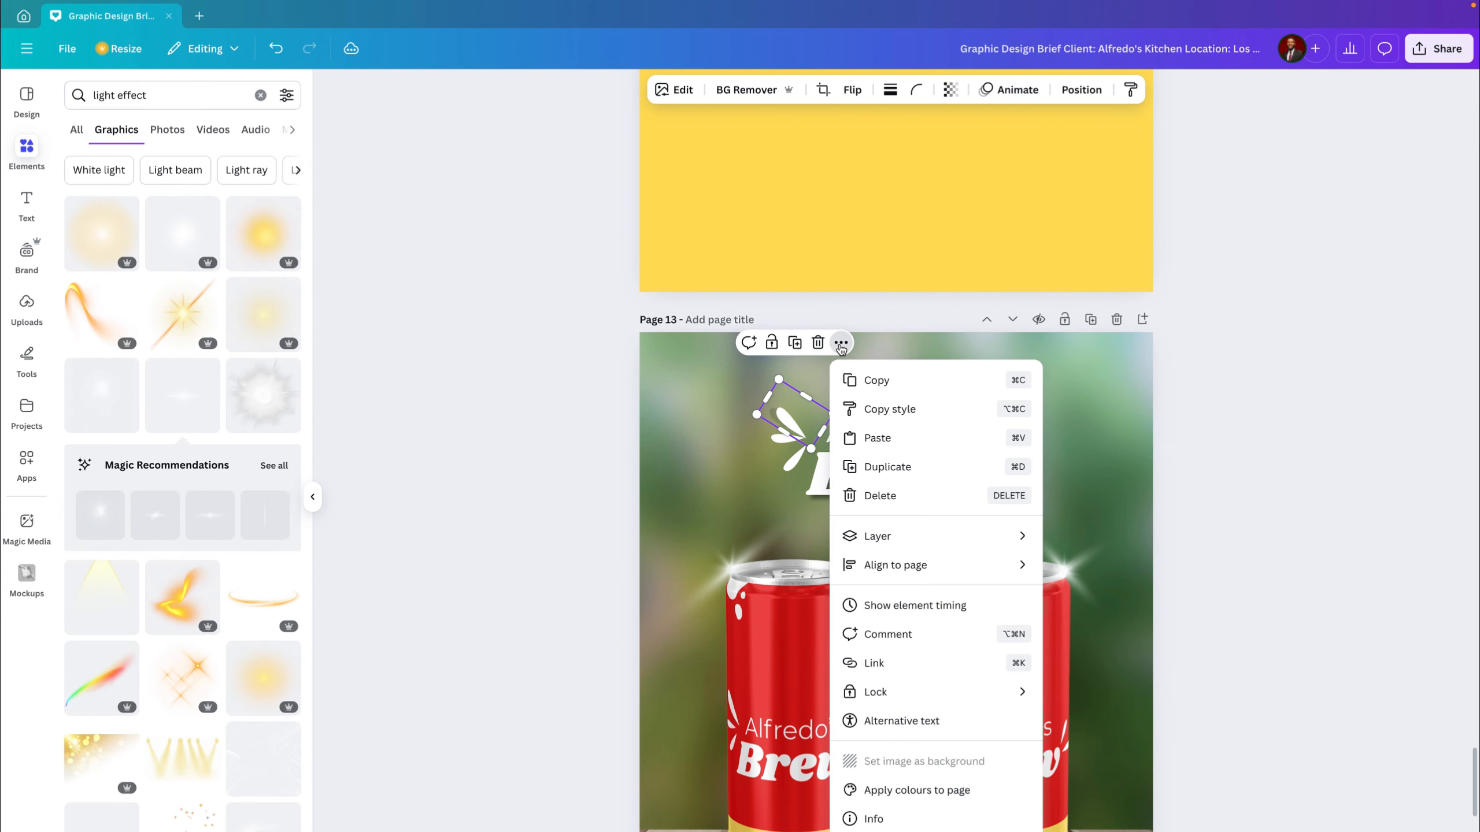
left_click(871, 409)
left_click(782, 448)
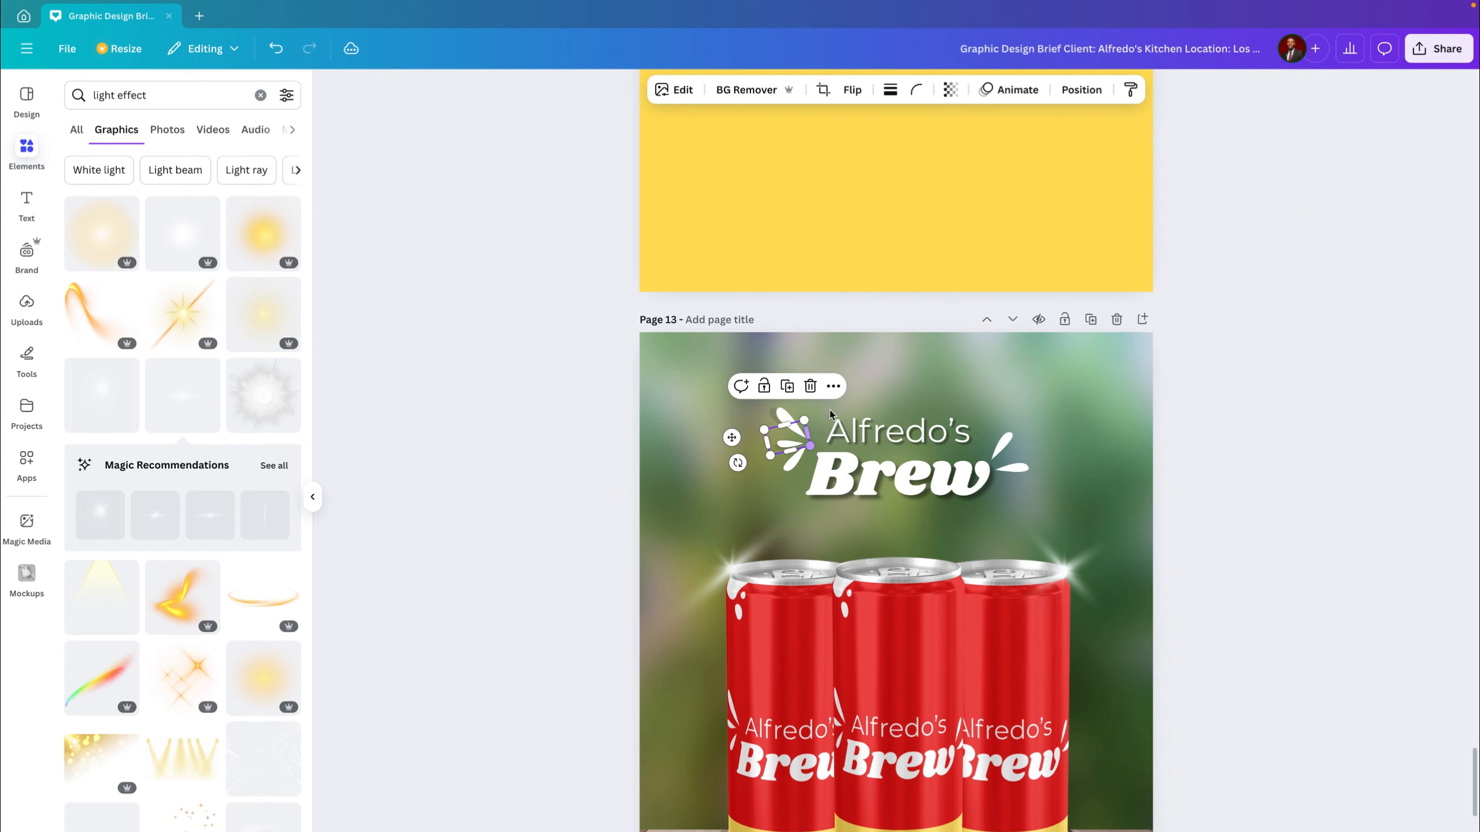
left_click(833, 386)
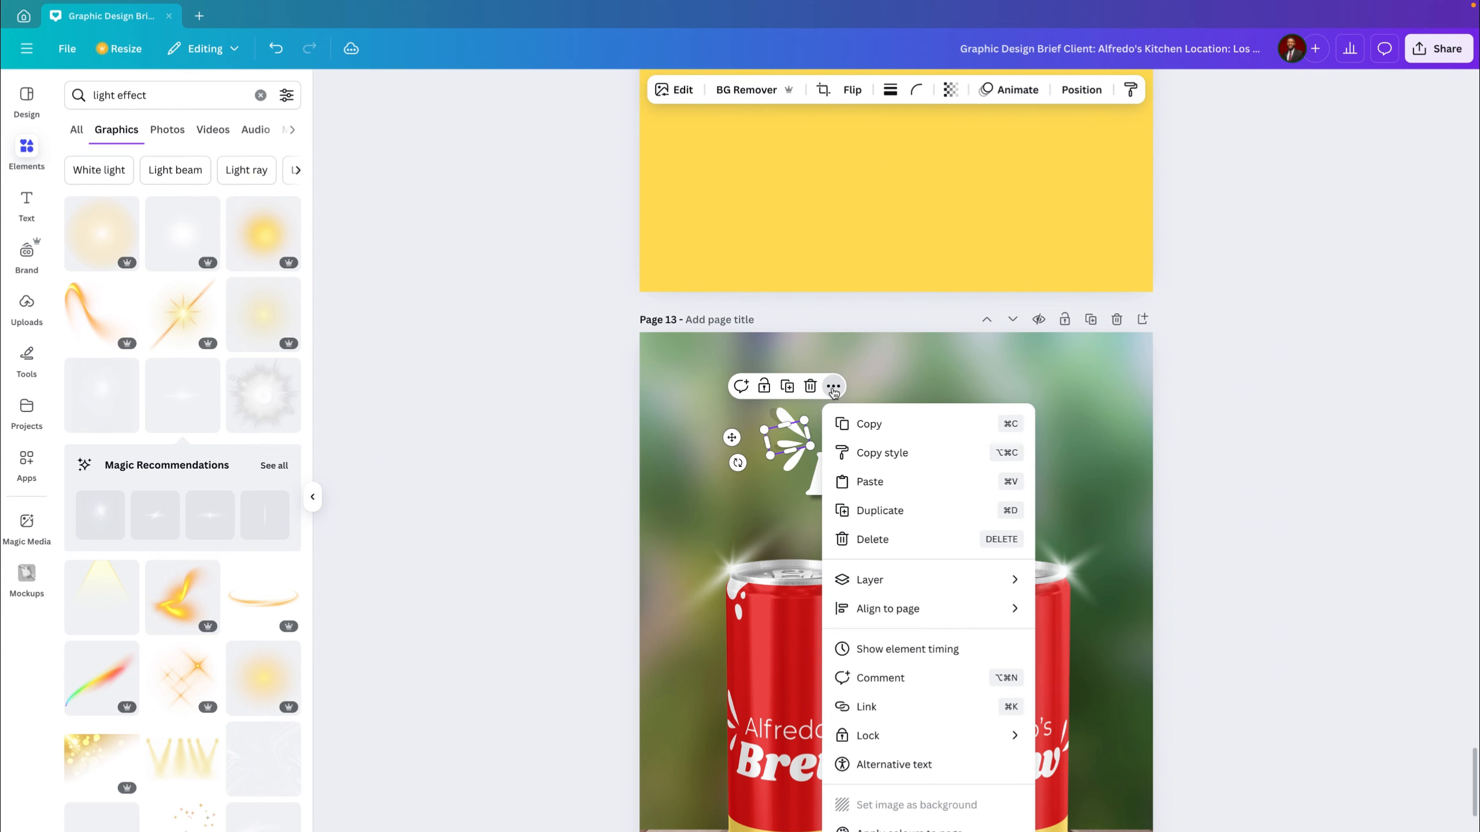
left_click(867, 453)
left_click(793, 470)
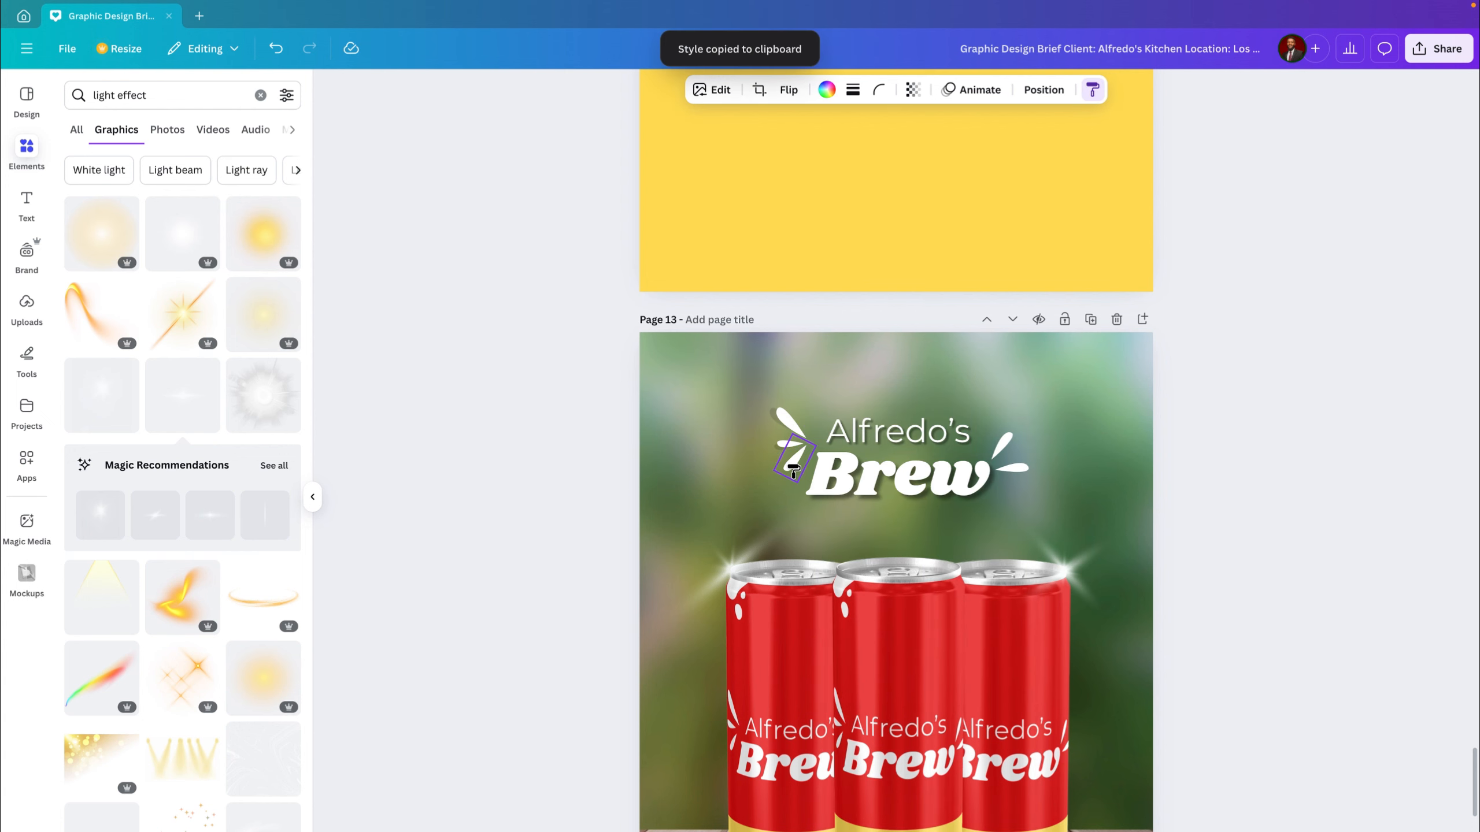
Step: Copy the shadow style from the lowest left splash stroke onto both splash strokes at the logo's right side
left_click(1023, 474)
left_click(796, 475)
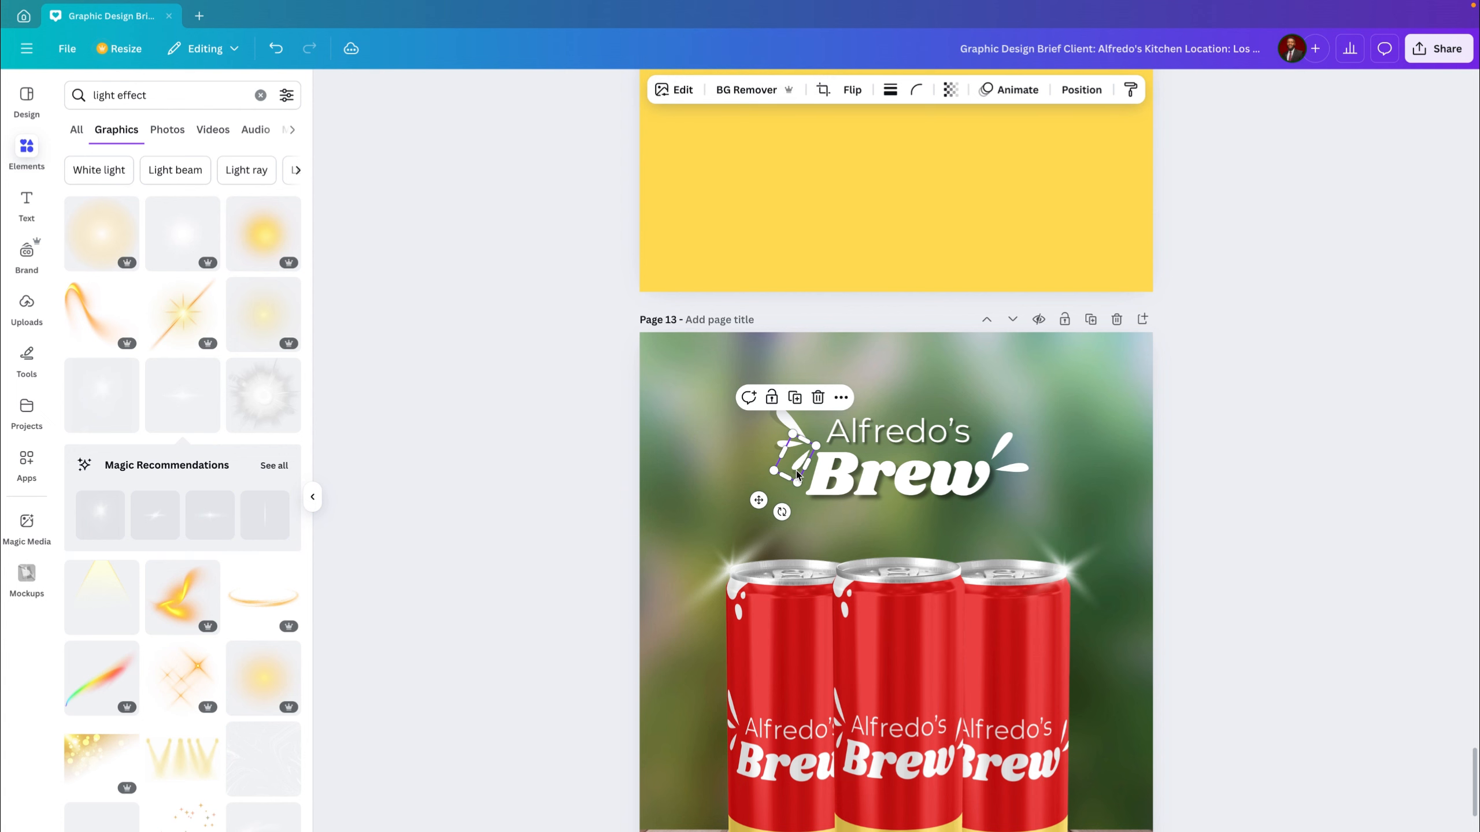
left_click(841, 398)
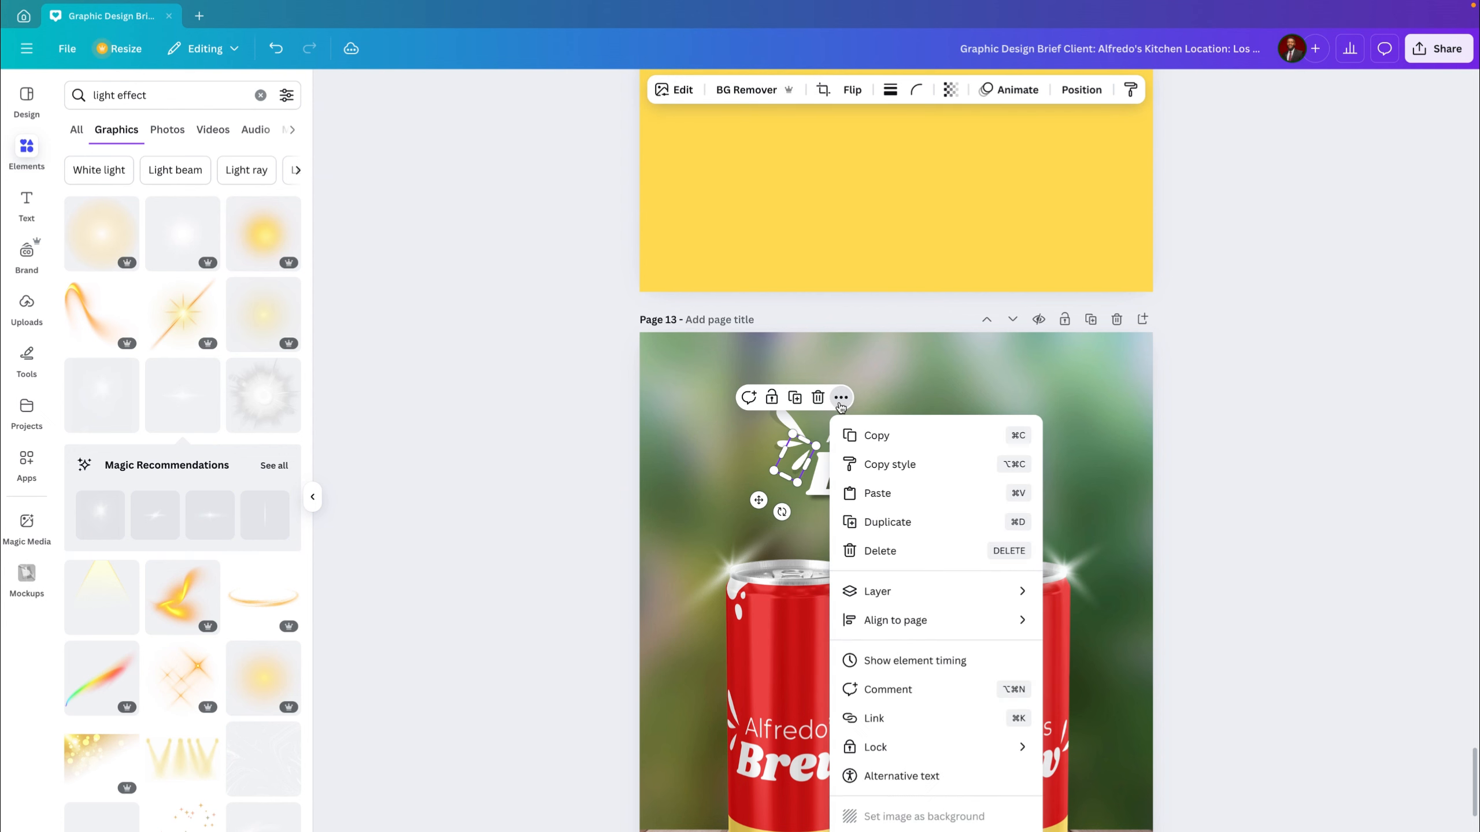
left_click(914, 470)
left_click(1025, 477)
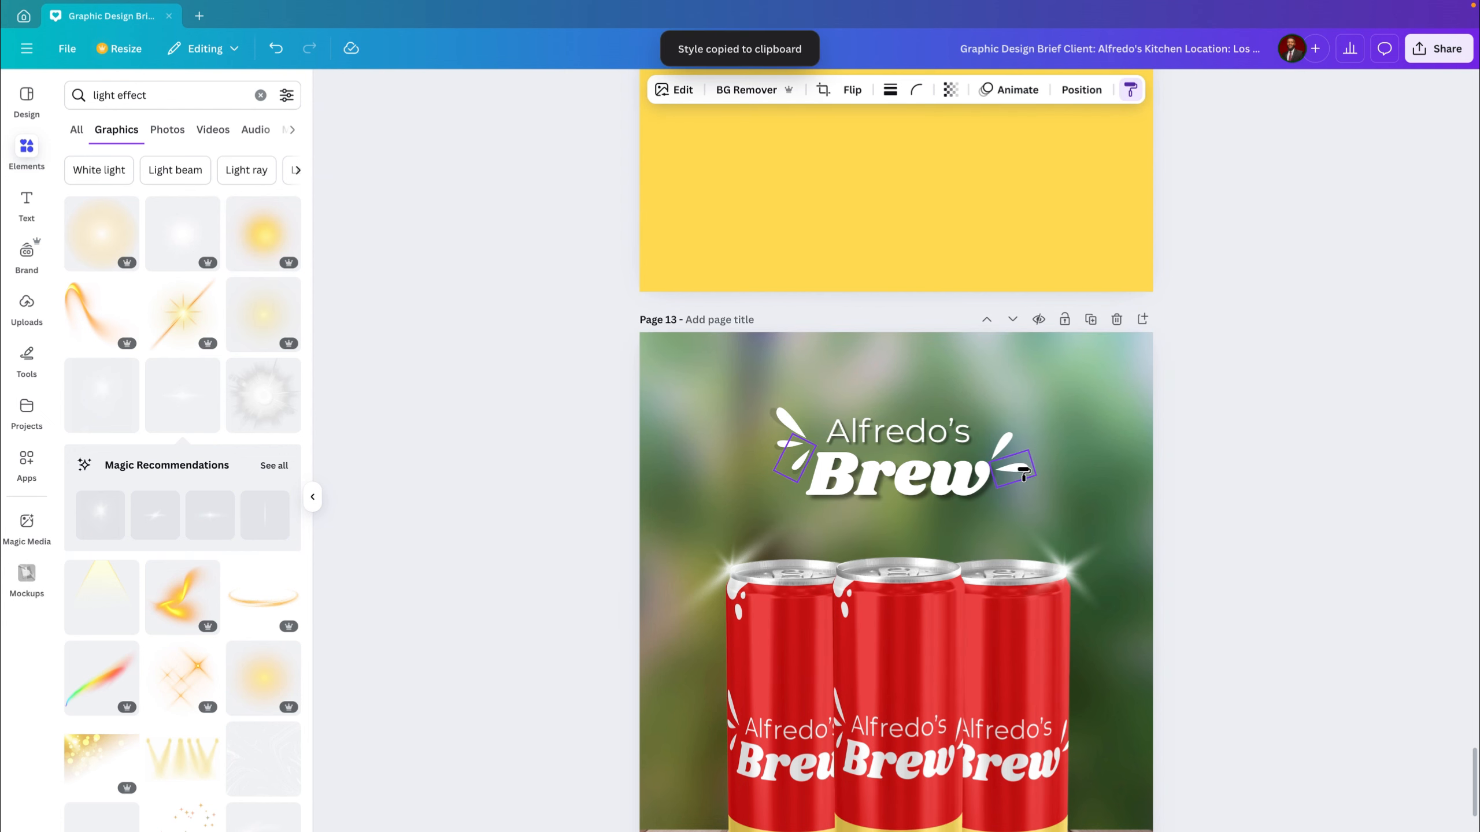
left_click(1024, 476)
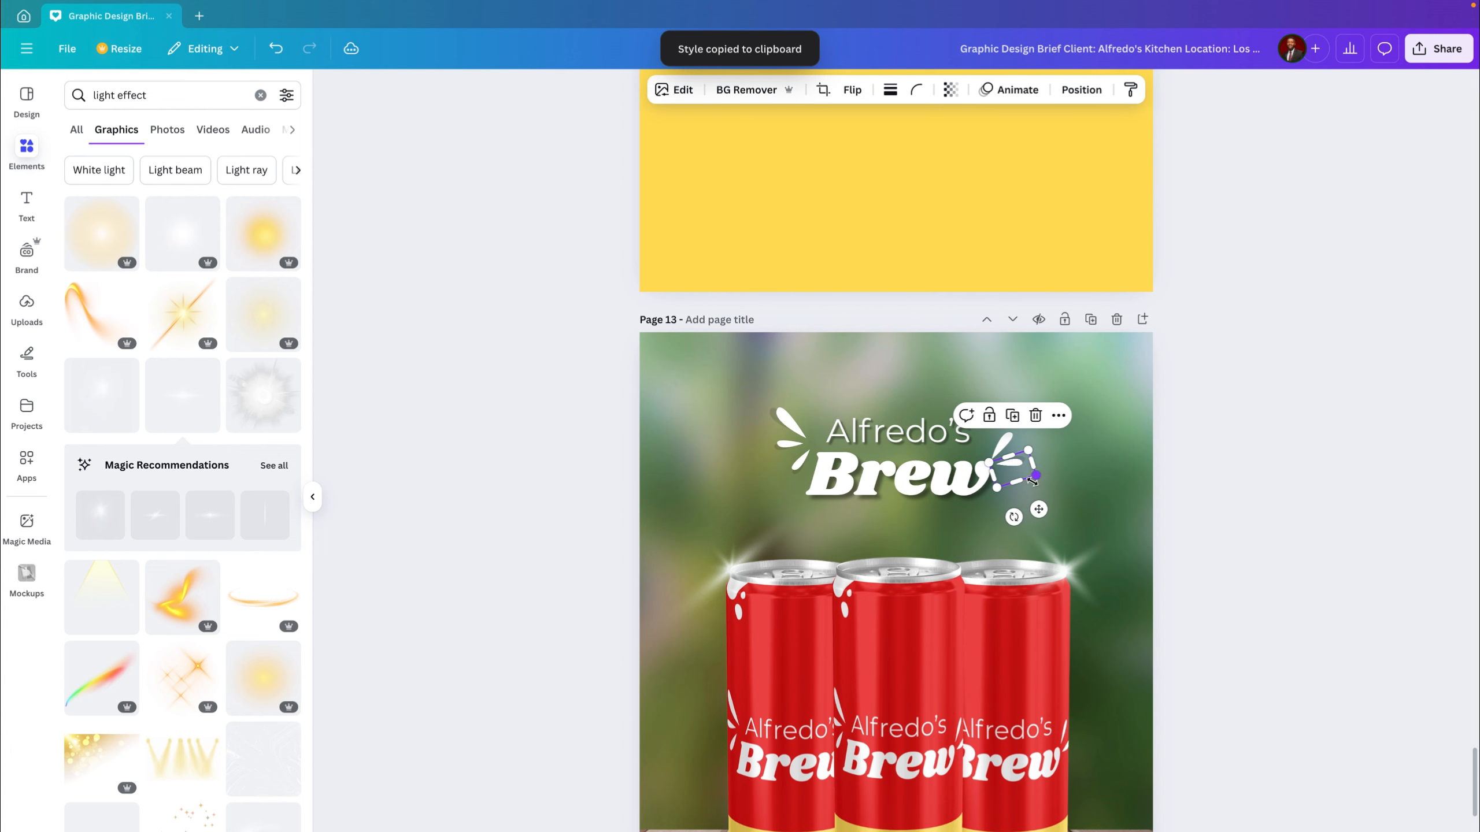
right_click(1017, 471)
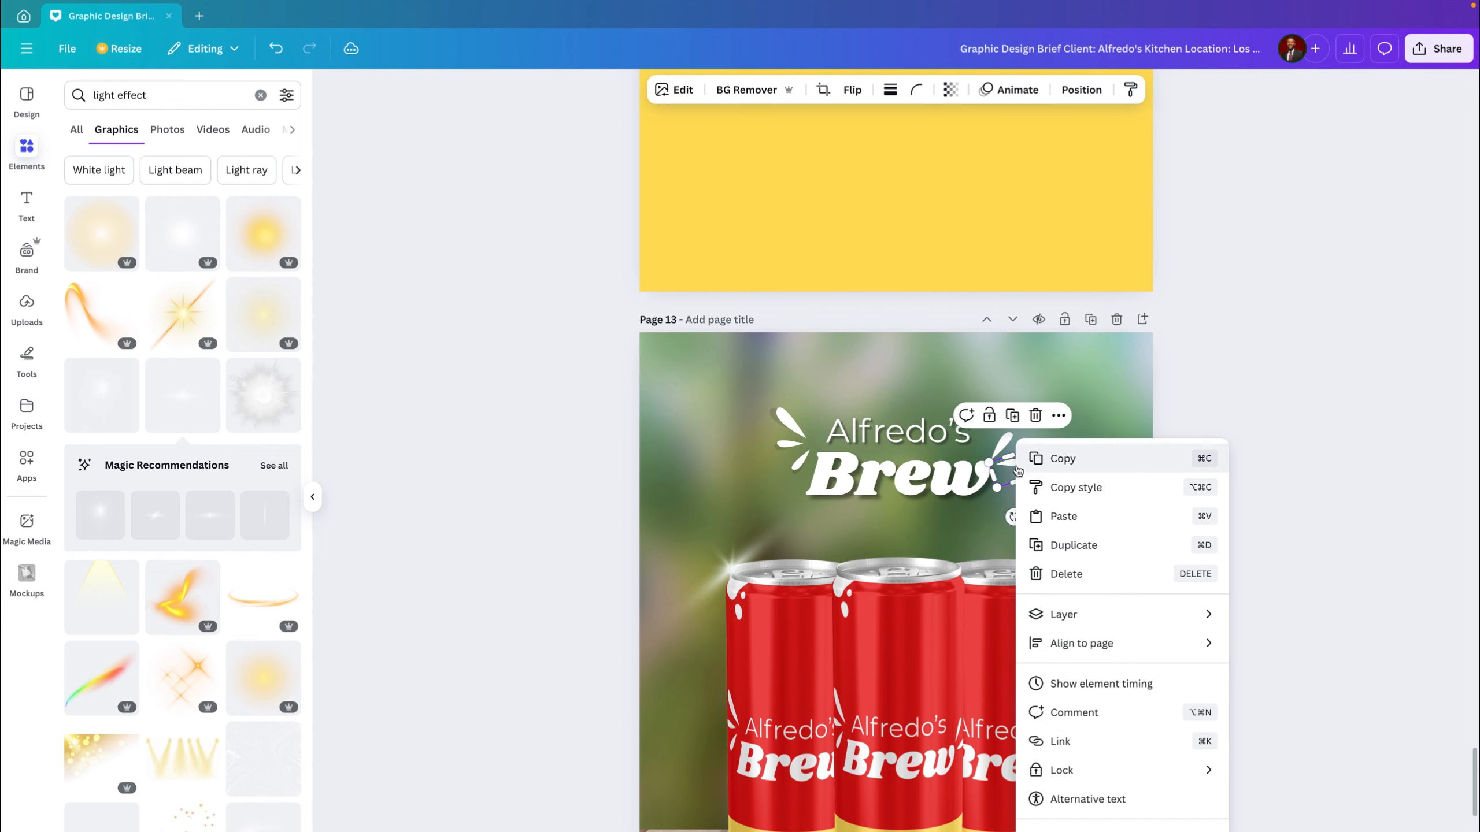
left_click(1064, 486)
left_click(1008, 448)
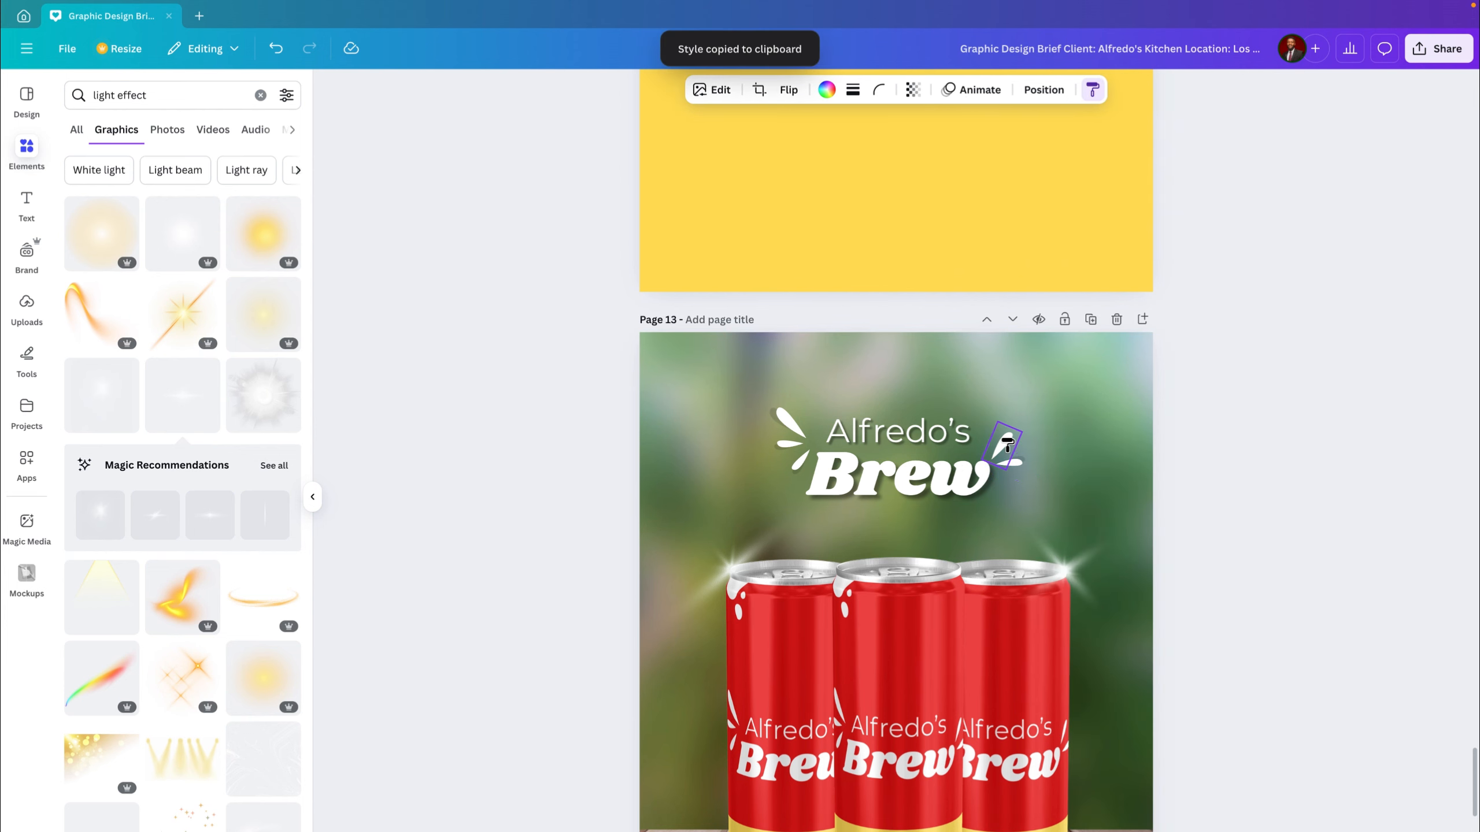
left_click(1093, 389)
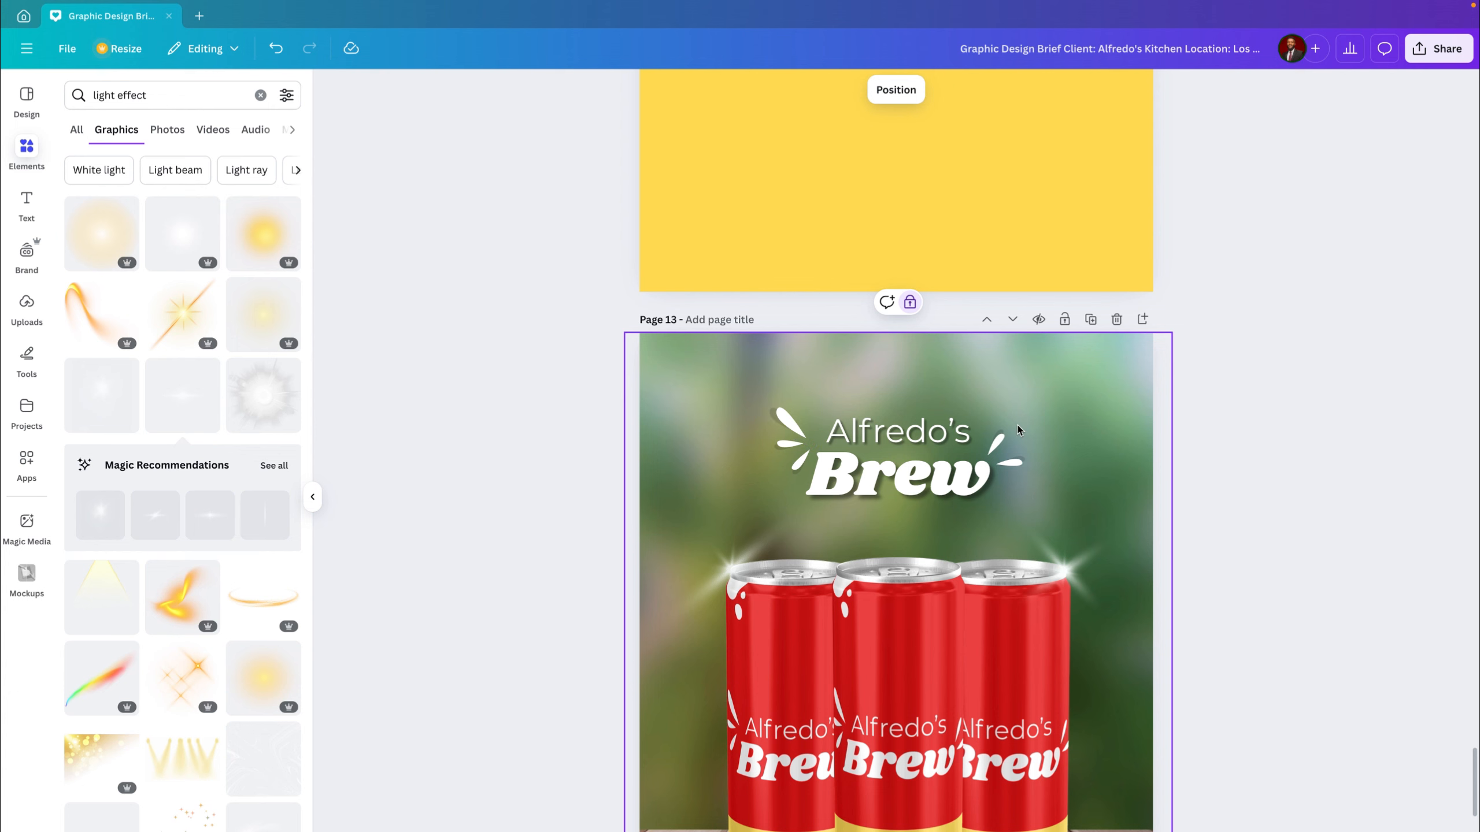
Step: Try a golden light ring graphic from the light effect results across the three cans, and delete it
scroll(1017, 426, "down", 2)
scroll(1017, 426, "down", 1)
scroll(1017, 426, "up", 1)
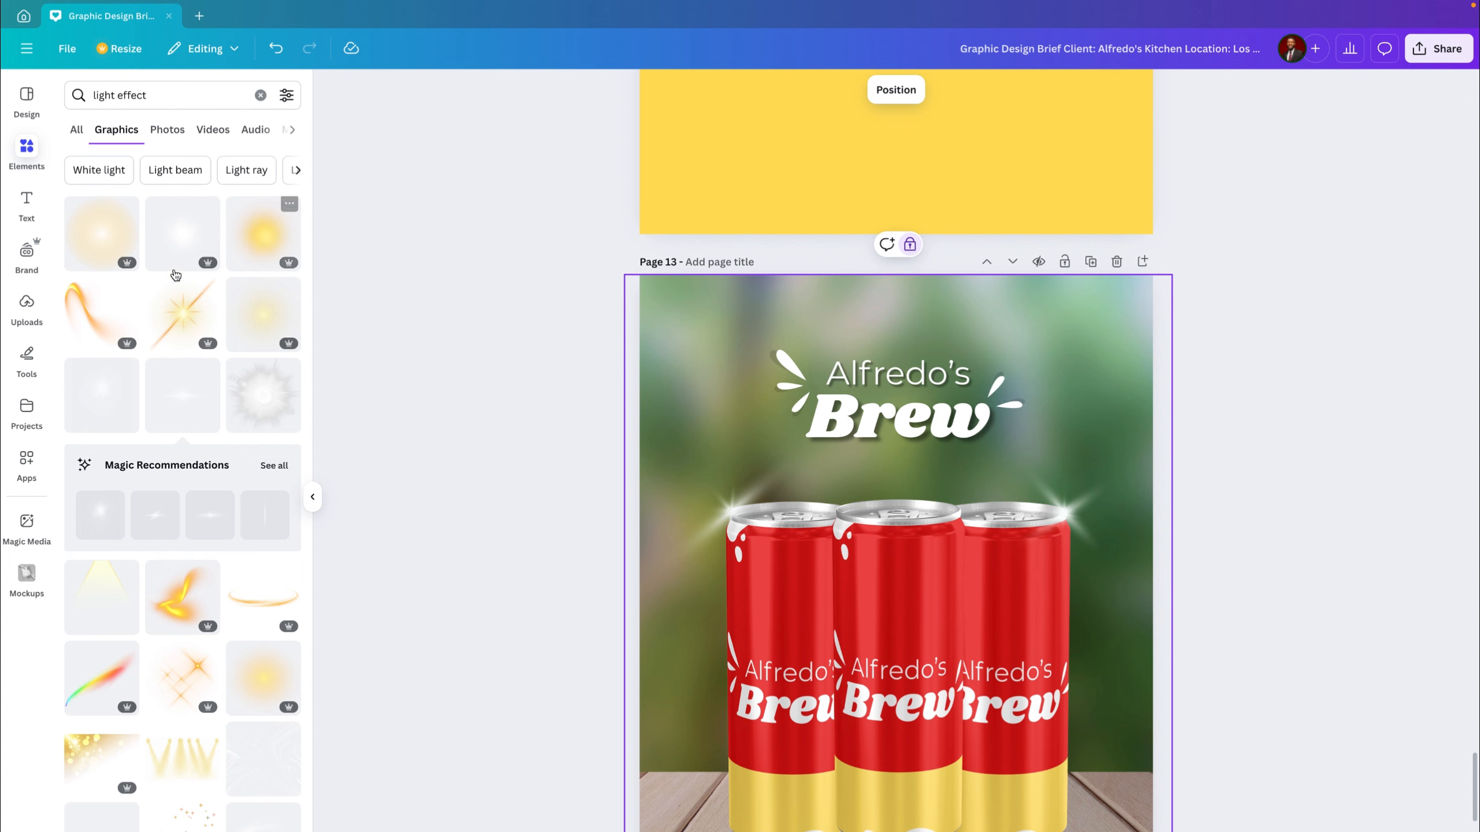
scroll(222, 485, "down", 1)
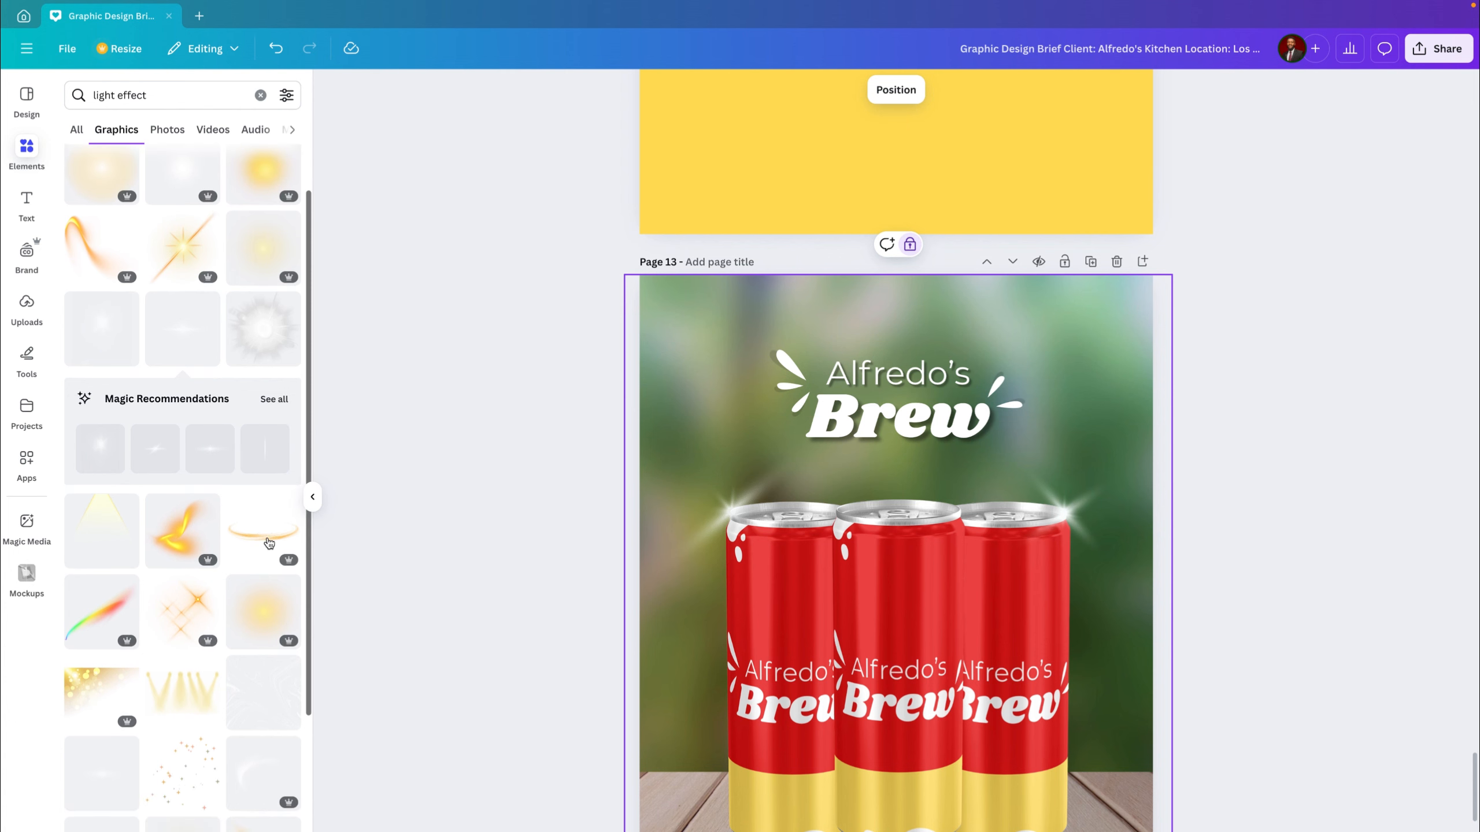
left_click(271, 544)
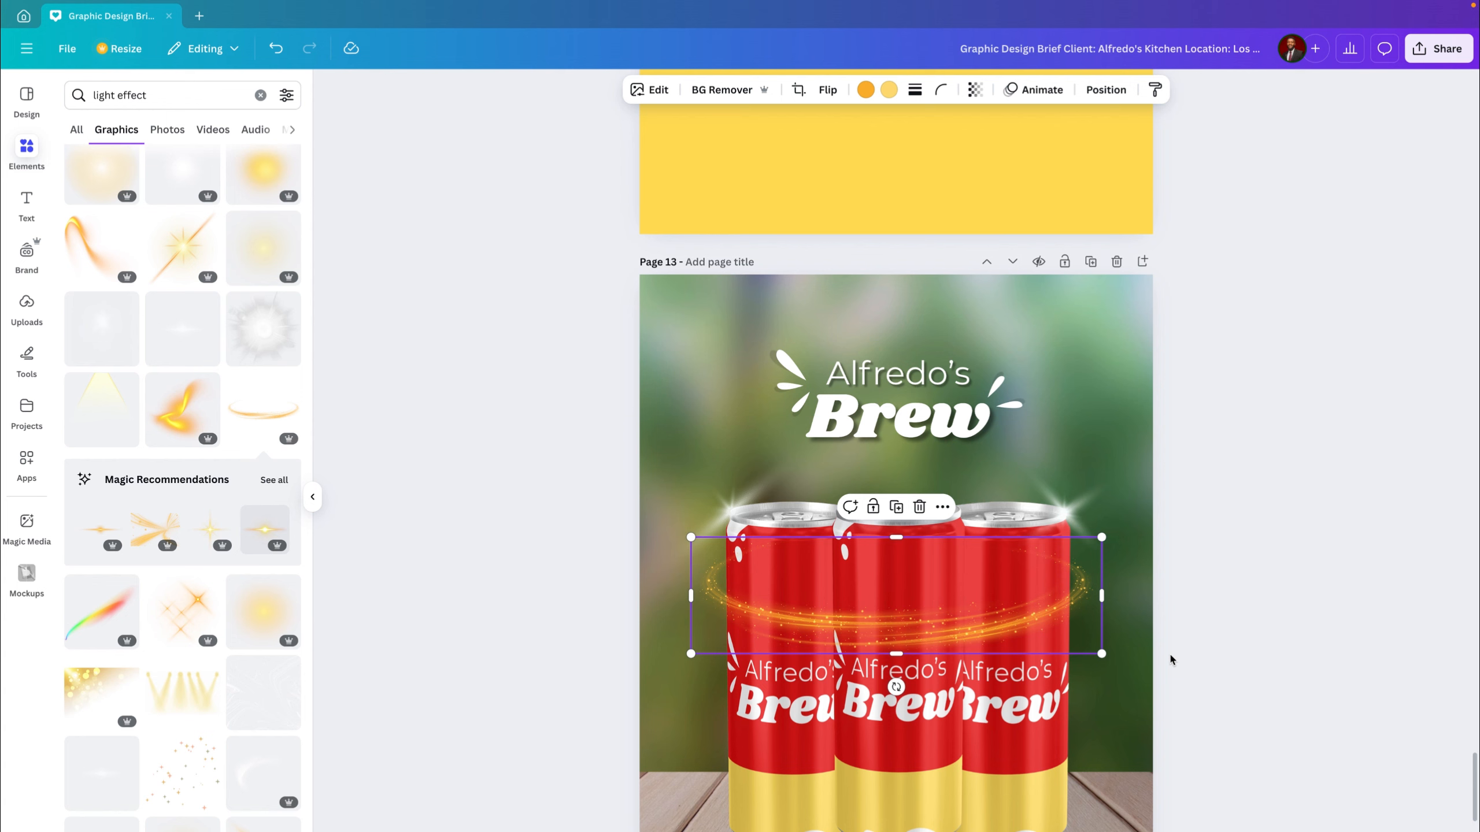
left_click(1092, 416)
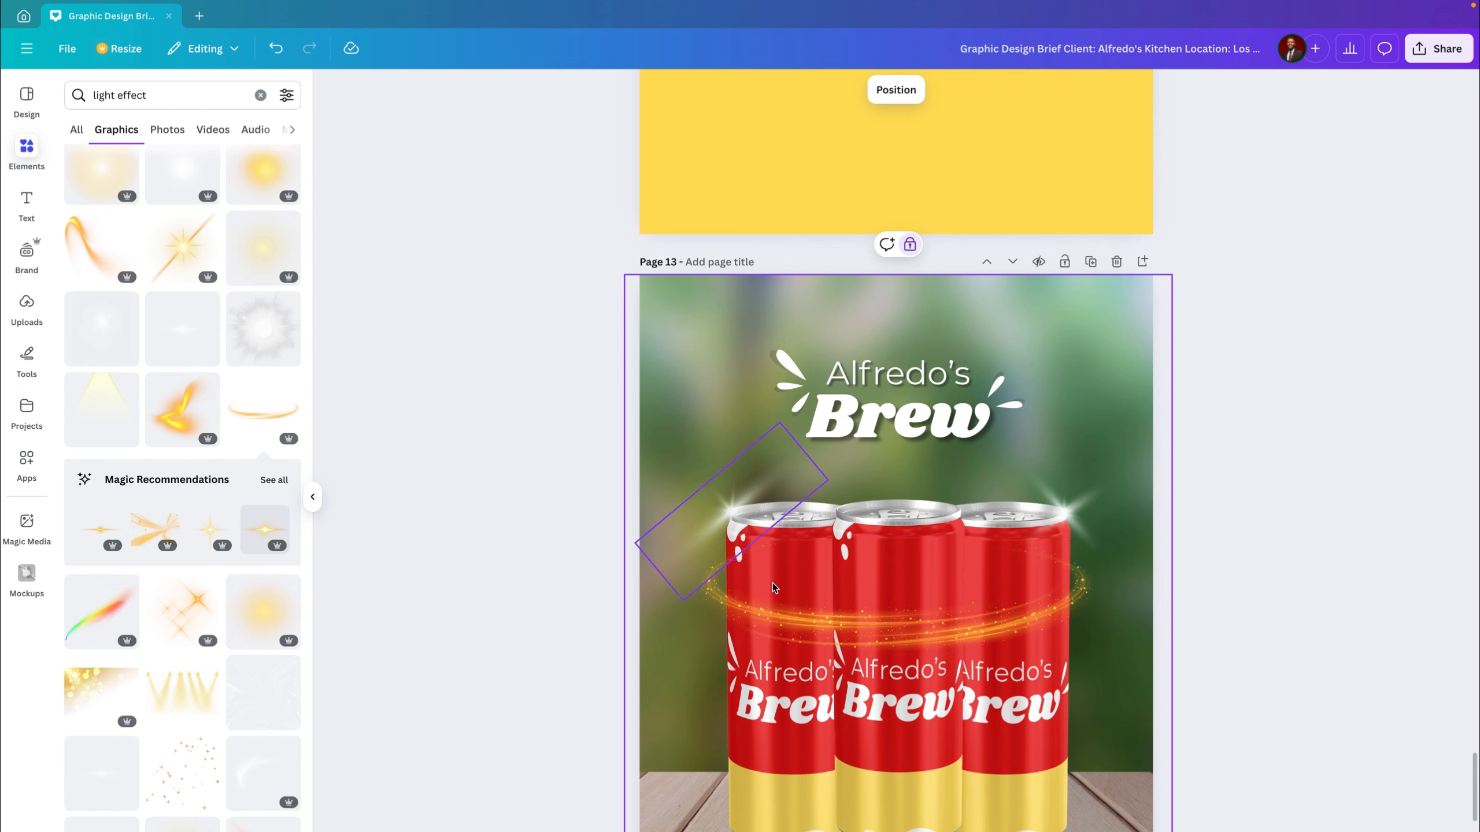
left_click(886, 628)
key("Delete")
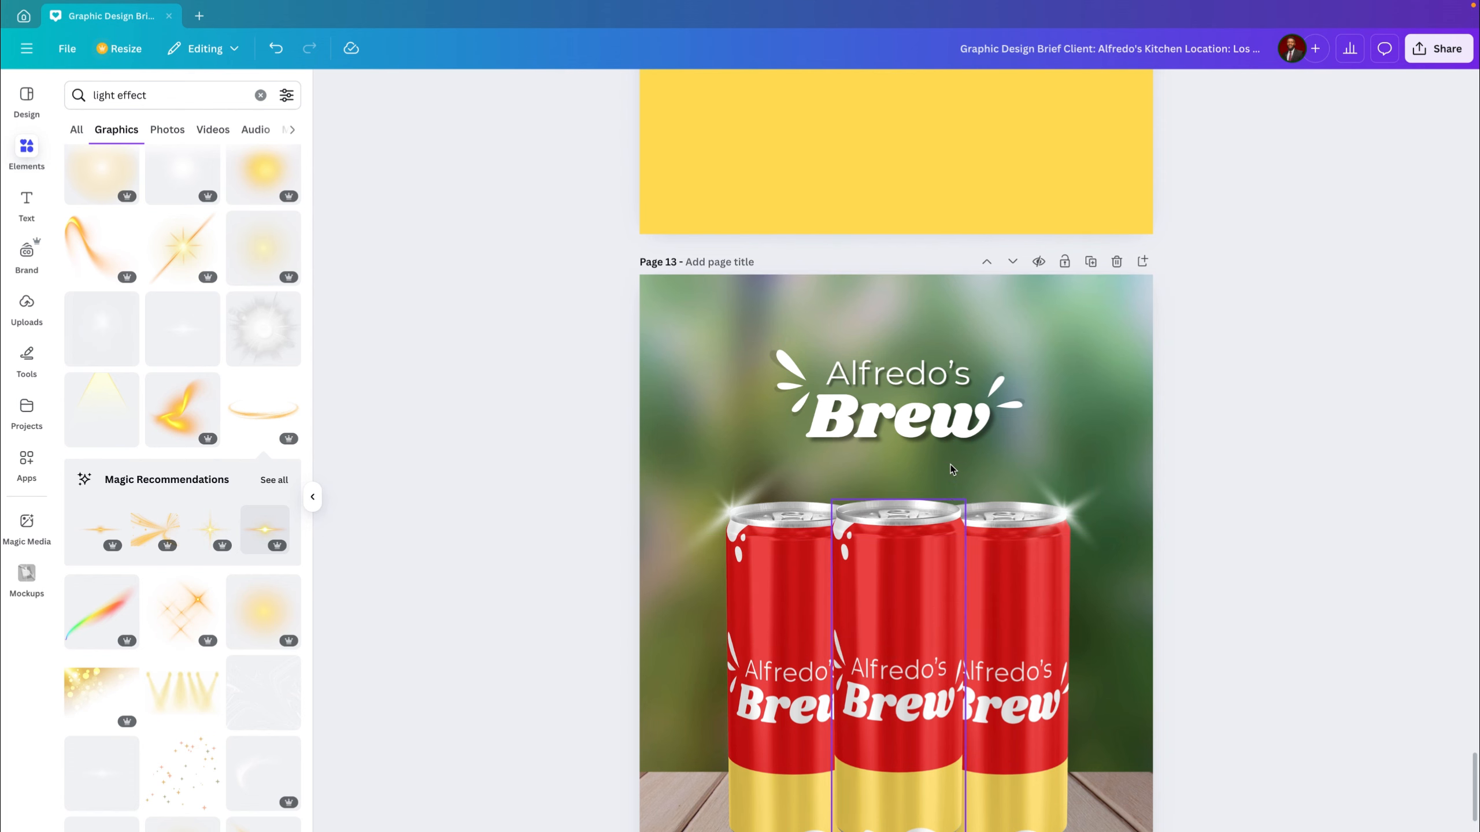